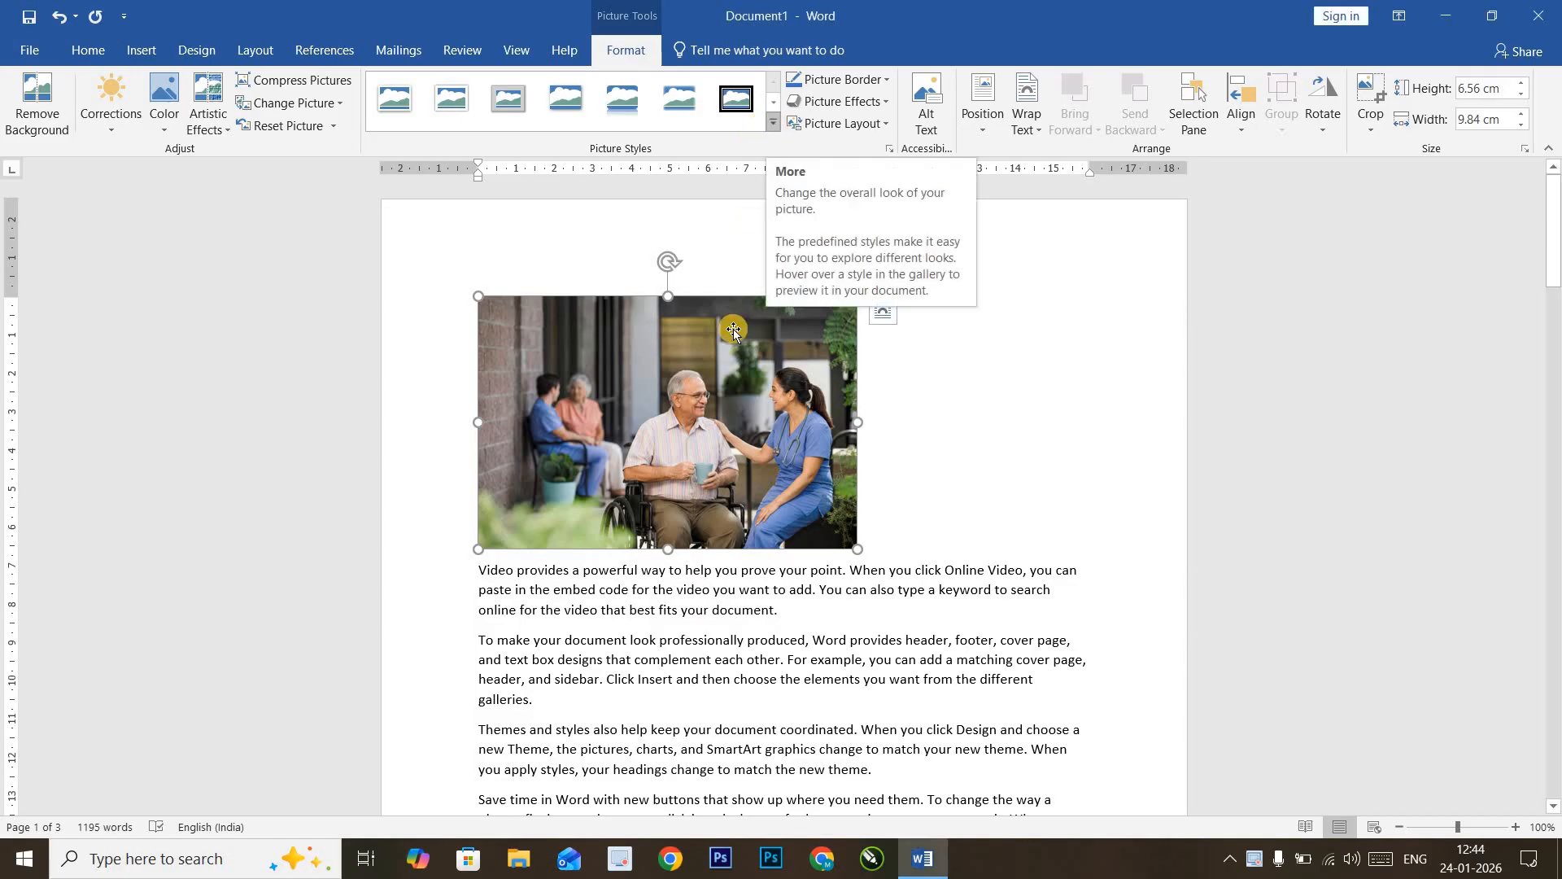
Step: Give the selected picture a red border from the standard colors
click(860, 85)
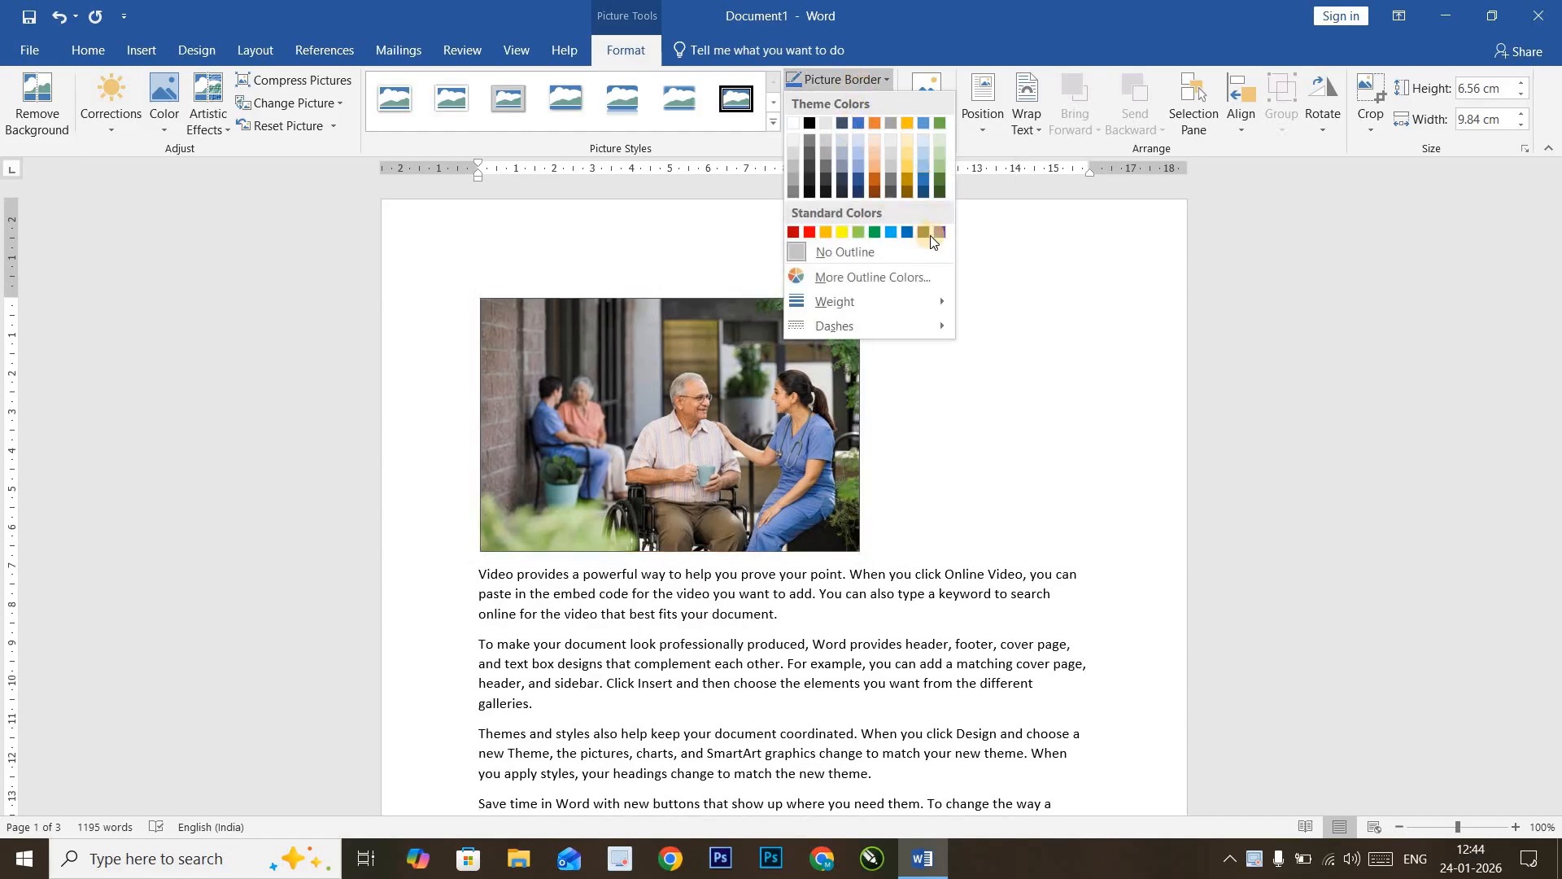
click(810, 233)
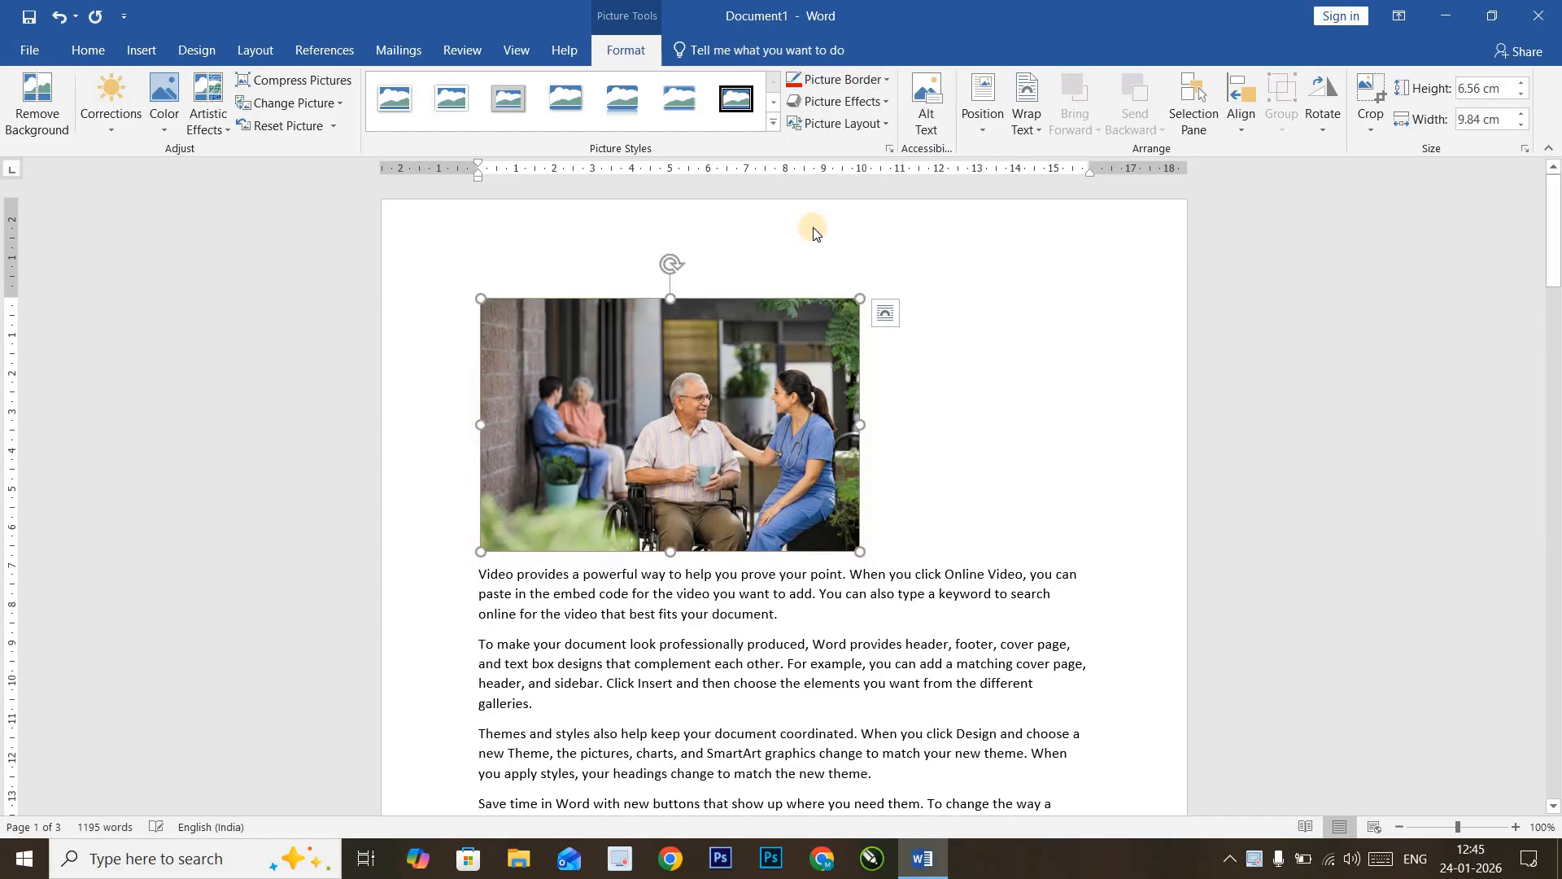
Step: Change the picture's outline to a custom pink with RGB values 229, 63, 189
click(845, 79)
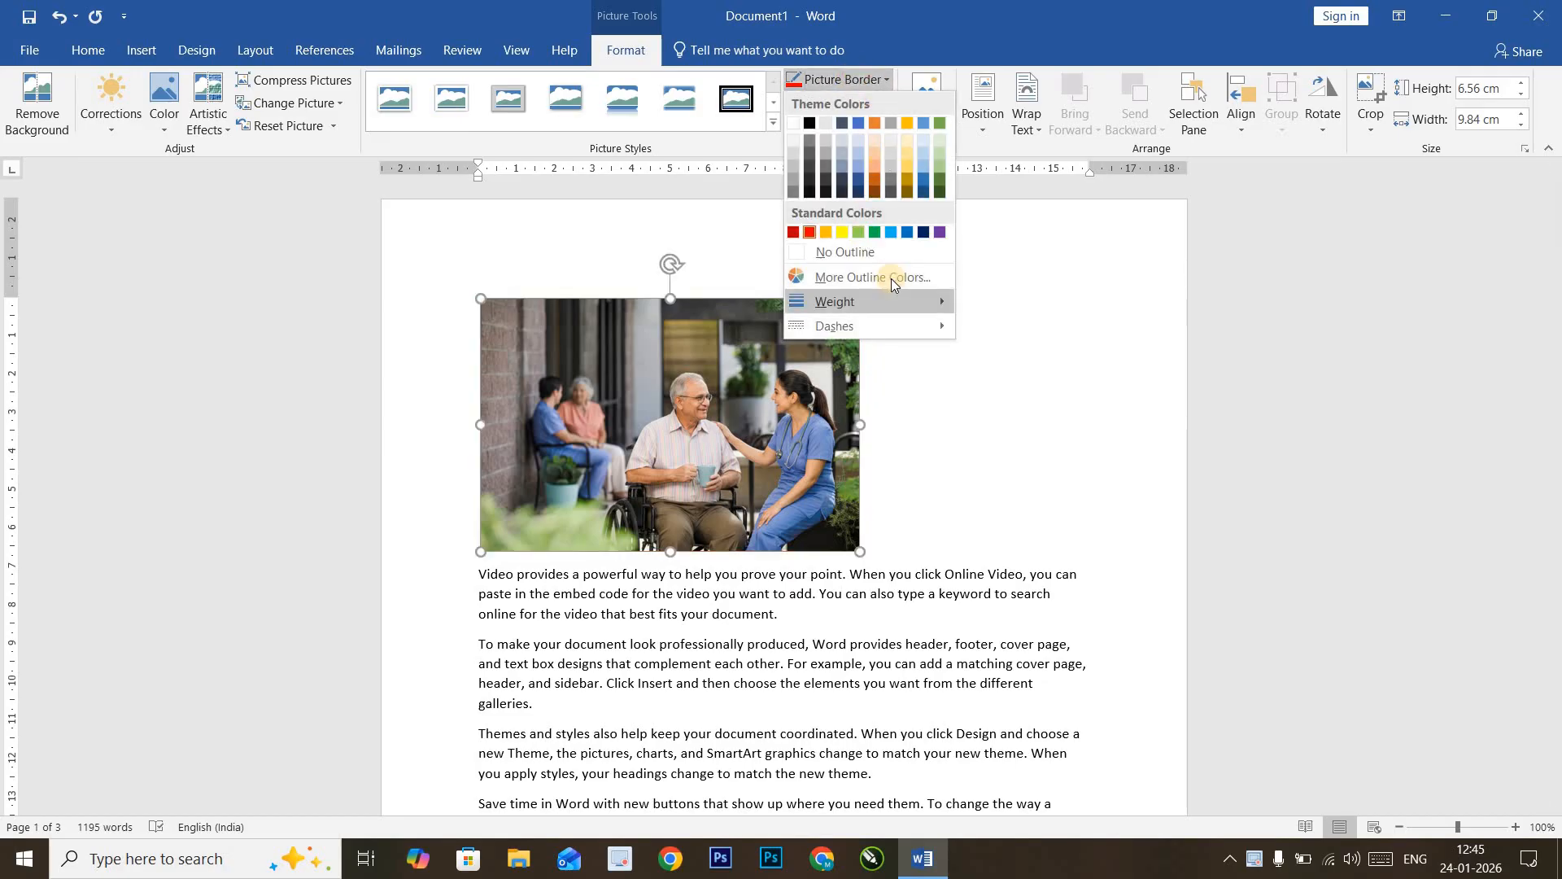
click(891, 278)
click(757, 363)
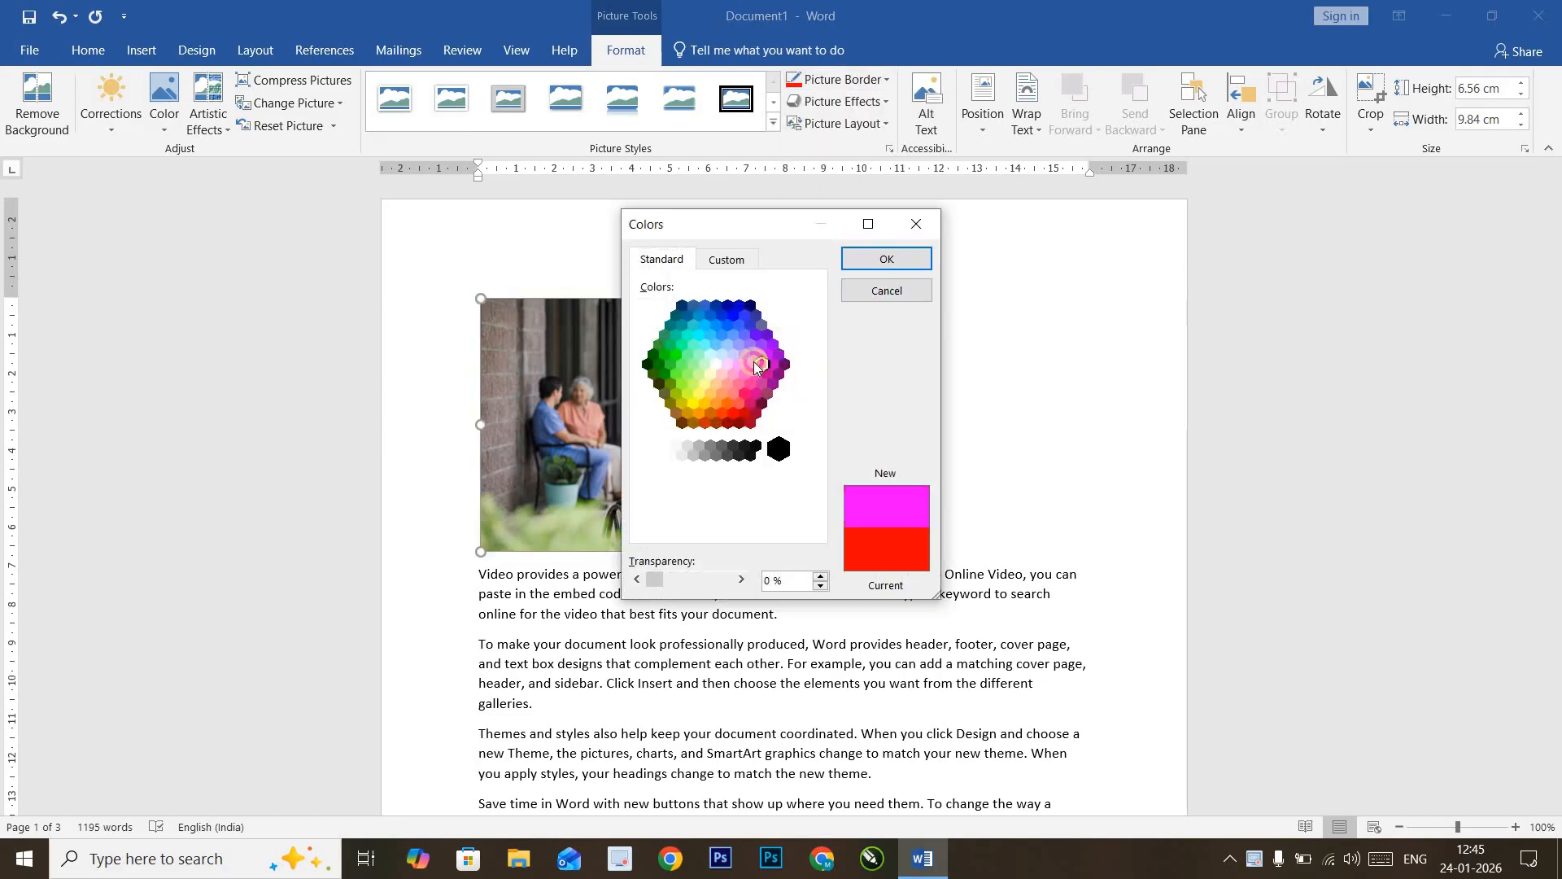
click(737, 364)
click(745, 405)
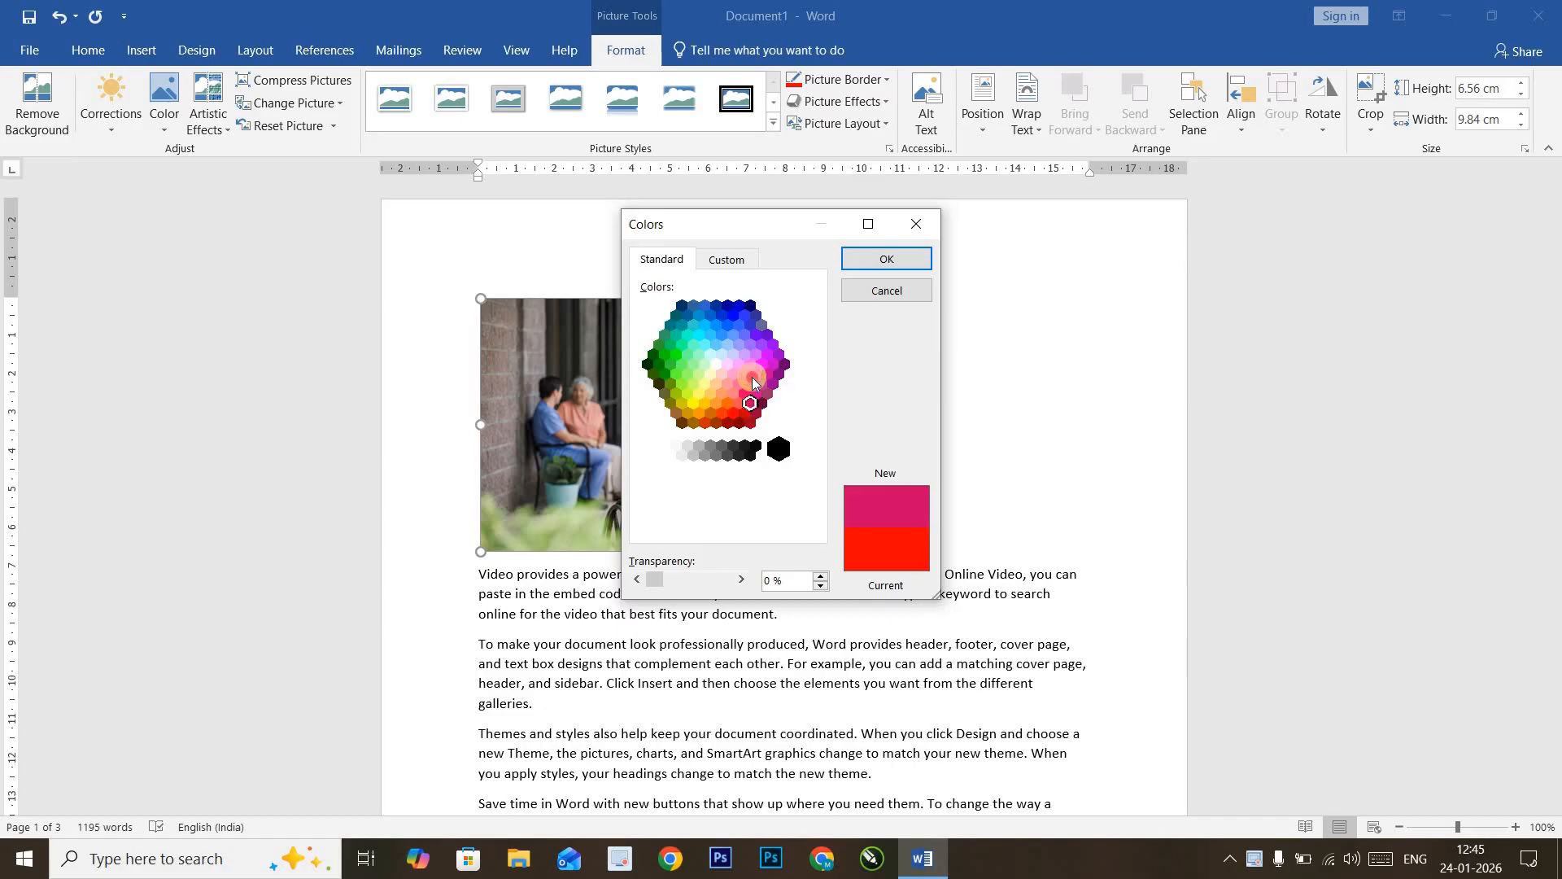
click(750, 379)
click(741, 363)
click(720, 333)
click(729, 264)
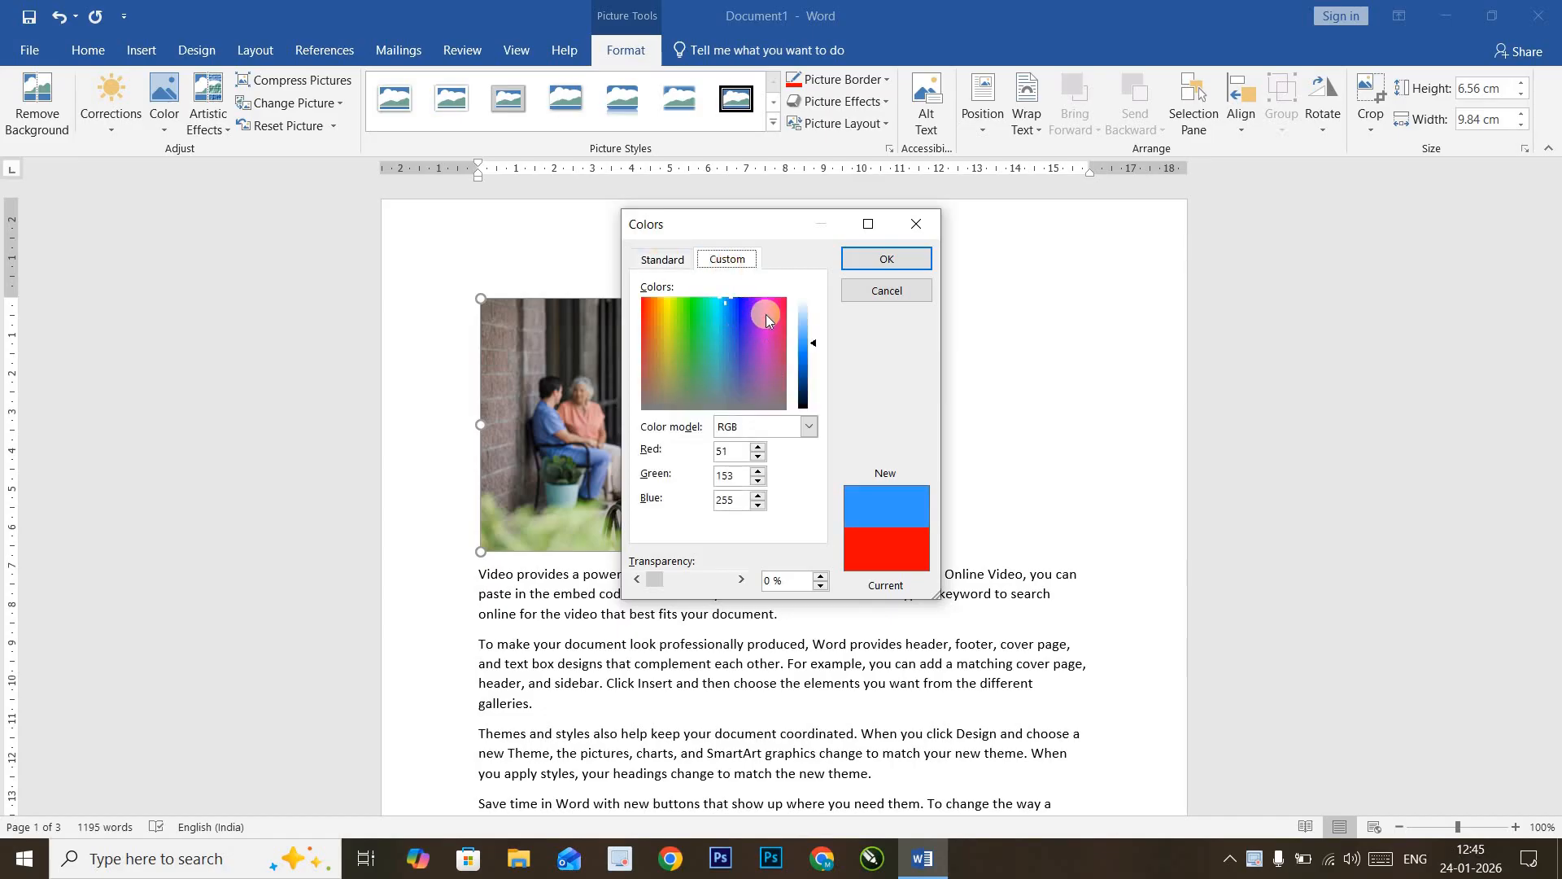
drag(768, 318, 775, 346)
click(804, 400)
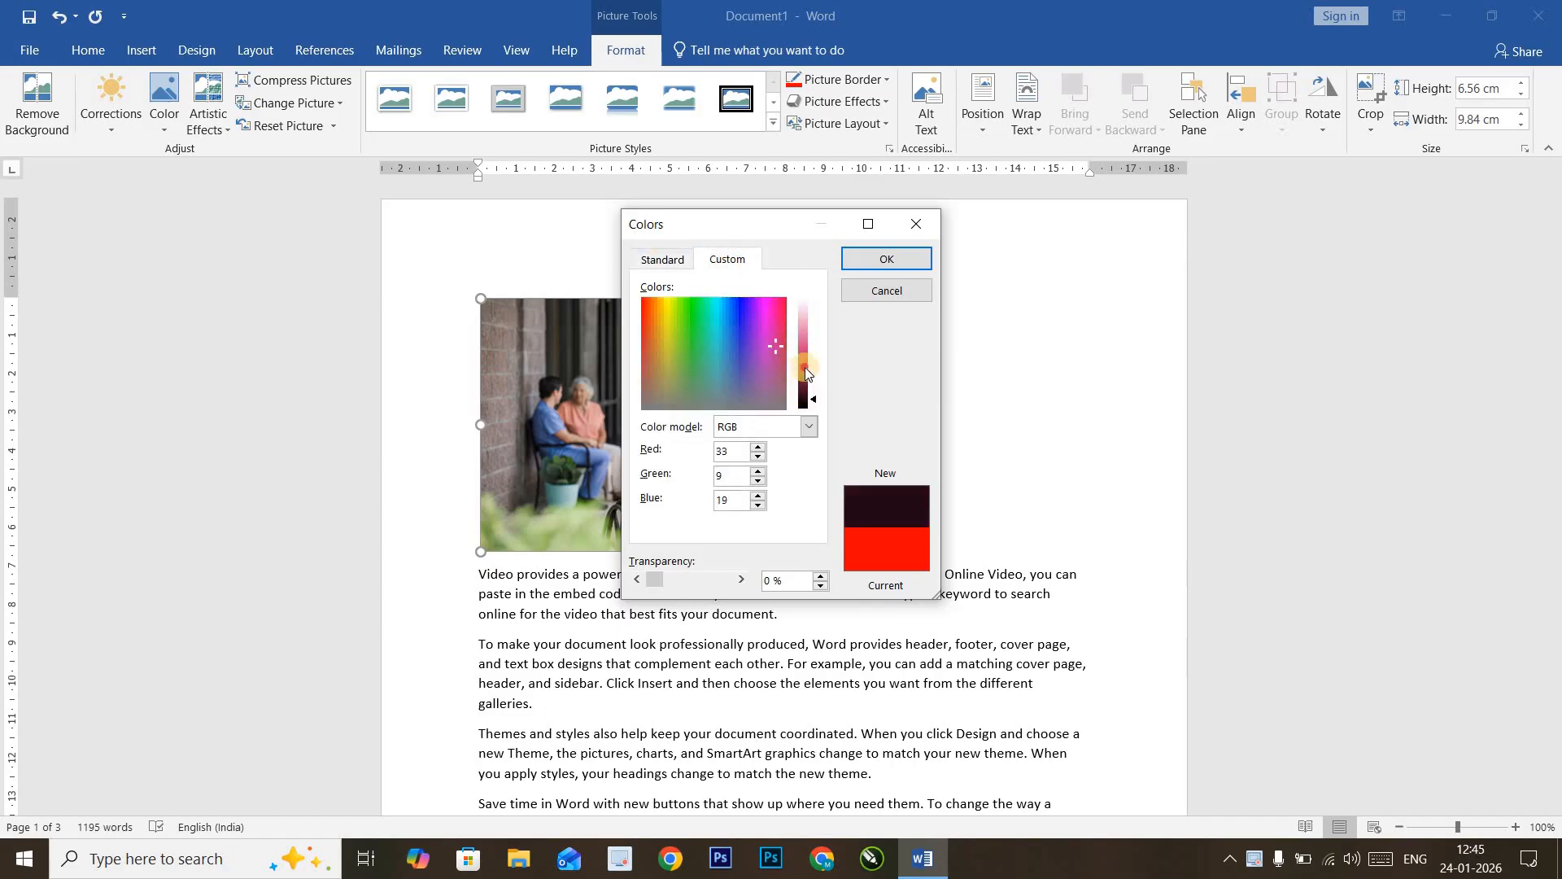
click(804, 346)
click(768, 323)
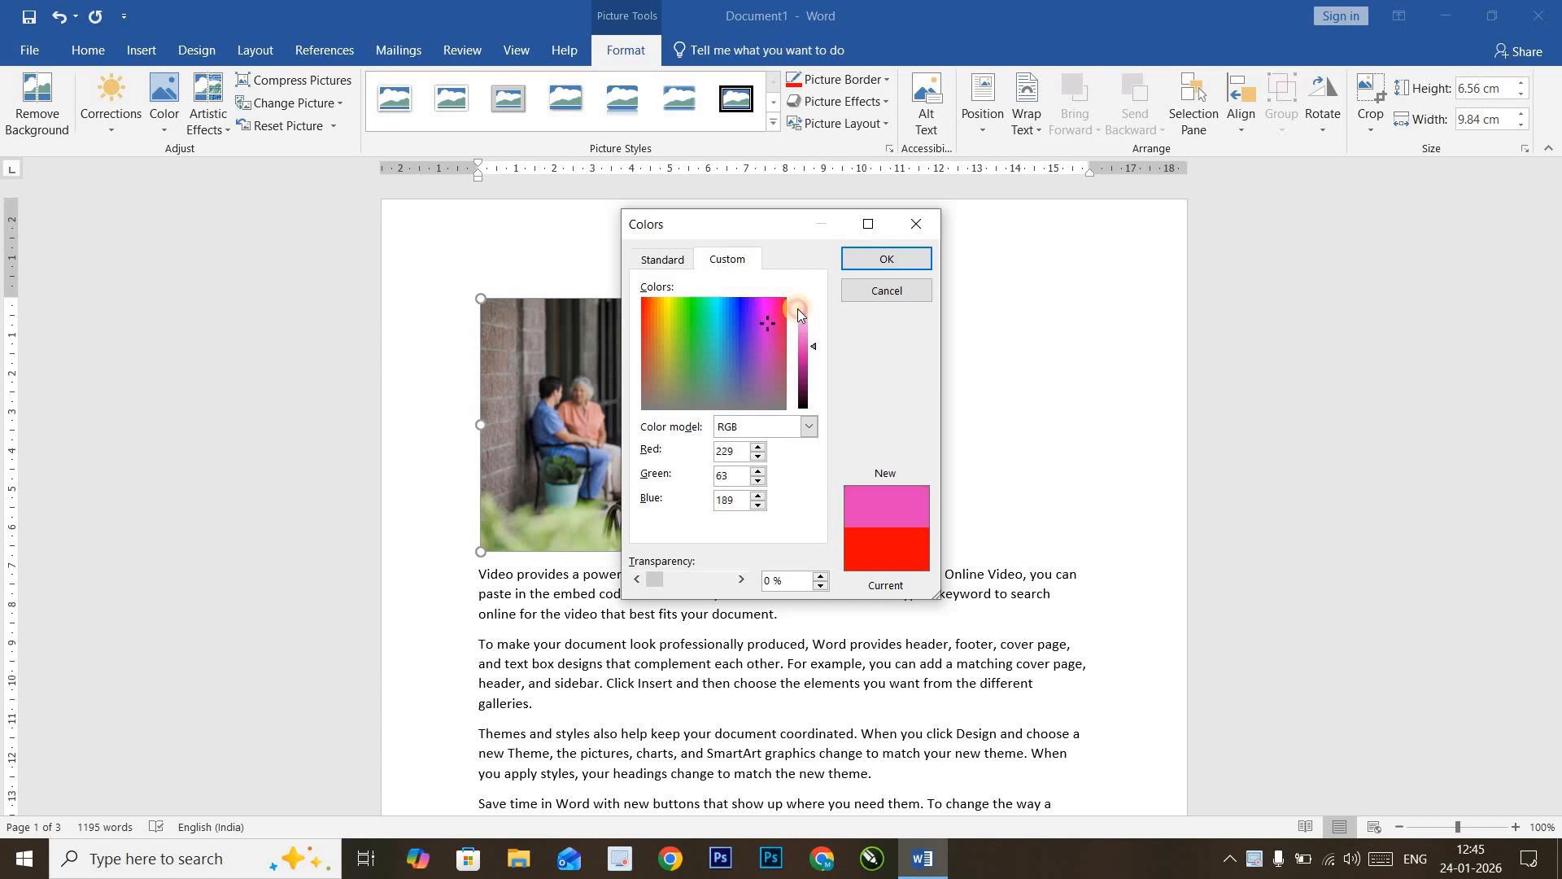
click(883, 257)
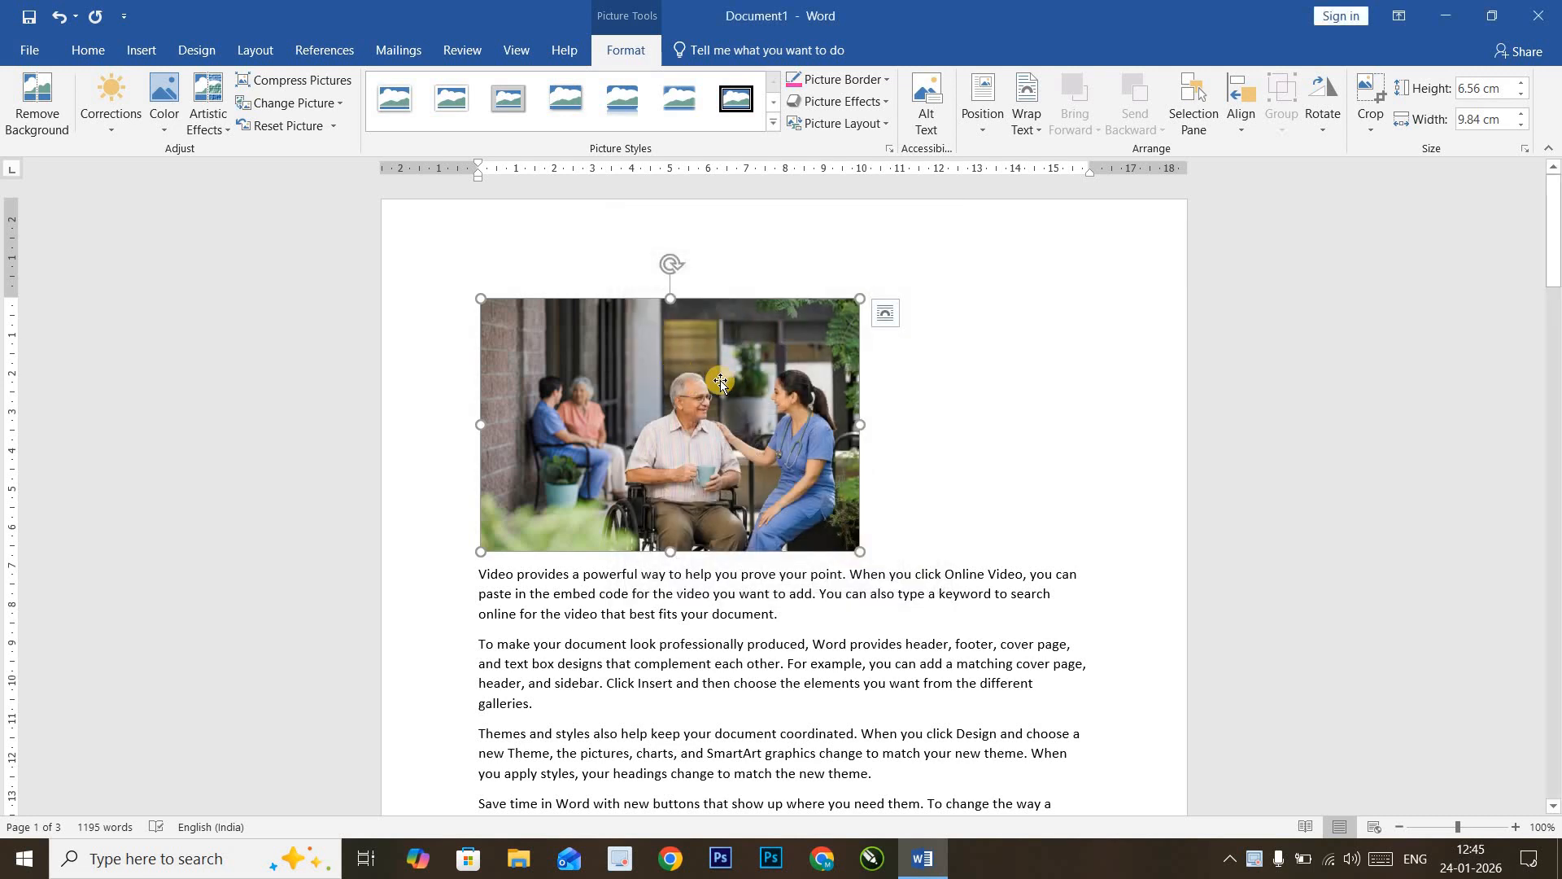
Step: Set the picture border's weight to 6 pt, and remove the outline from the picture
click(871, 79)
mouse_move(910, 339)
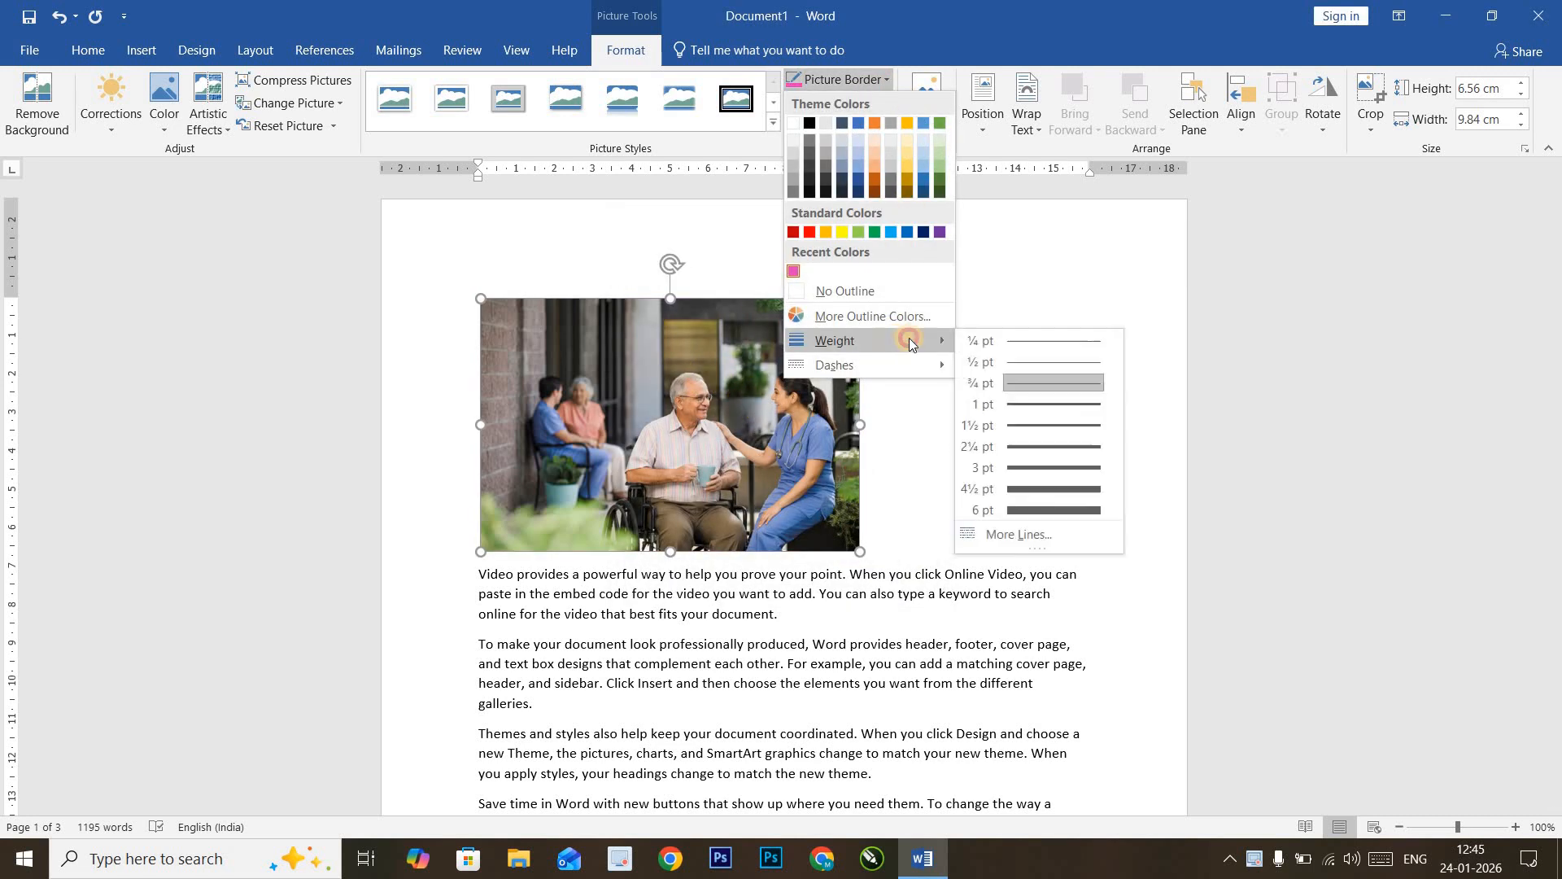
click(1035, 509)
click(883, 79)
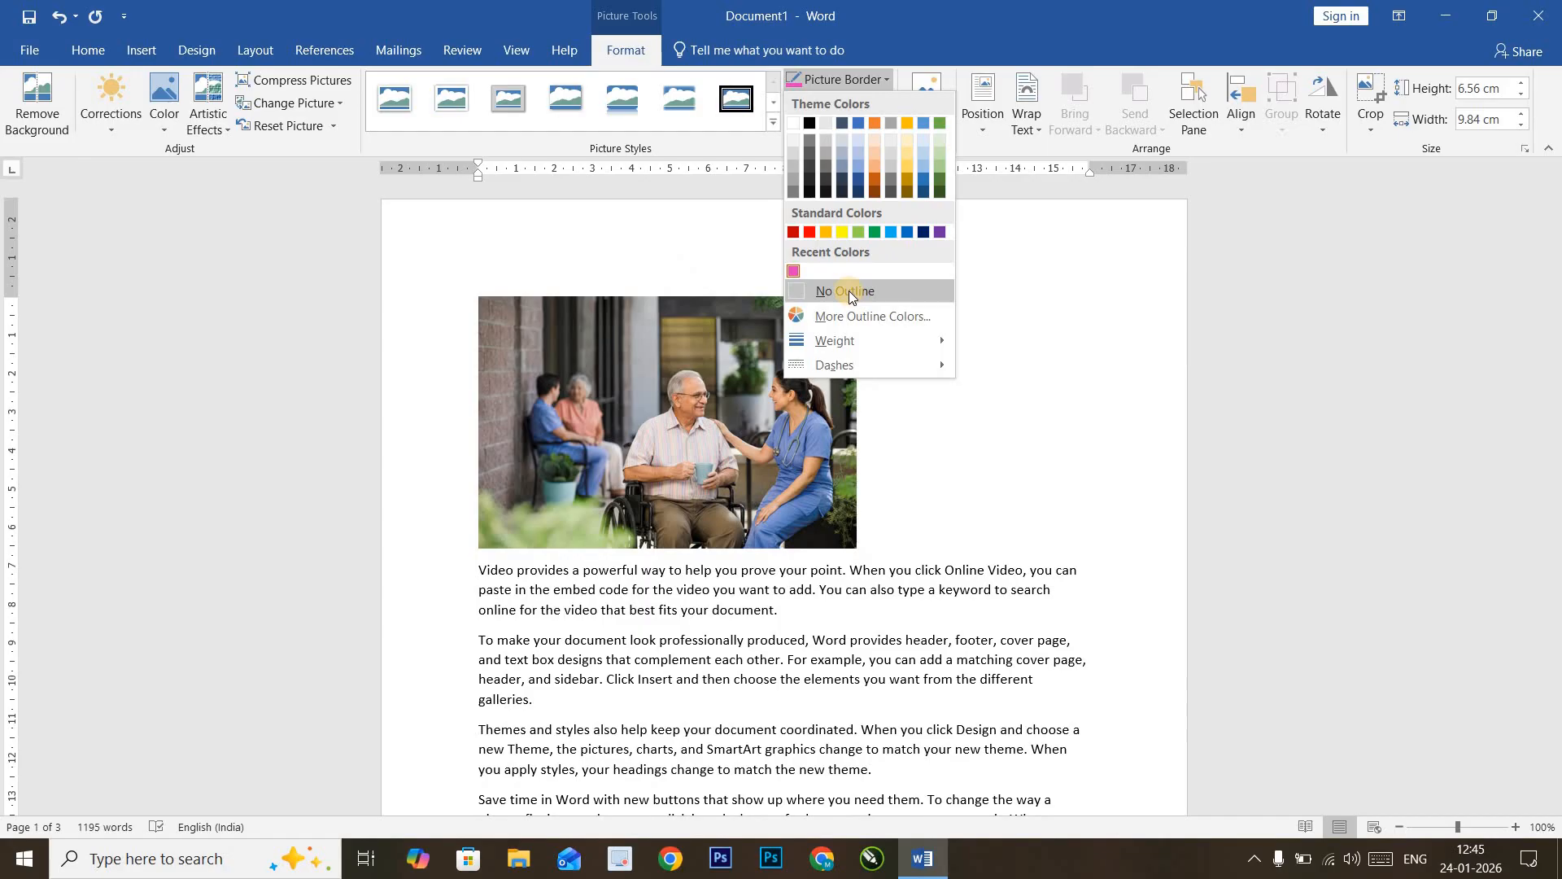
click(852, 171)
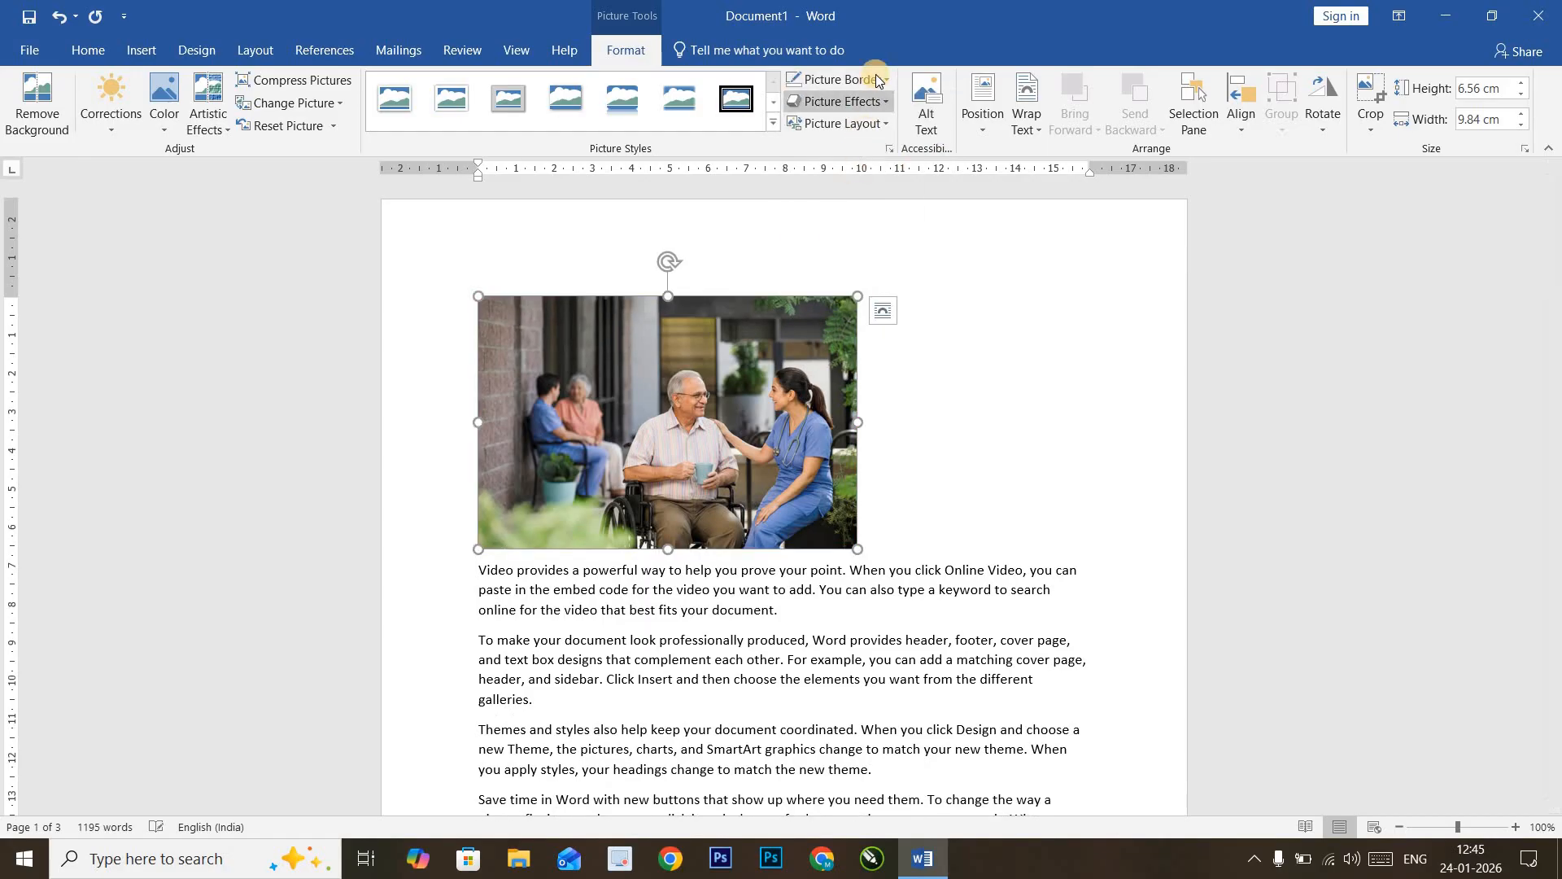
Step: Apply a solid line in gold to the picture through the detailed line formatting options
click(881, 79)
mouse_move(895, 340)
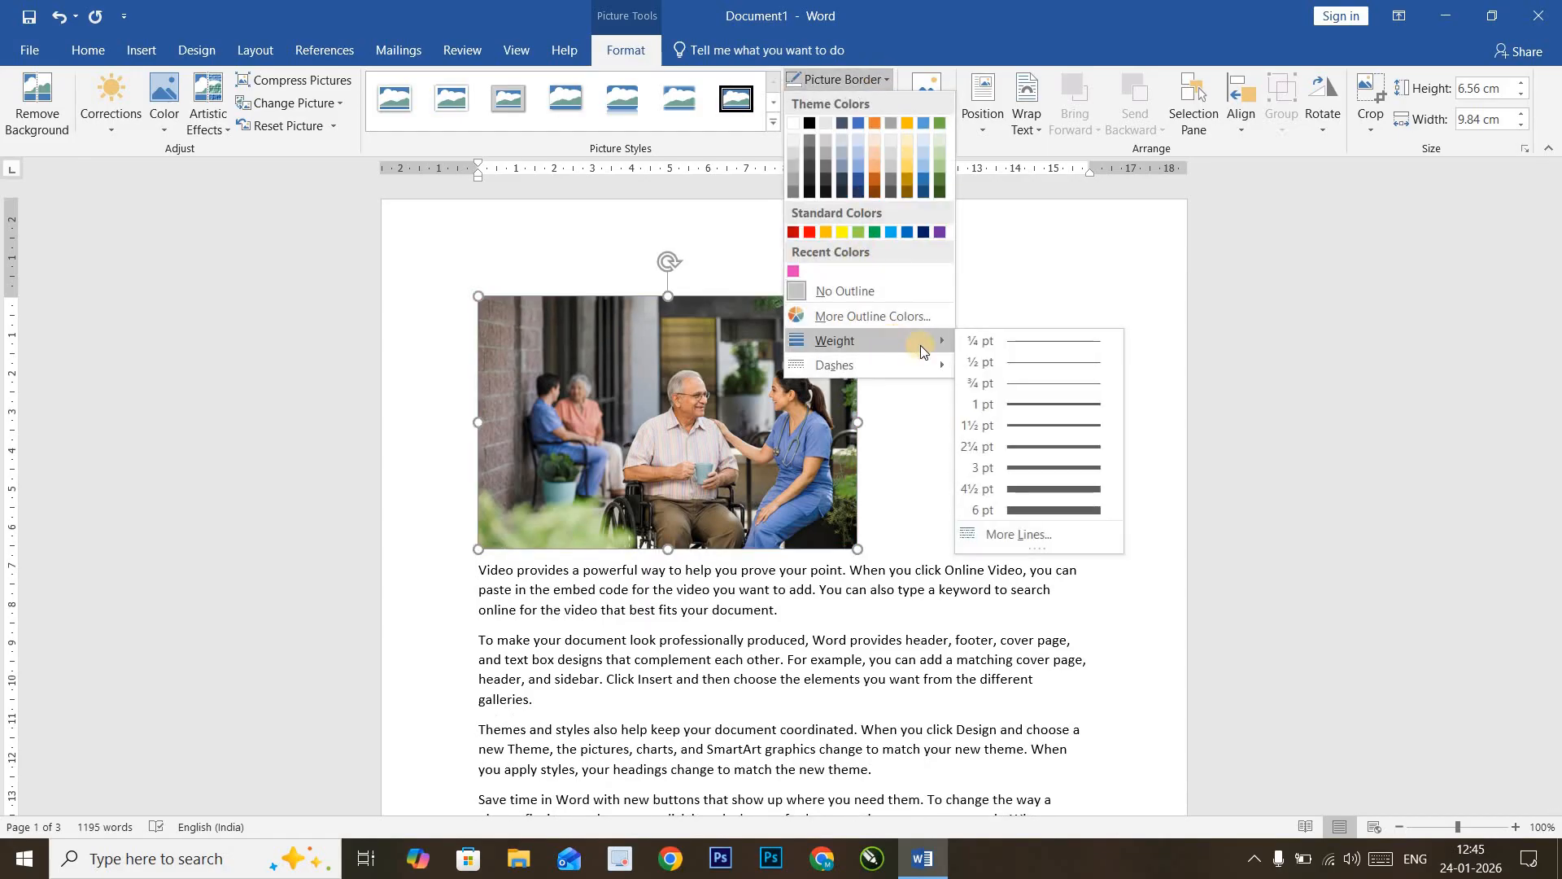
click(1047, 535)
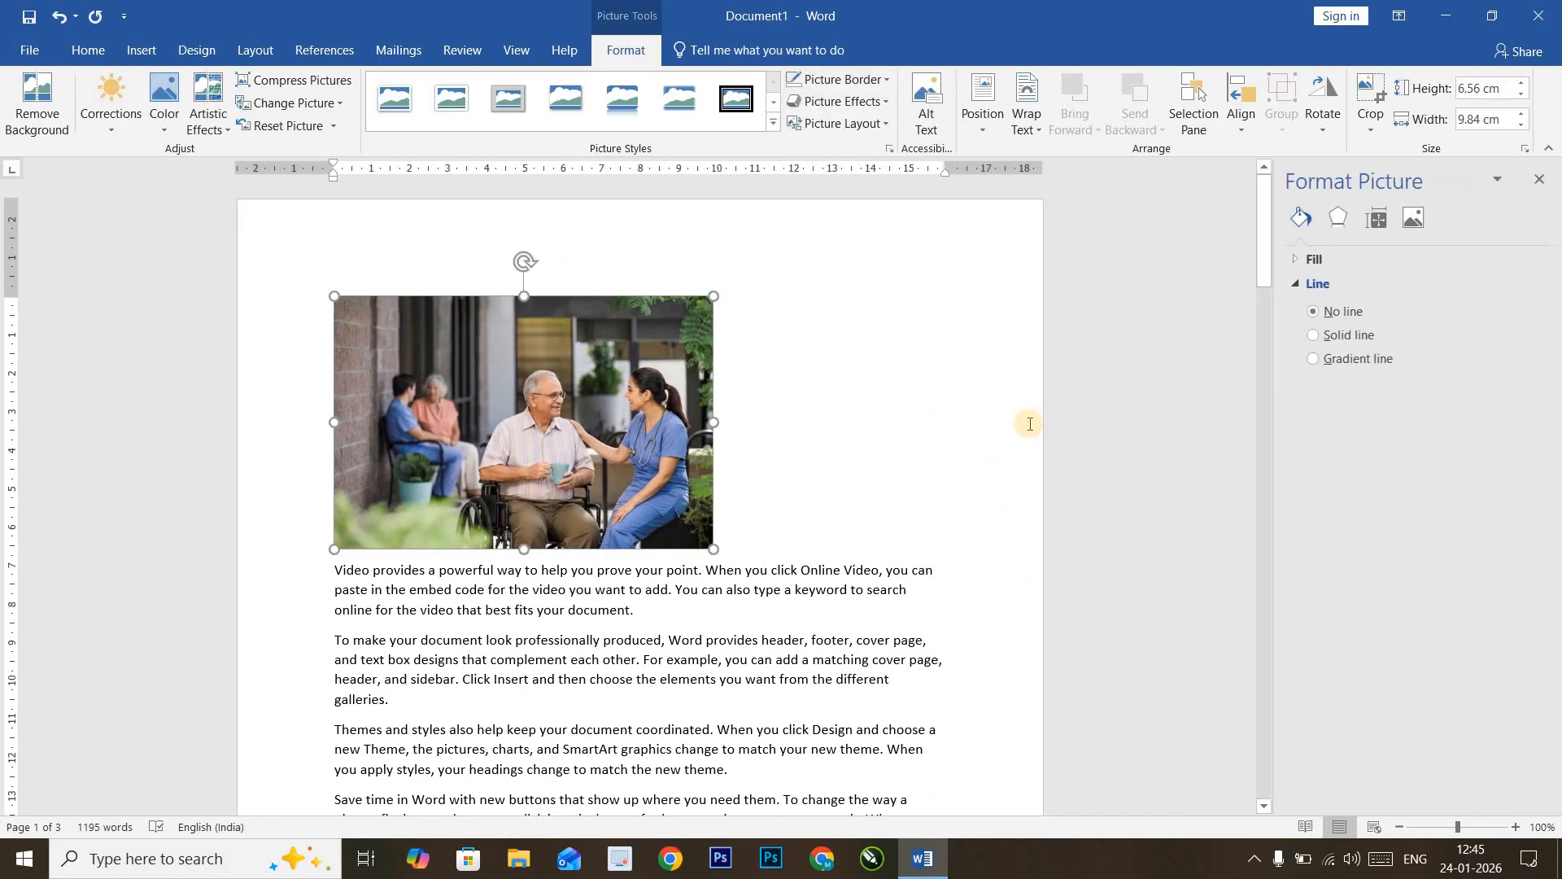
click(1314, 335)
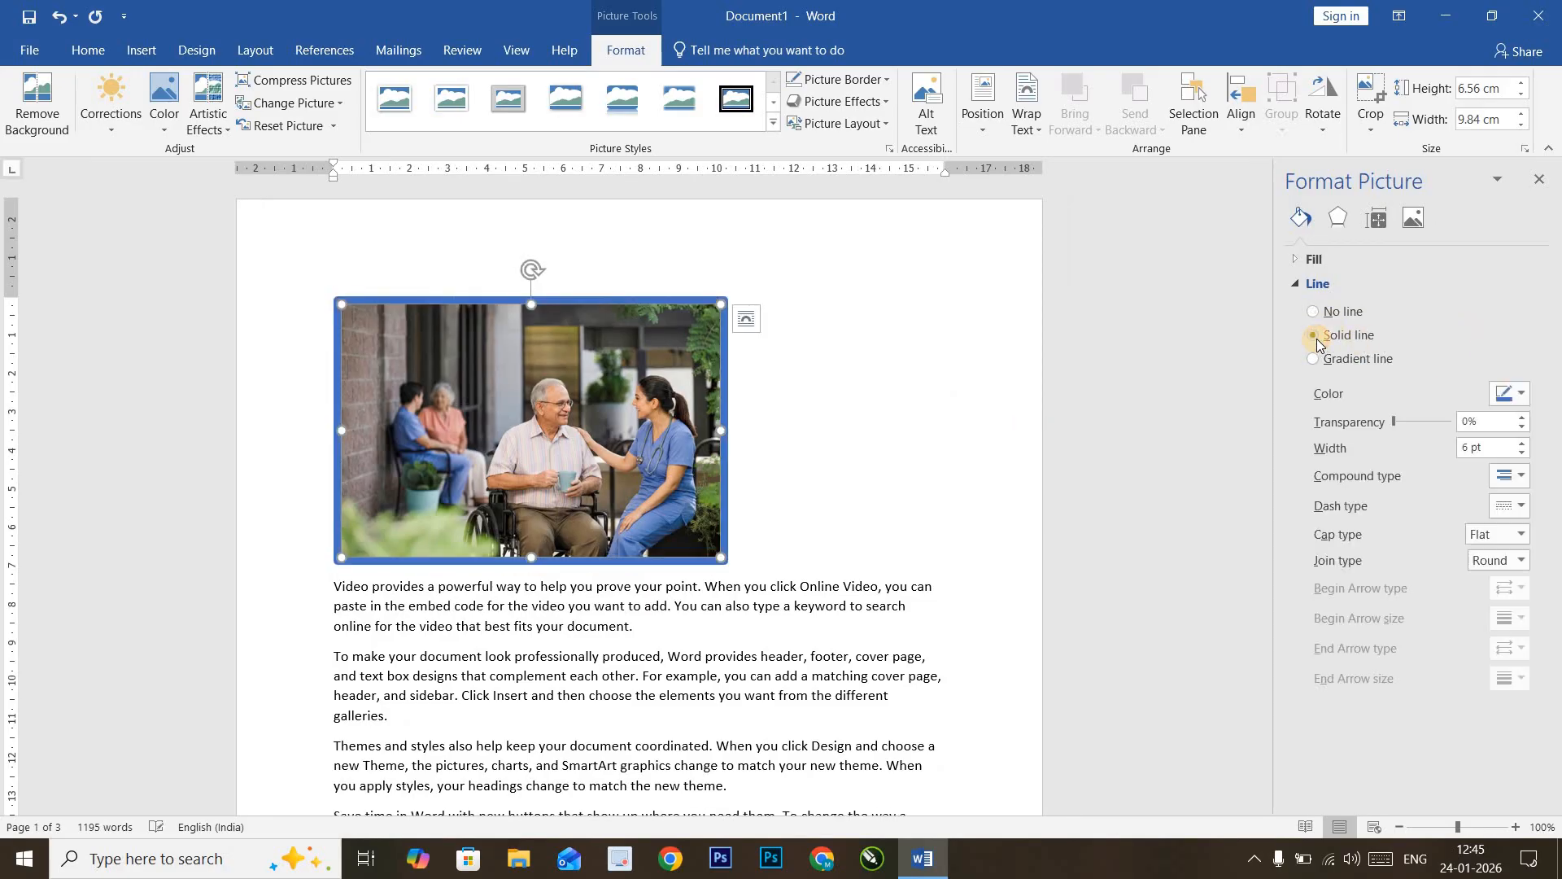
click(1521, 396)
click(1521, 440)
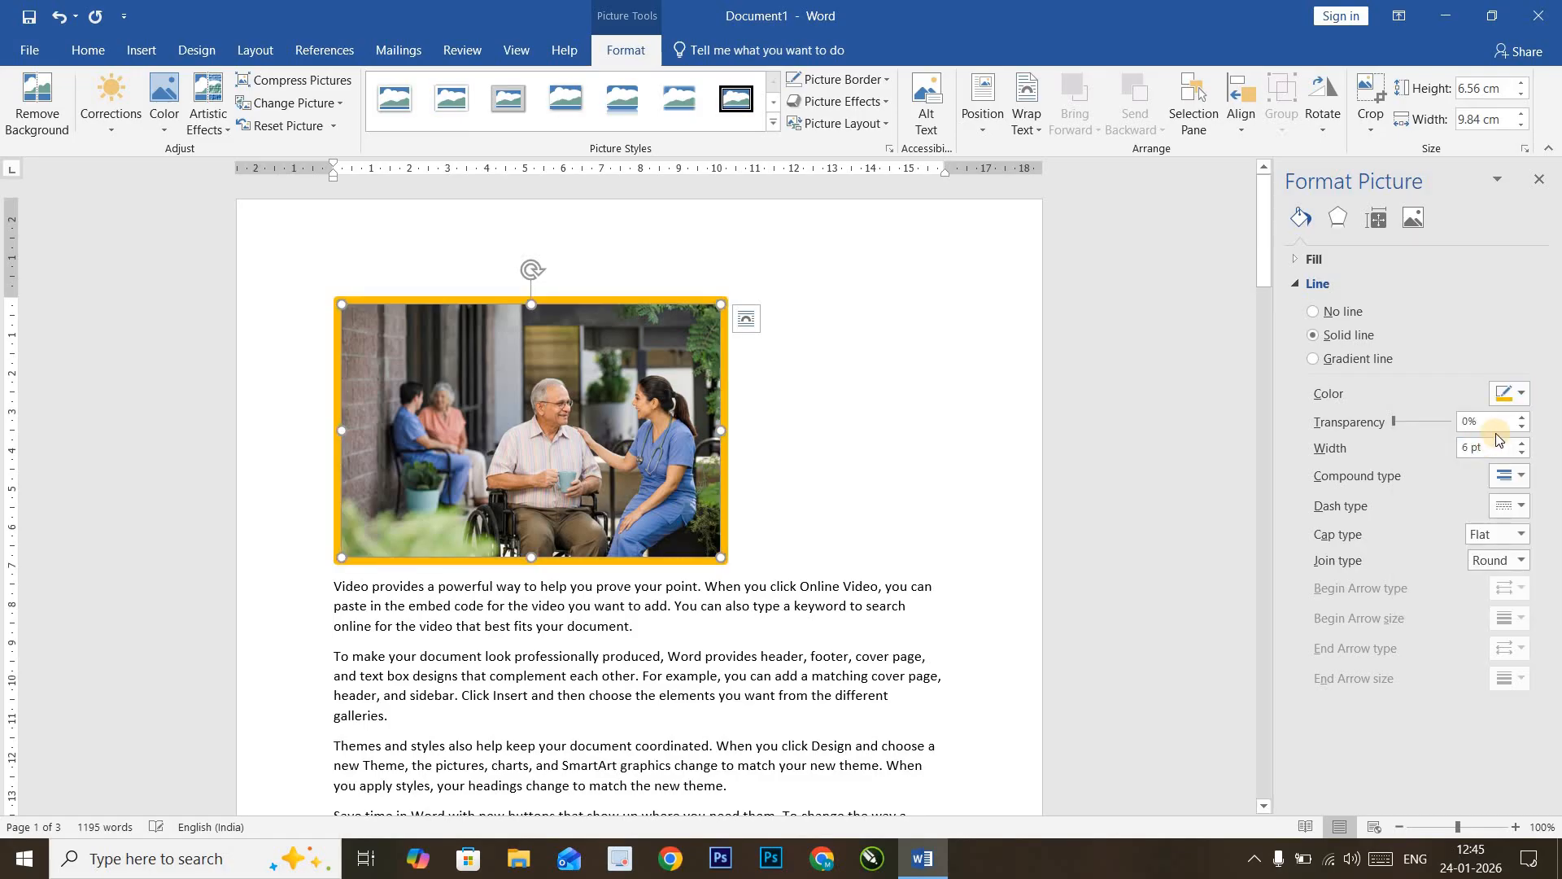
Step: Try out the gold border's transparency, returning it to 0%, and widen the line to 8.25 pt
mouse_move(1393, 423)
mouse_down()
mouse_move(1439, 423)
mouse_move(1366, 424)
mouse_up()
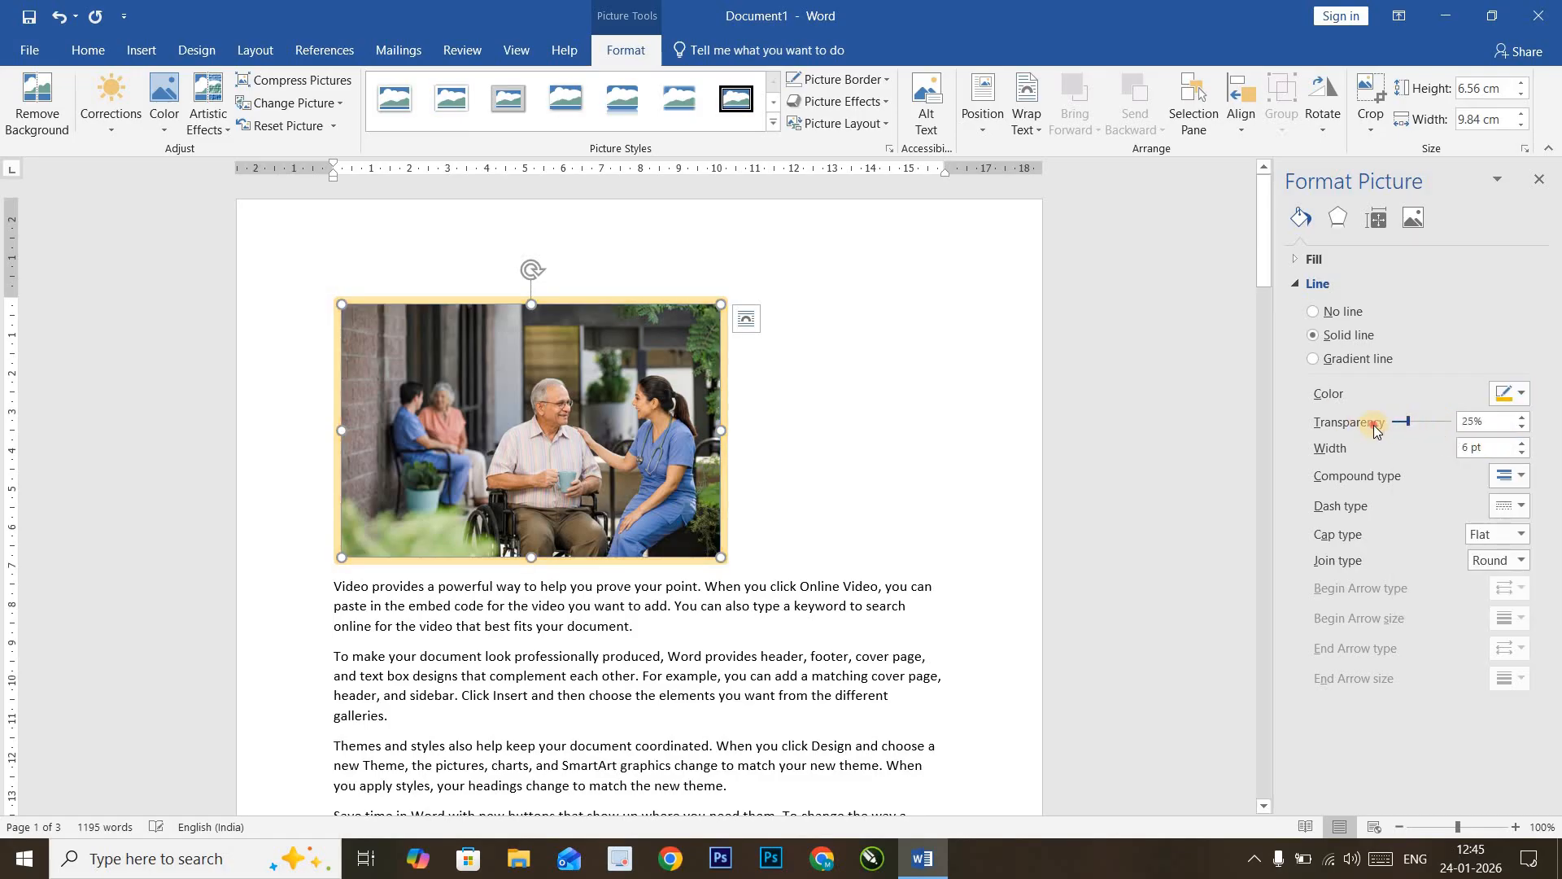
click(1520, 443)
click(1520, 443)
click(1520, 443)
click(1520, 444)
click(1519, 443)
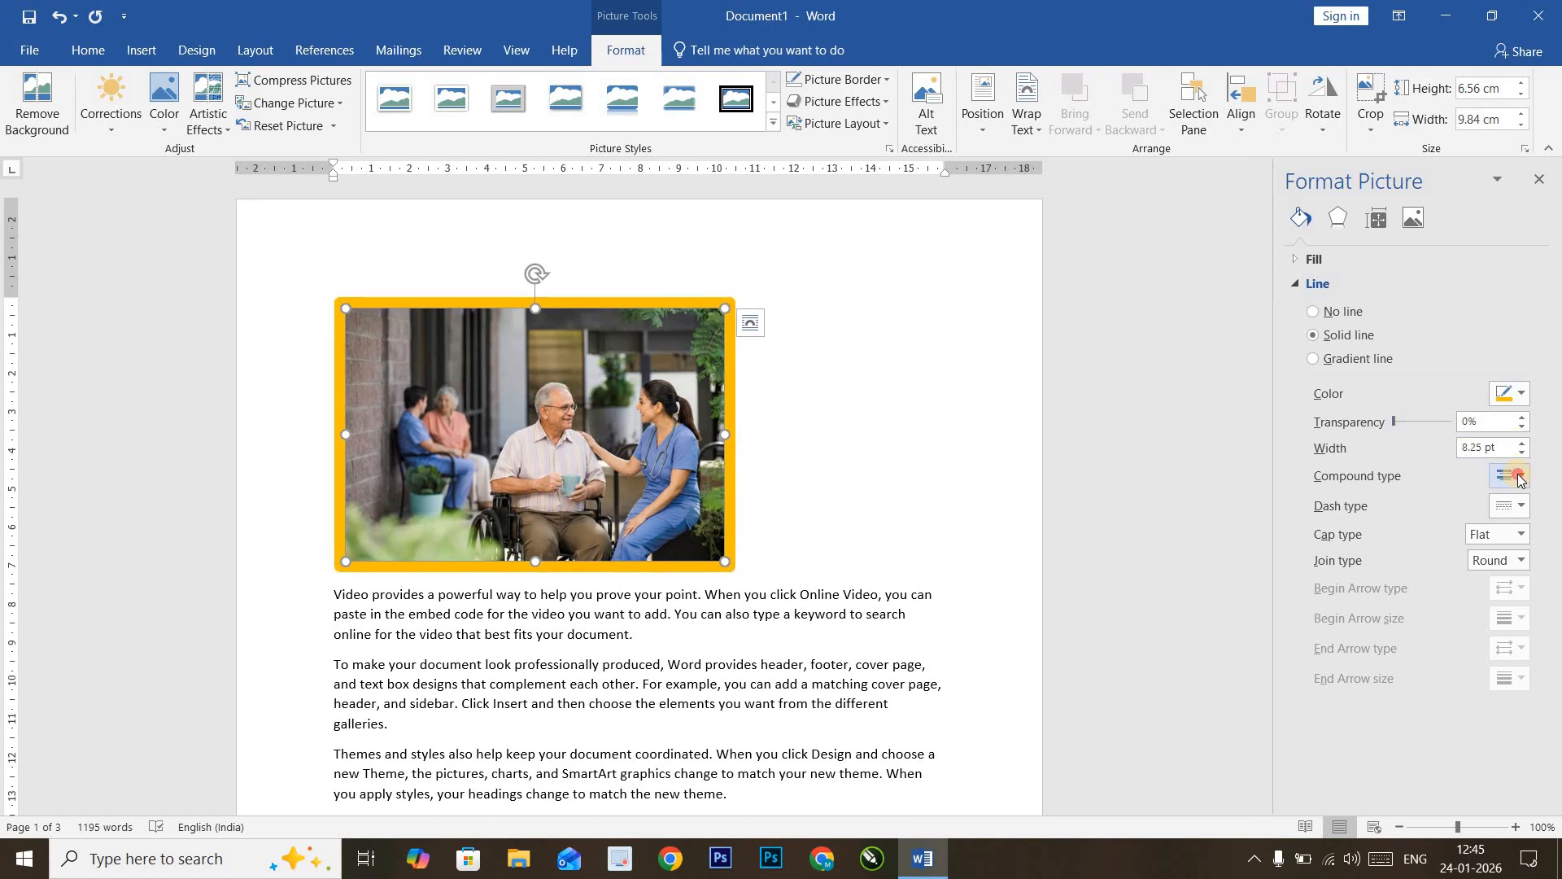
Step: Try the double, thick-thin and thin-thick compound types on the picture border, and settle on the triple line
click(1511, 476)
click(1515, 523)
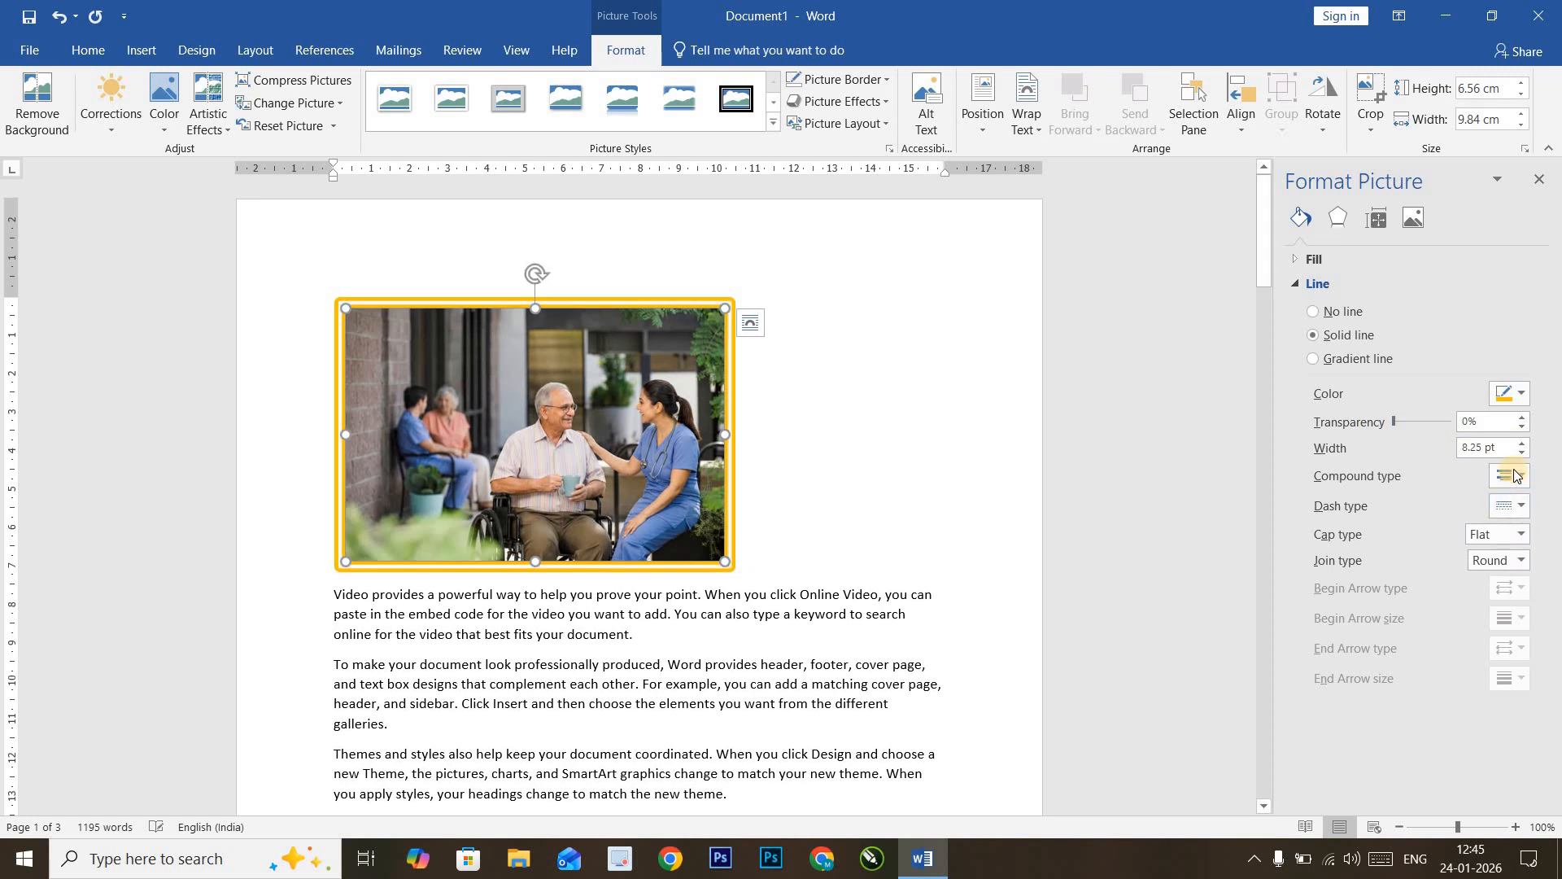
click(1511, 476)
click(1530, 543)
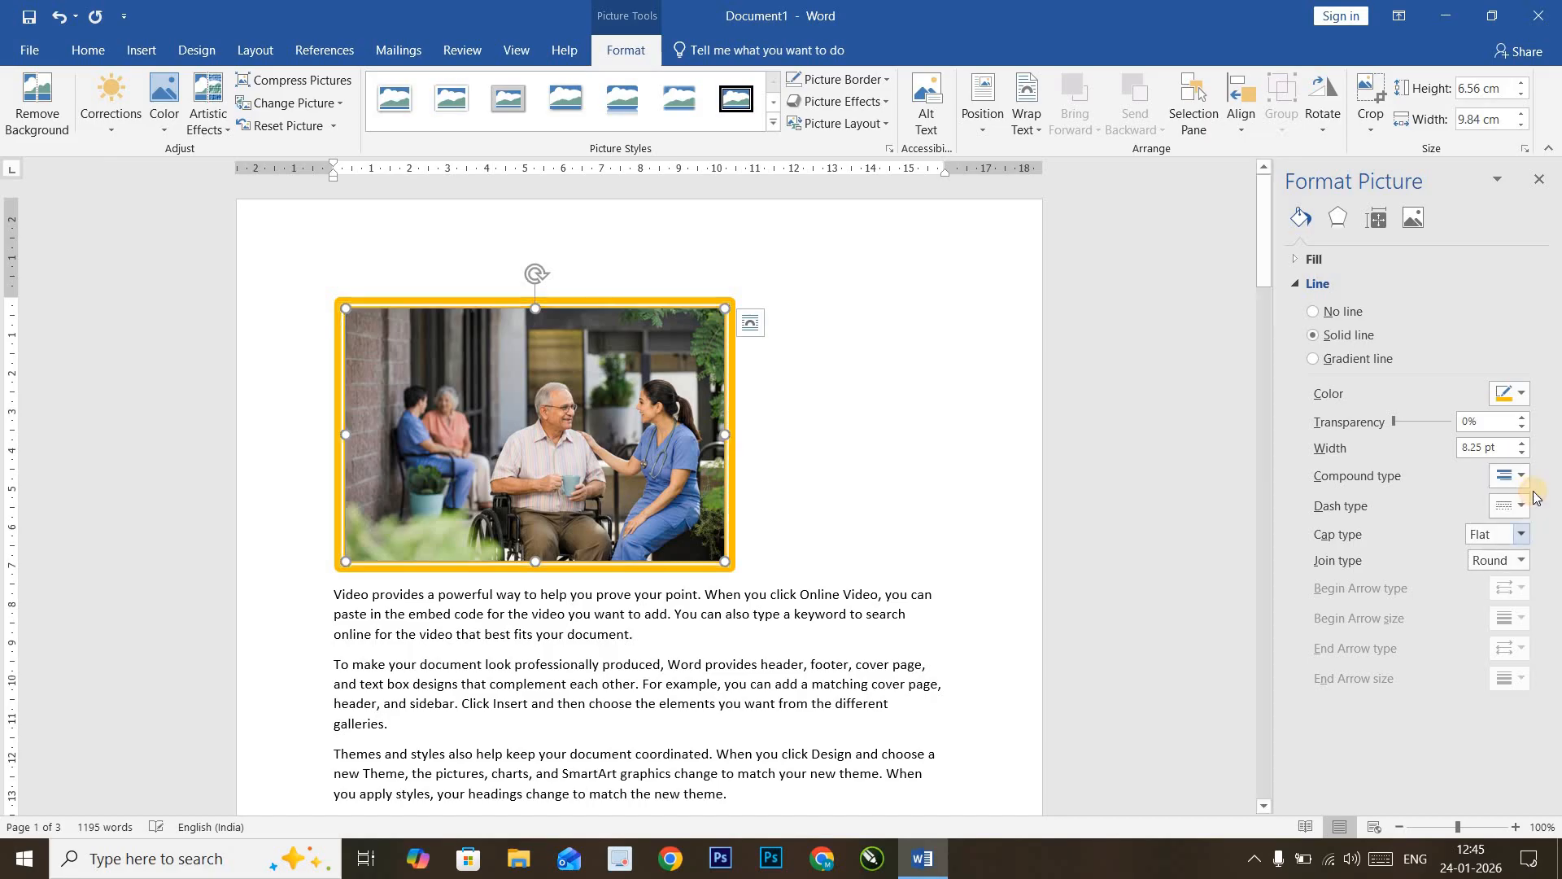
click(1511, 476)
click(1522, 564)
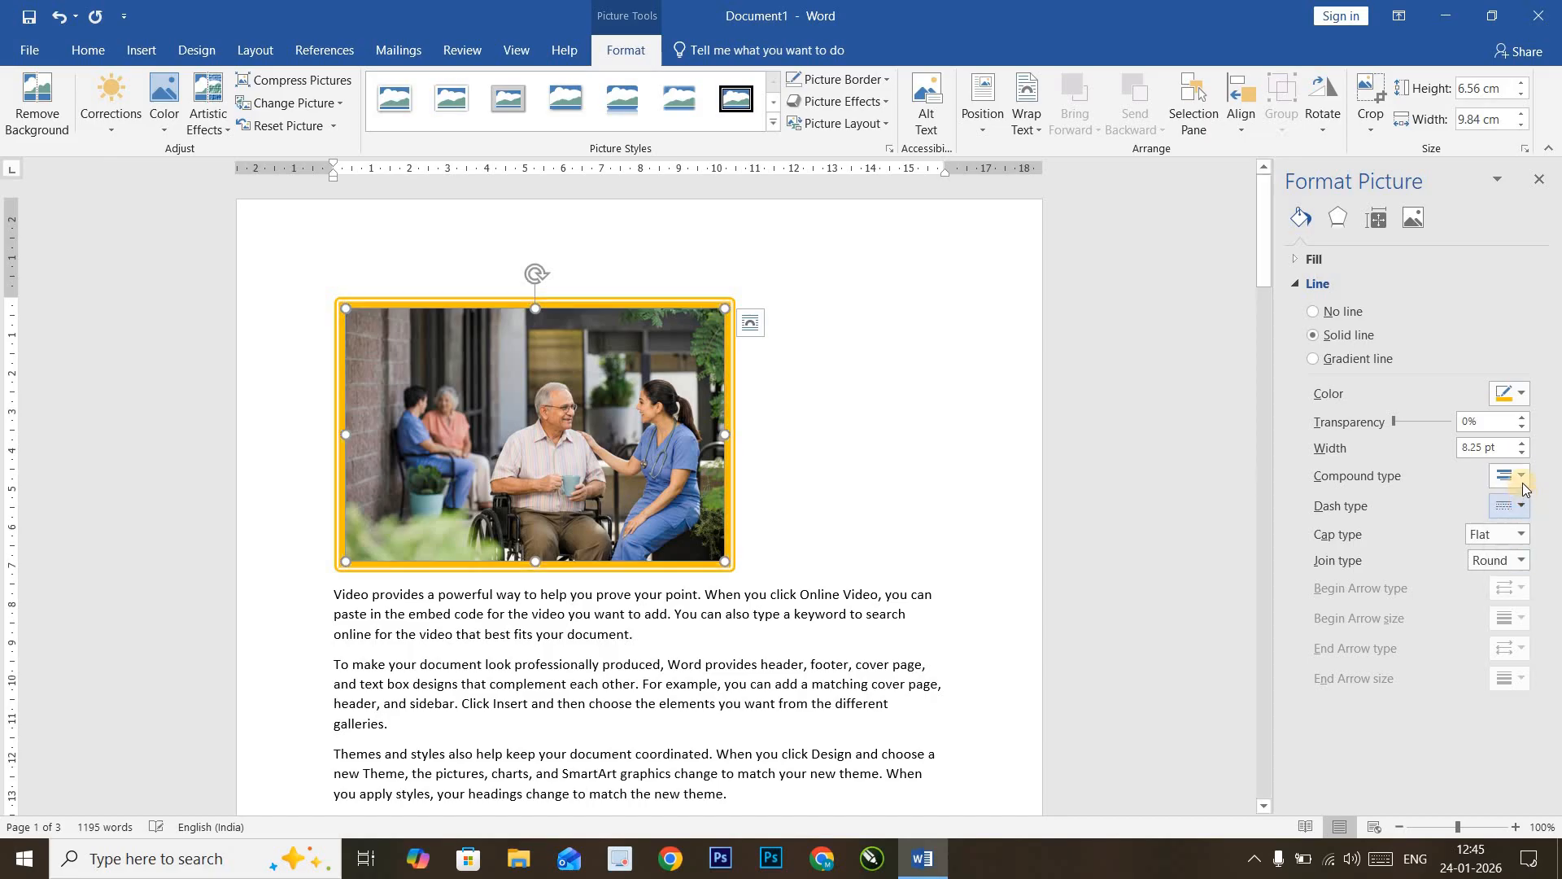
click(1514, 476)
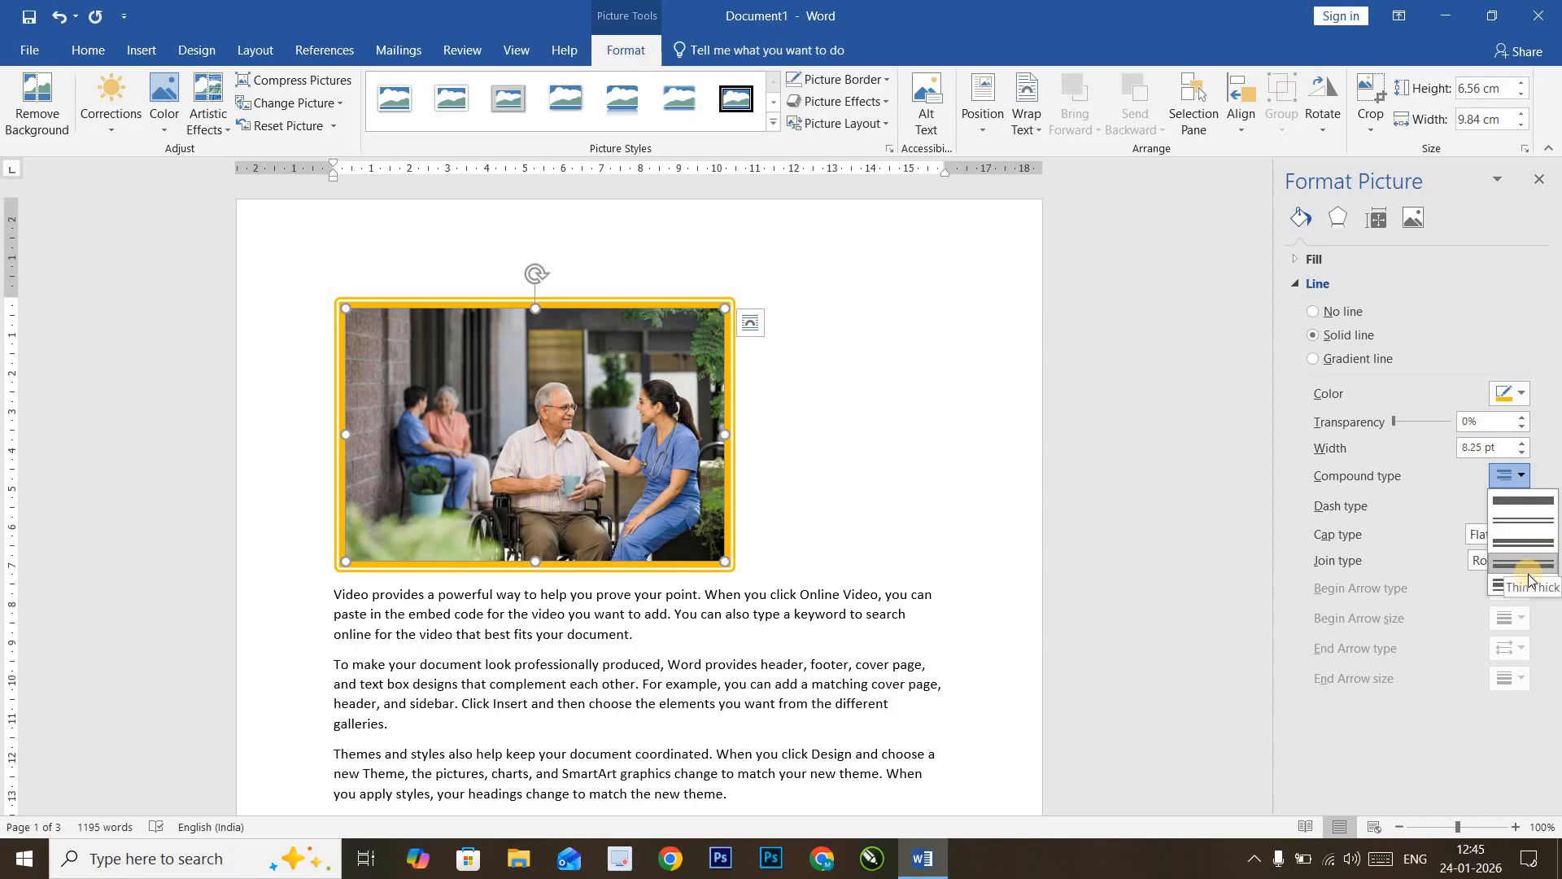
click(1523, 583)
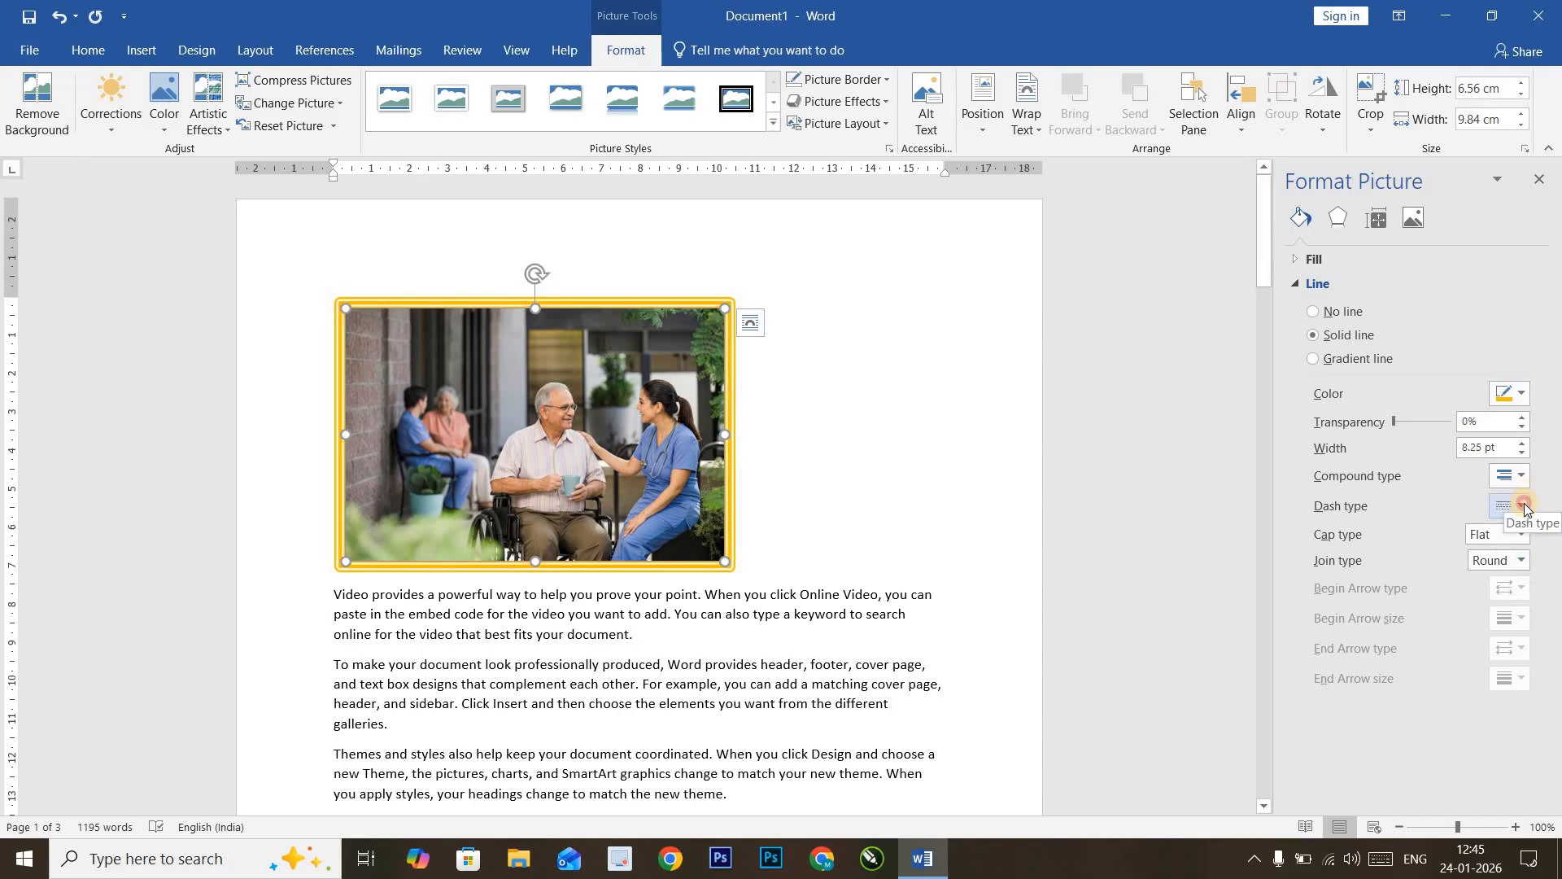
Step: Try the round dot and dash types on the picture border, and choose the long dash
click(1524, 504)
click(1516, 544)
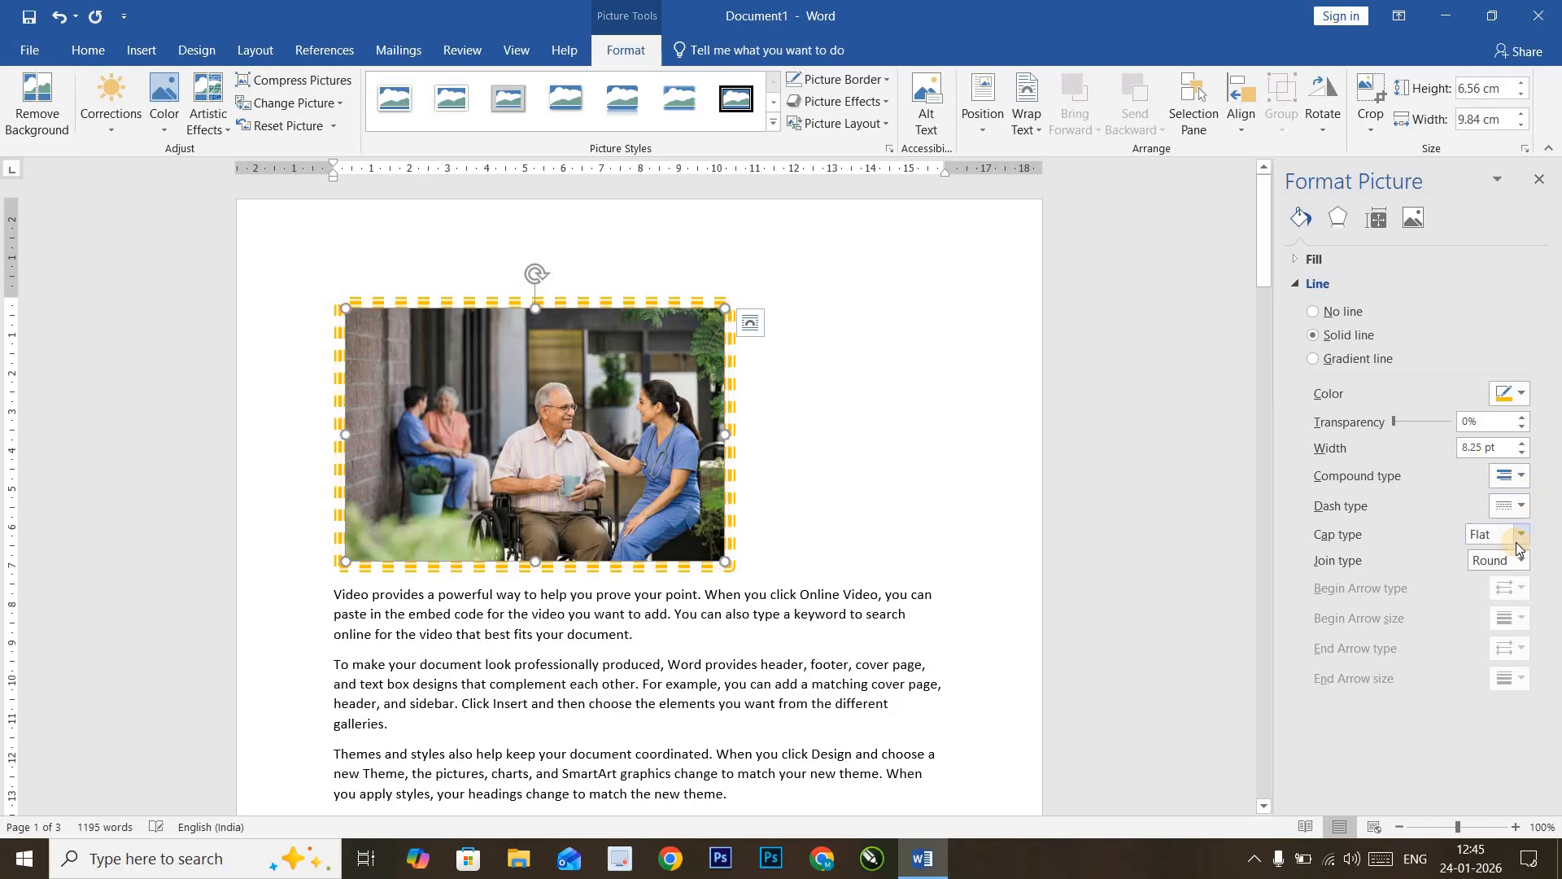
click(1523, 508)
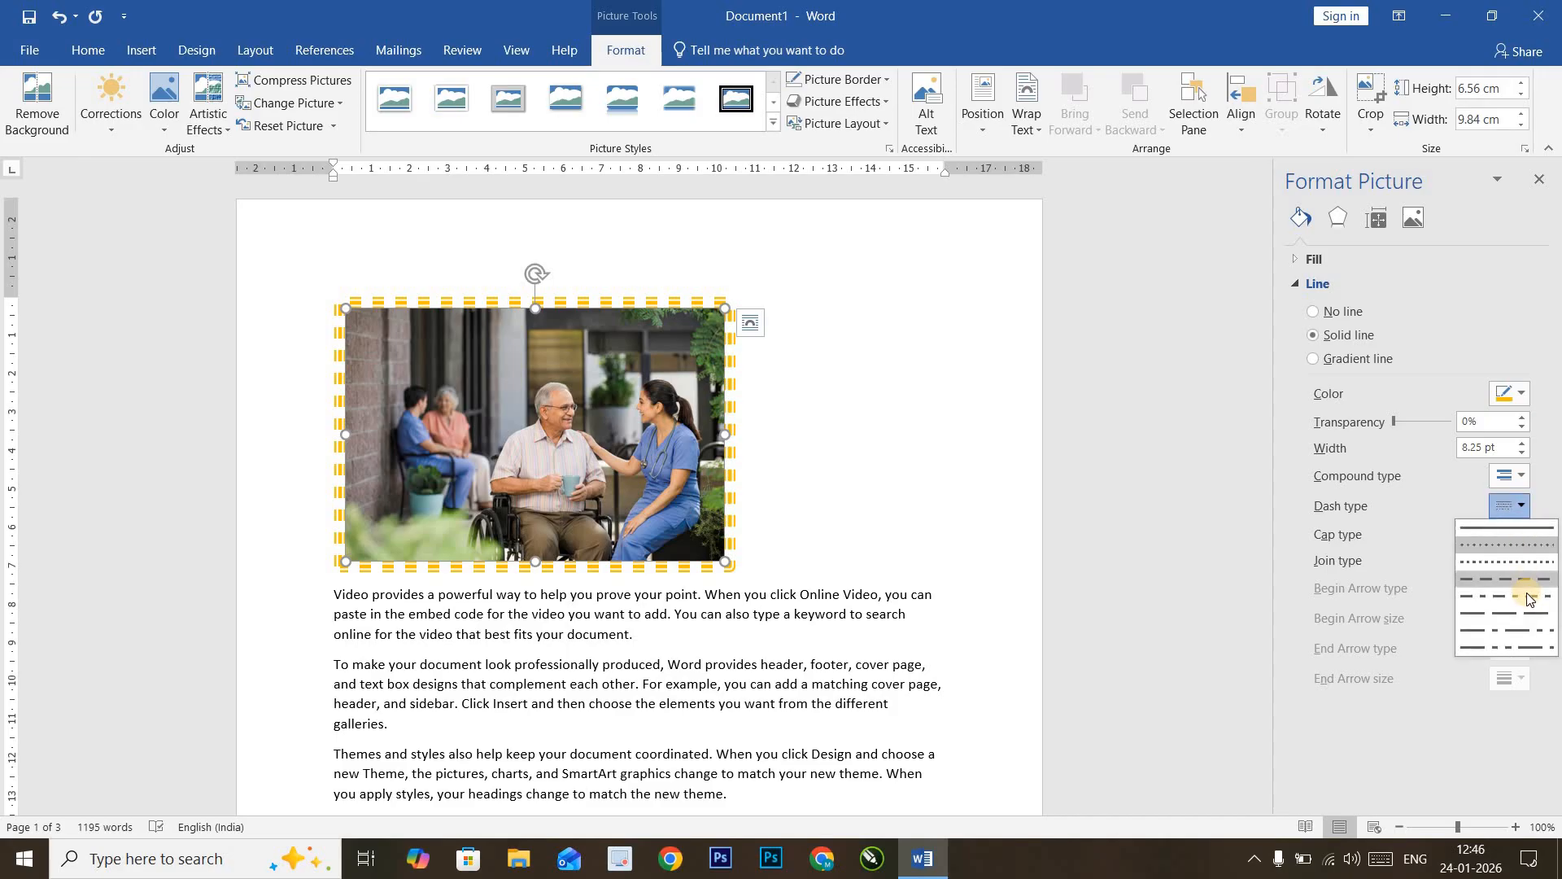
click(1527, 586)
click(1523, 512)
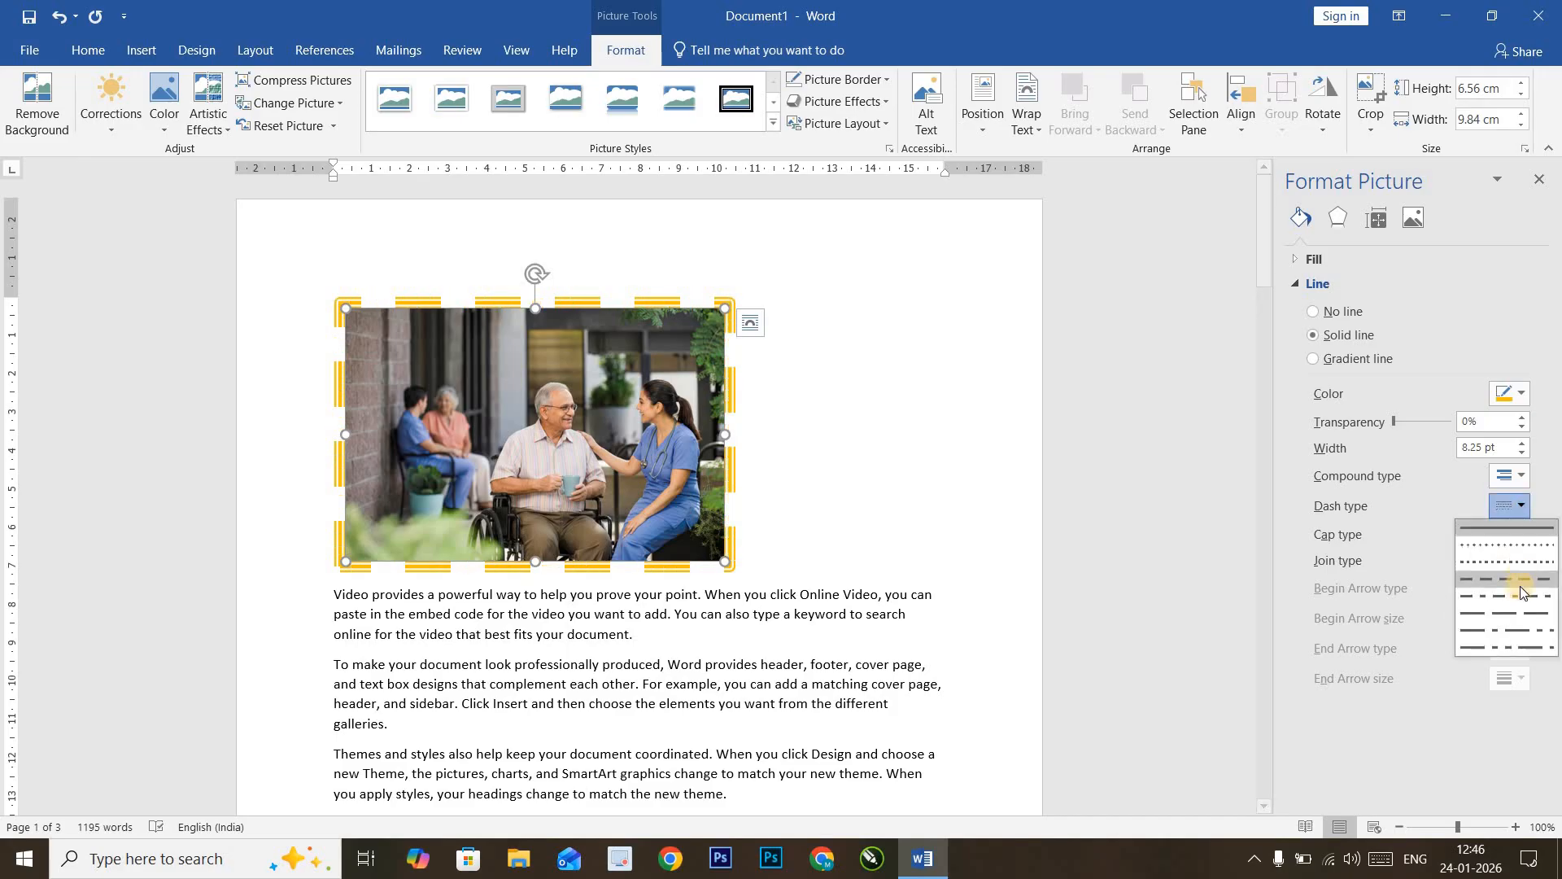
click(1518, 616)
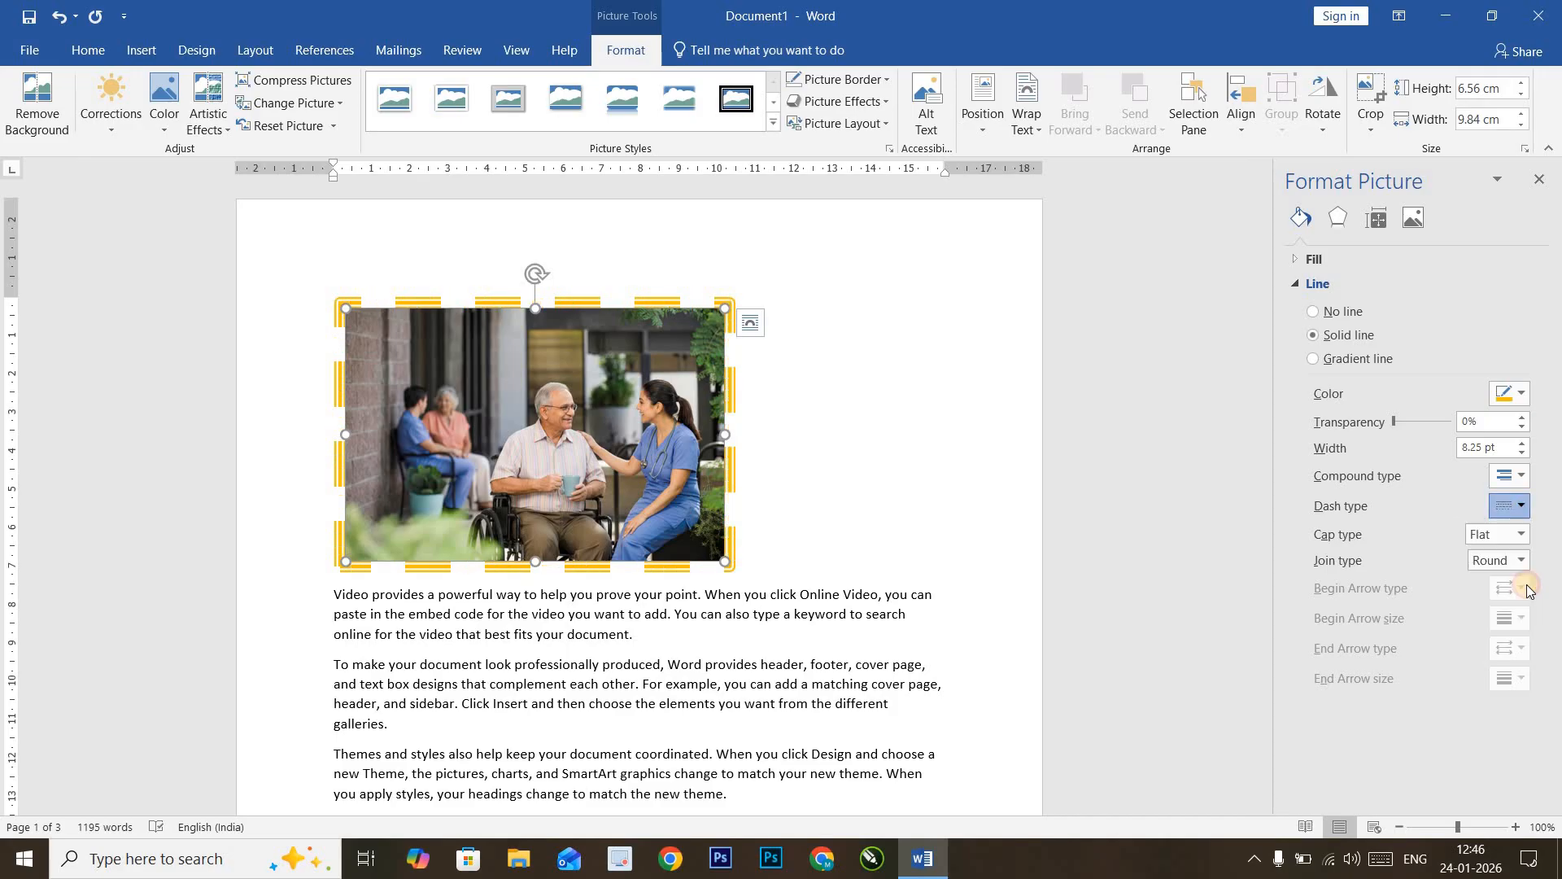
Step: Try the Square and Round cap types on the dashed border, and return the cap type to Flat
click(1521, 534)
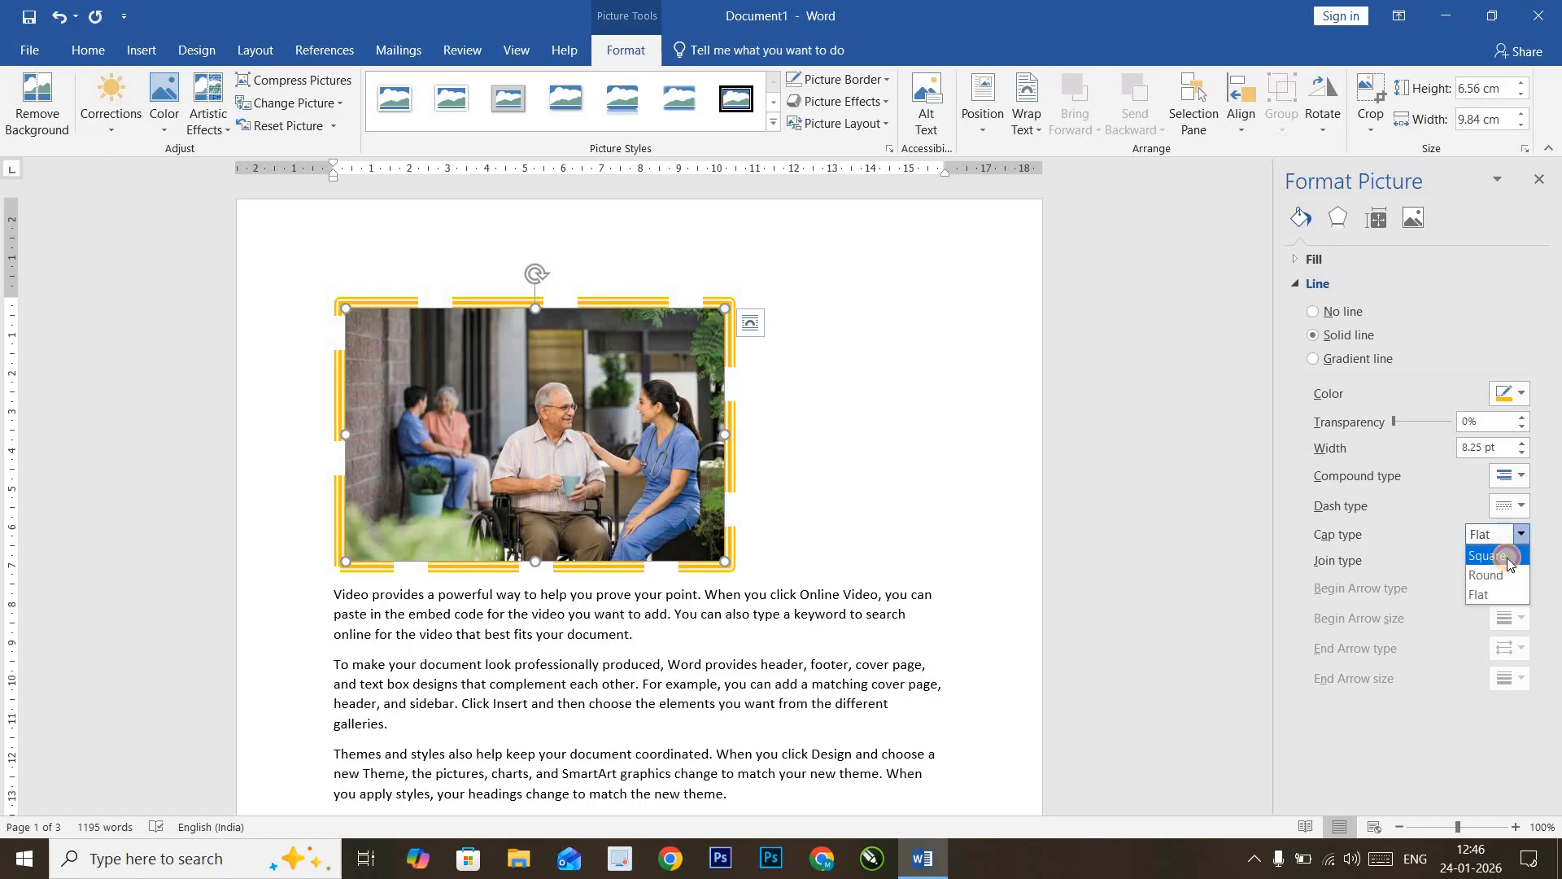
click(1506, 558)
click(1519, 541)
click(1486, 568)
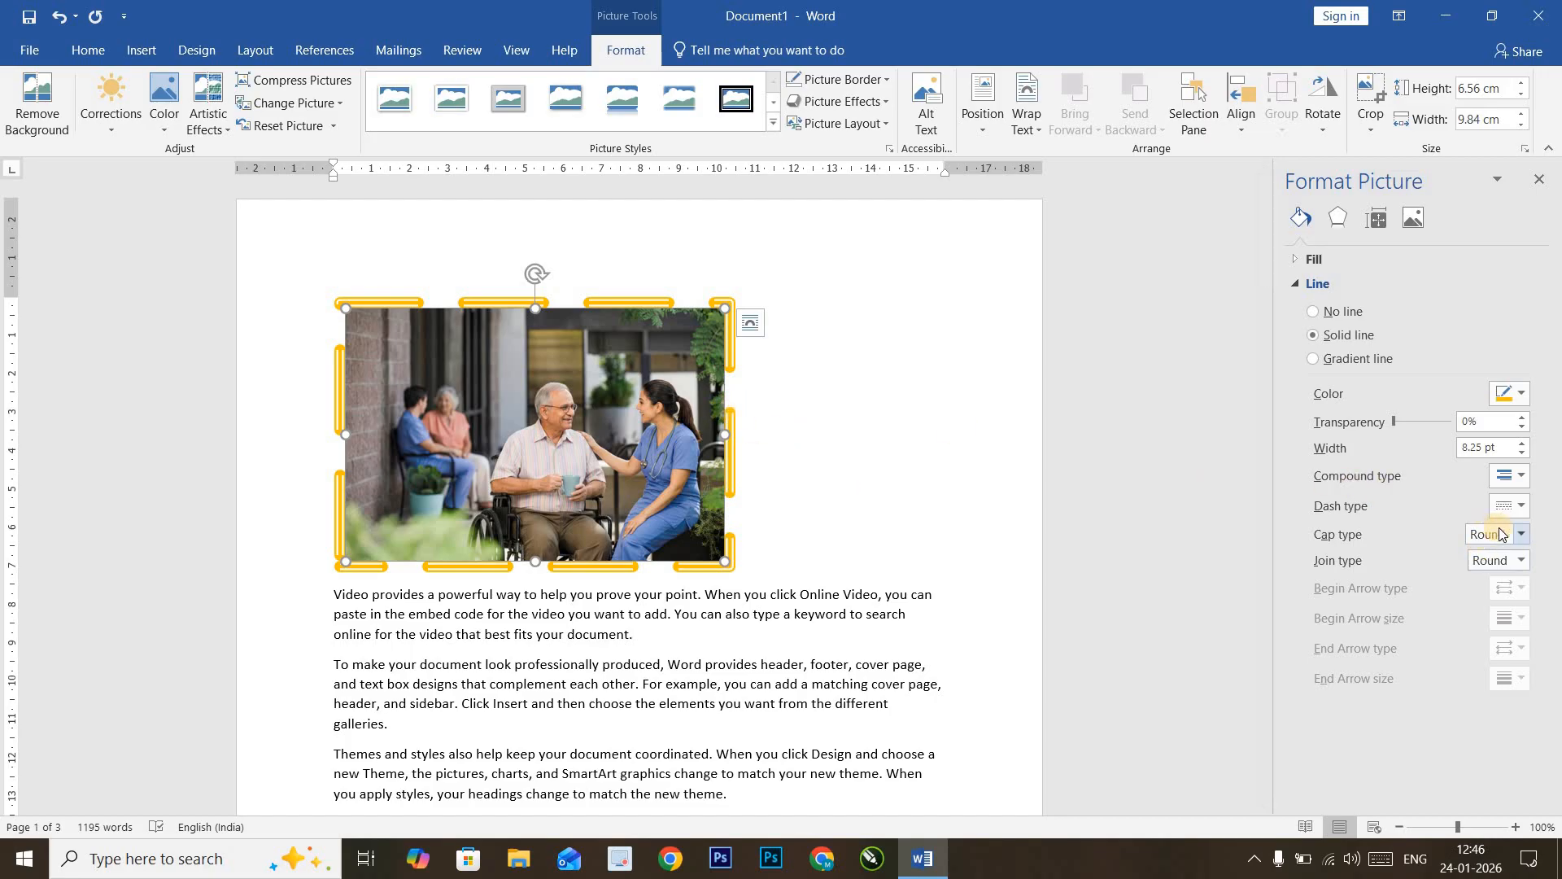
click(1524, 541)
click(1489, 587)
Step: Set the picture border's dash type to round dot and its cap type to Round
click(1521, 477)
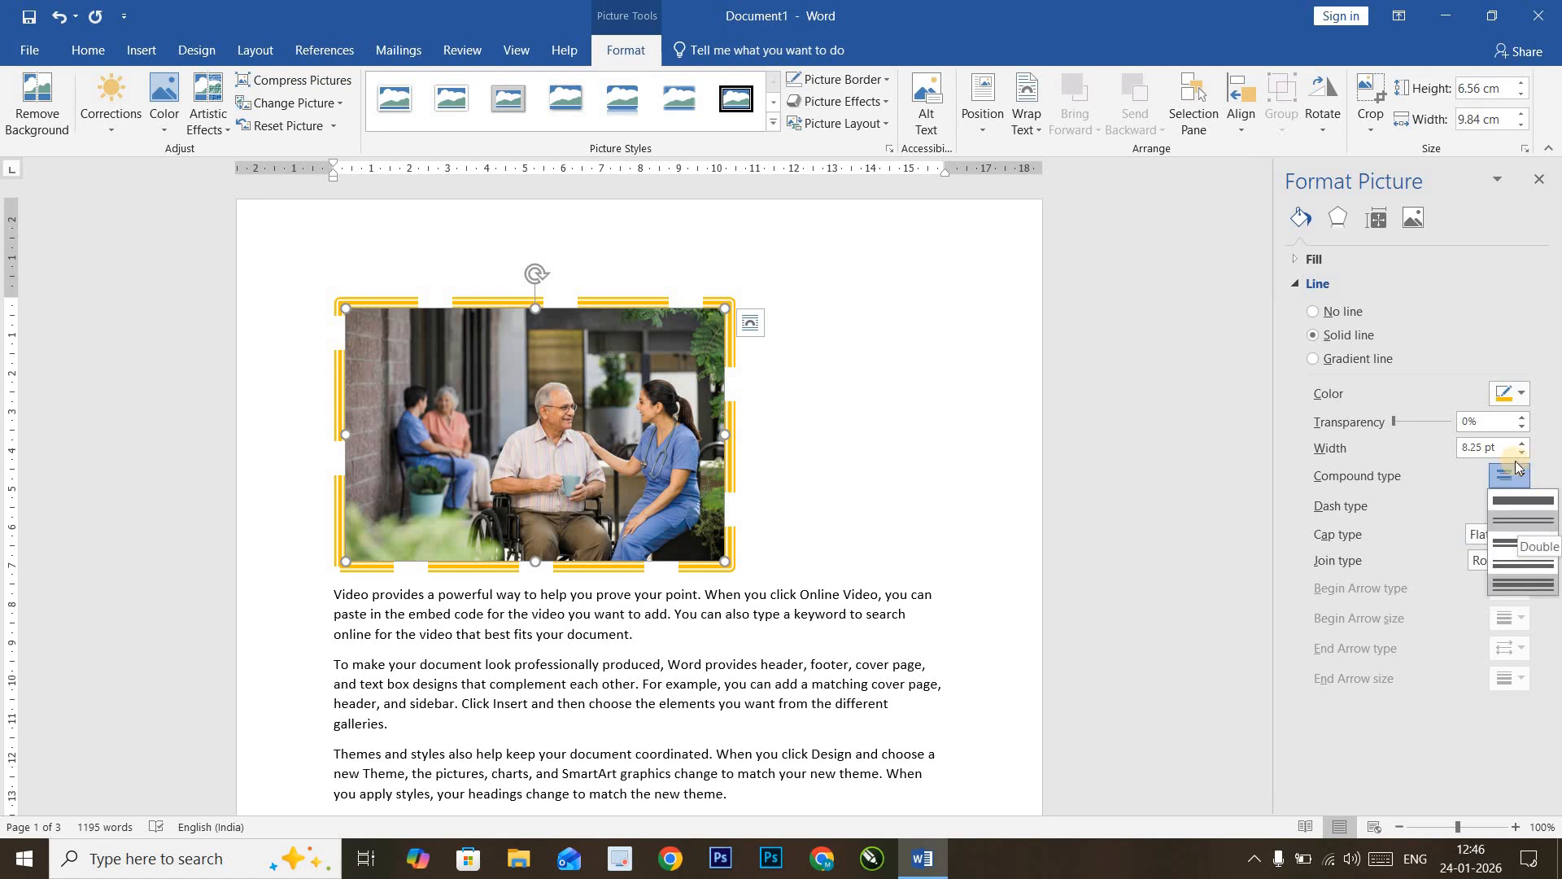
click(1522, 519)
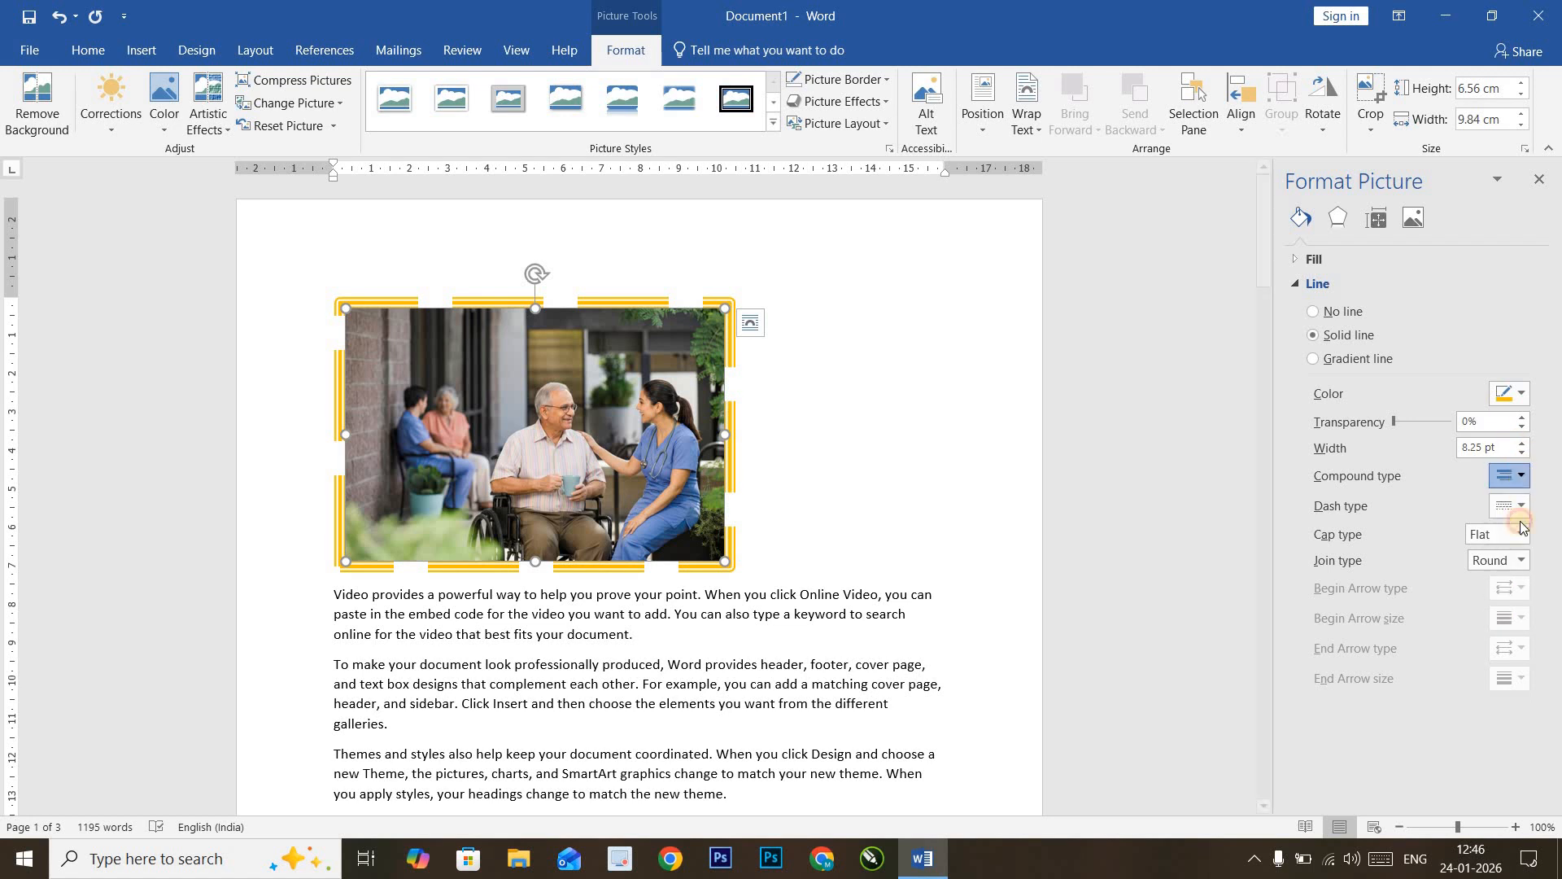
click(1522, 509)
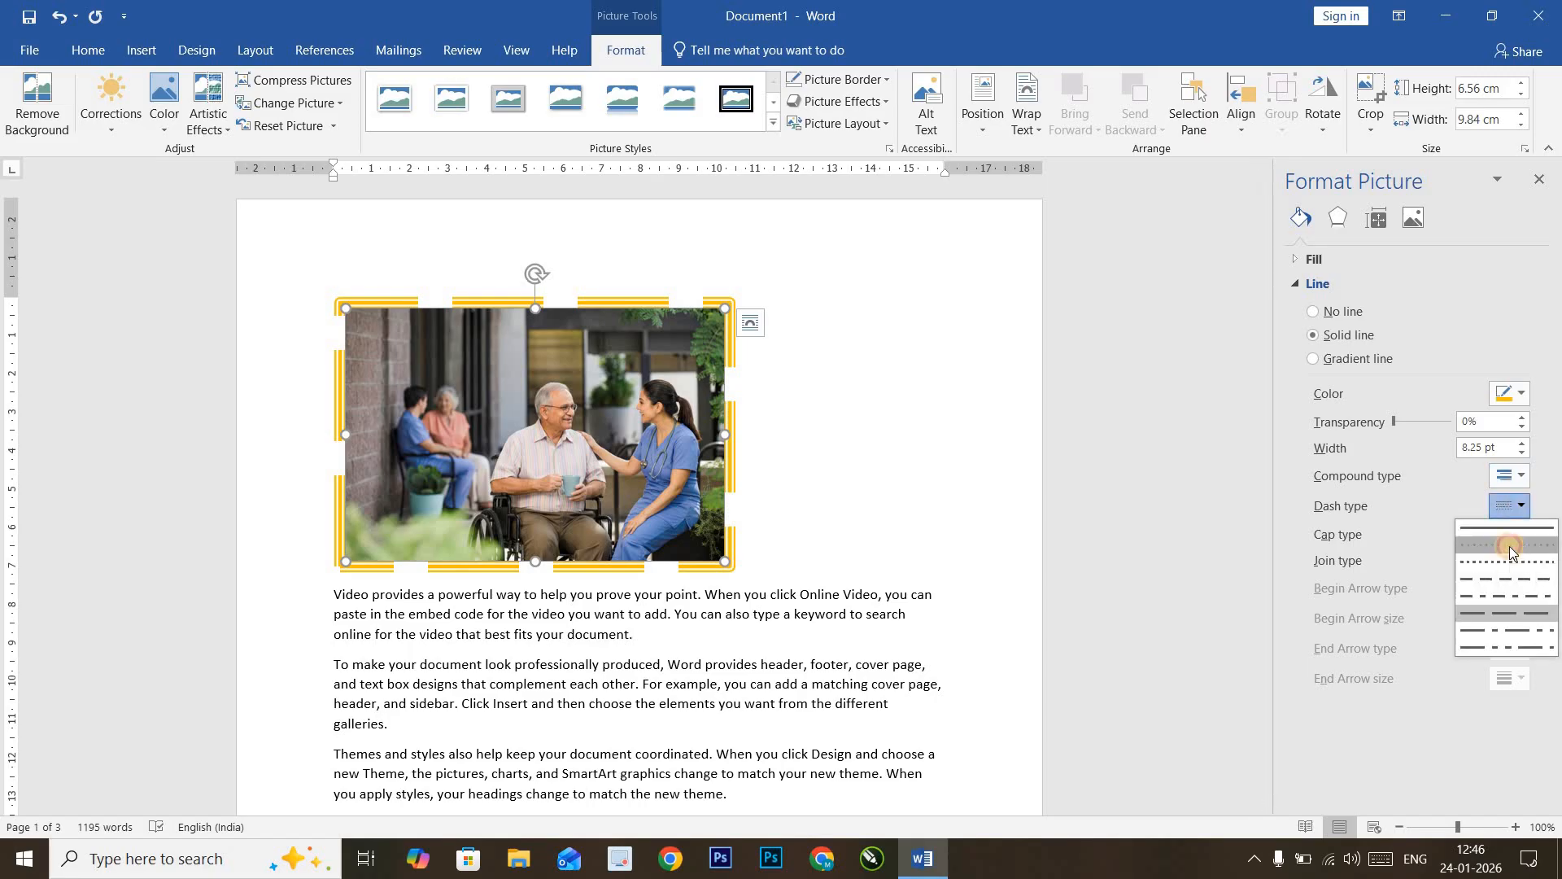
click(1510, 545)
click(1520, 534)
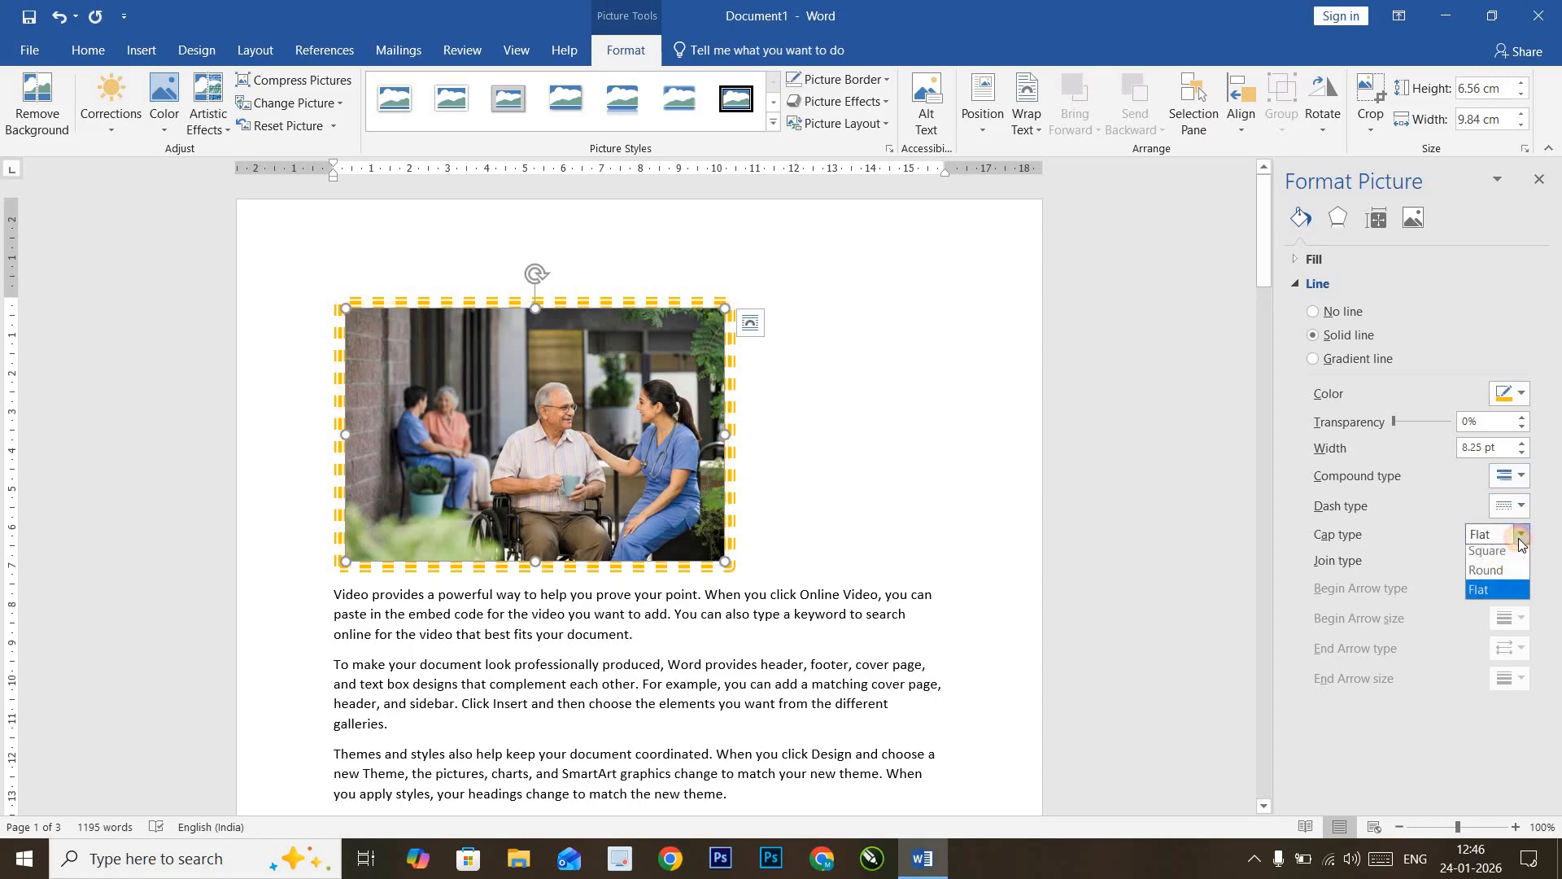
click(1502, 574)
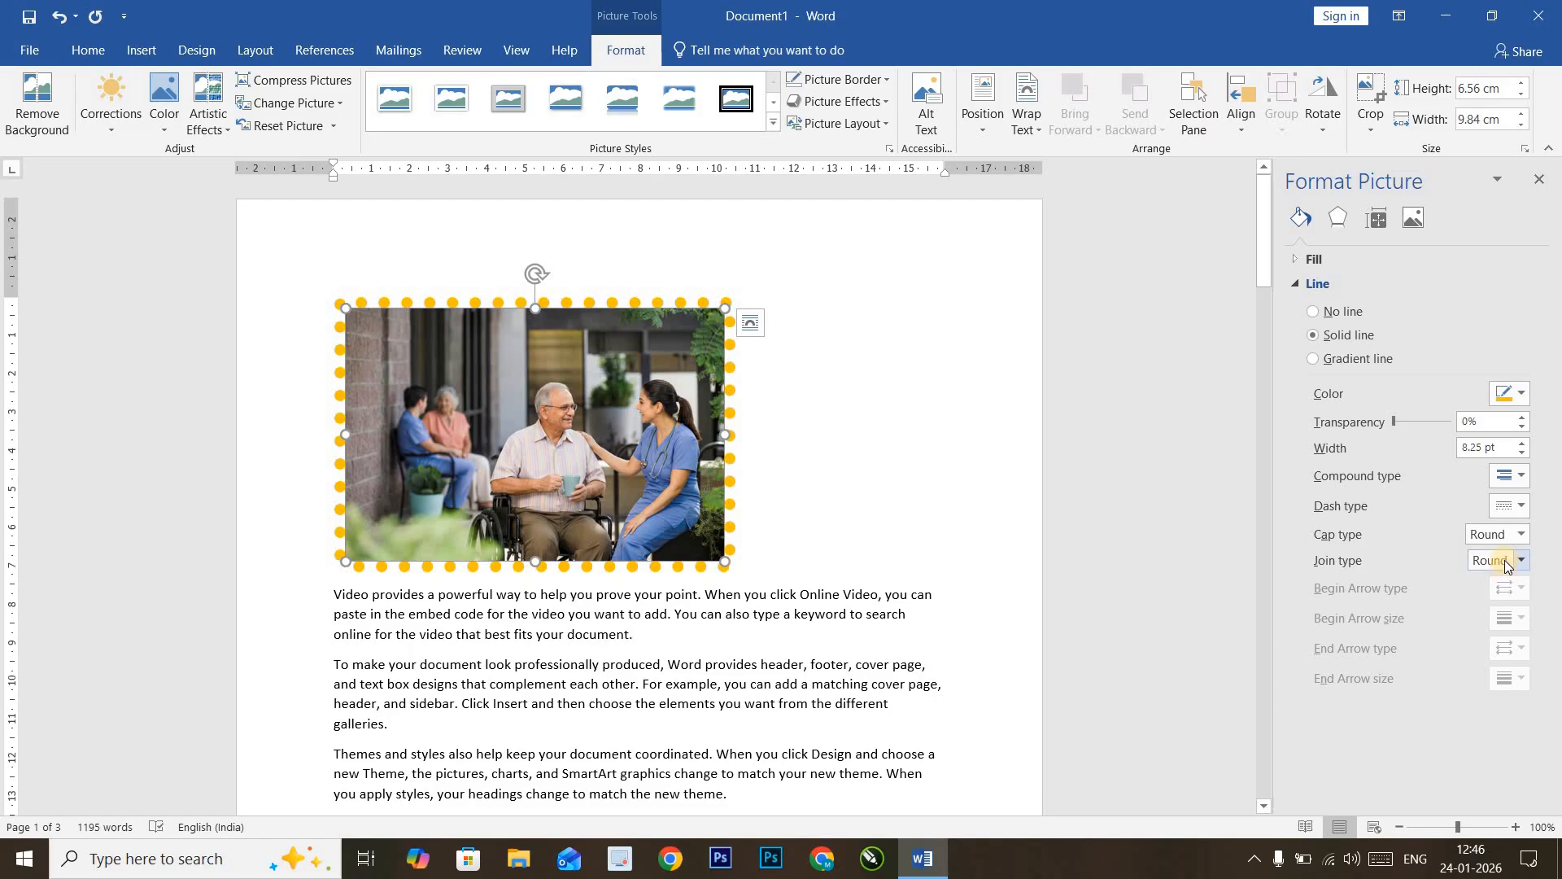
Step: Set the picture border's cap type to Square and its join type to Bevel
click(1524, 536)
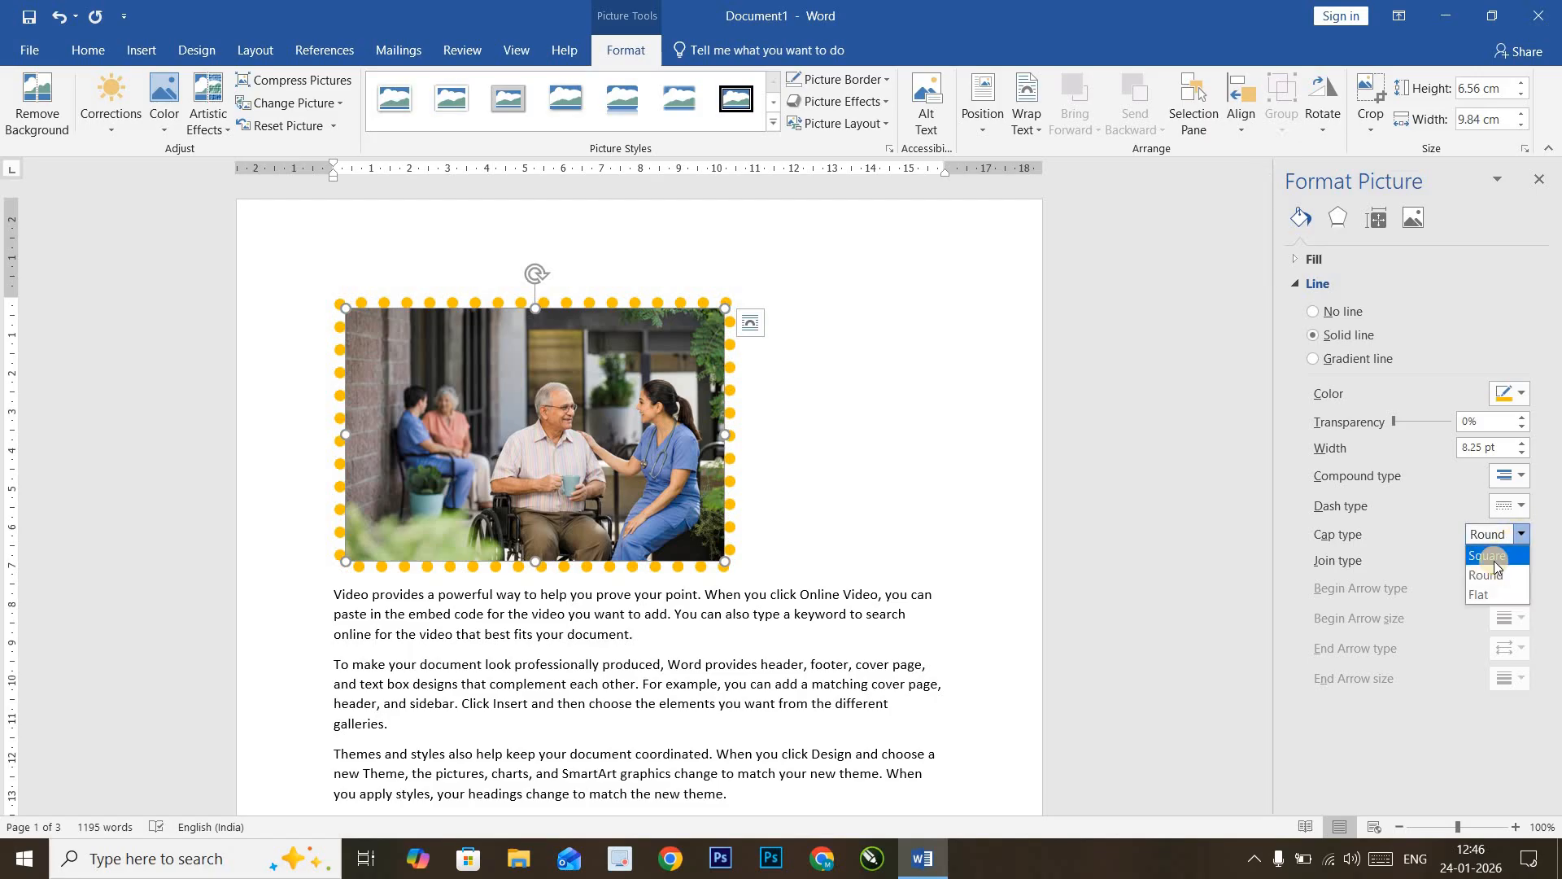
click(1499, 557)
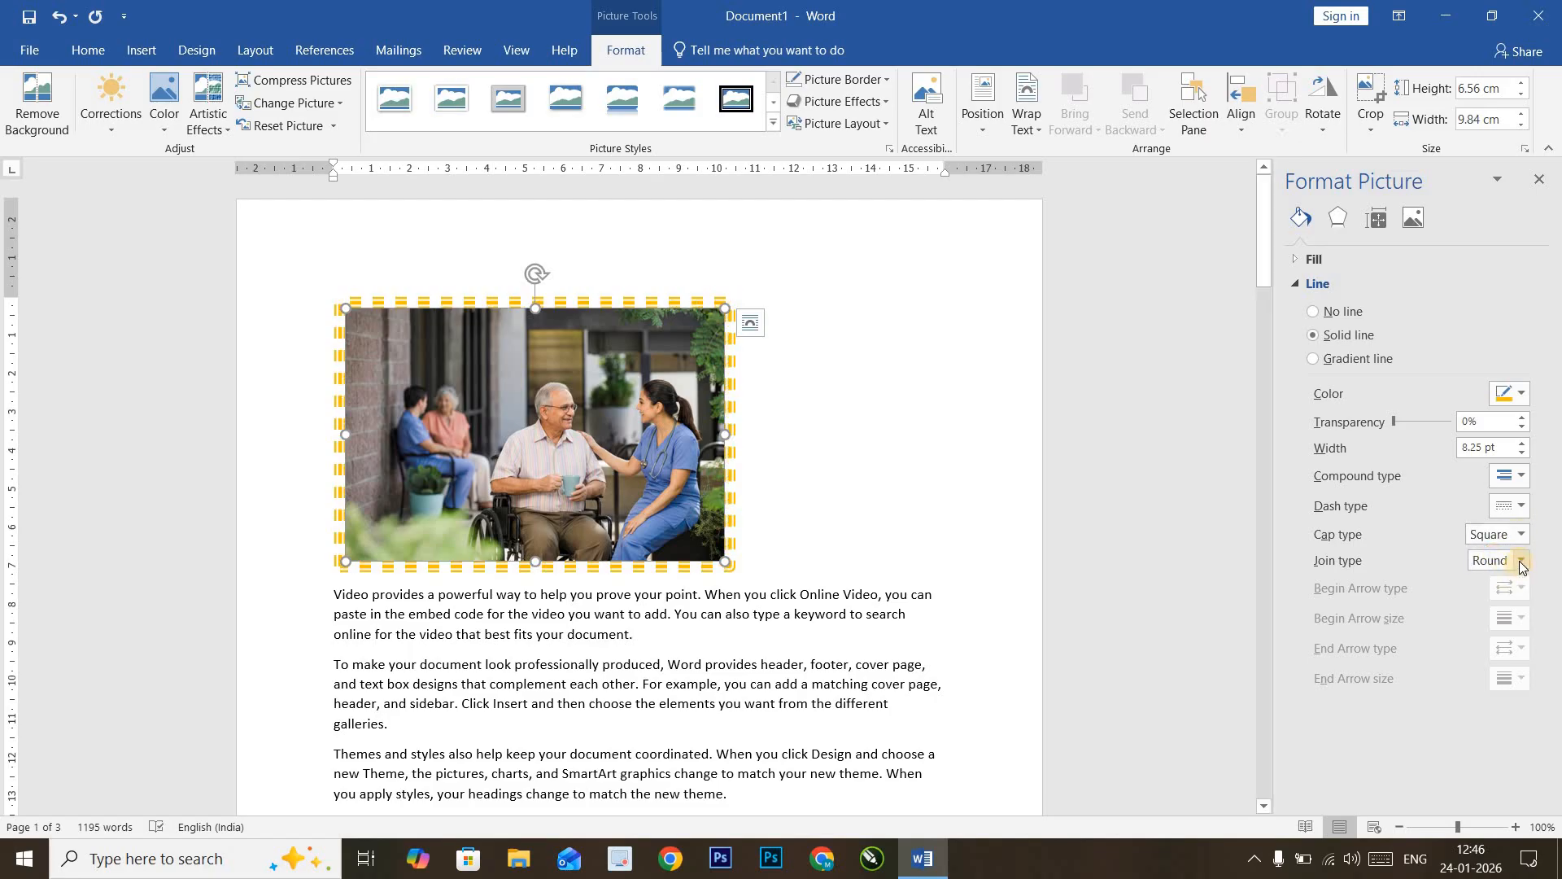
click(1520, 562)
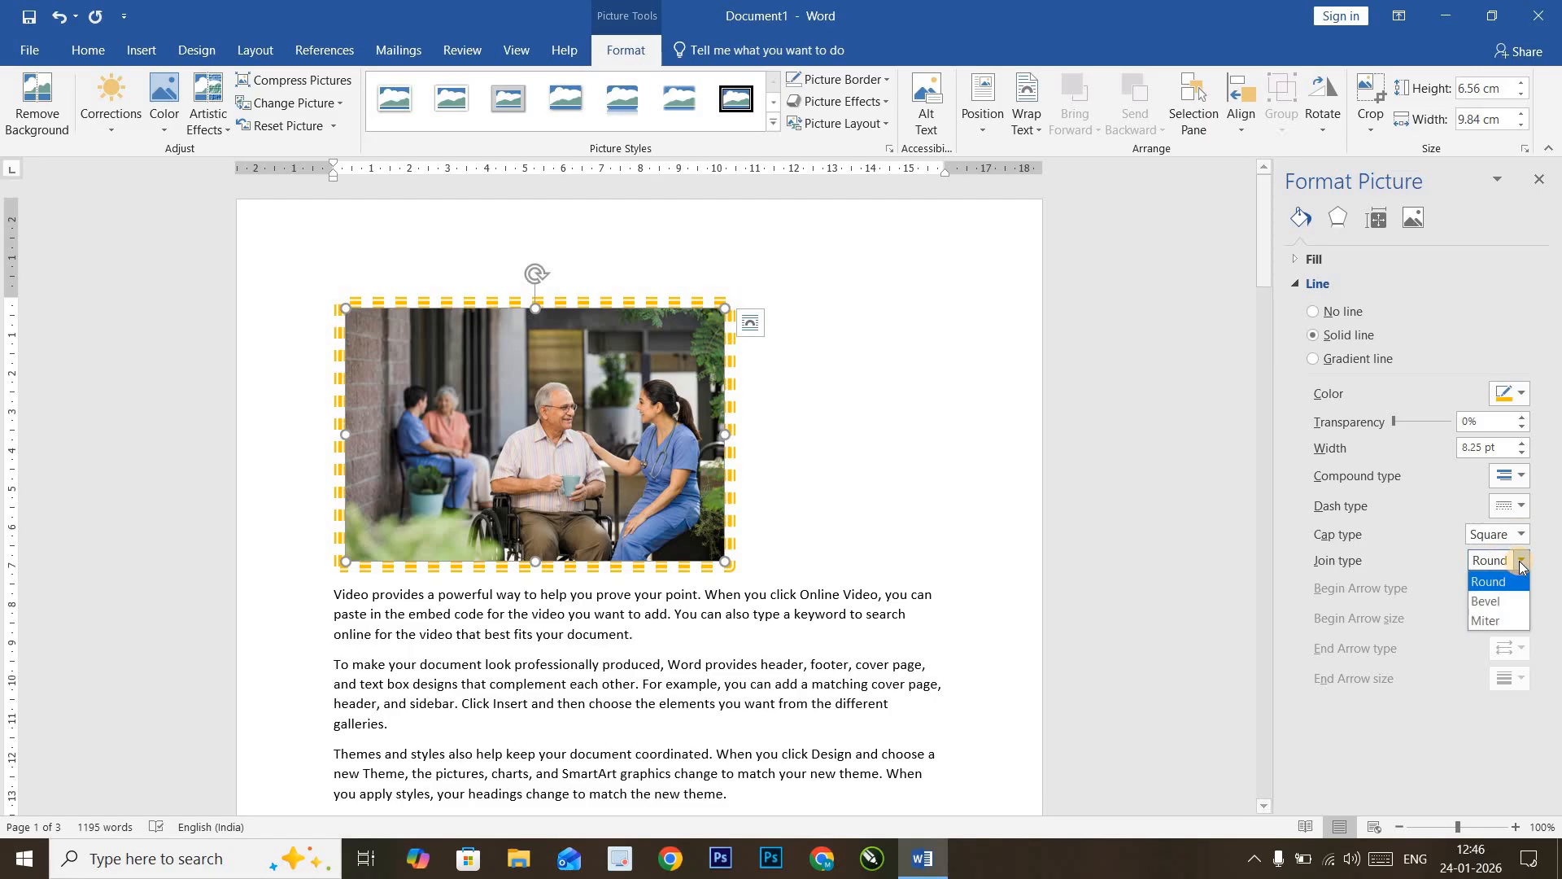
click(1506, 601)
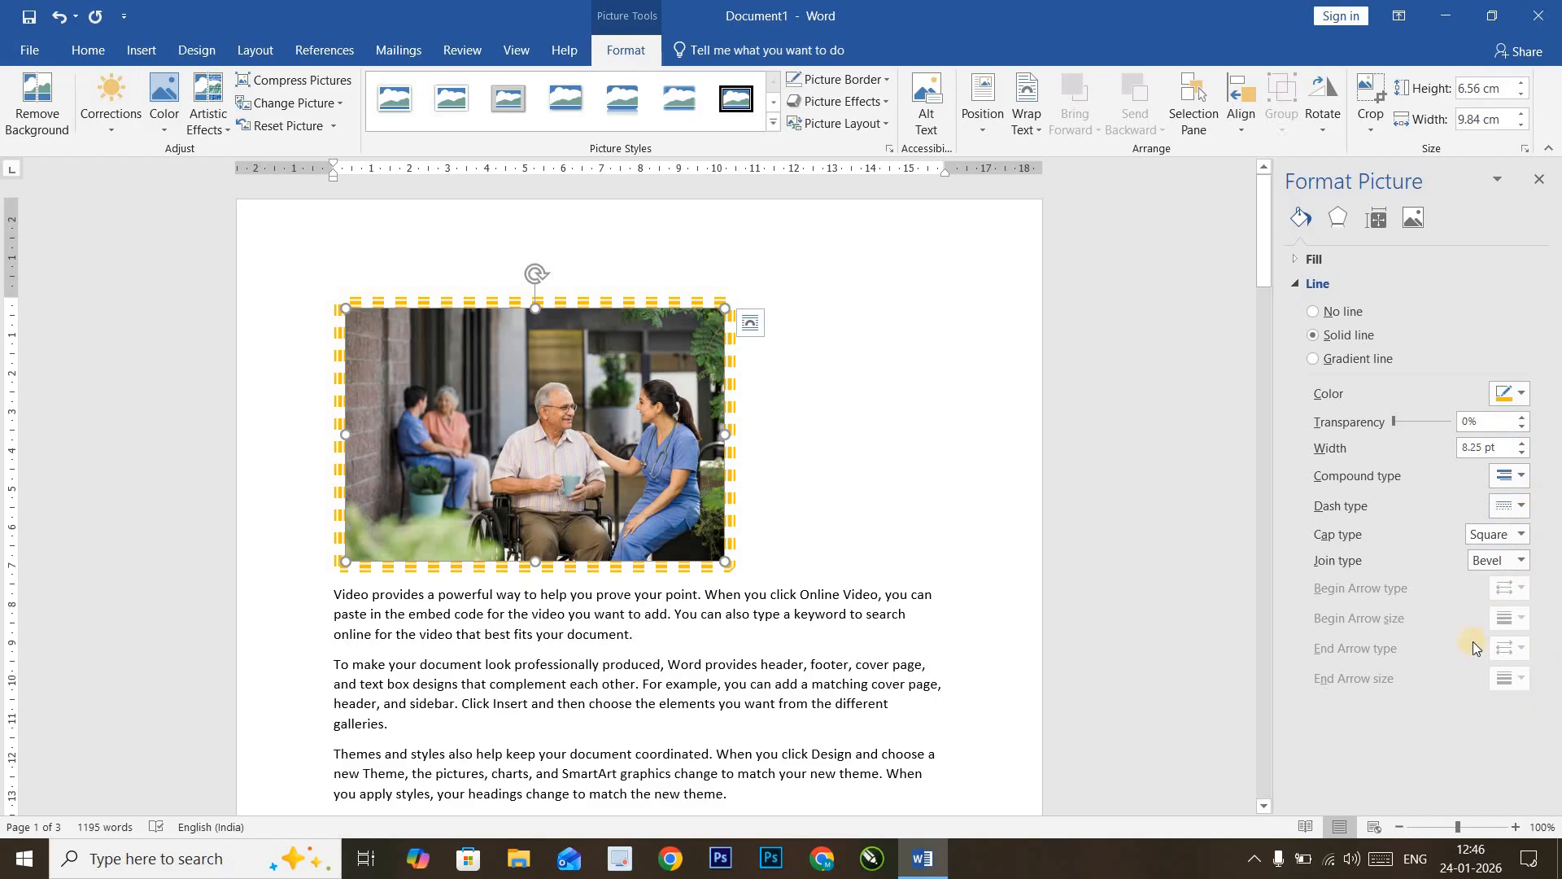
Step: Change the border to a gradient line, try a light blue preset gradient, and settle on the gold preset in the third row
click(1321, 361)
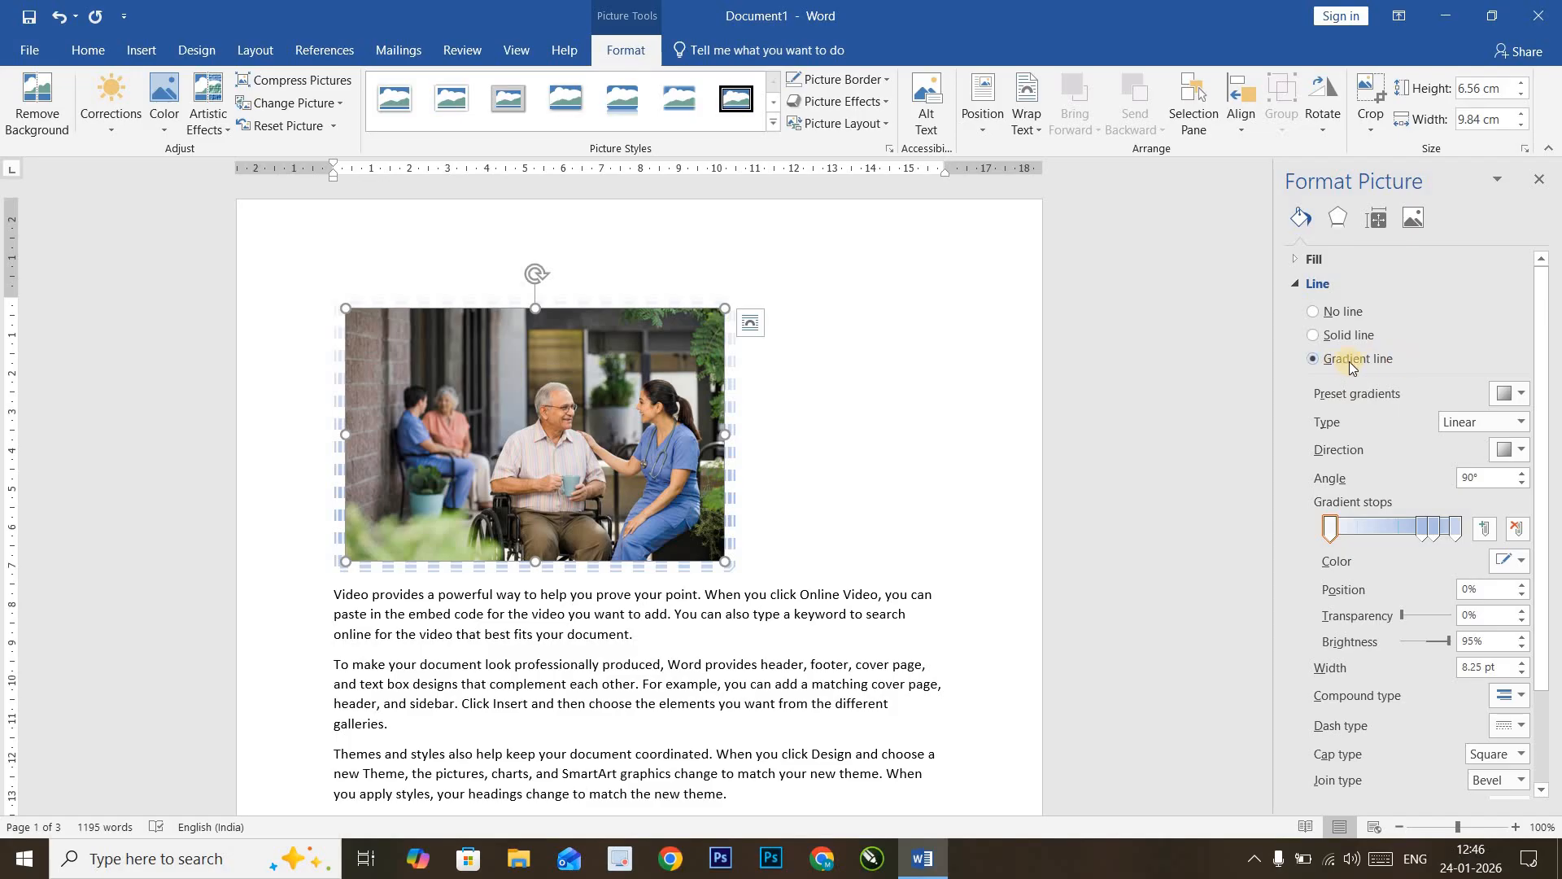
click(1511, 394)
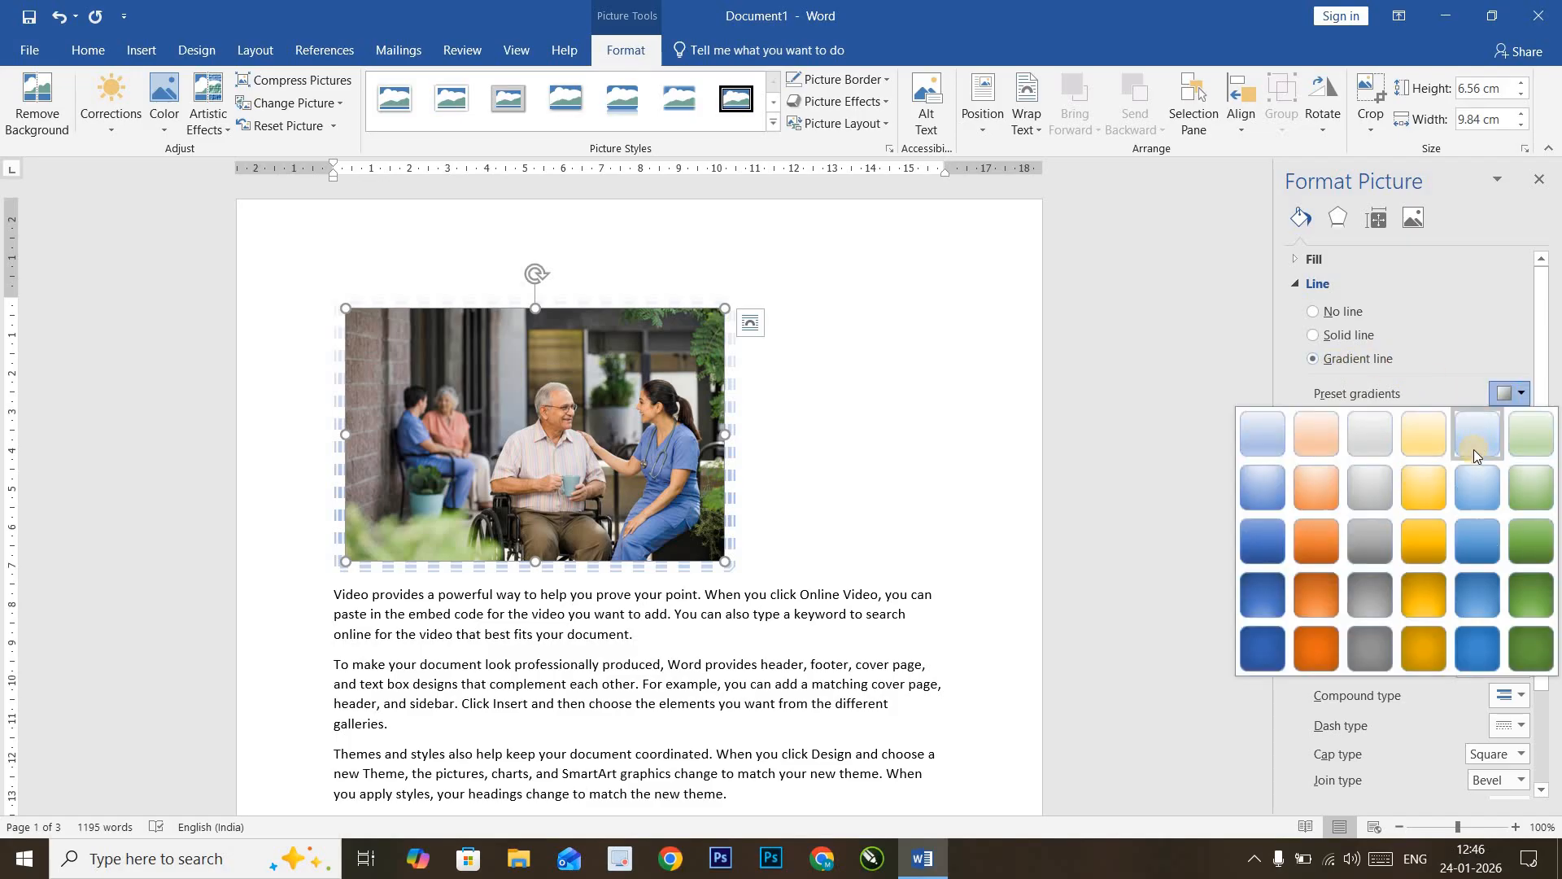
click(1473, 486)
click(1511, 393)
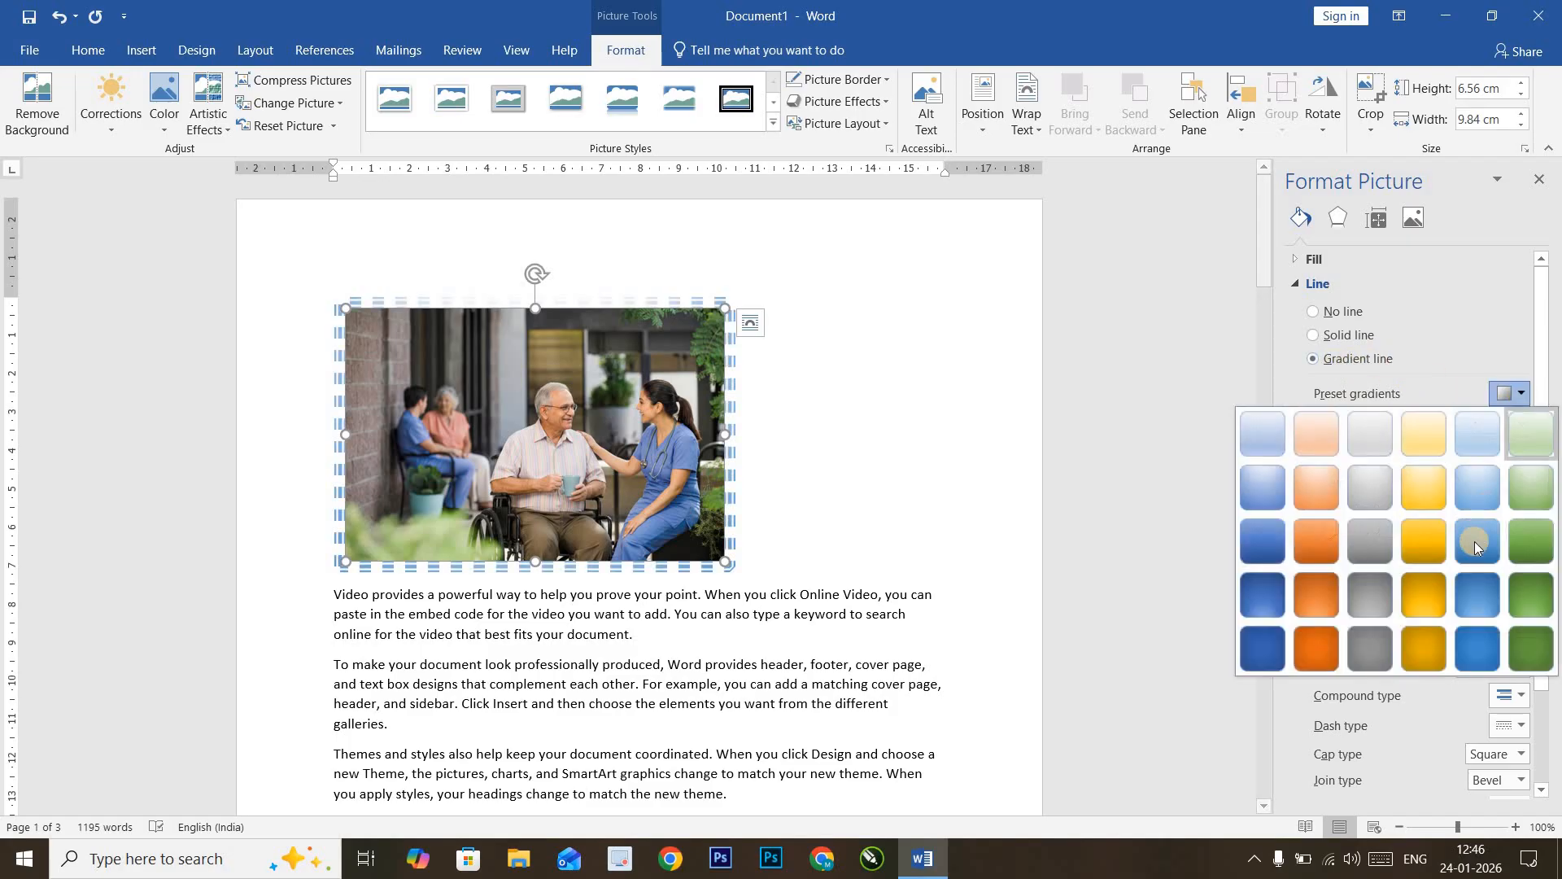
click(1441, 548)
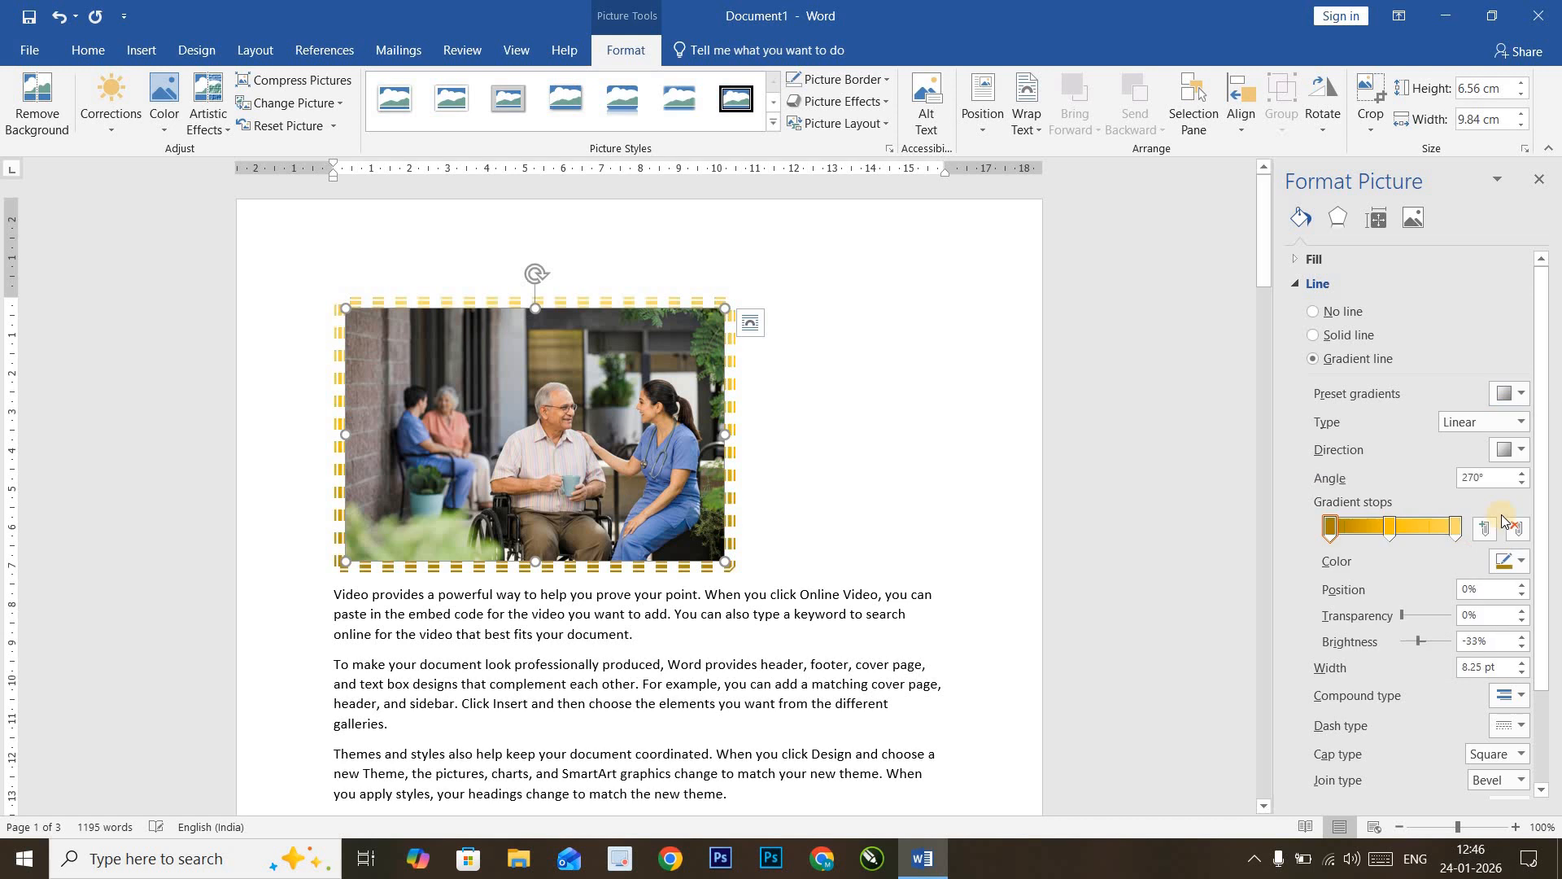
Step: Recolor the middle gradient stop of the border line to the theme blue
click(1391, 537)
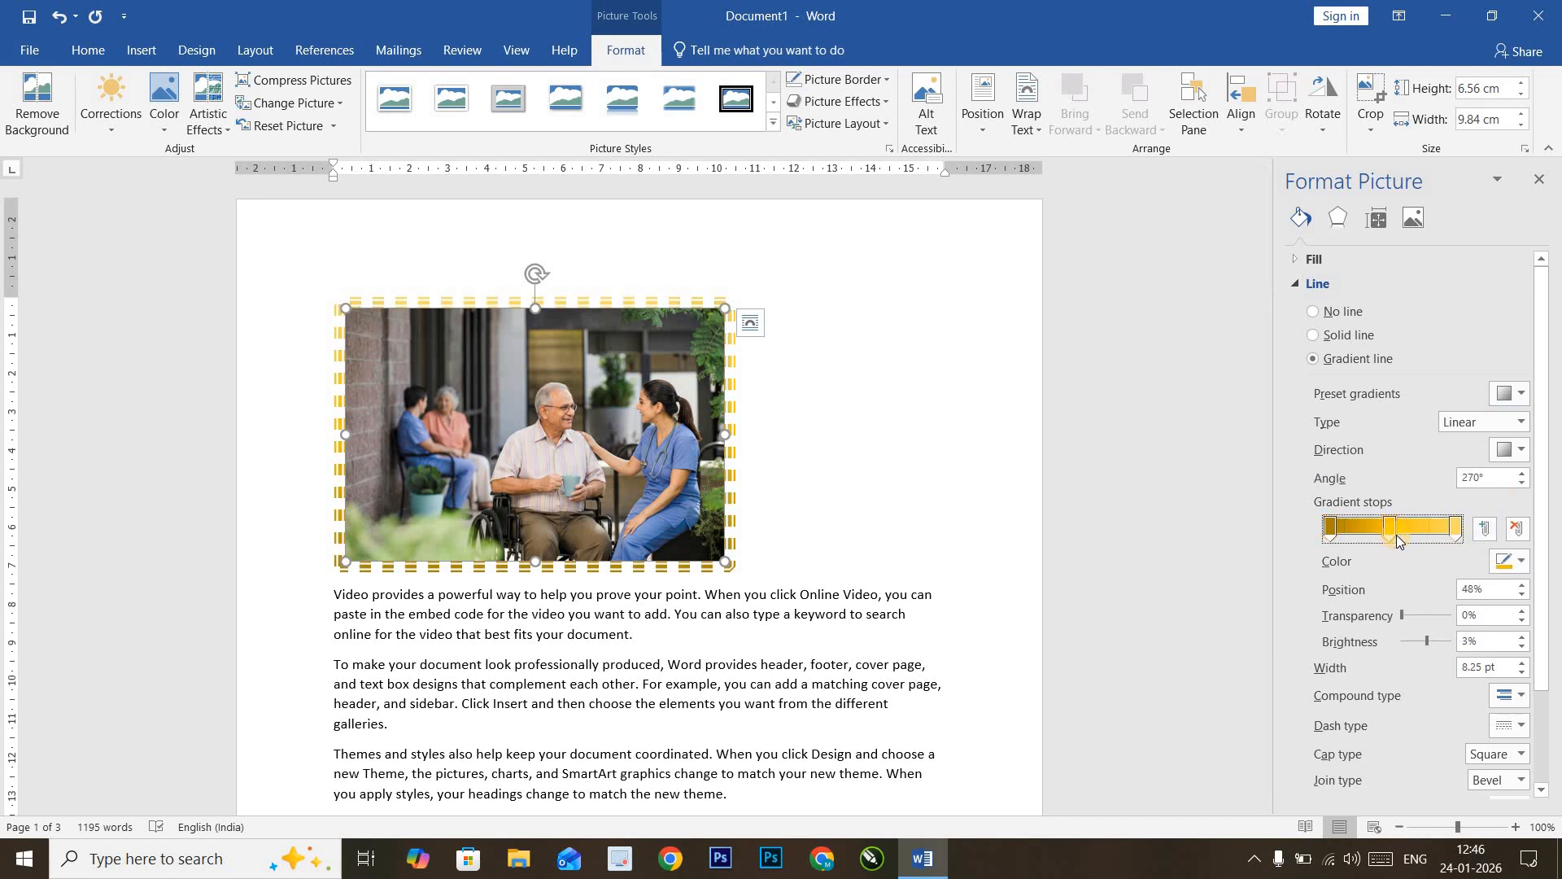
click(1505, 561)
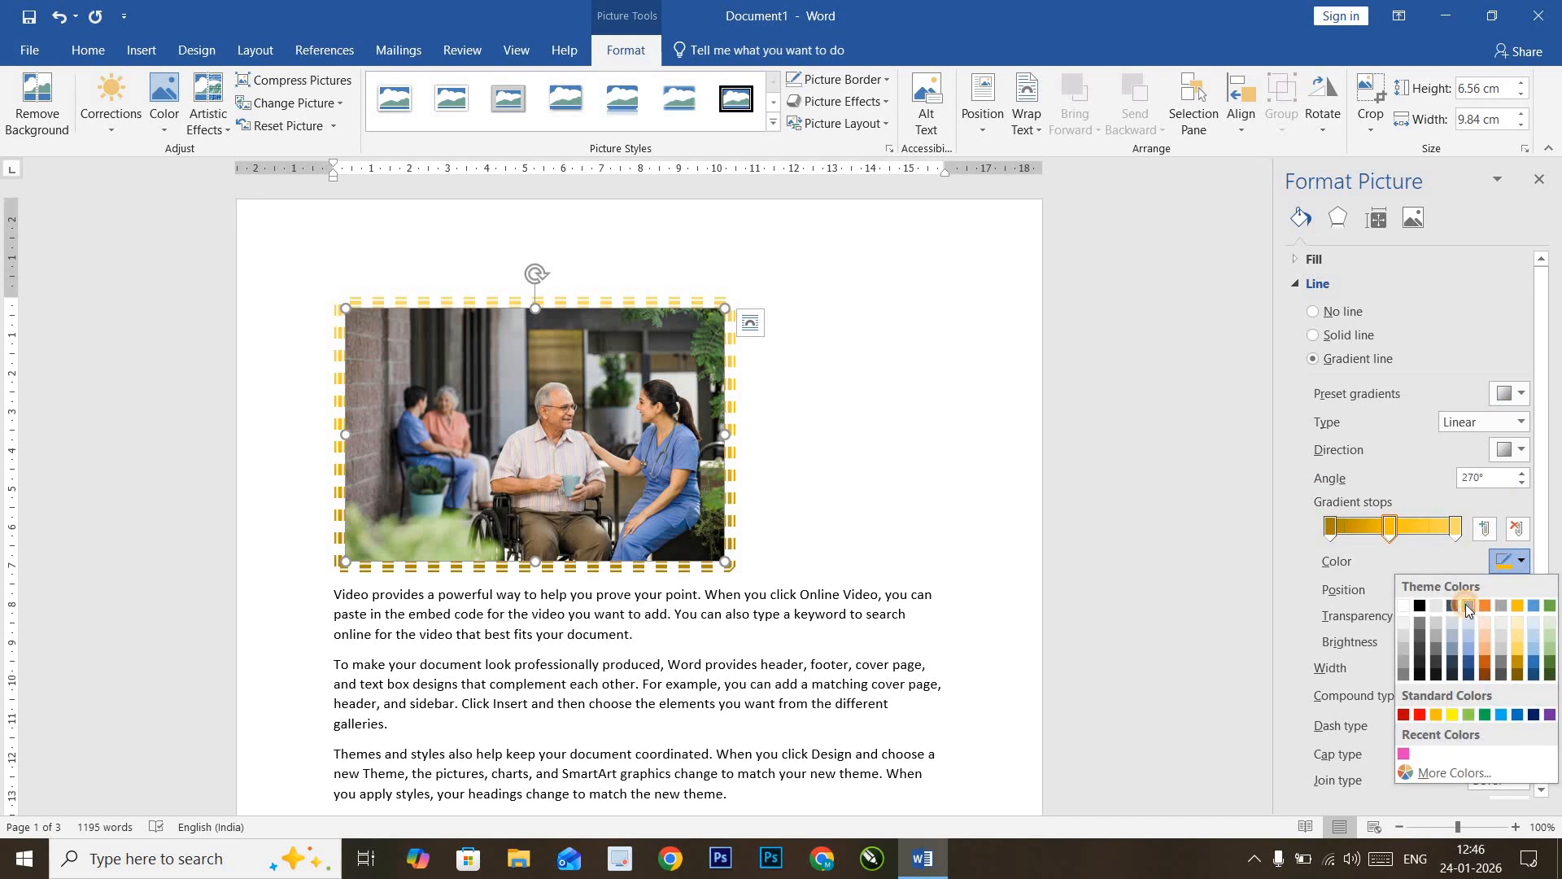
click(1466, 604)
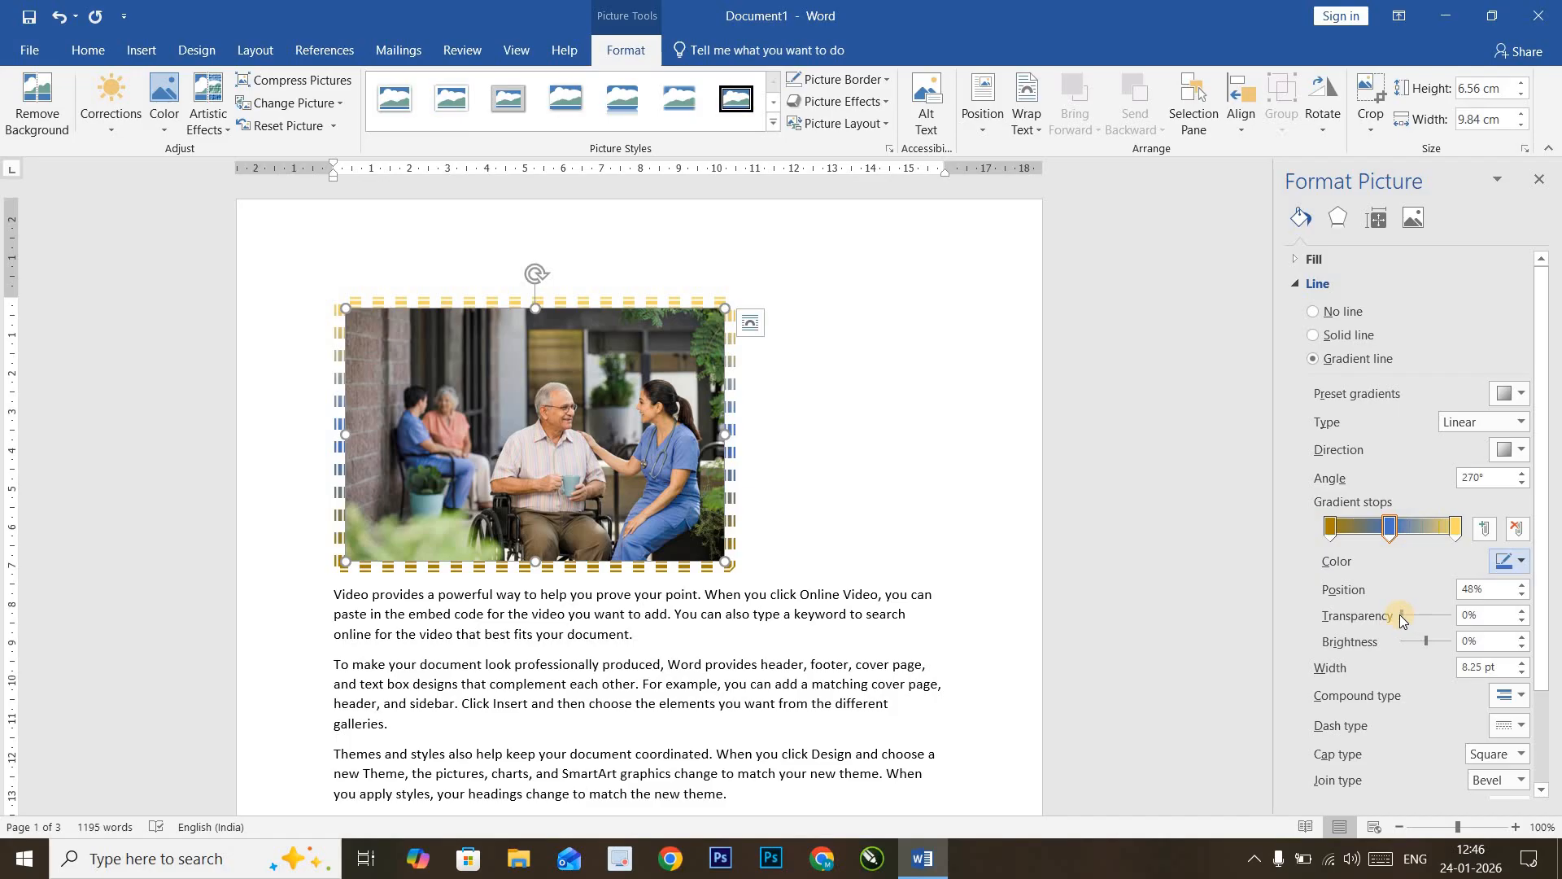
mouse_move(1401, 615)
mouse_down()
mouse_move(1426, 620)
mouse_move(1382, 620)
mouse_up()
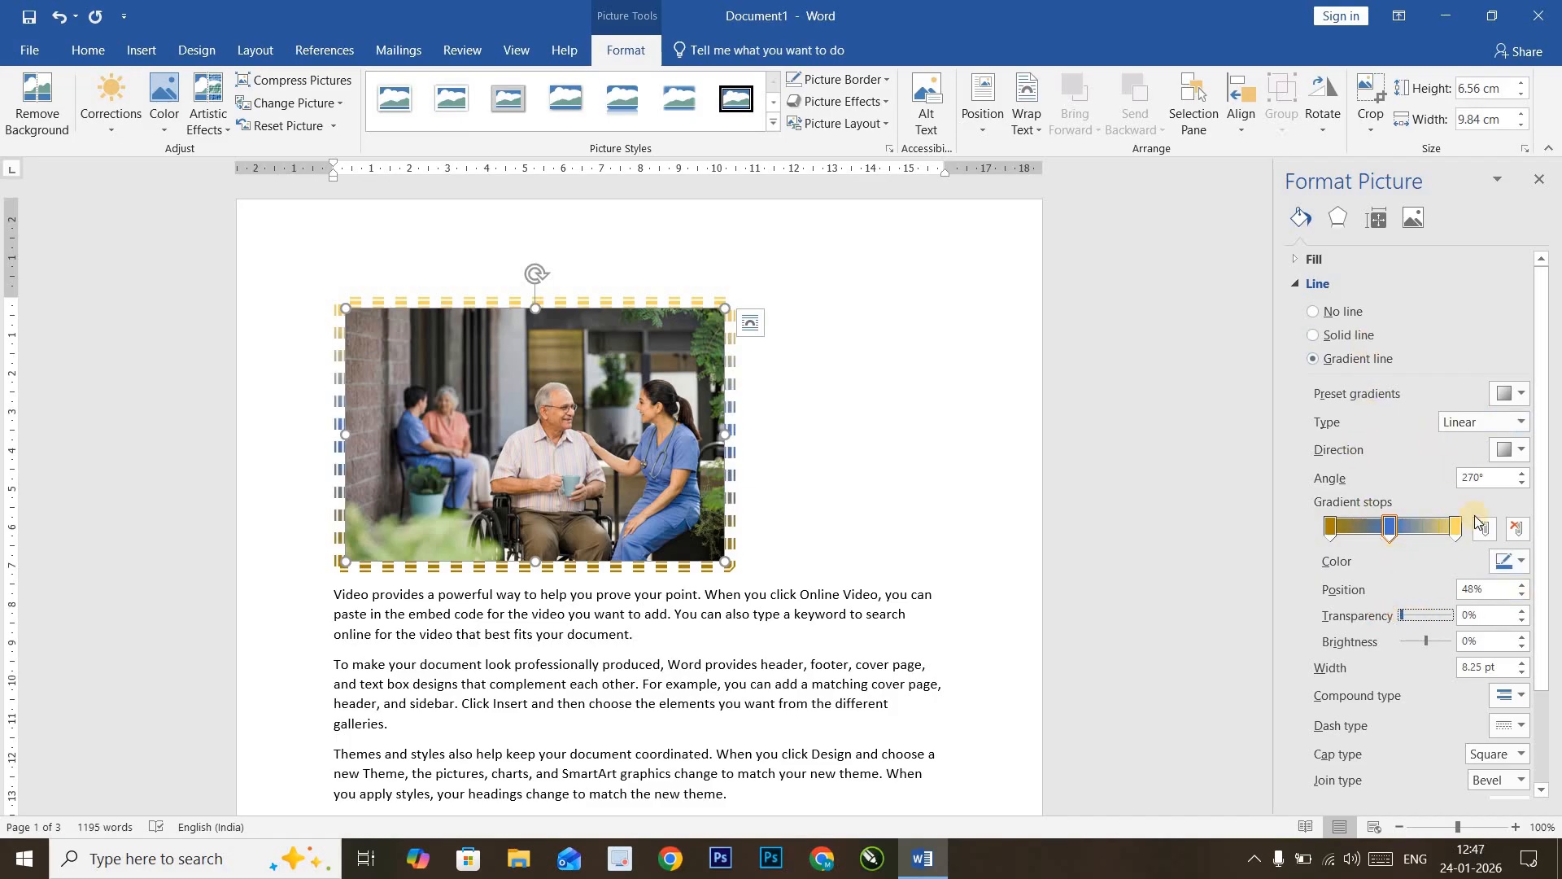
click(1518, 395)
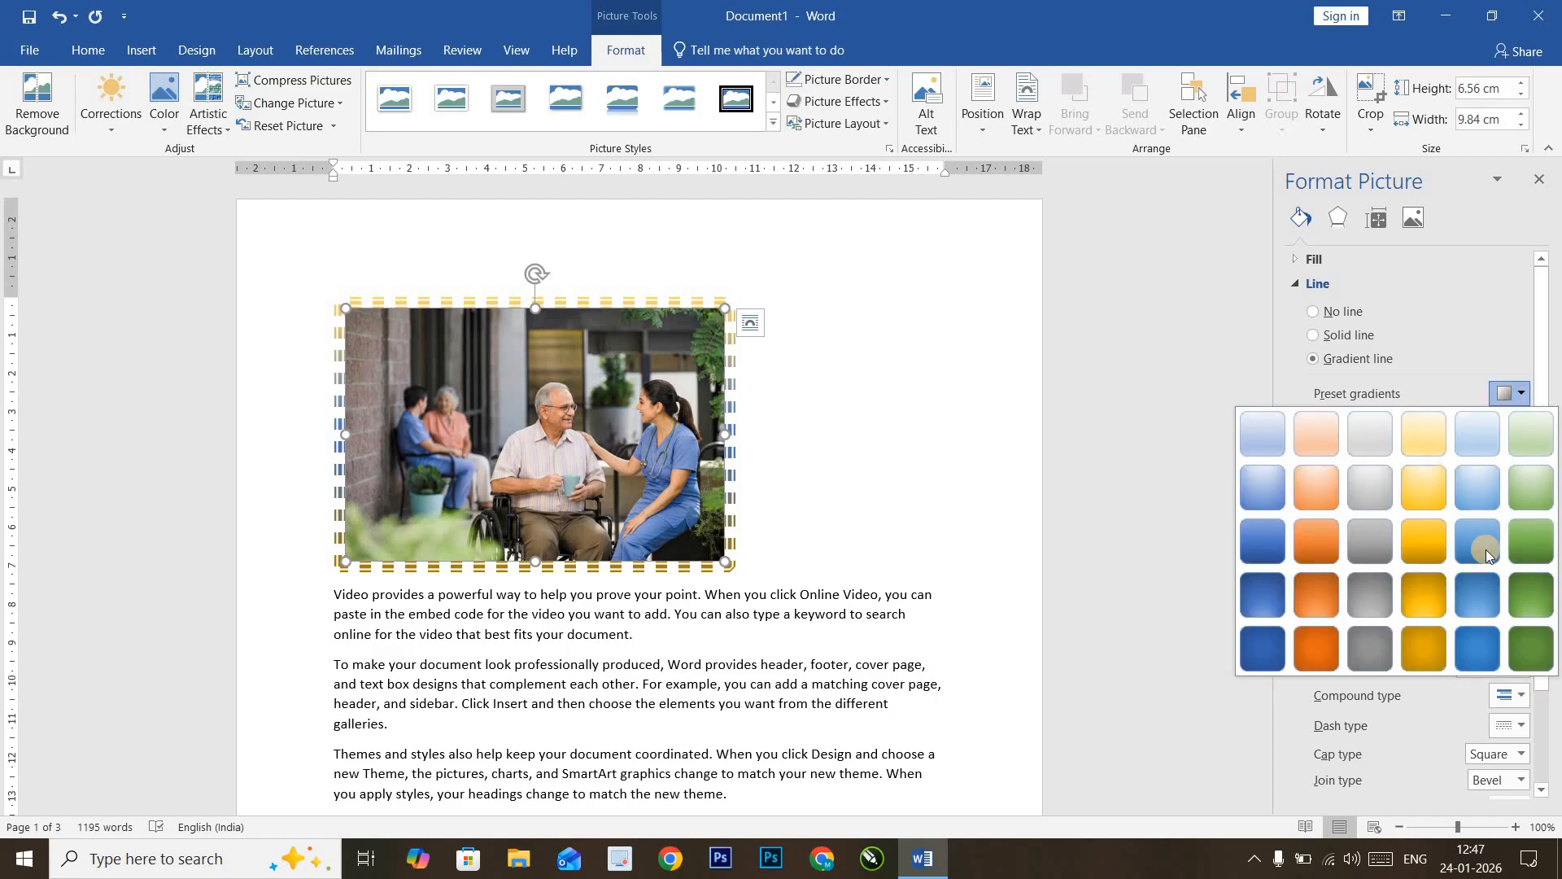
click(1394, 283)
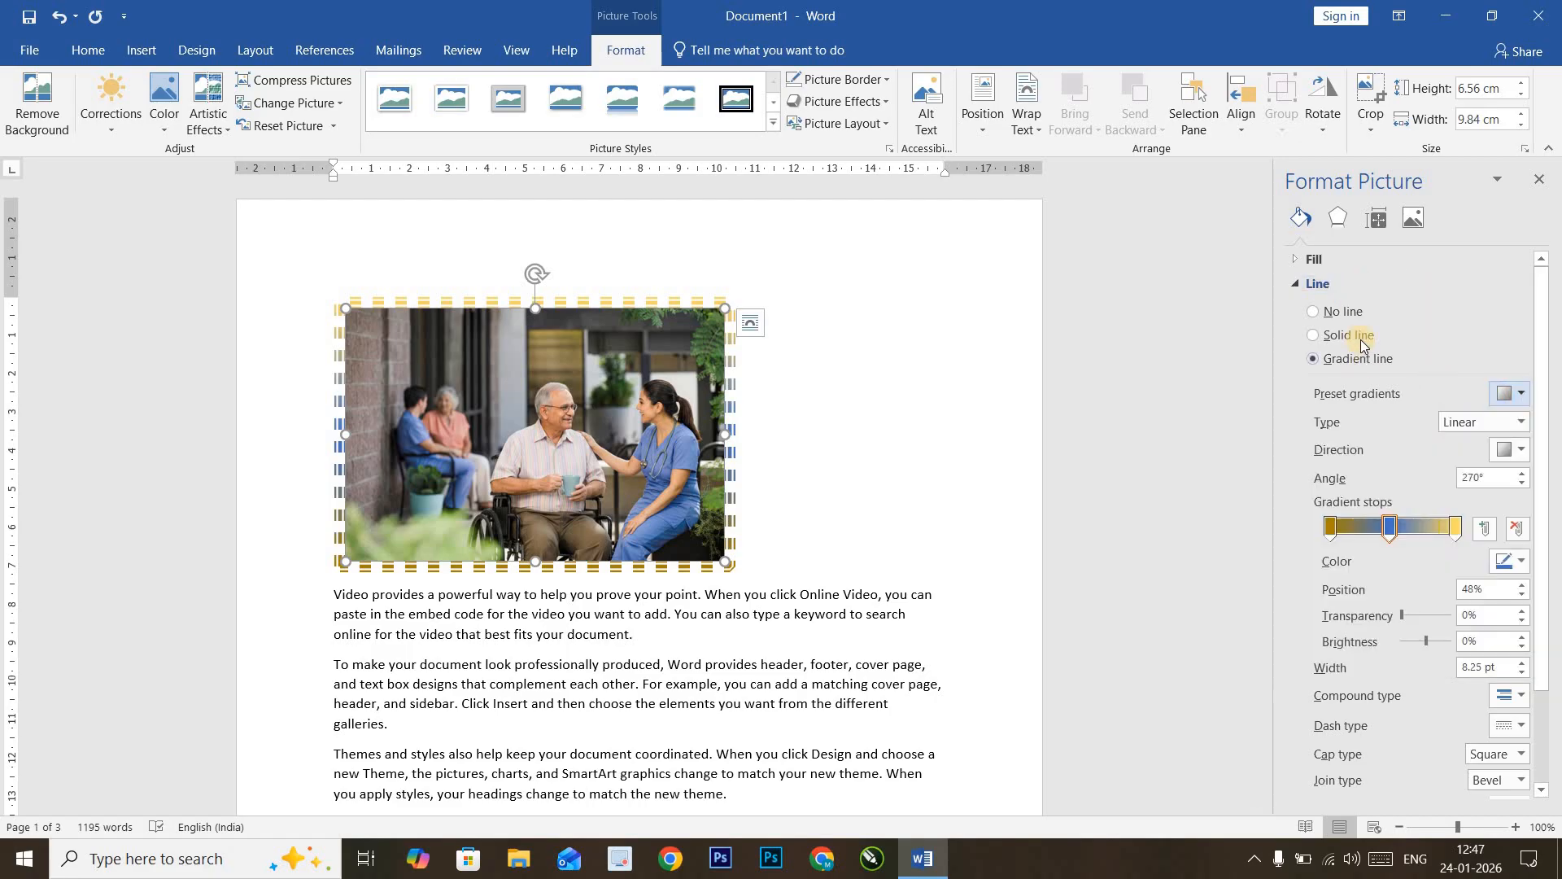
Step: Show the picture's fill options, close the Format Picture pane, and remove the outline from the picture
click(1313, 259)
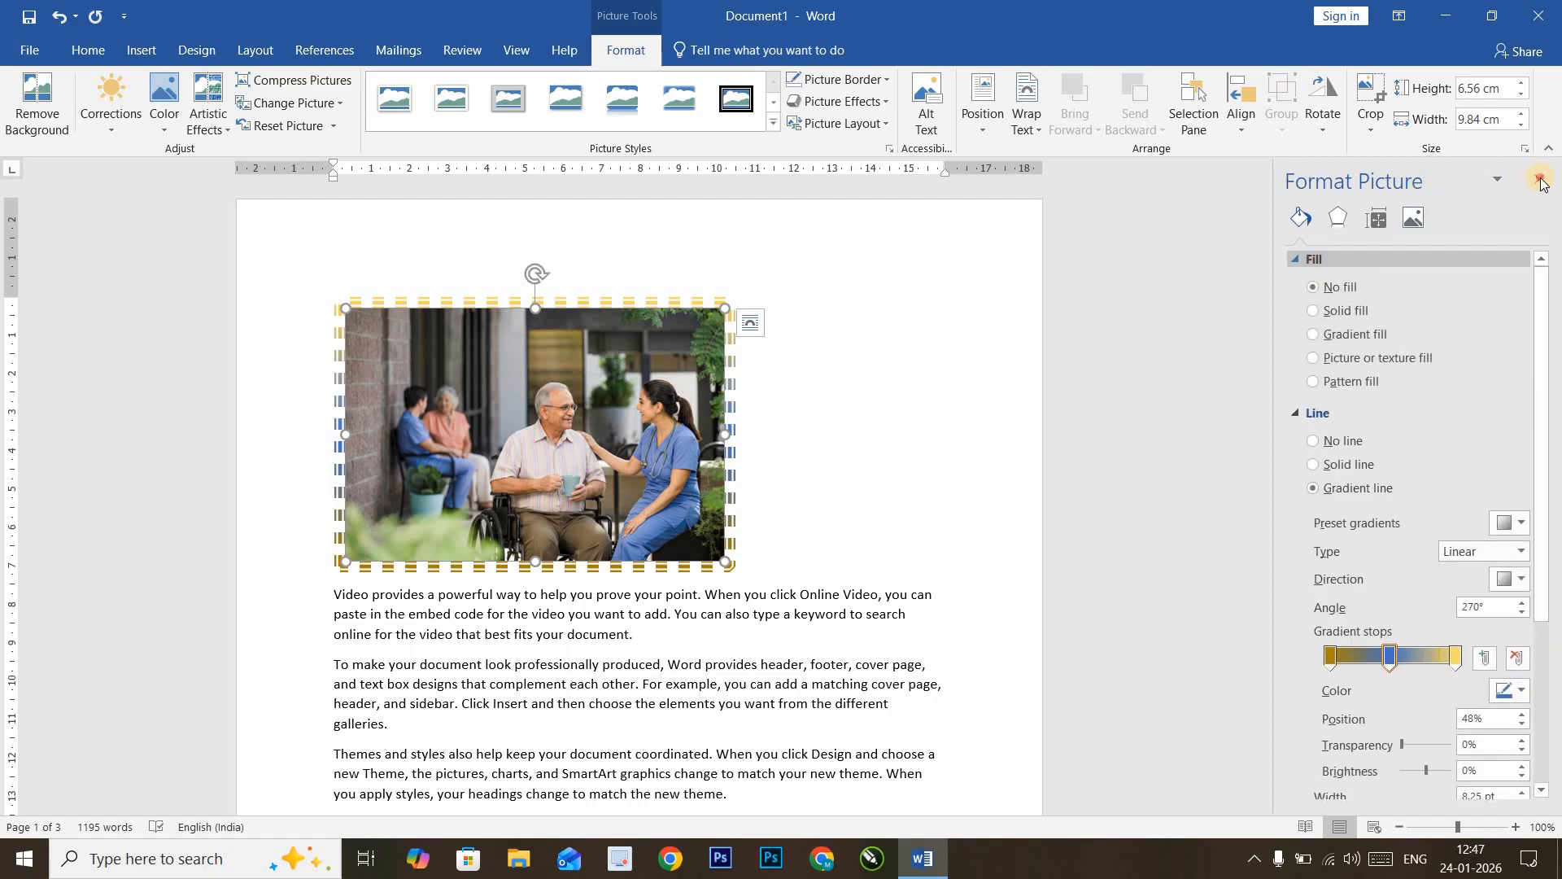
click(1539, 180)
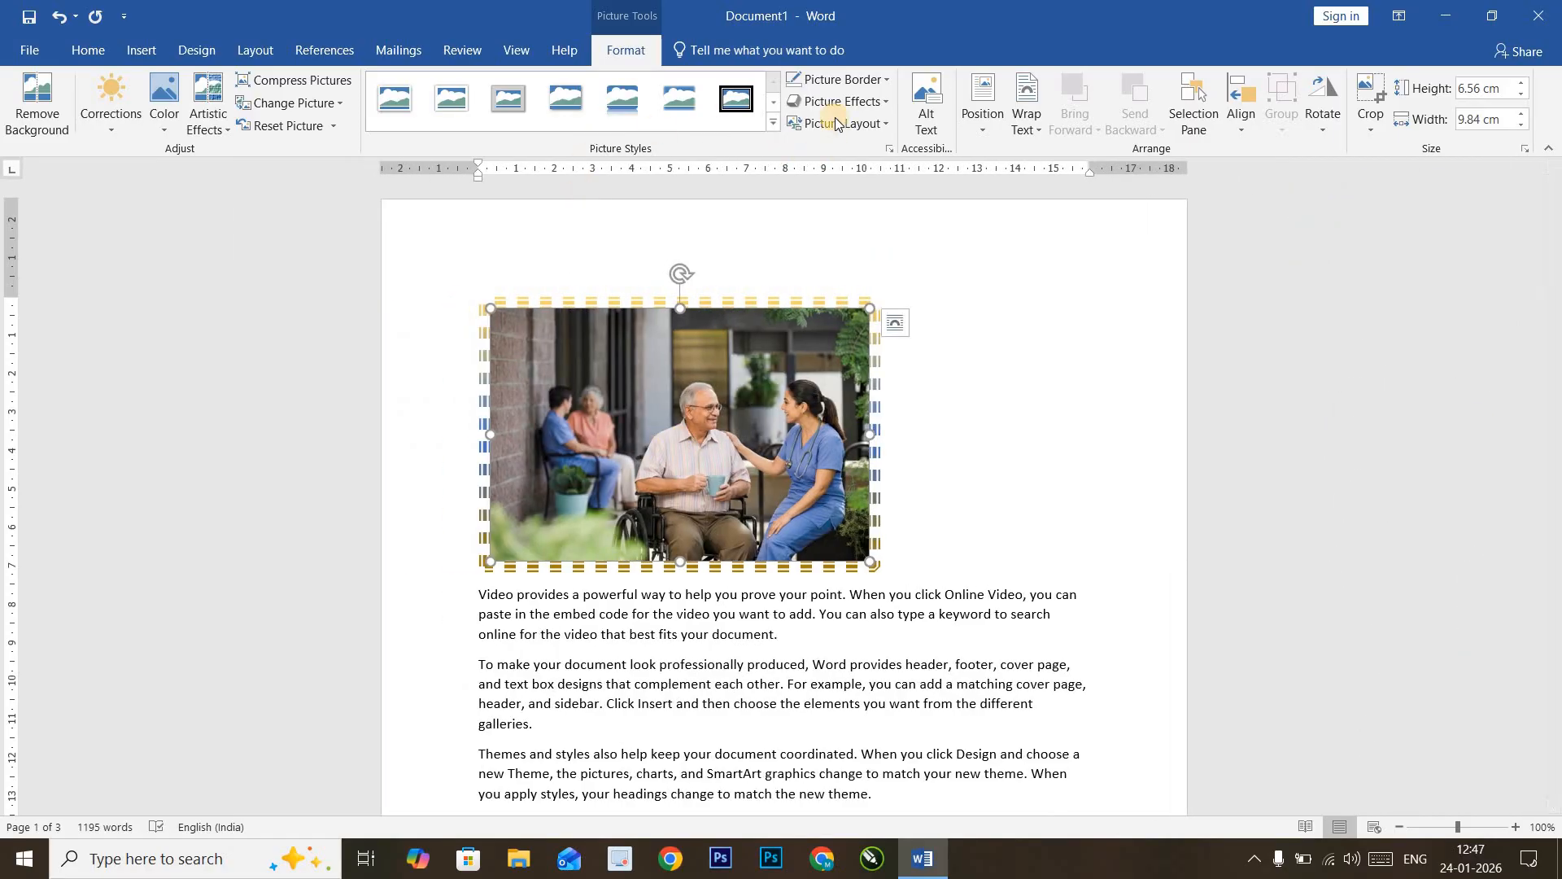
click(878, 80)
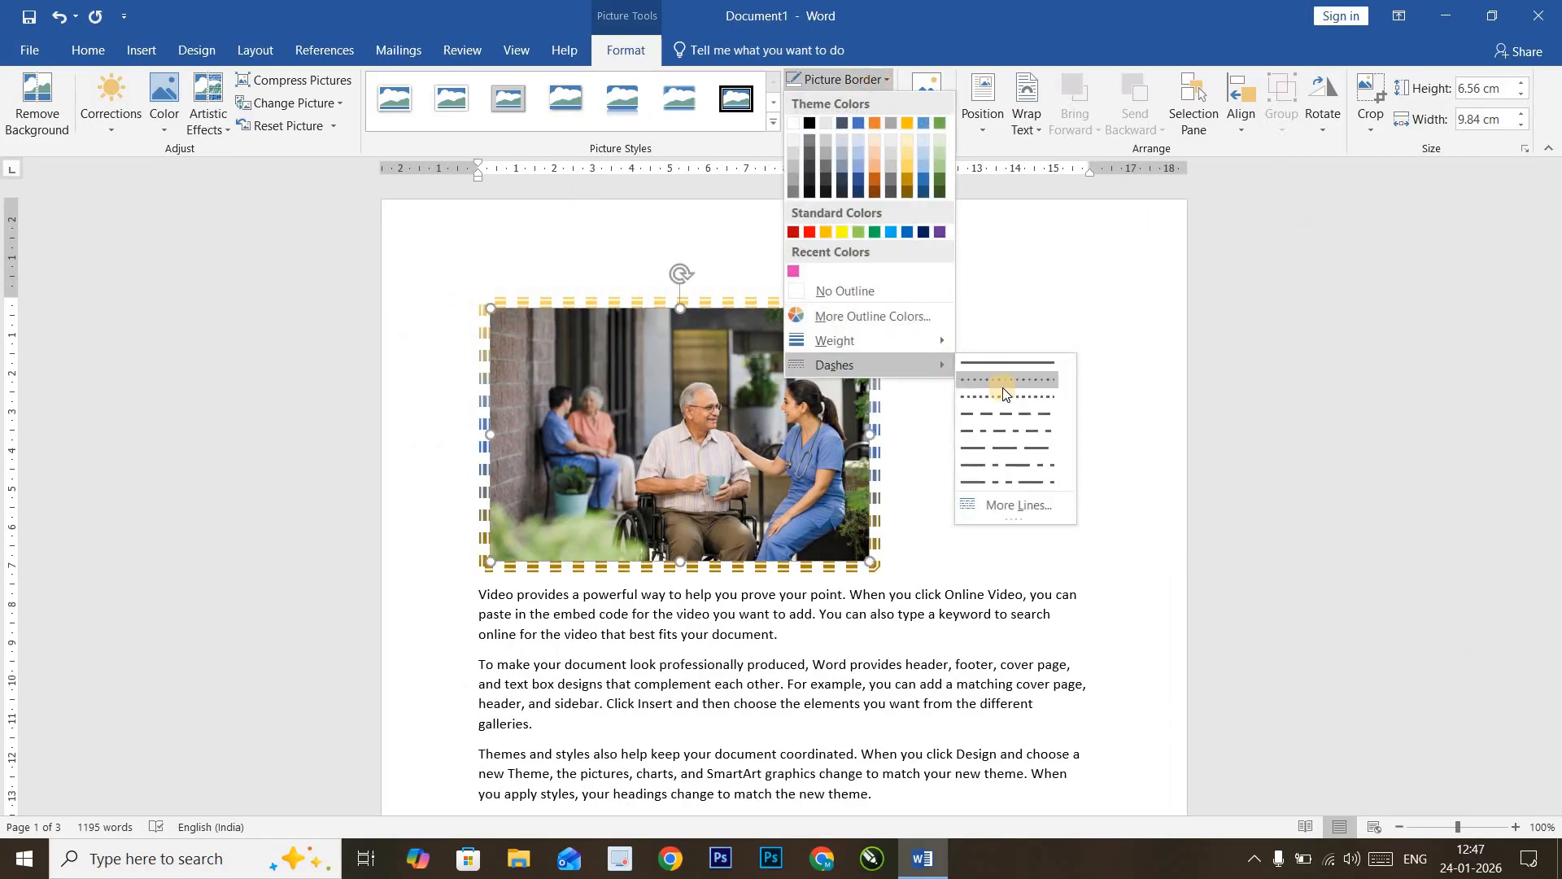
click(897, 294)
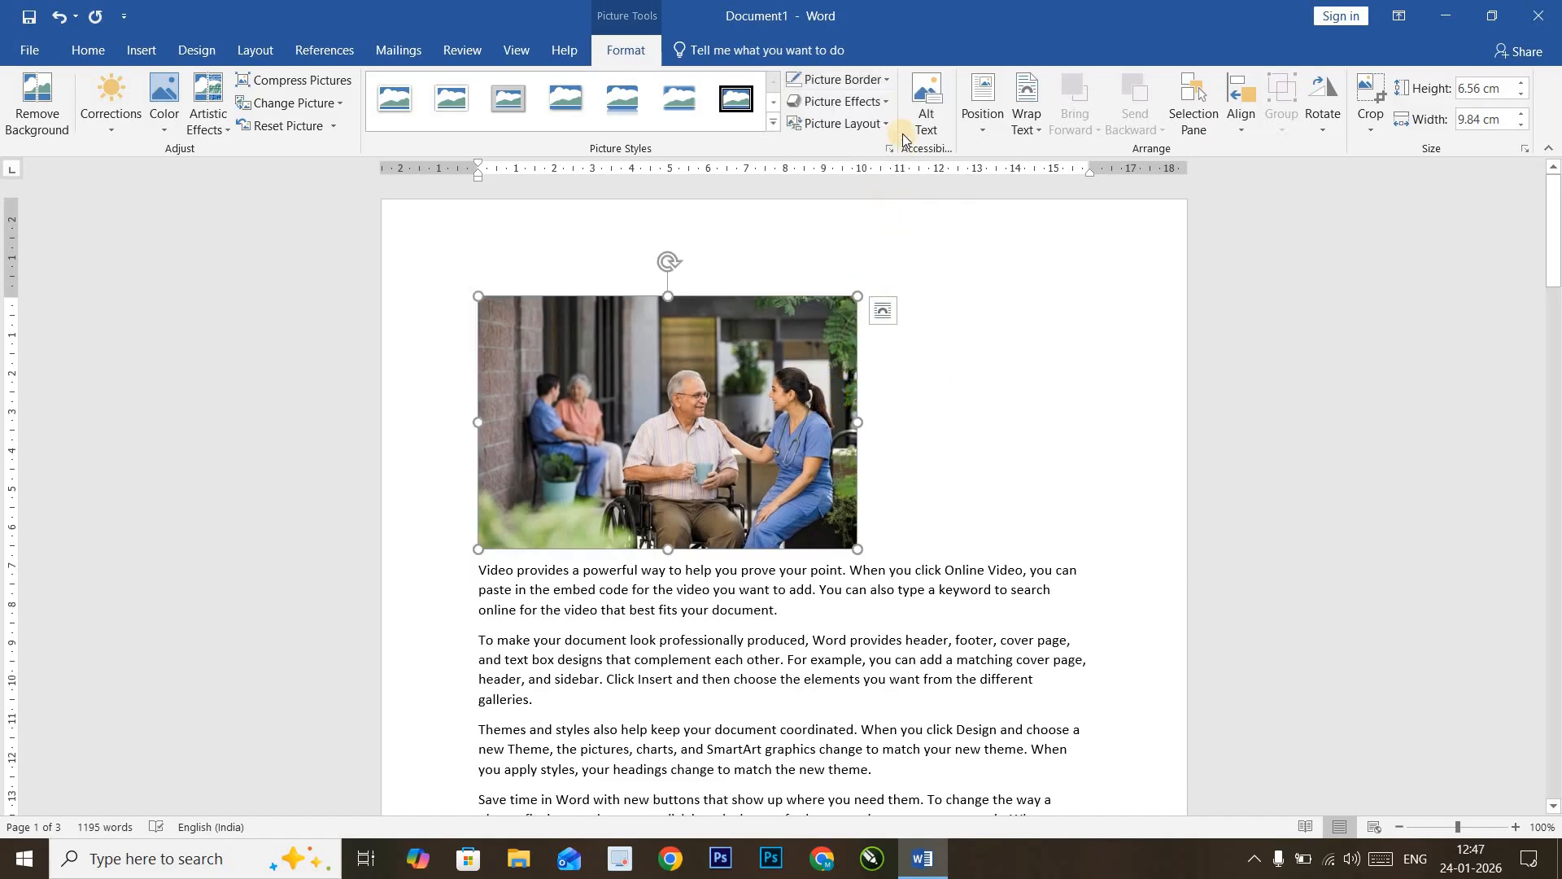
Step: Preview the preset and shadow effects on the picture, and check the detailed shadow options
click(887, 102)
mouse_move(850, 139)
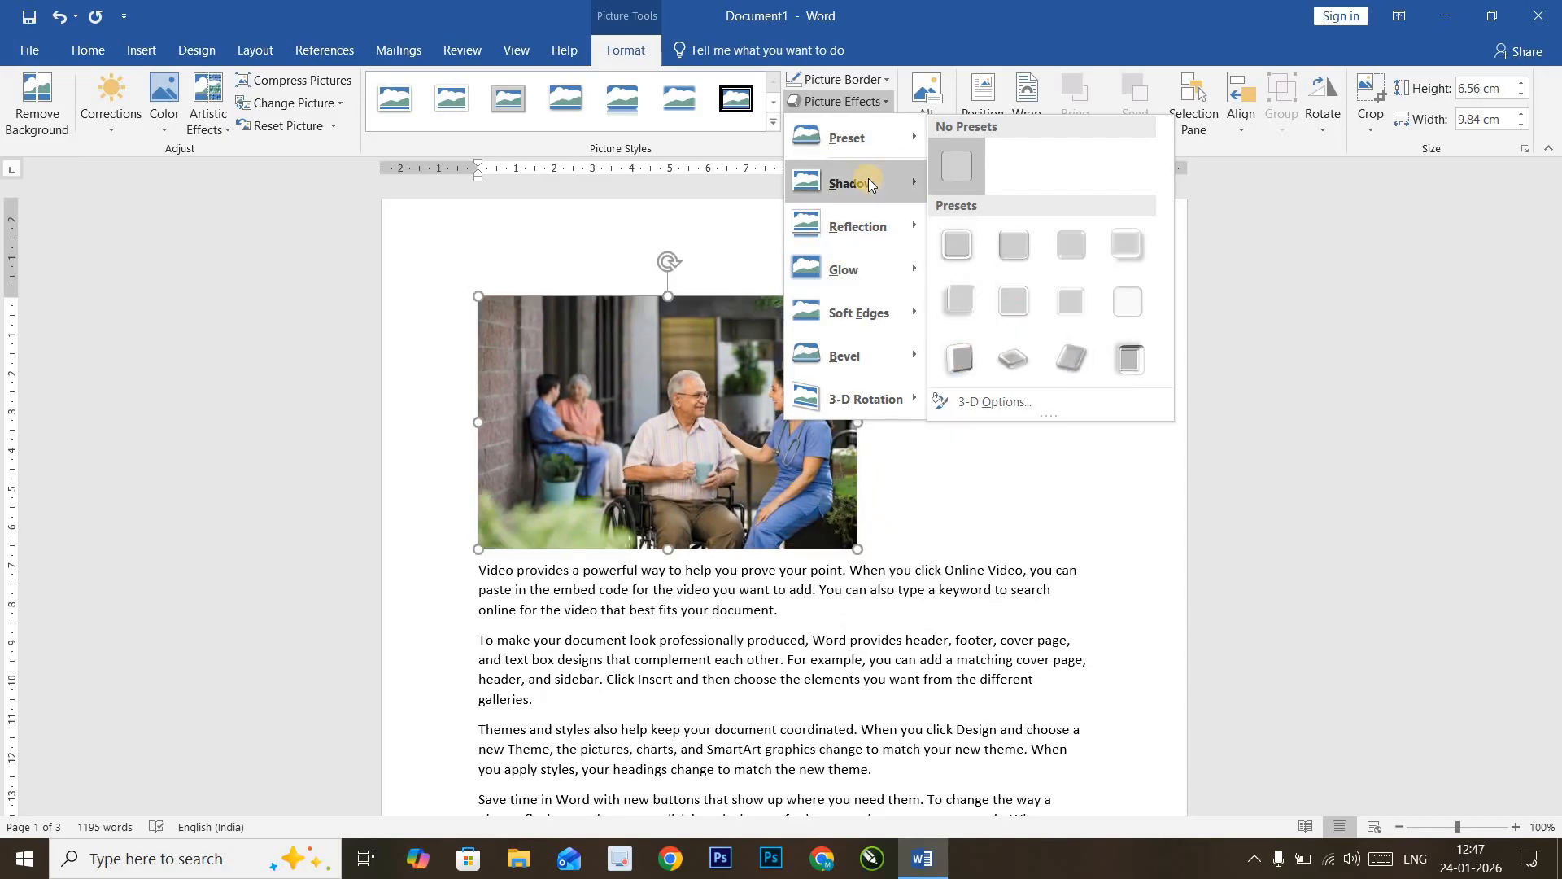
mouse_move(868, 179)
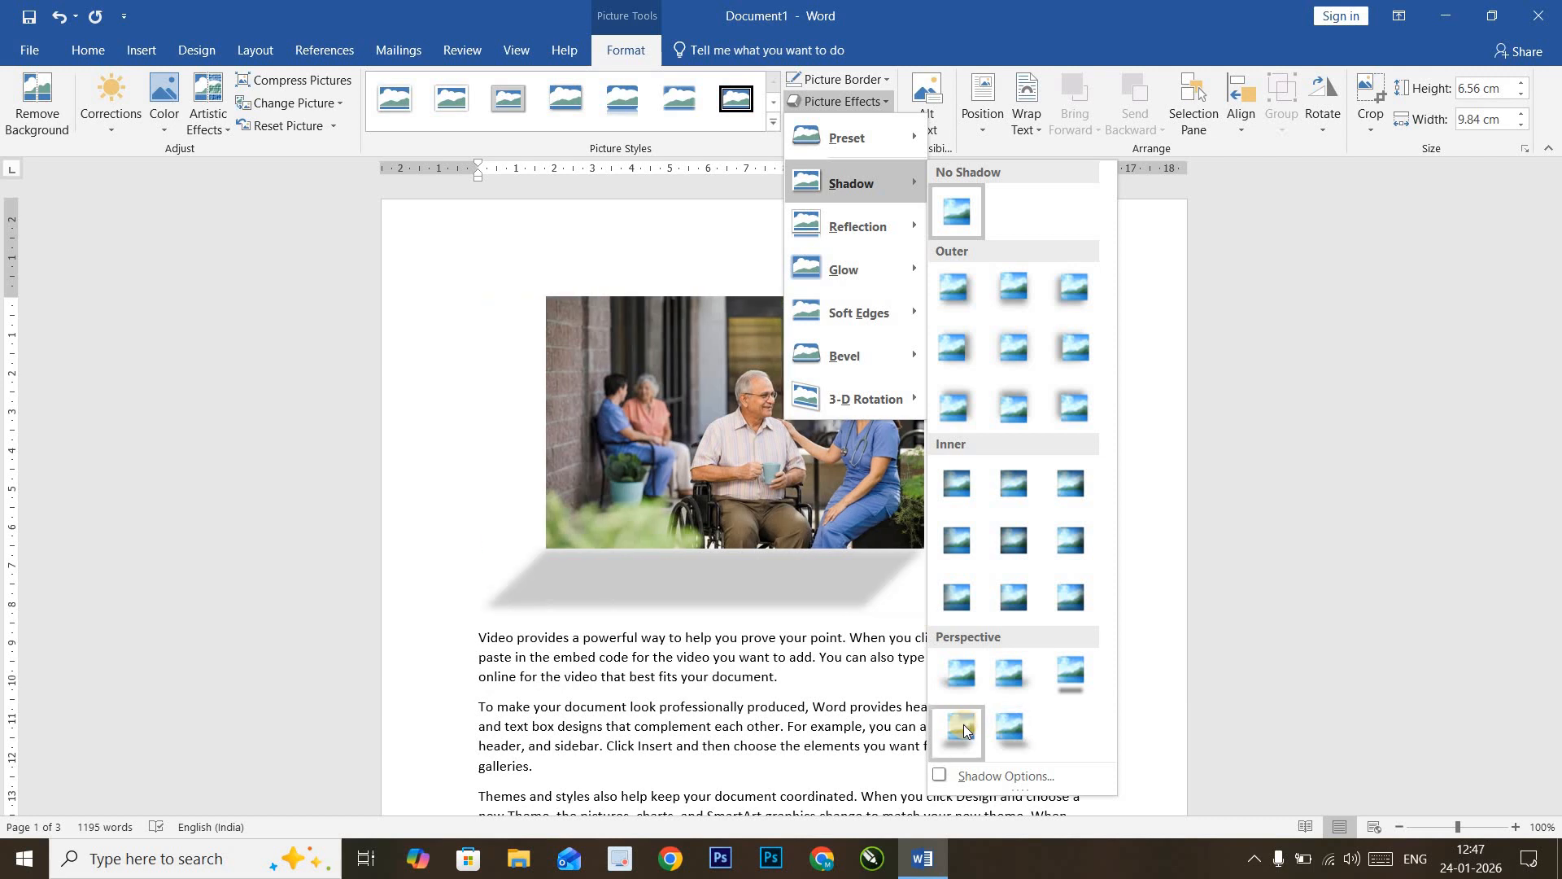
click(942, 776)
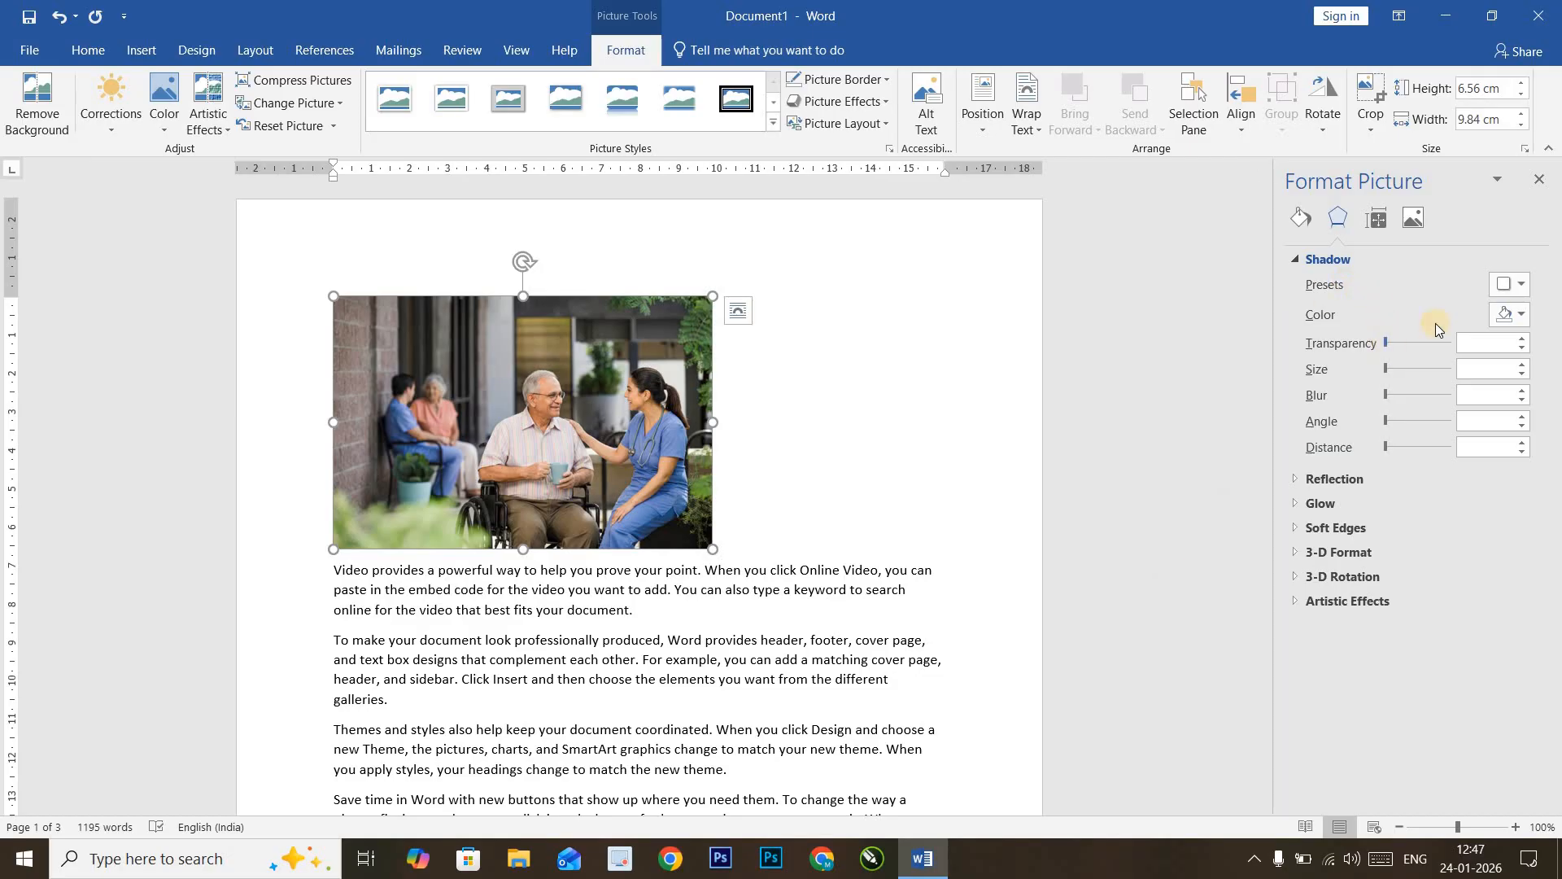
click(1539, 181)
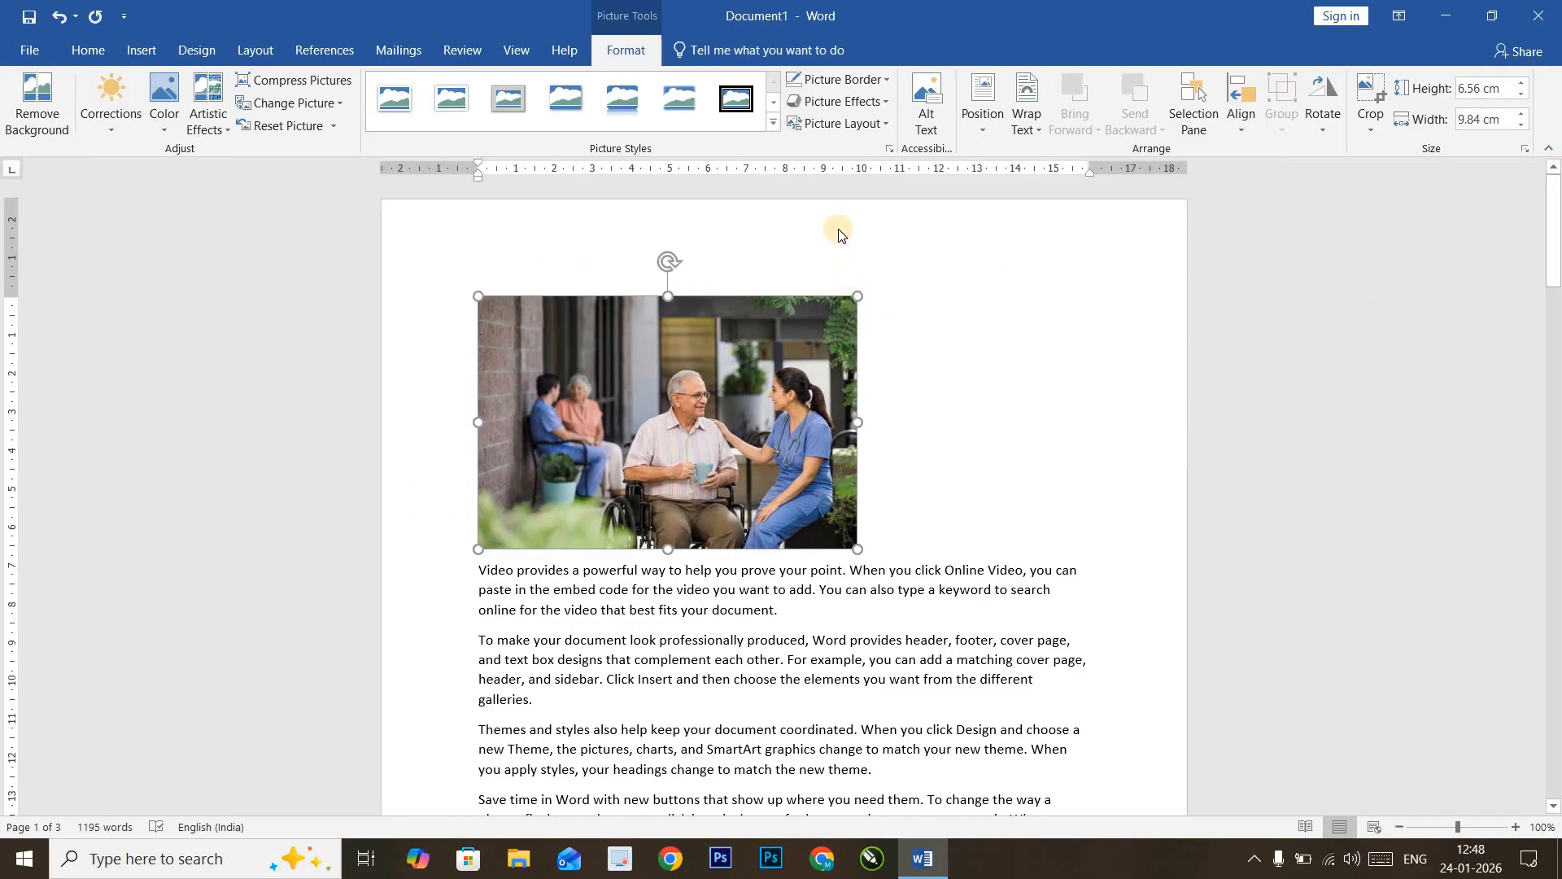
Step: Examine the reflection, glow, bevel, soft edges and 3-D rotation effects for the picture, and preview the picture layouts
click(866, 106)
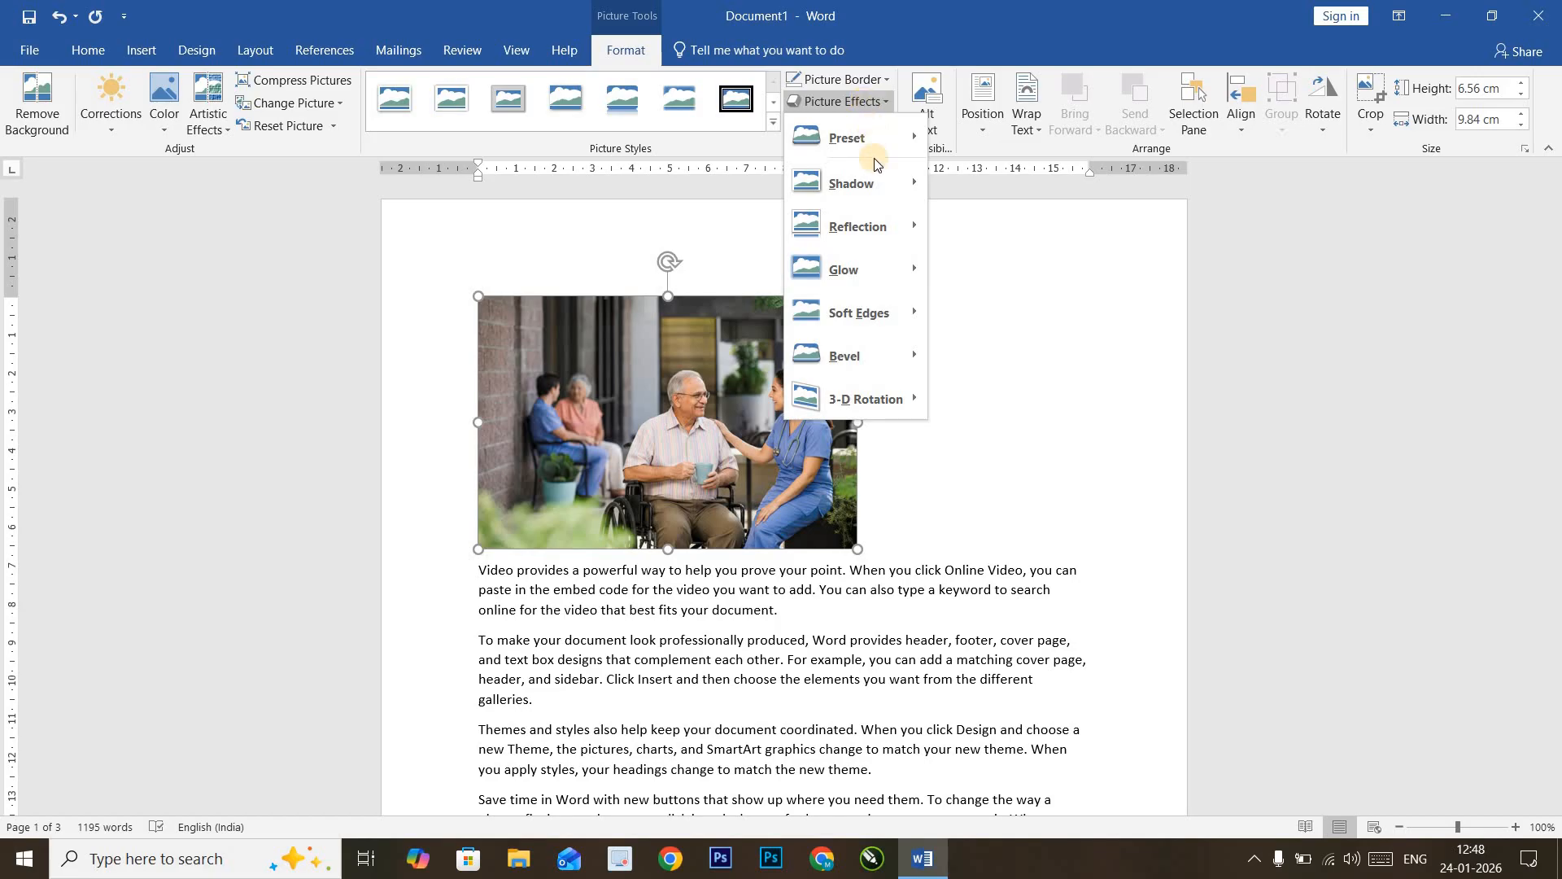
mouse_move(898, 241)
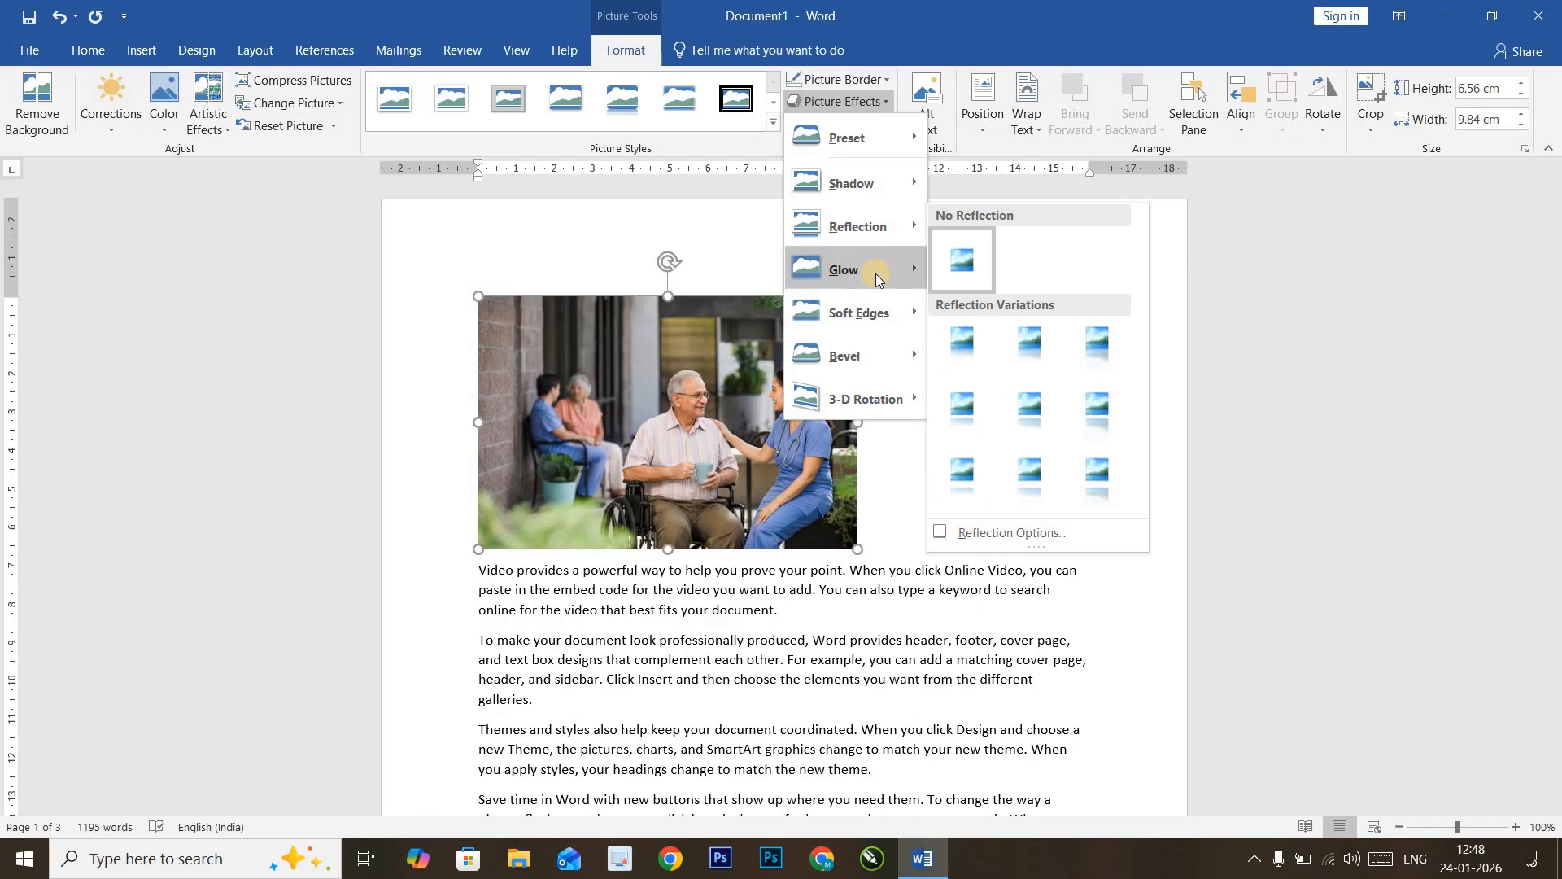
mouse_move(901, 267)
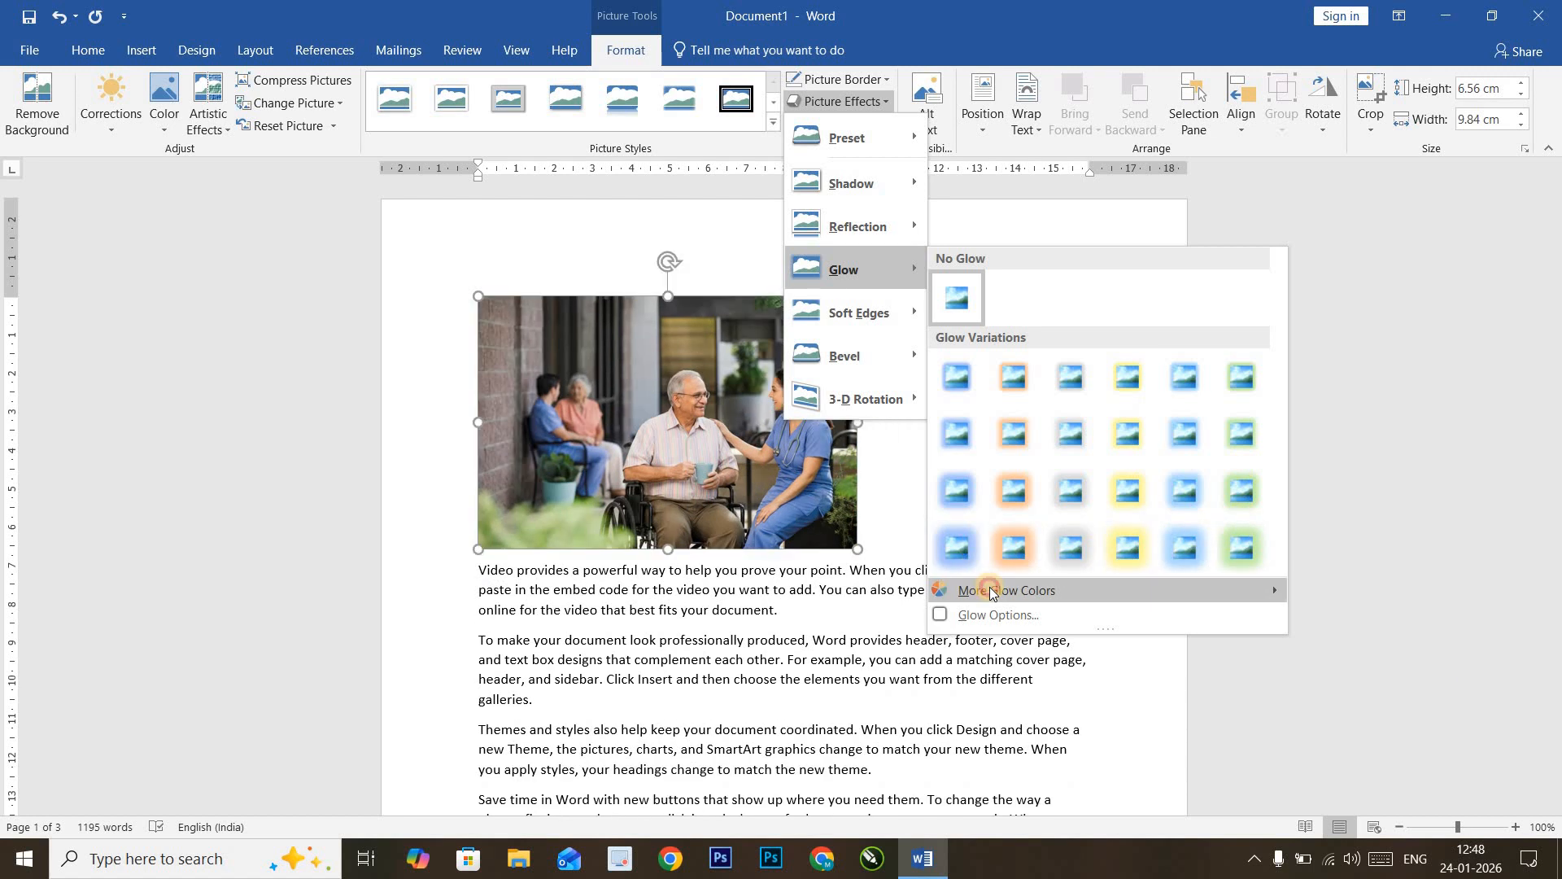
mouse_move(989, 590)
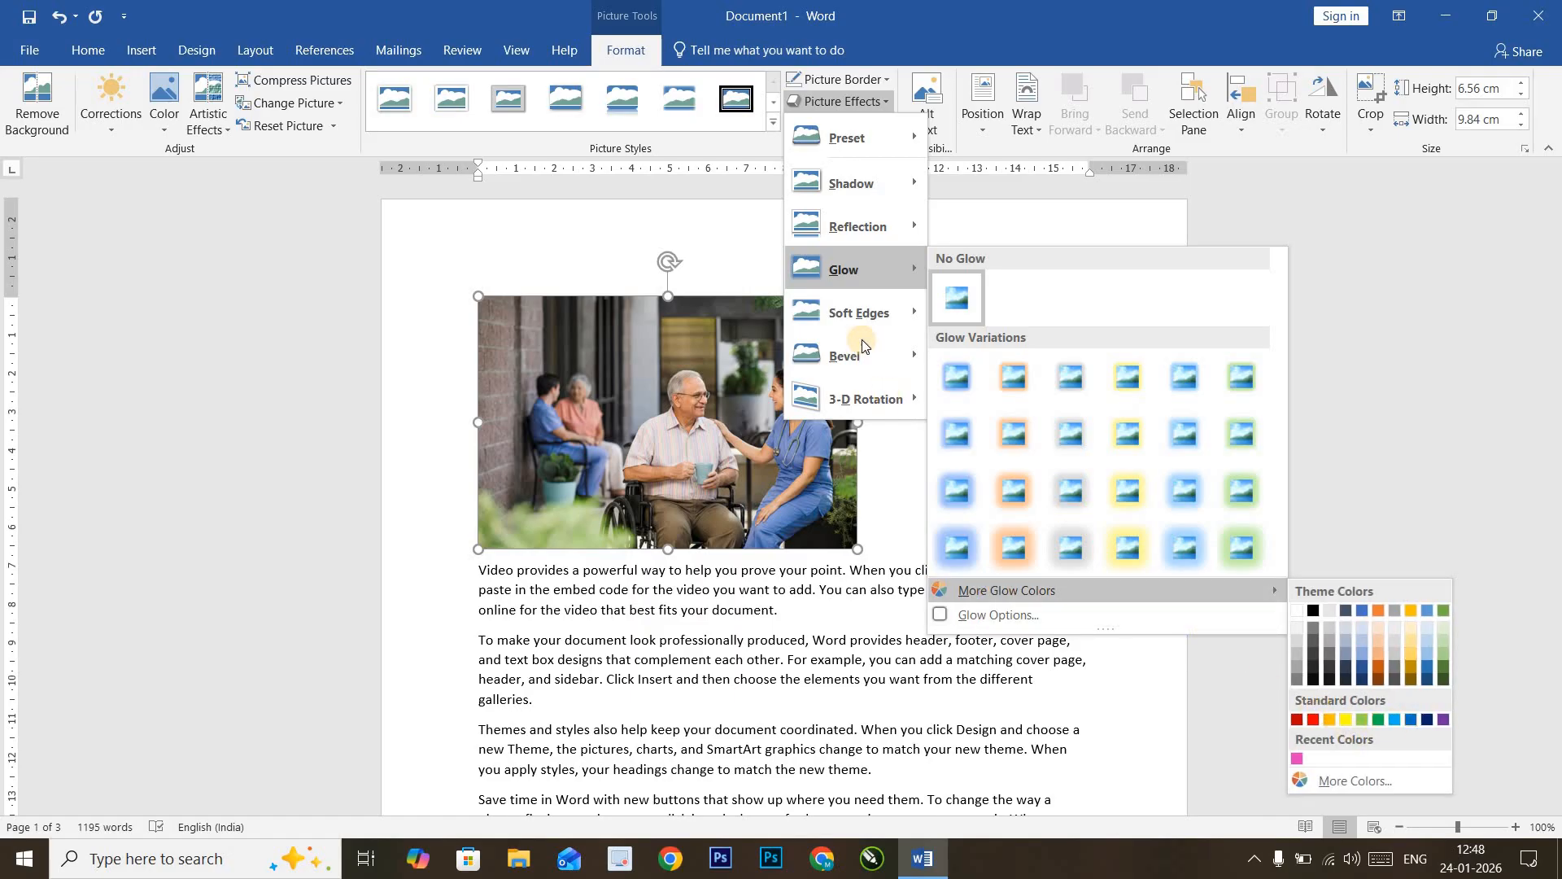
mouse_move(871, 359)
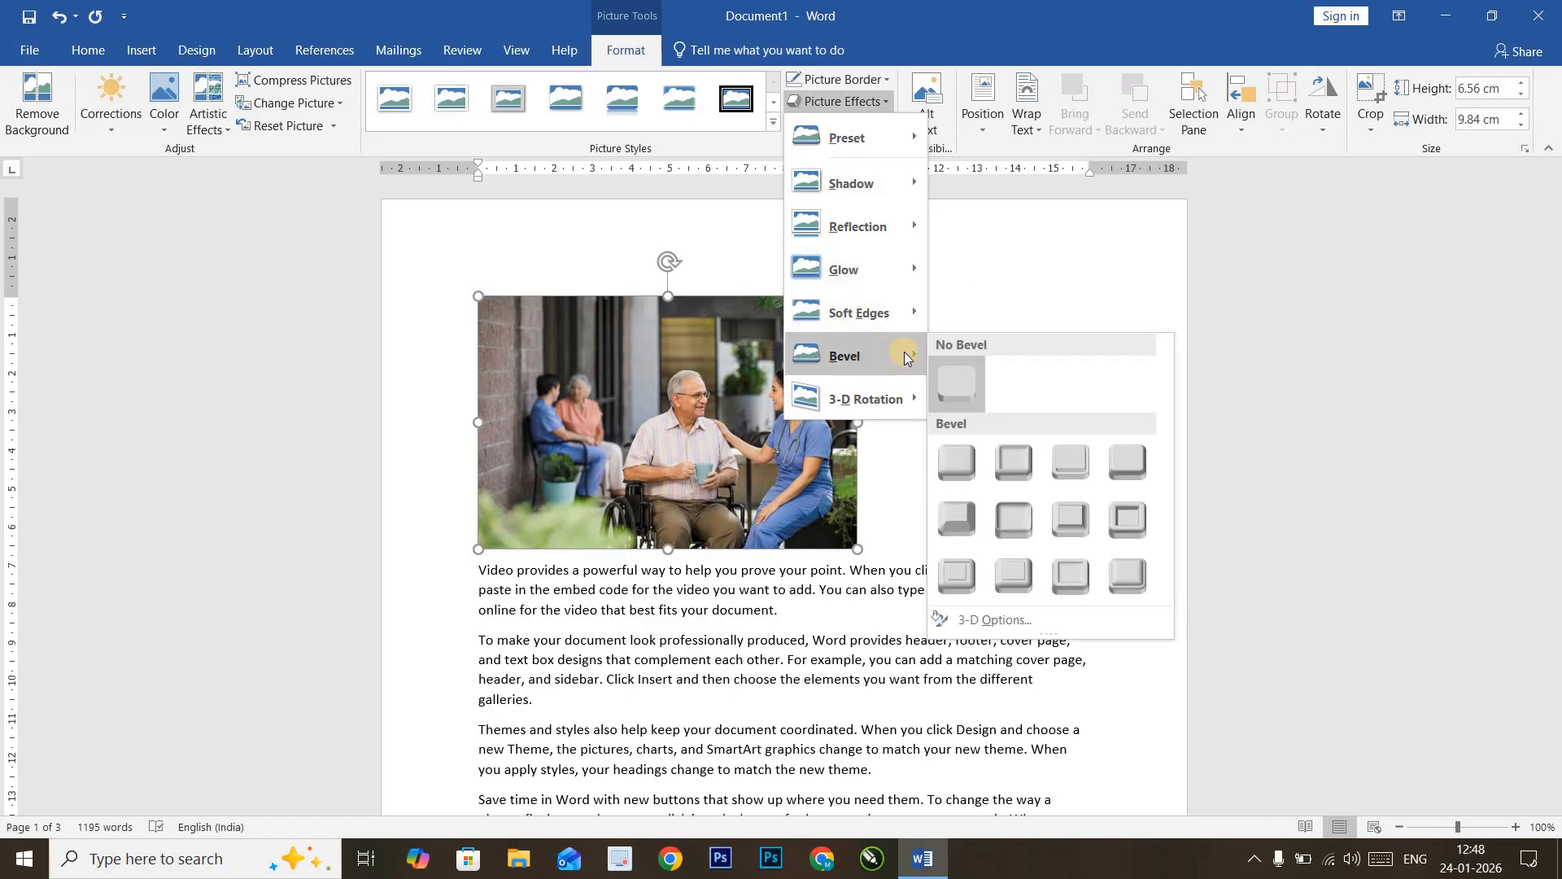
mouse_move(905, 316)
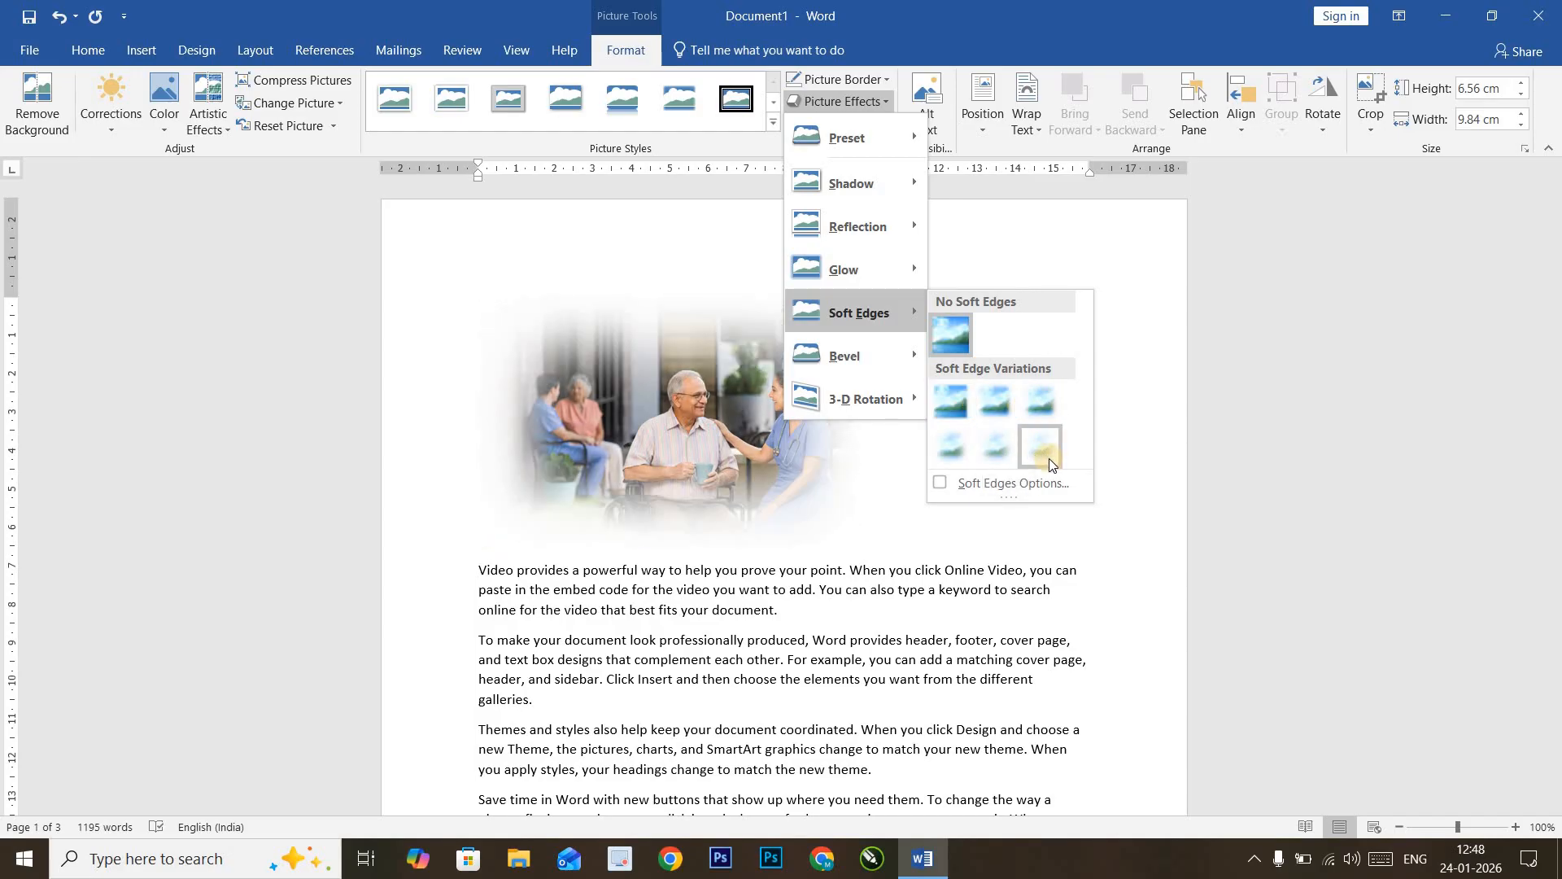
mouse_move(932, 363)
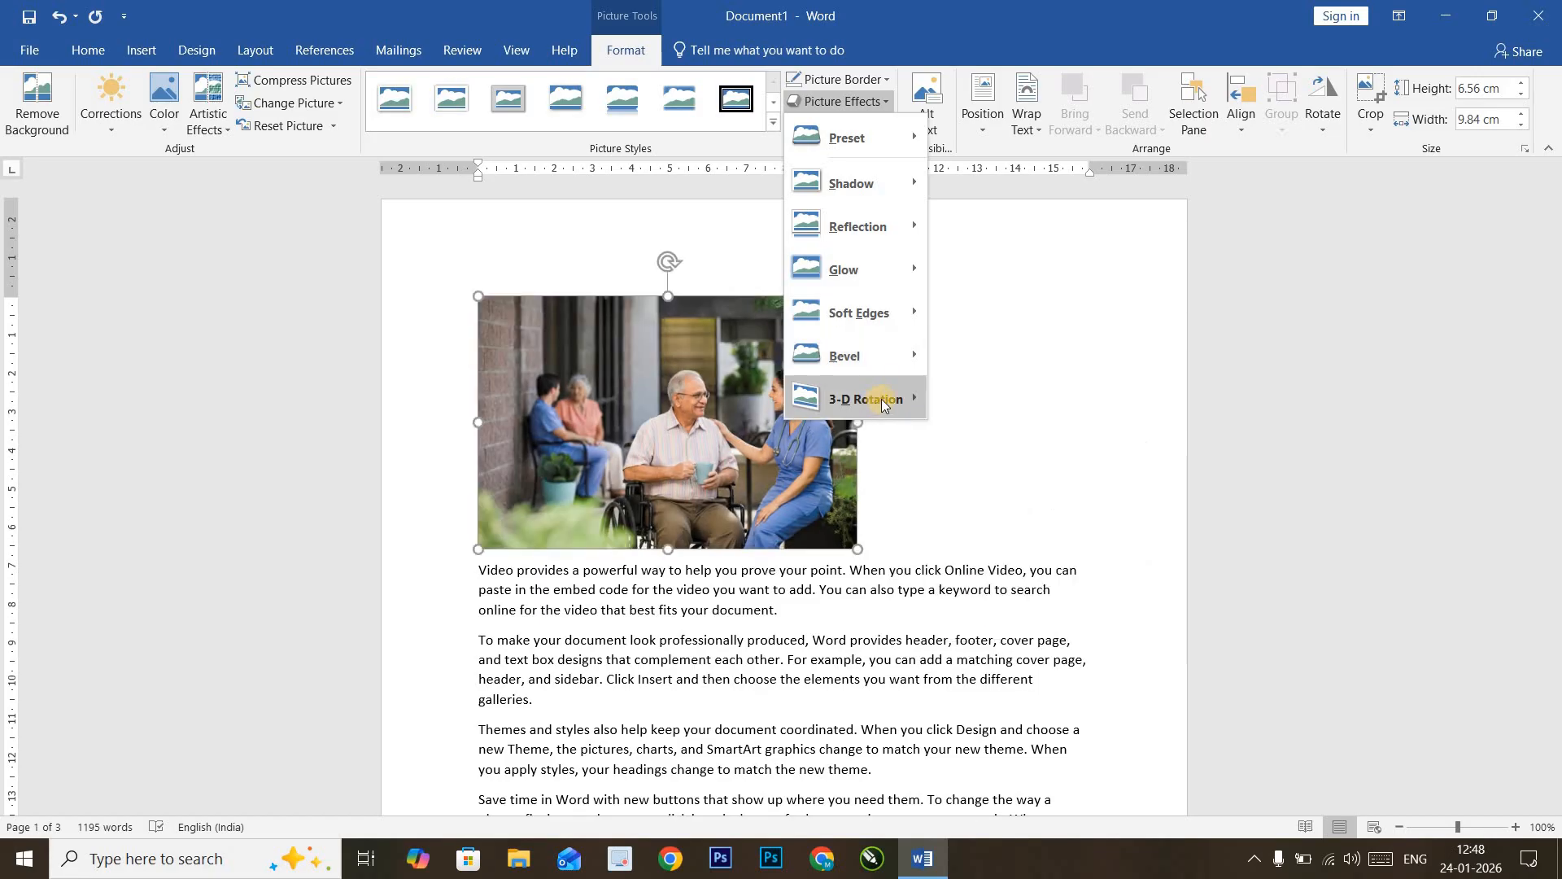
mouse_move(881, 399)
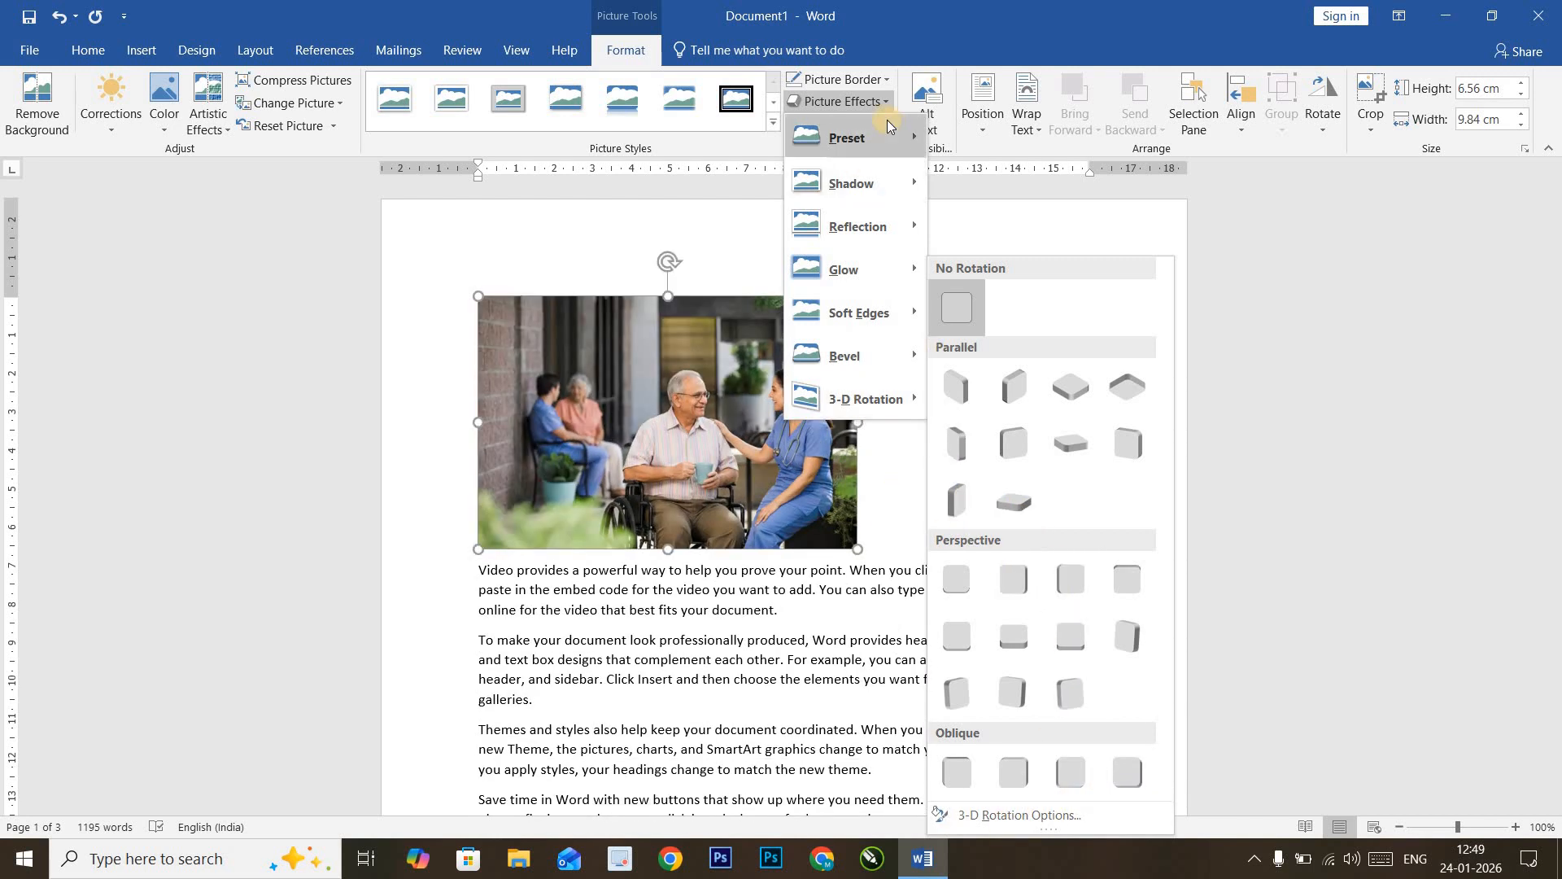
click(863, 101)
click(865, 128)
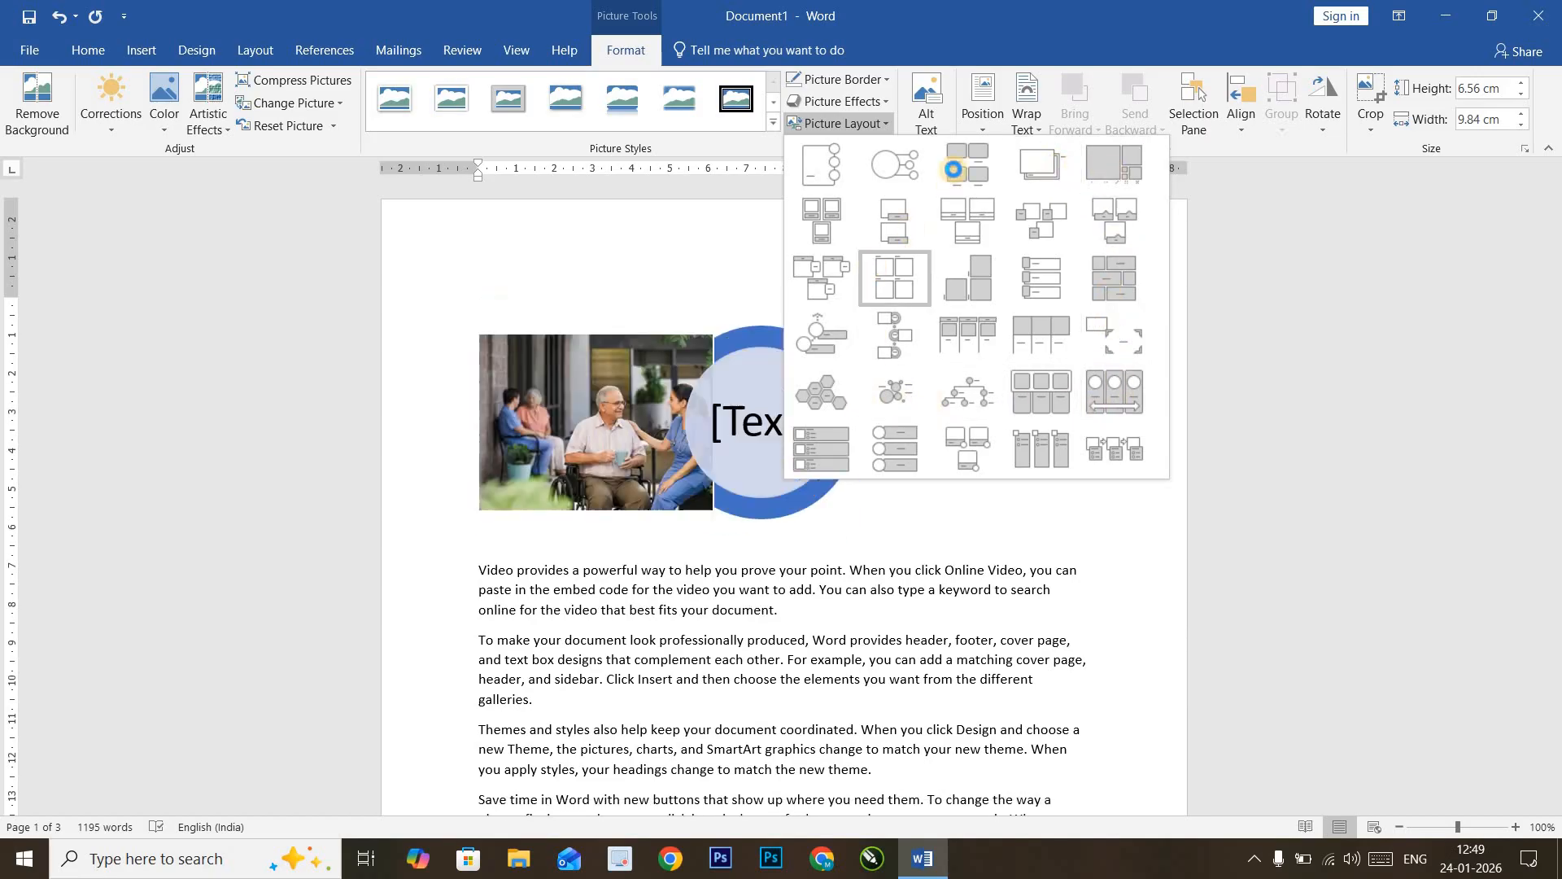
Step: Enter "Image" as the picture's alt text, try generating a description, and mark the picture as decorative
click(938, 133)
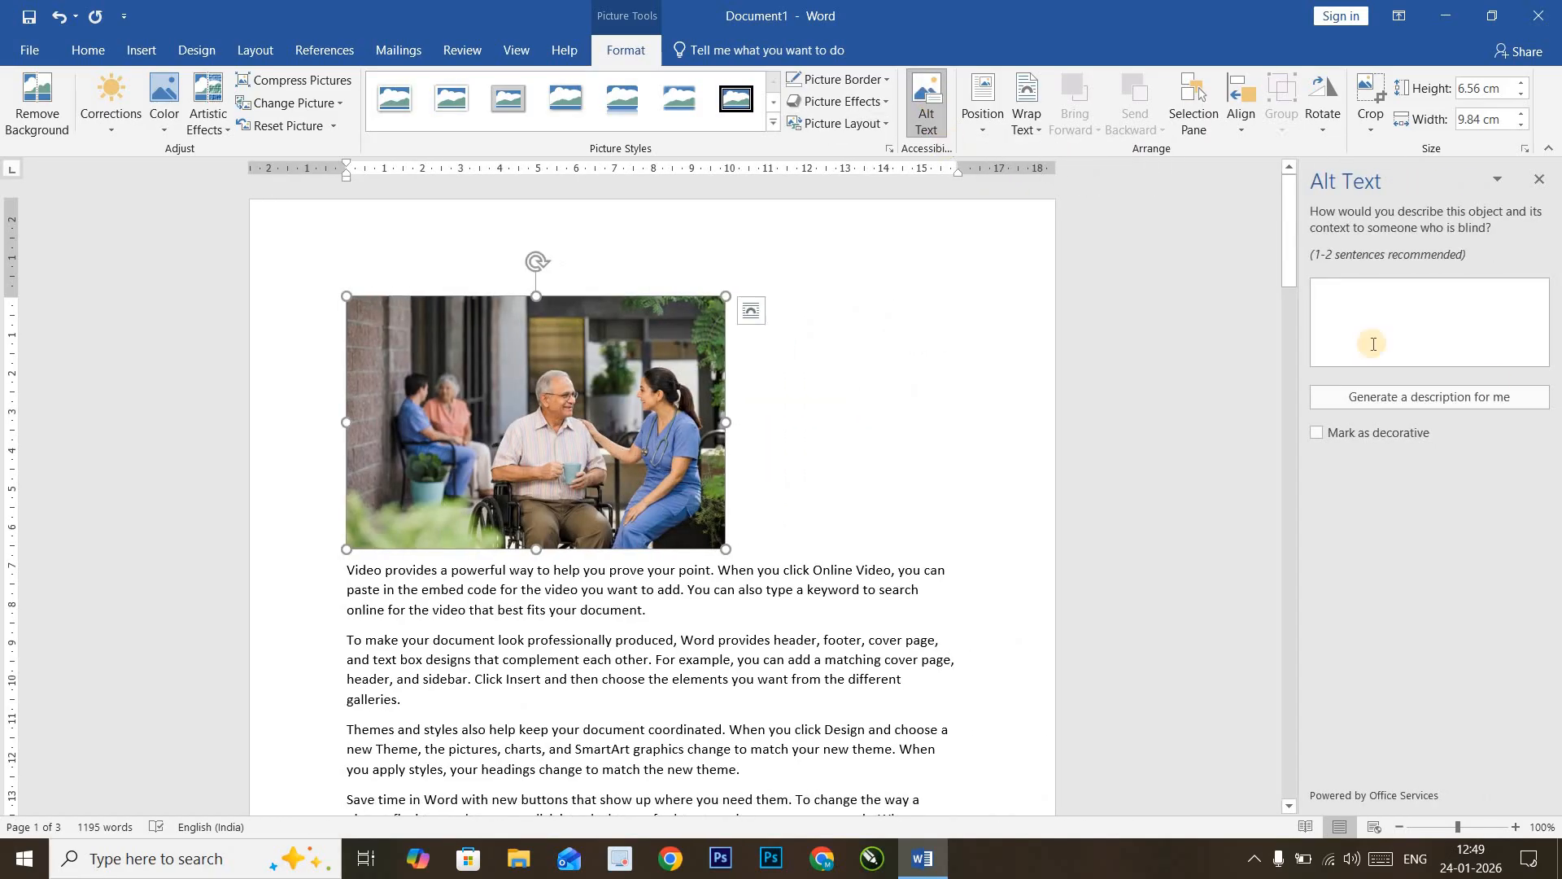
click(1388, 293)
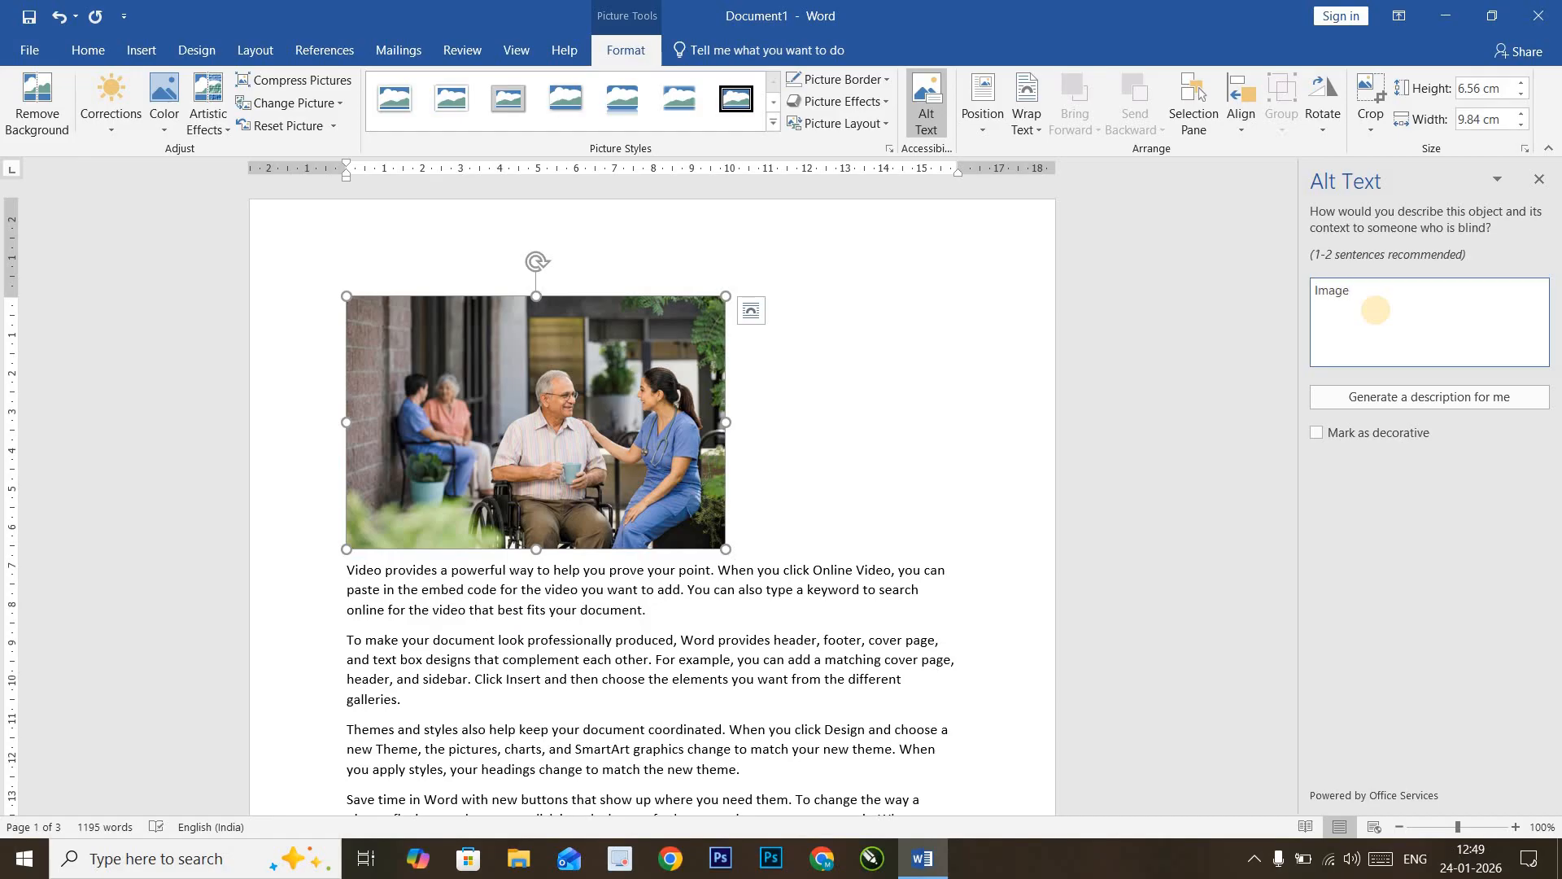
click(1375, 397)
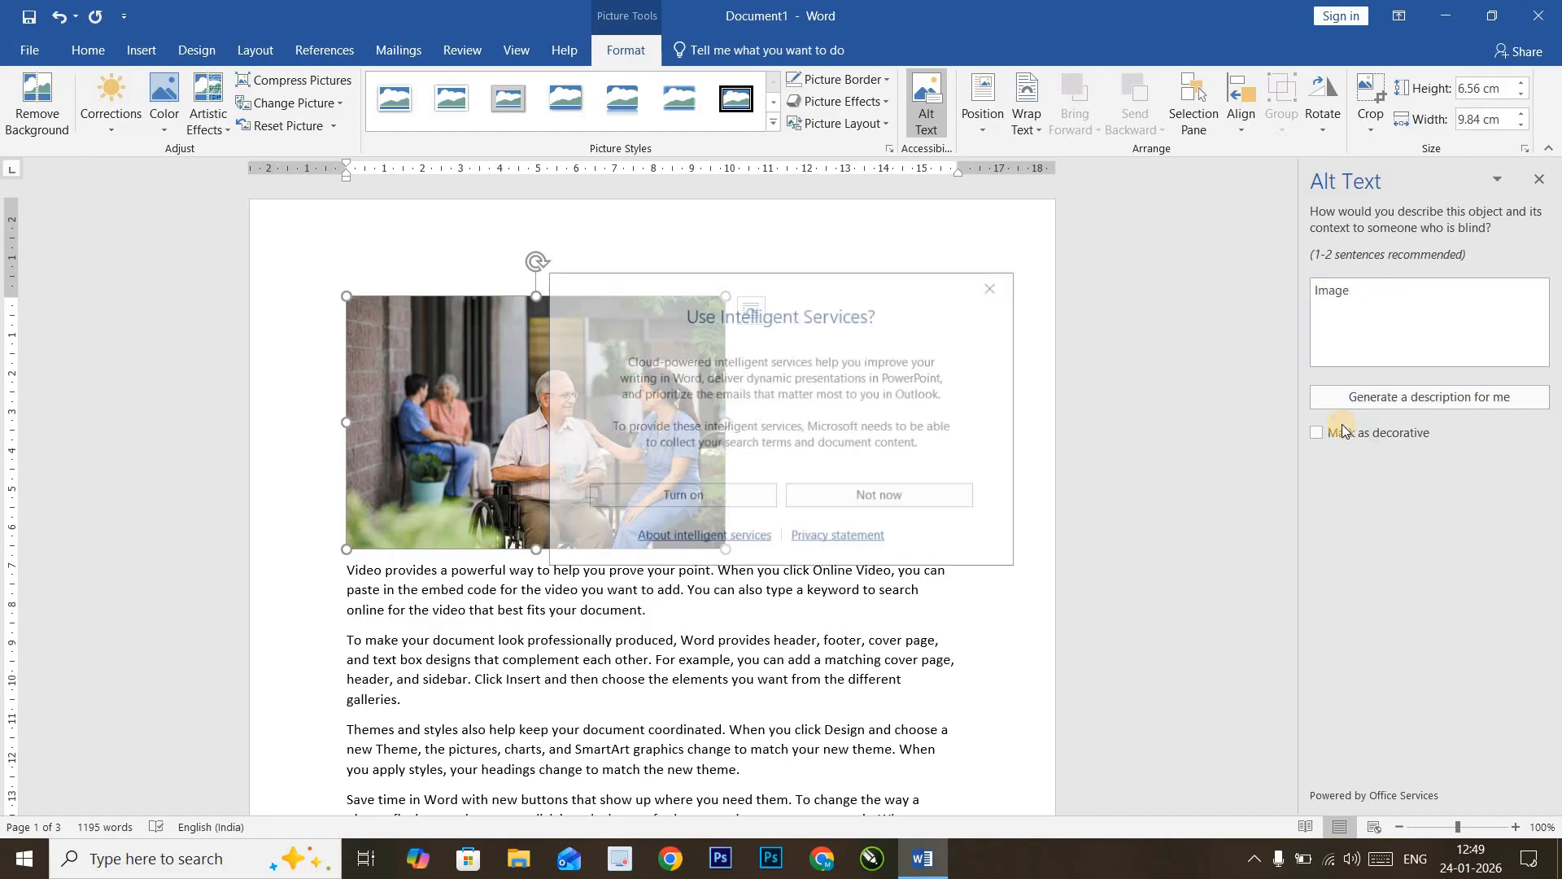
click(719, 493)
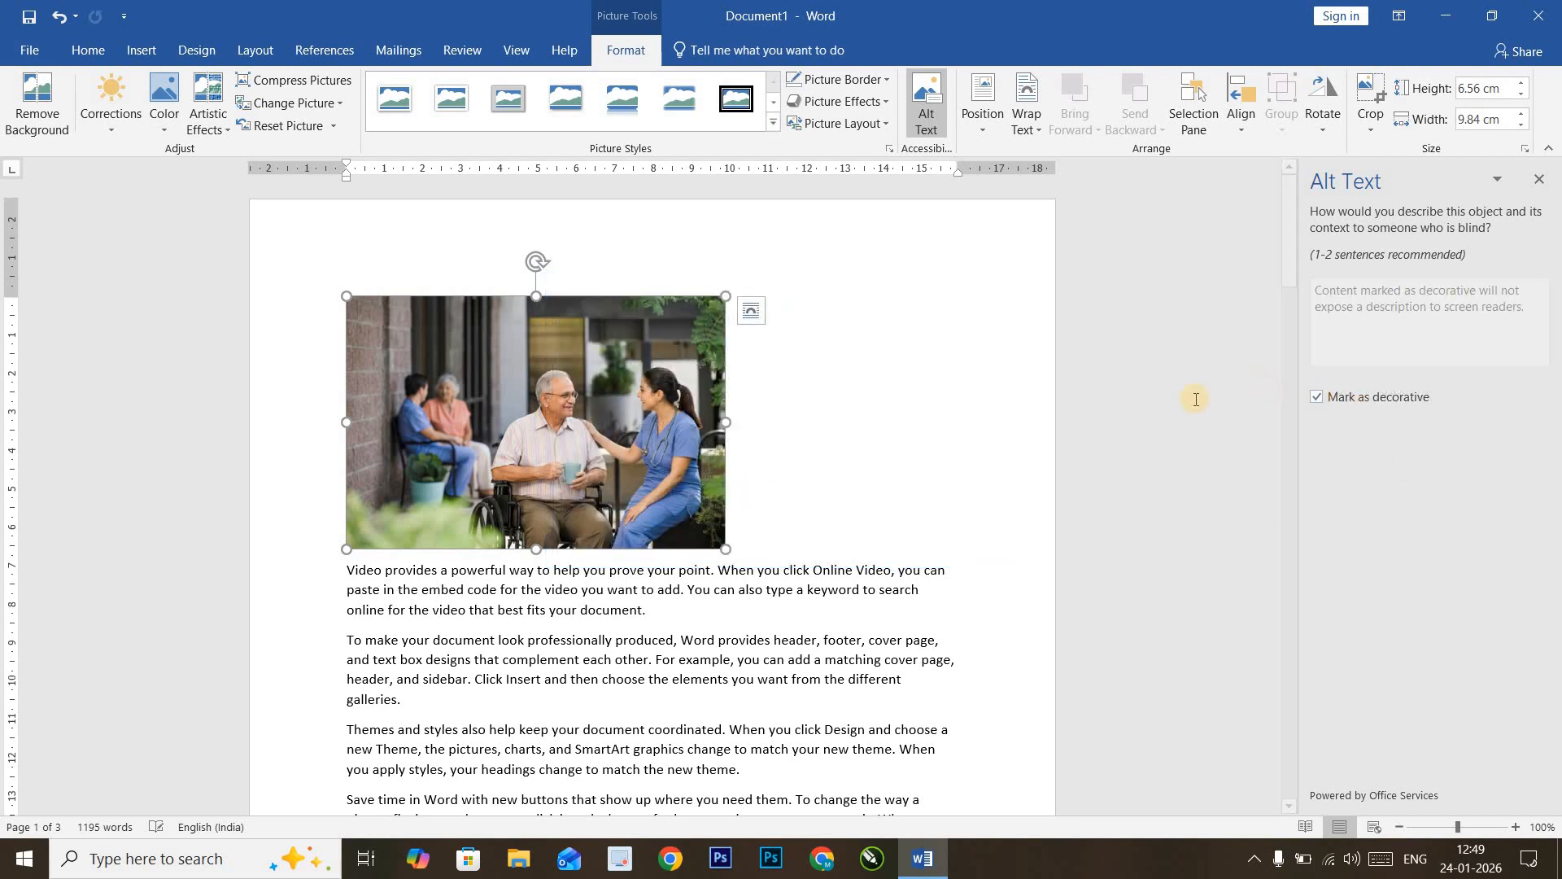
Step: Close the Alt Text pane and reselect the picture
click(1539, 179)
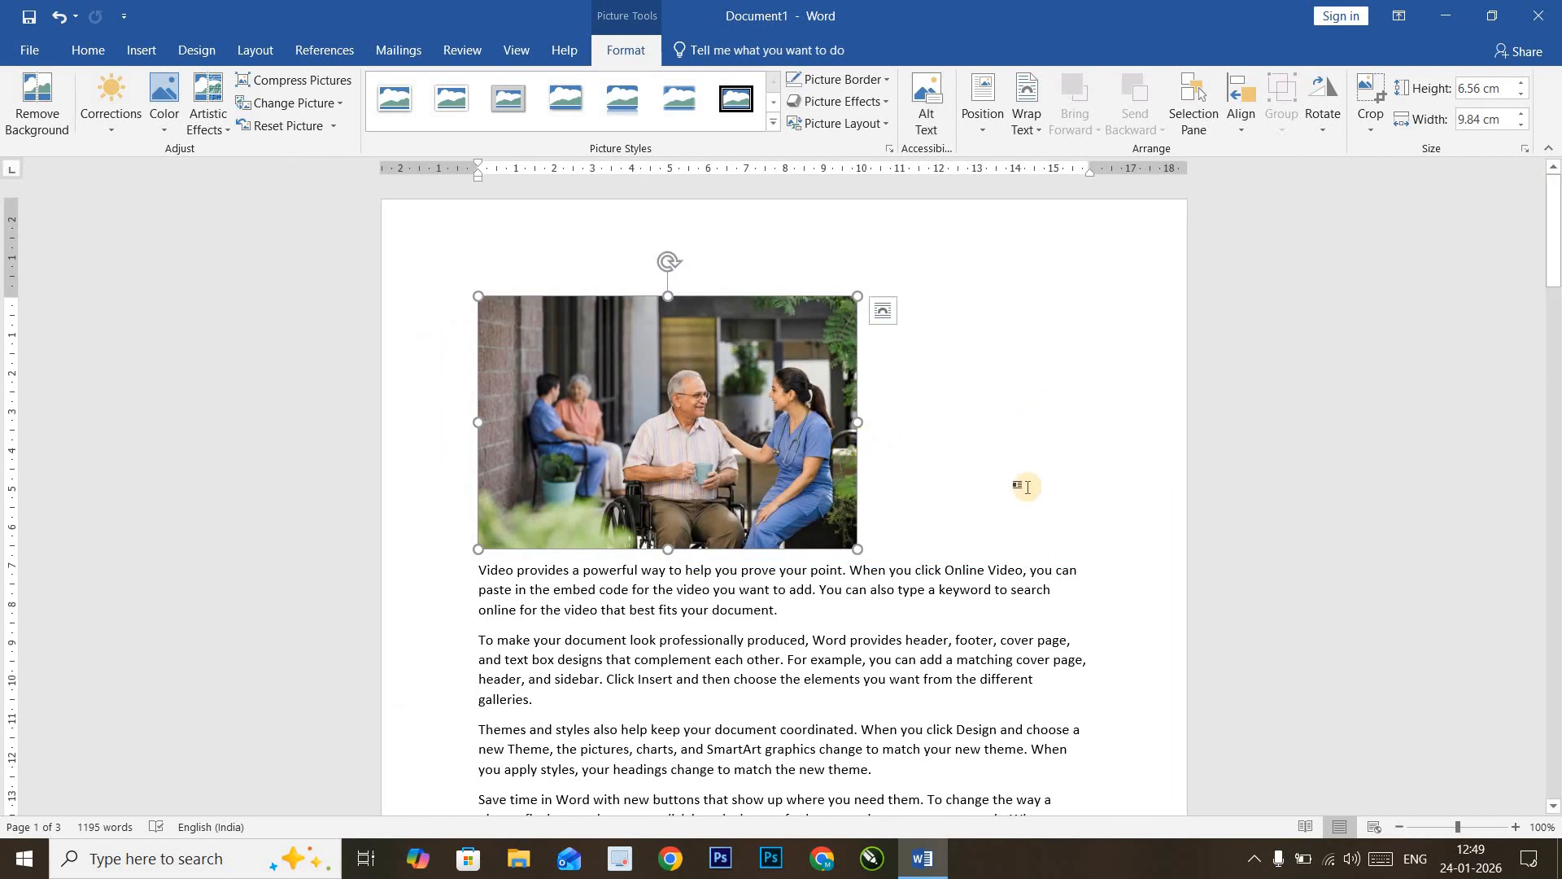
click(874, 468)
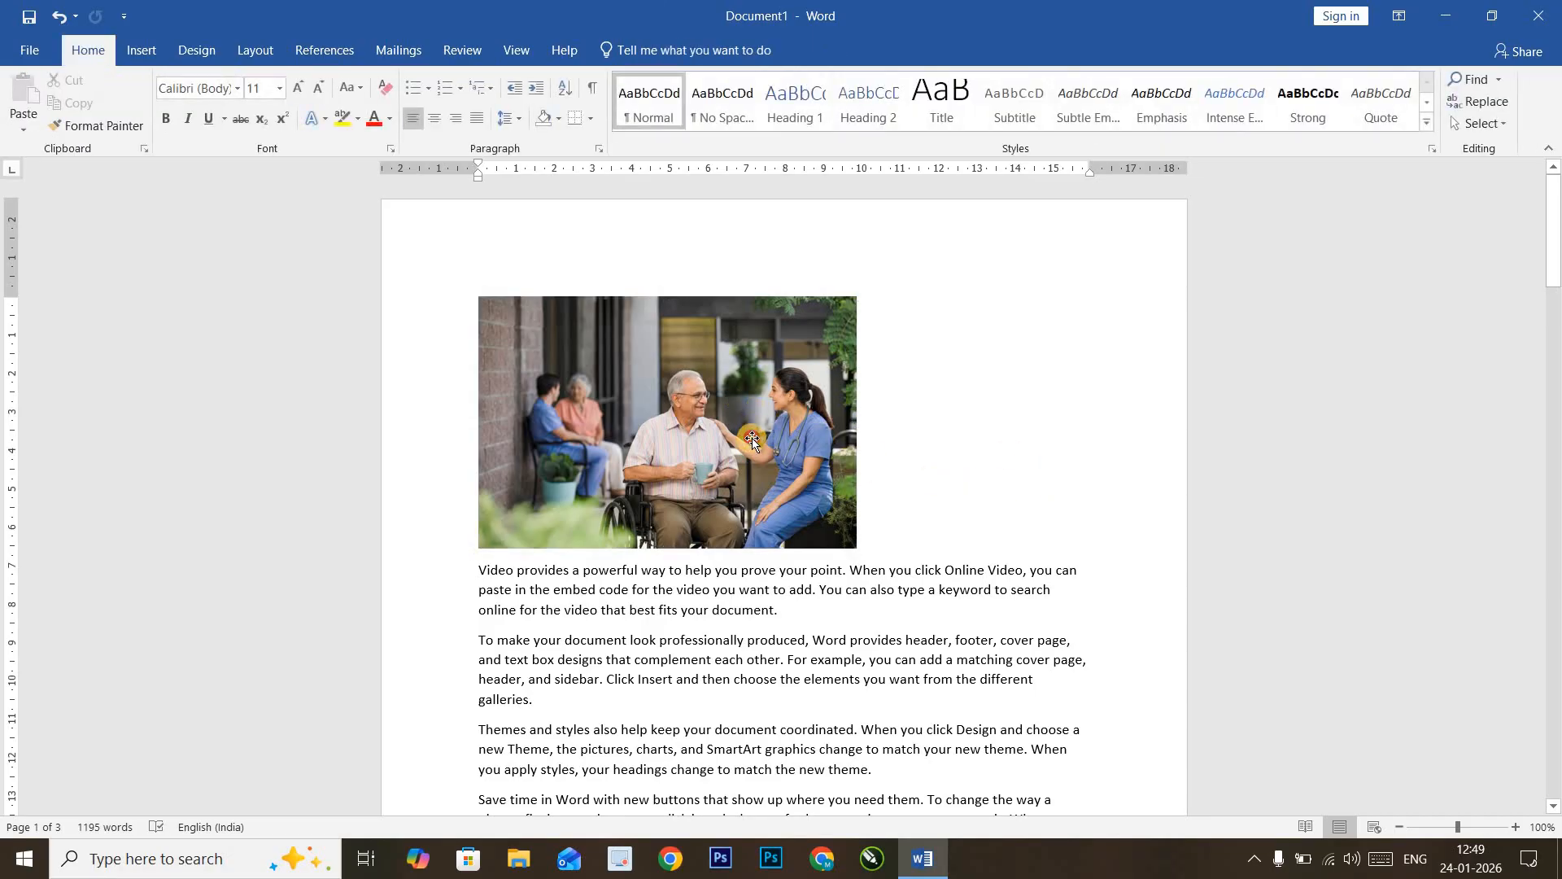
click(752, 440)
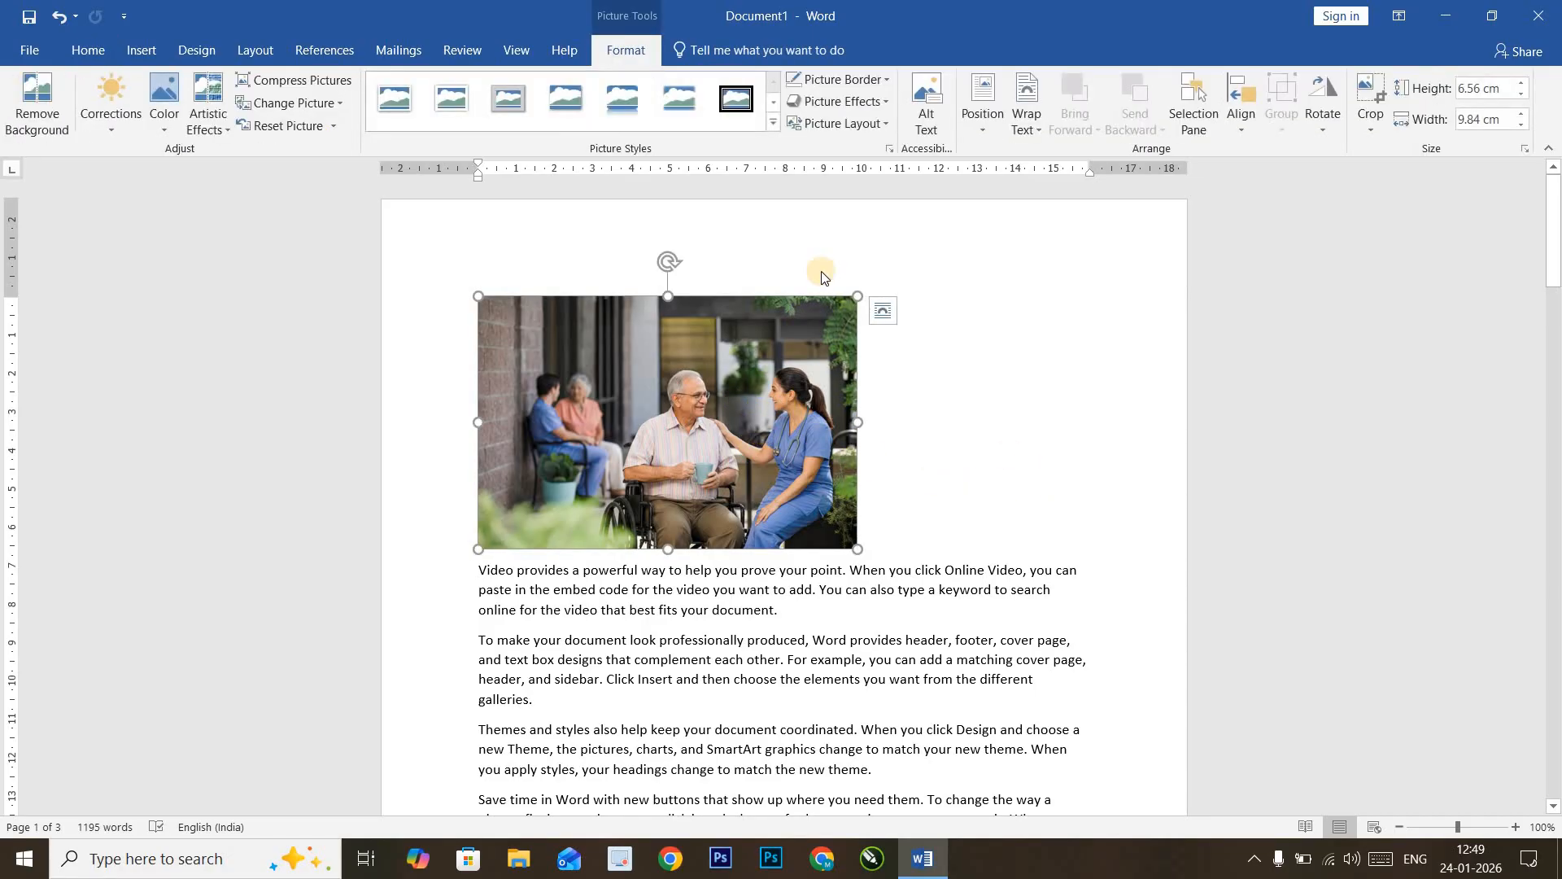
Step: Review the position presets and the text wrapping options available for the picture
click(984, 123)
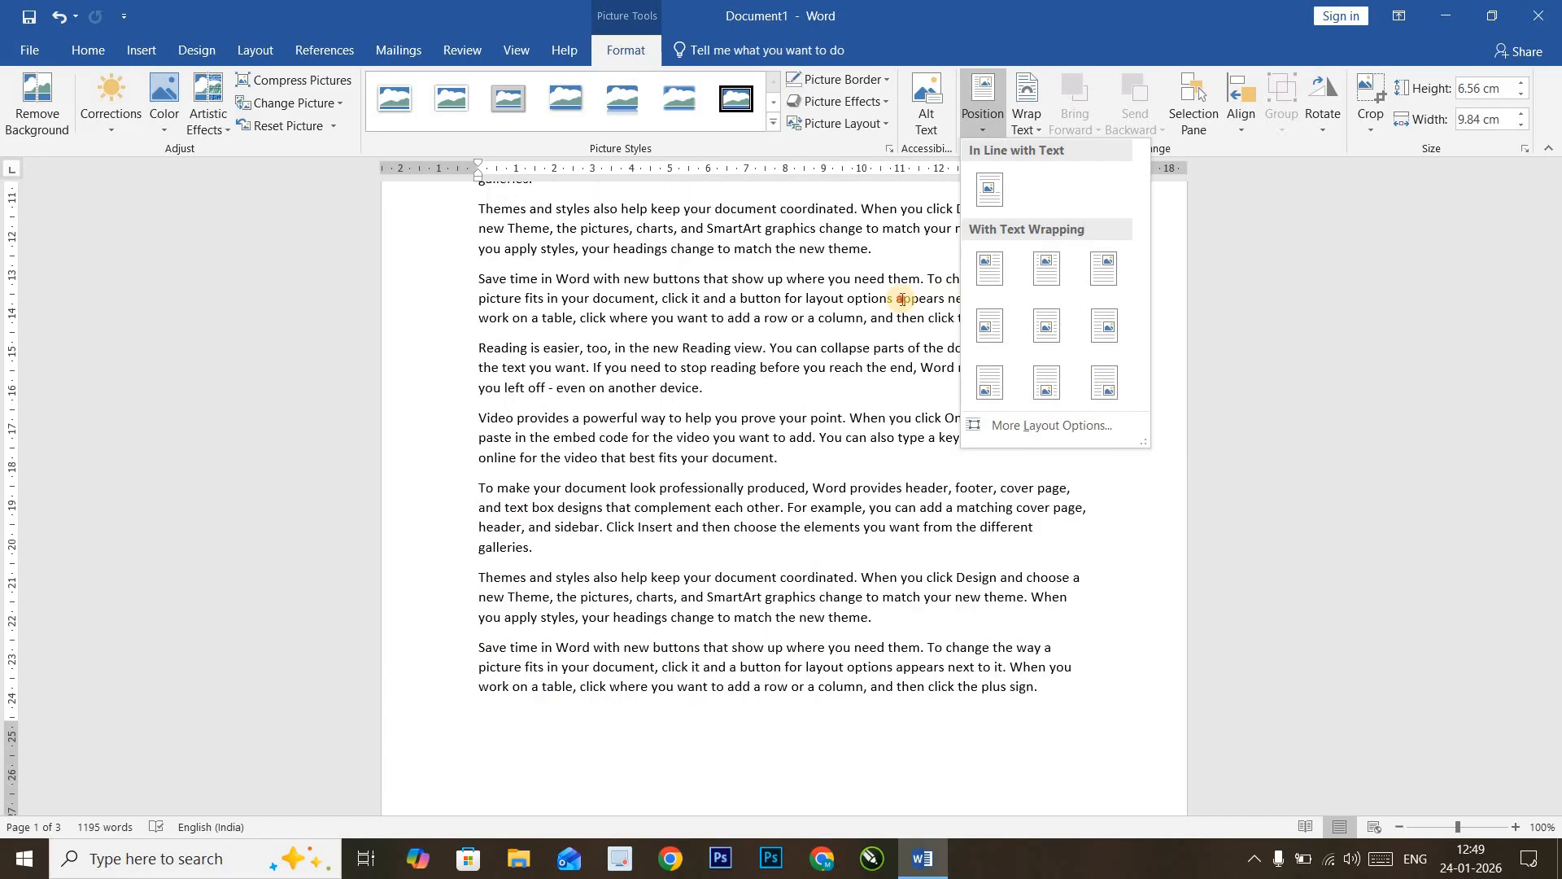
click(903, 303)
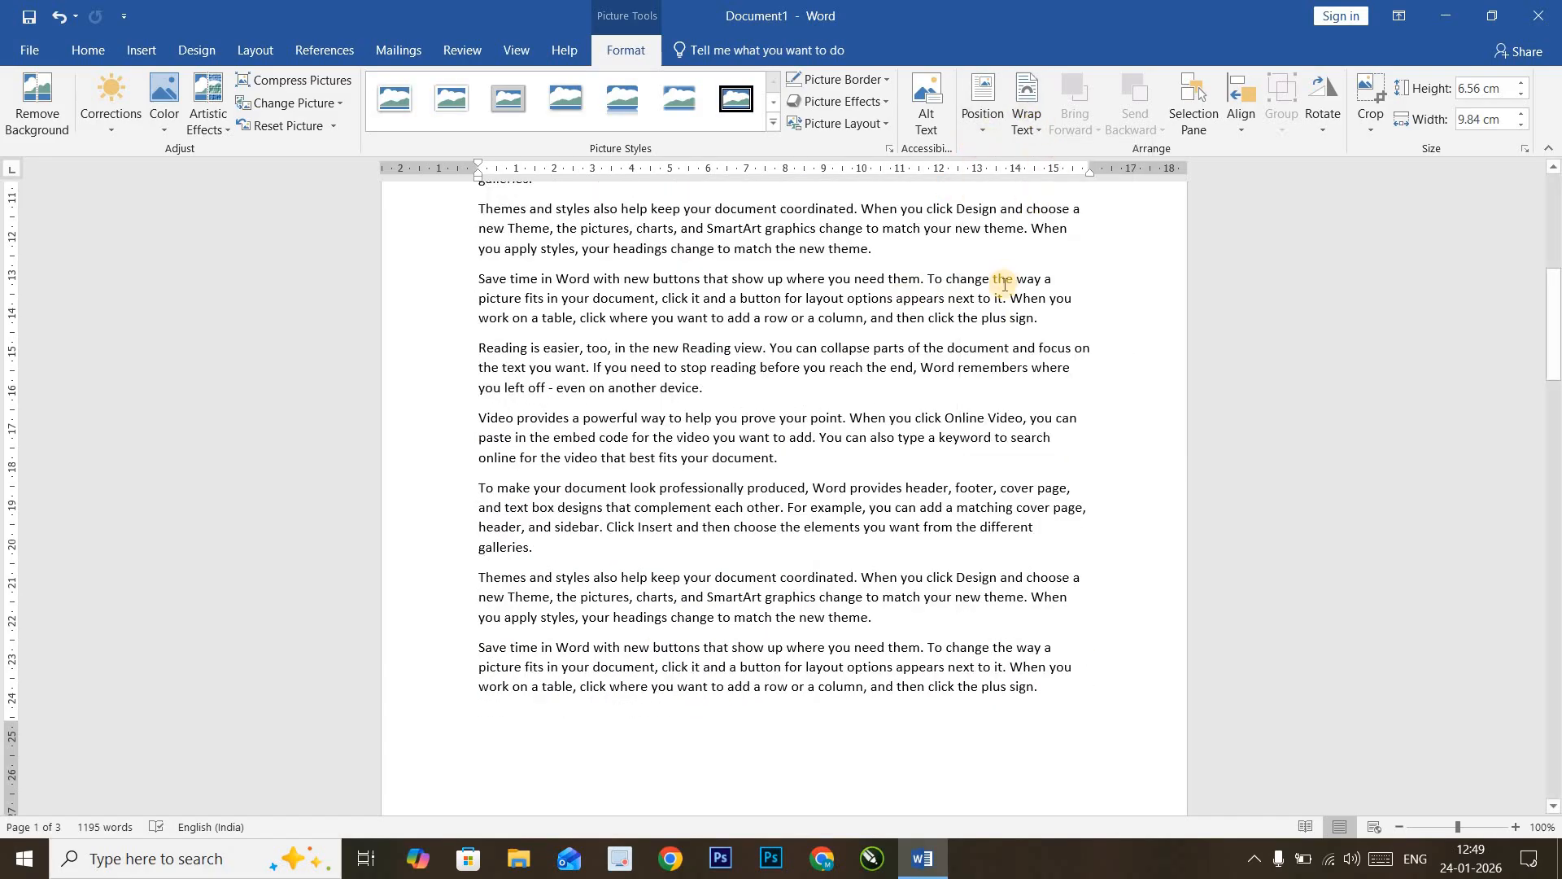
scroll(1004, 272, up, 7)
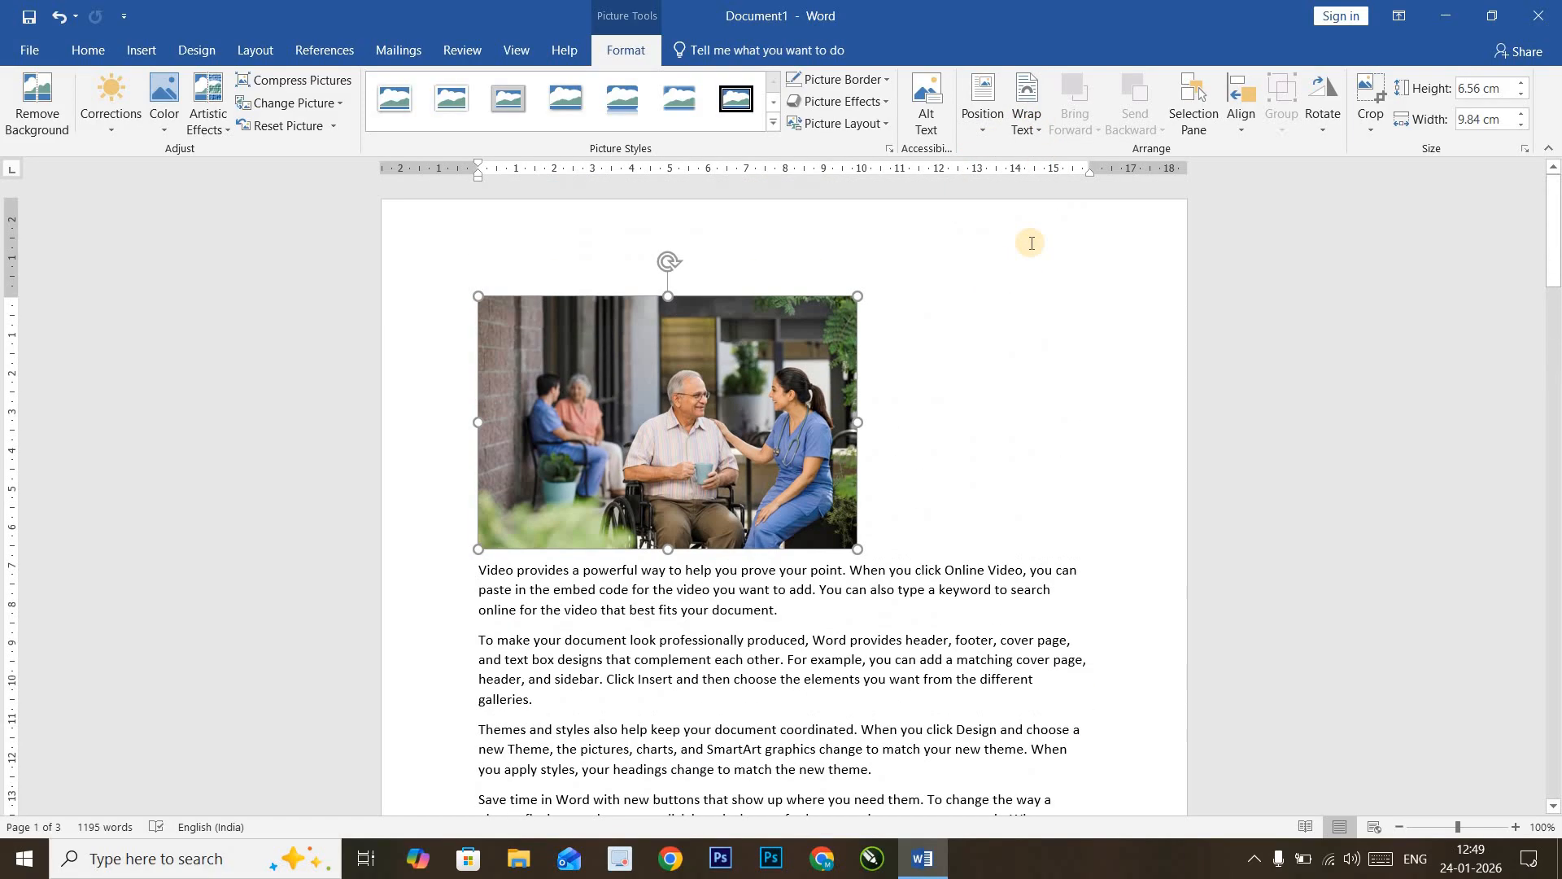
click(1026, 106)
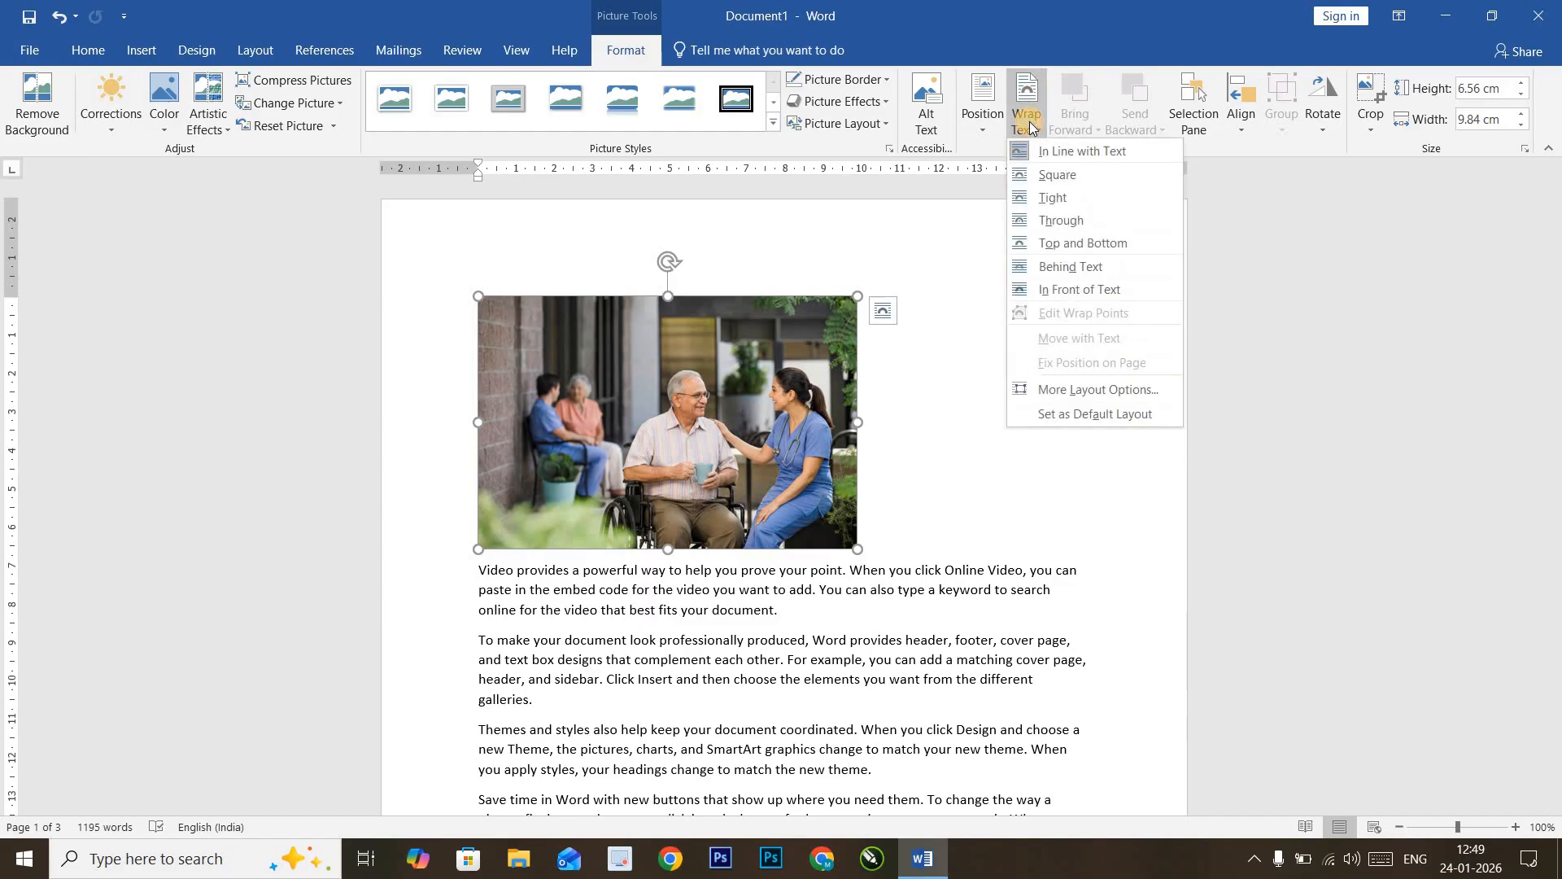
click(982, 122)
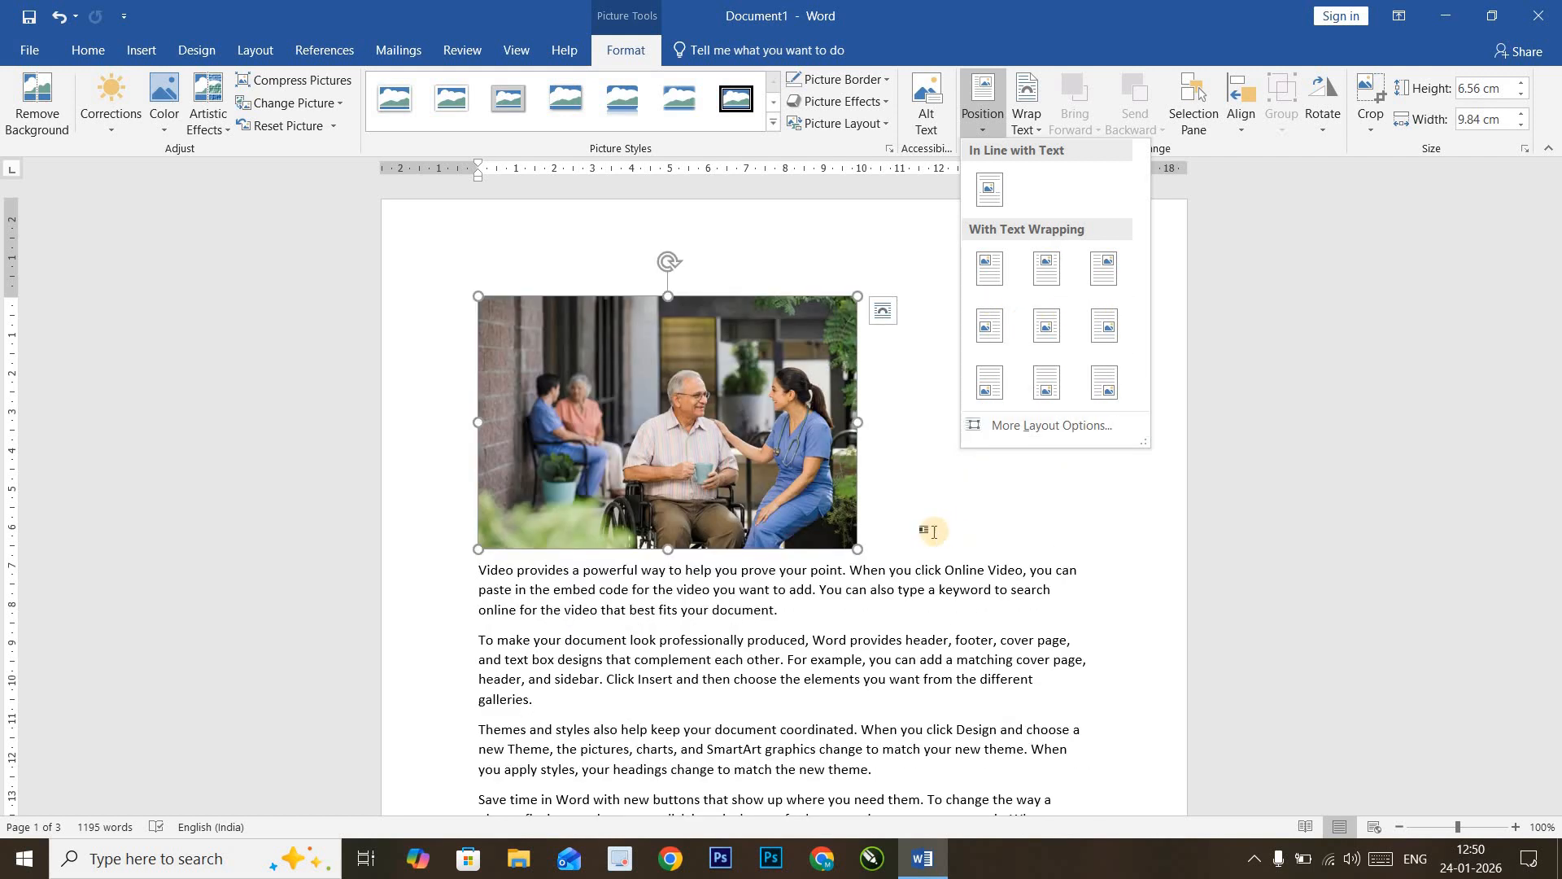
click(1025, 114)
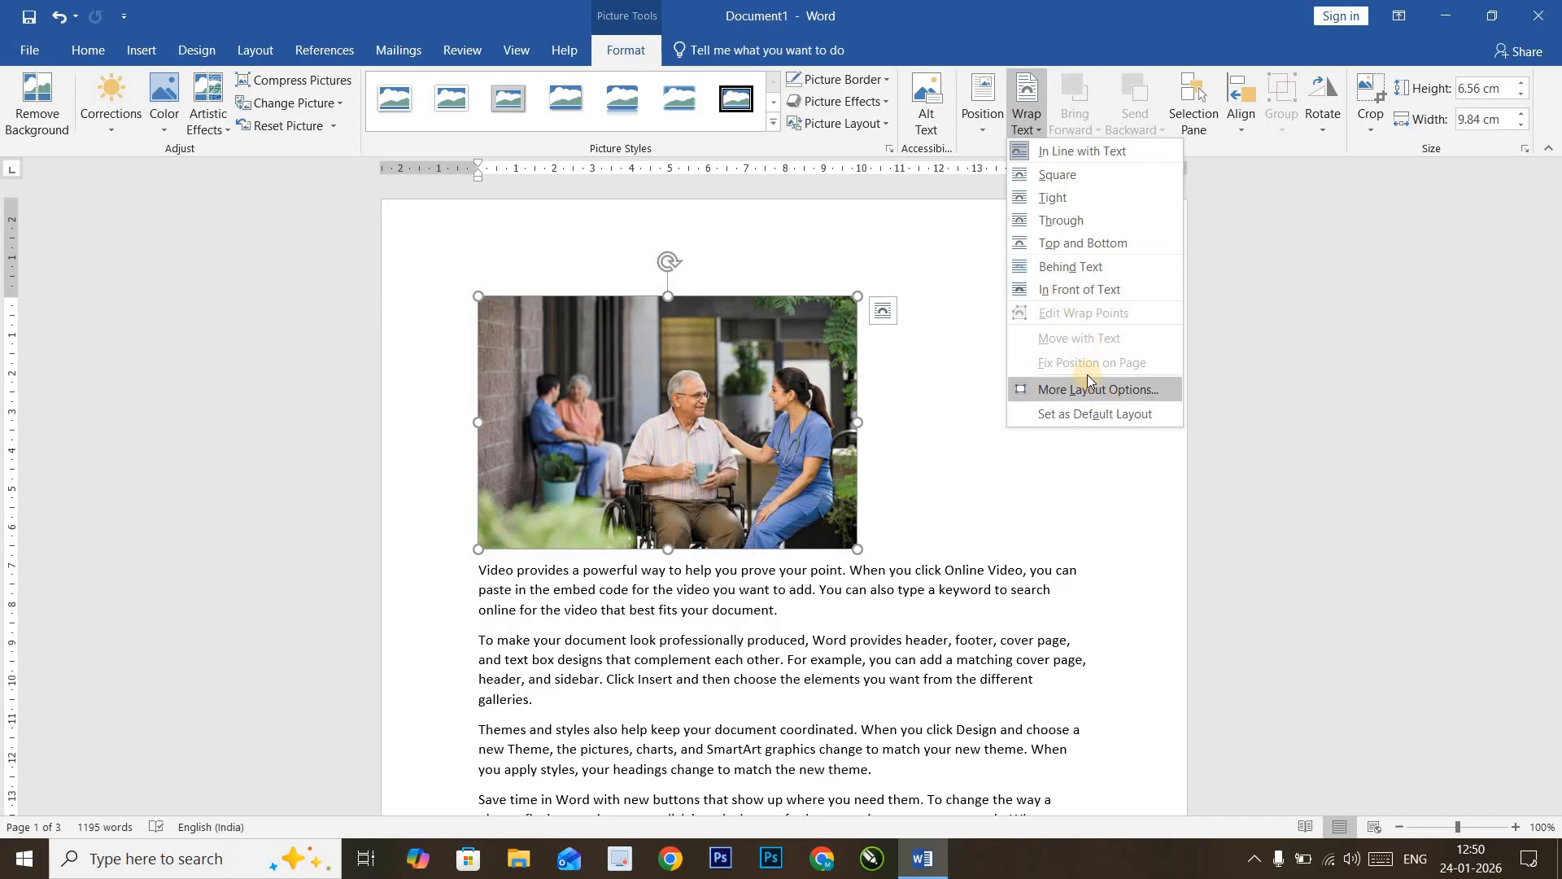
click(1051, 126)
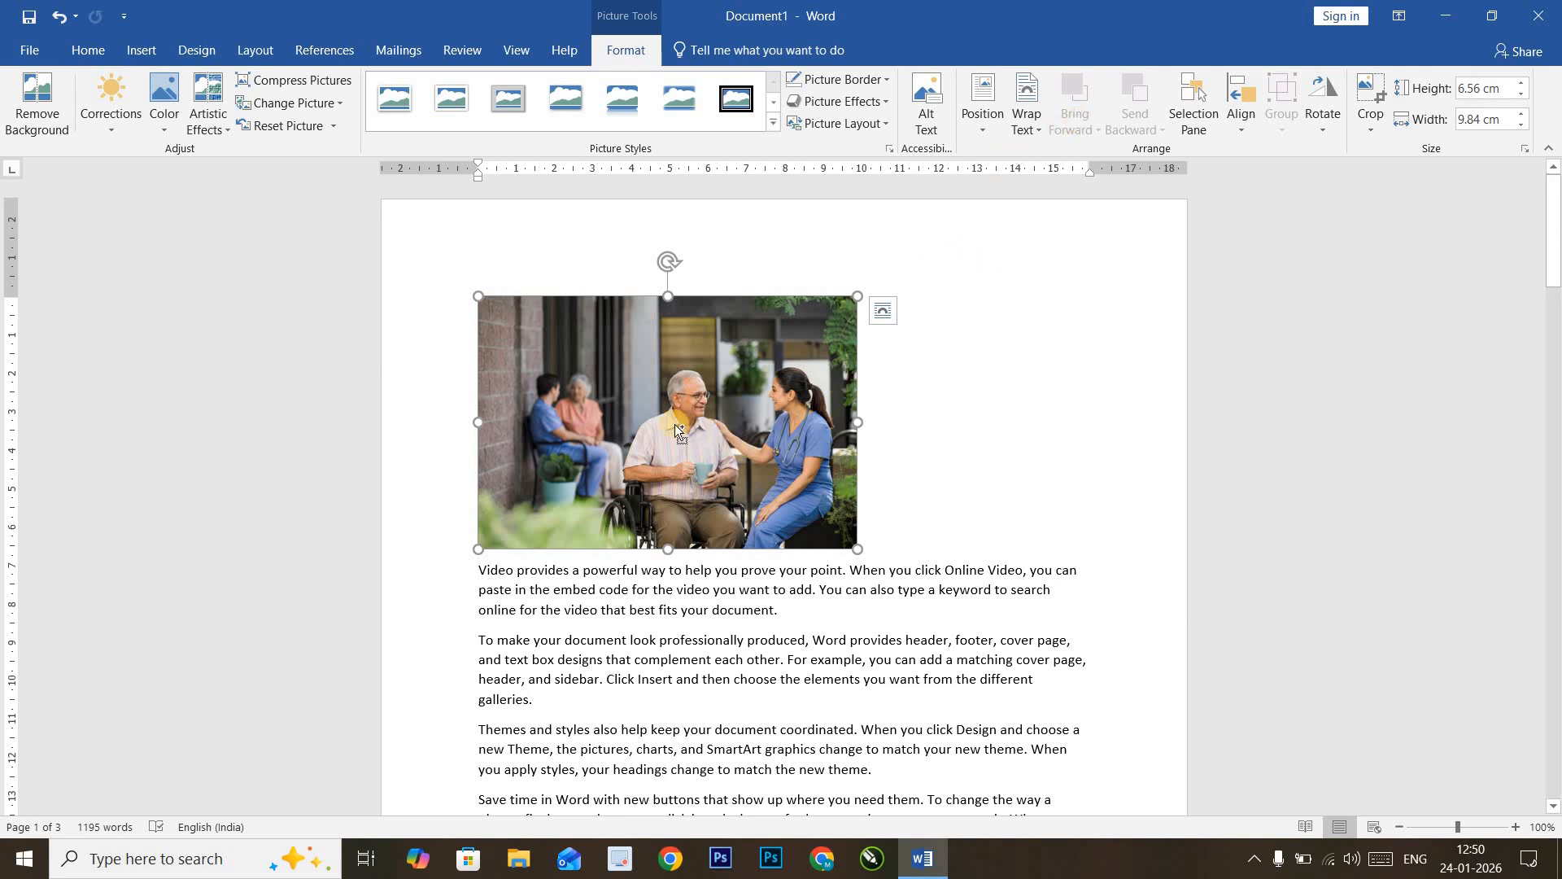
Step: Copy the picture and paste a duplicate of it into the document
drag(676, 423, 799, 504)
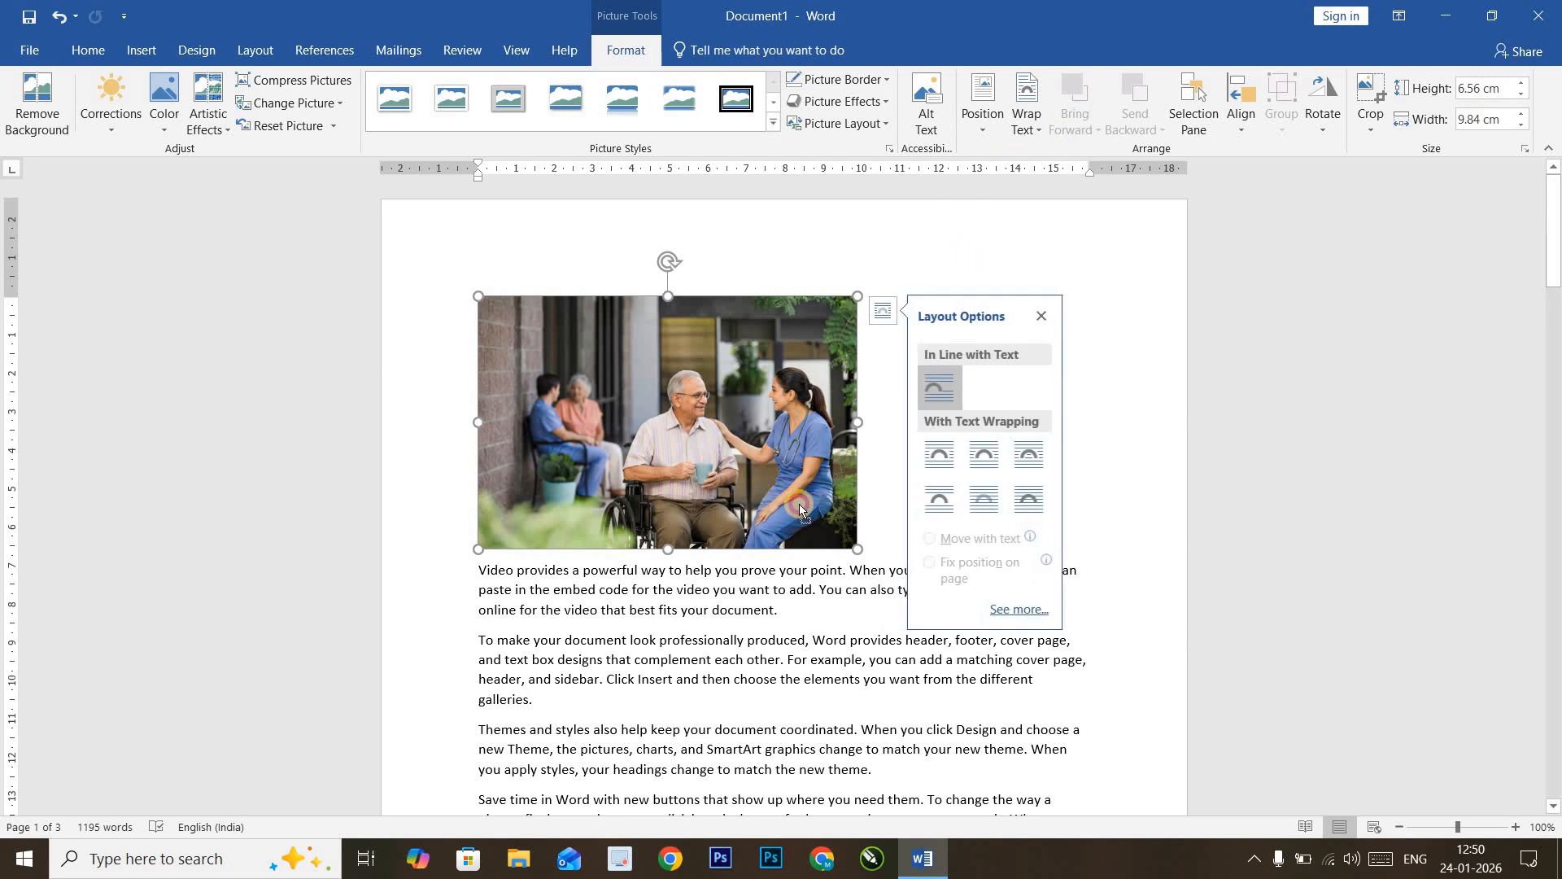
click(799, 505)
right_click(784, 471)
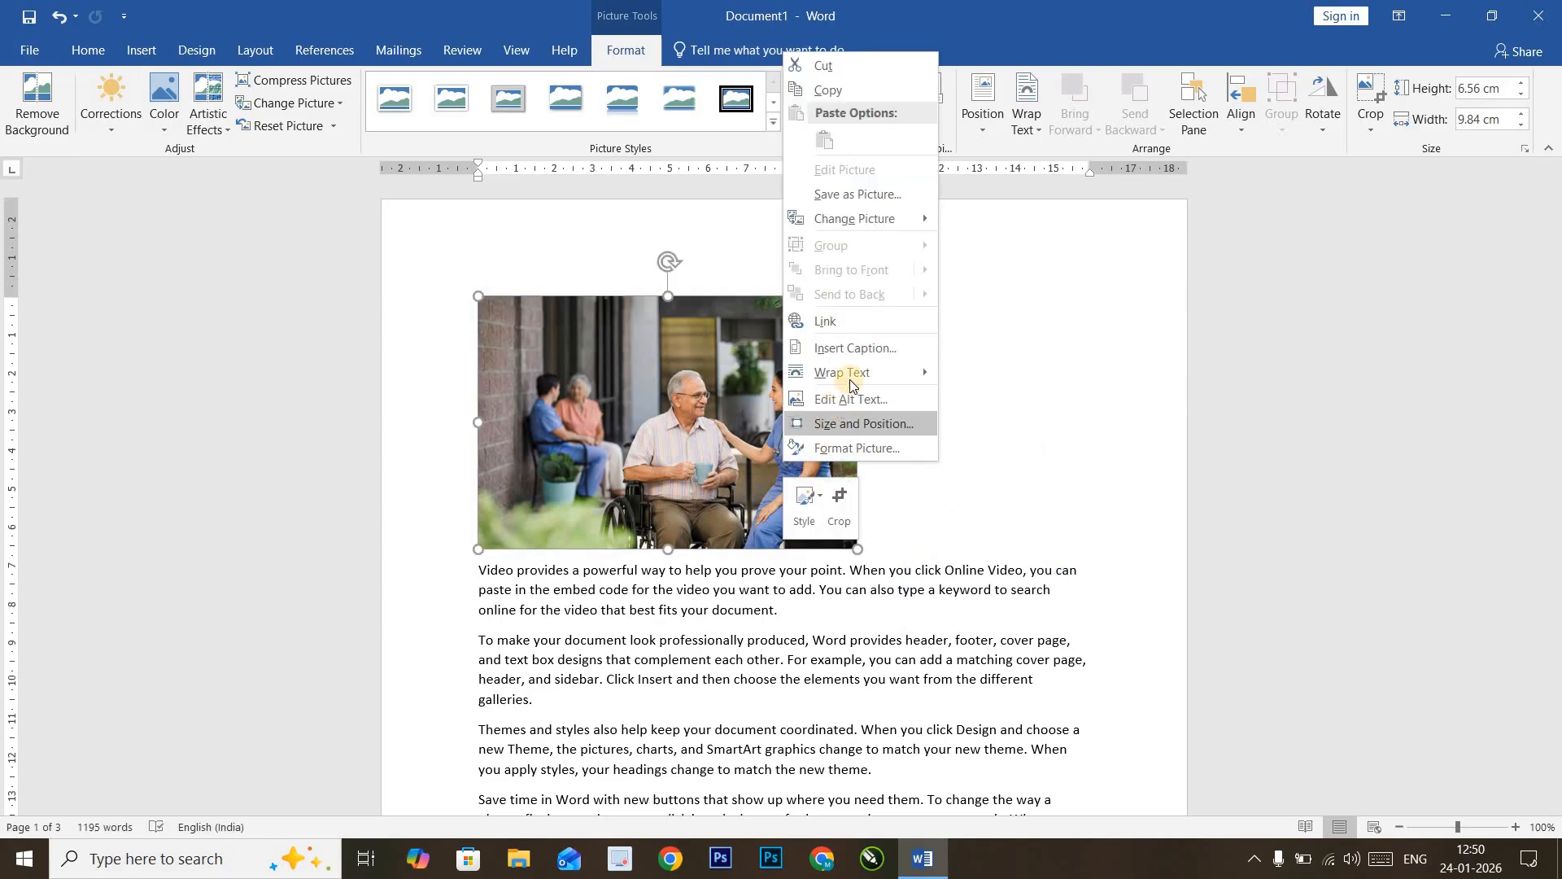
mouse_move(886, 230)
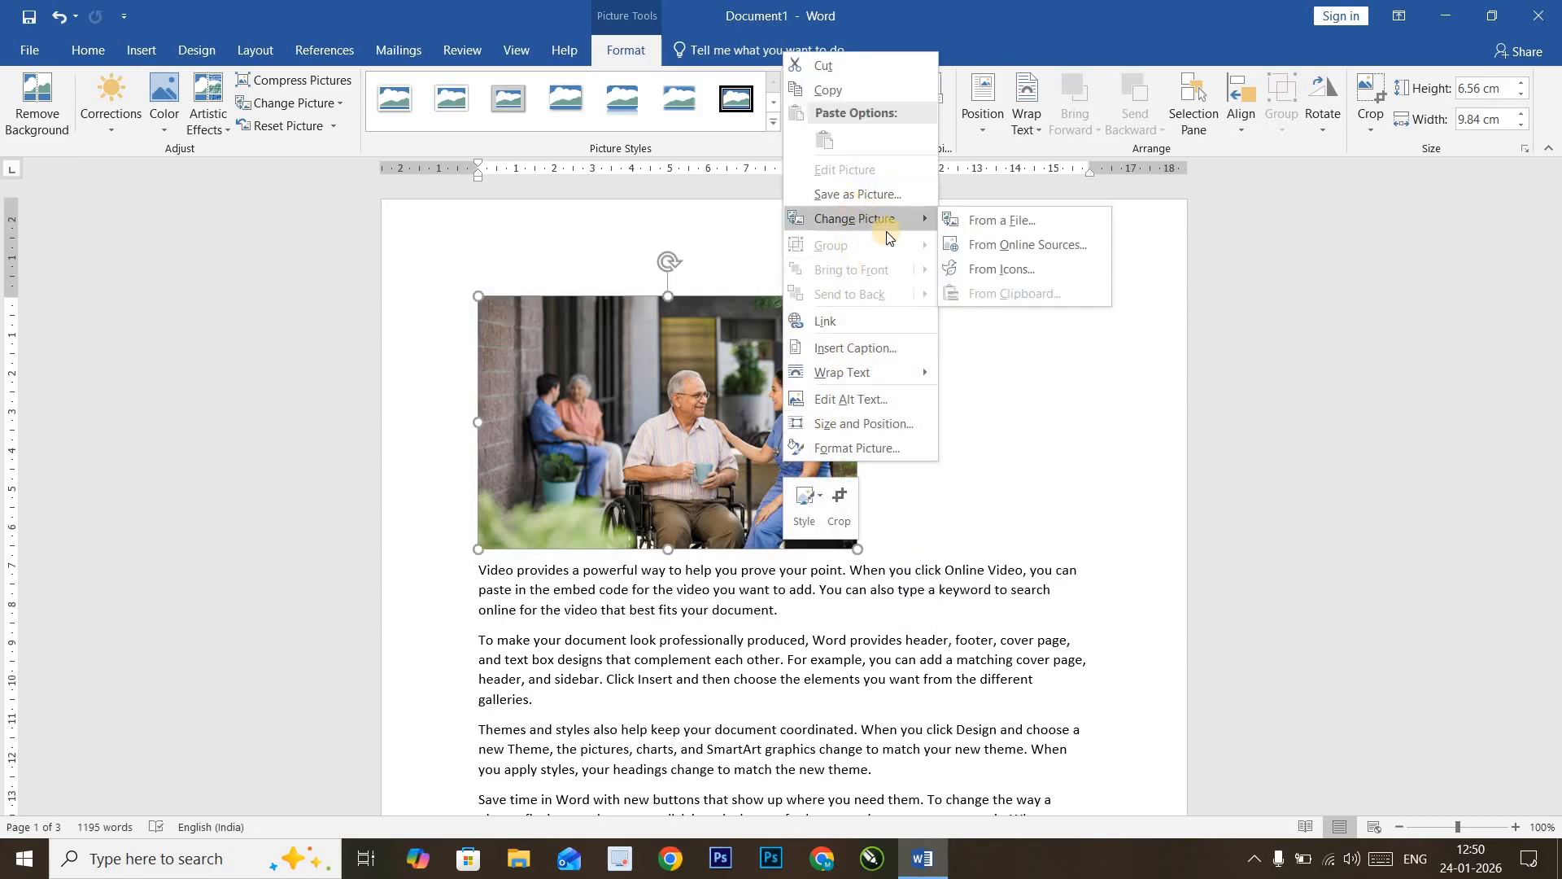
click(838, 88)
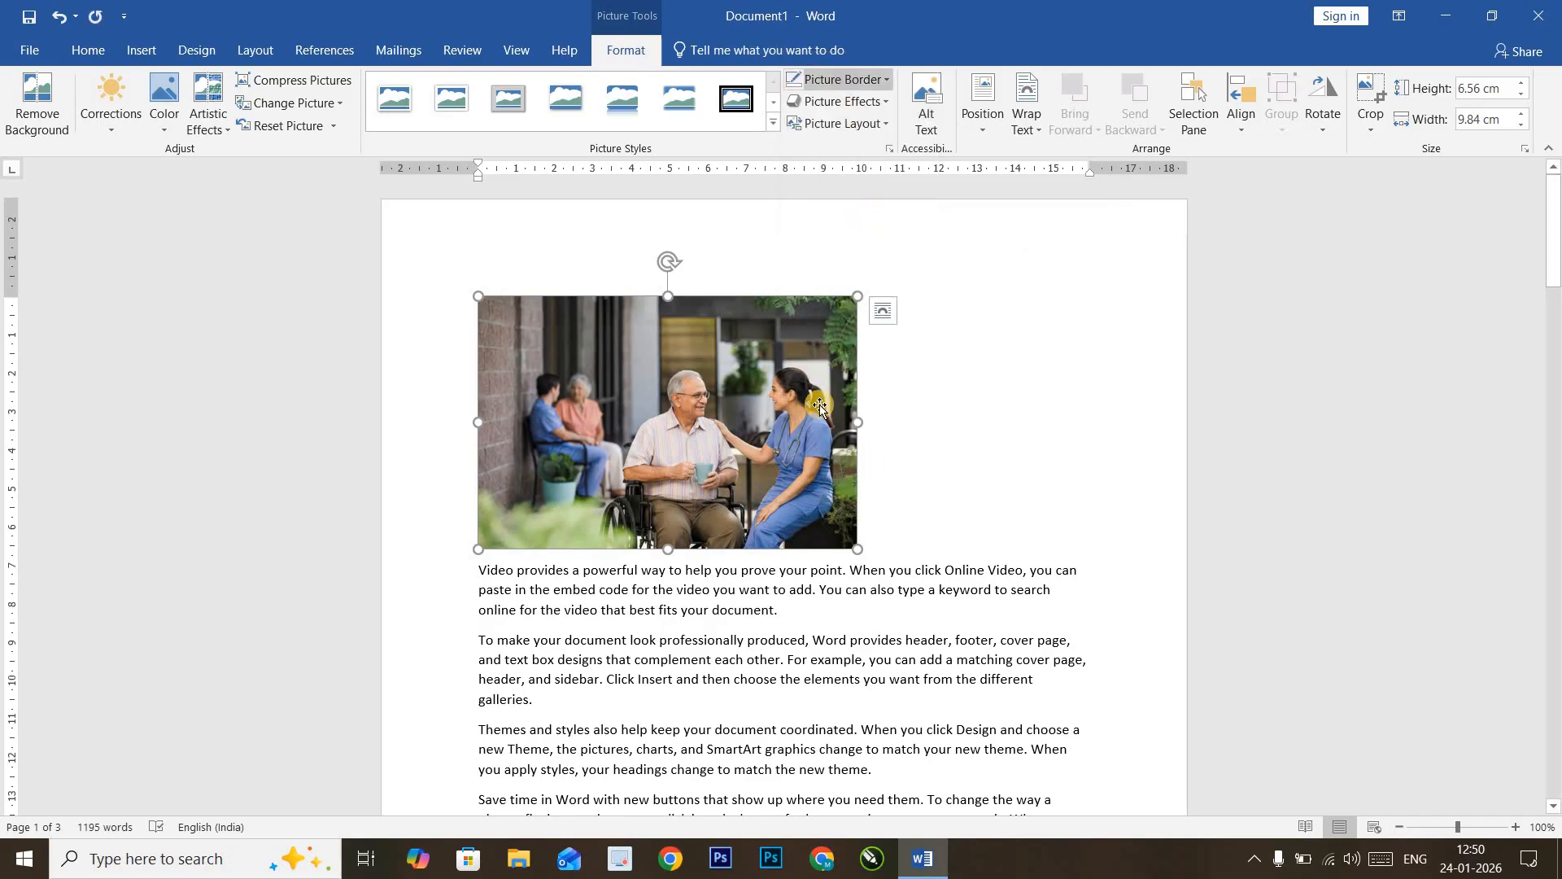
key(ctrl+v)
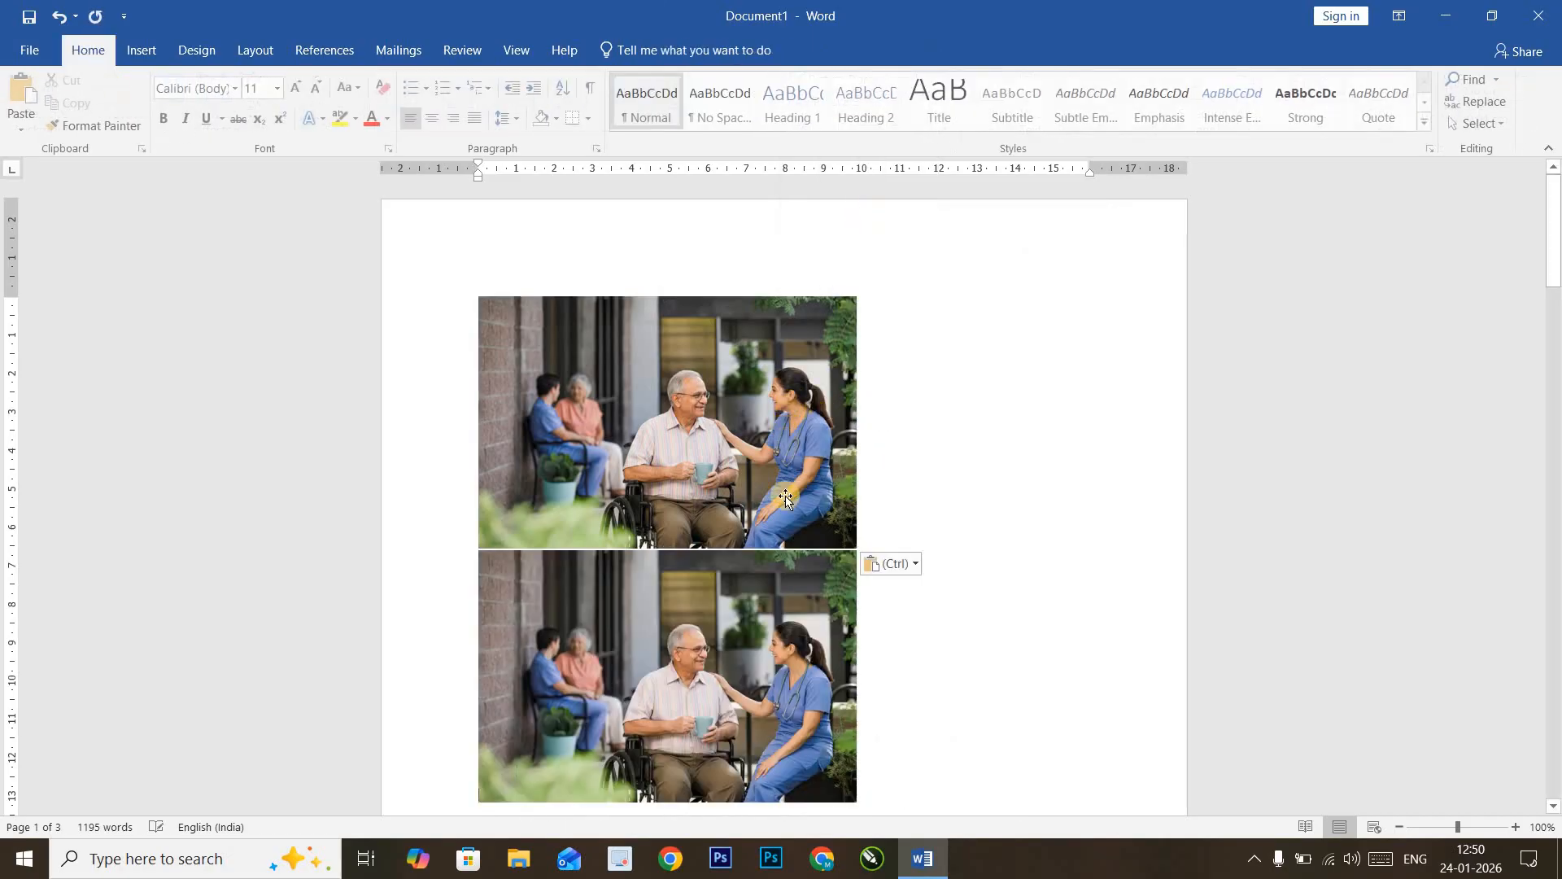
Step: Set the text wrapping of the lower picture to In Front of Text
click(769, 612)
click(1036, 138)
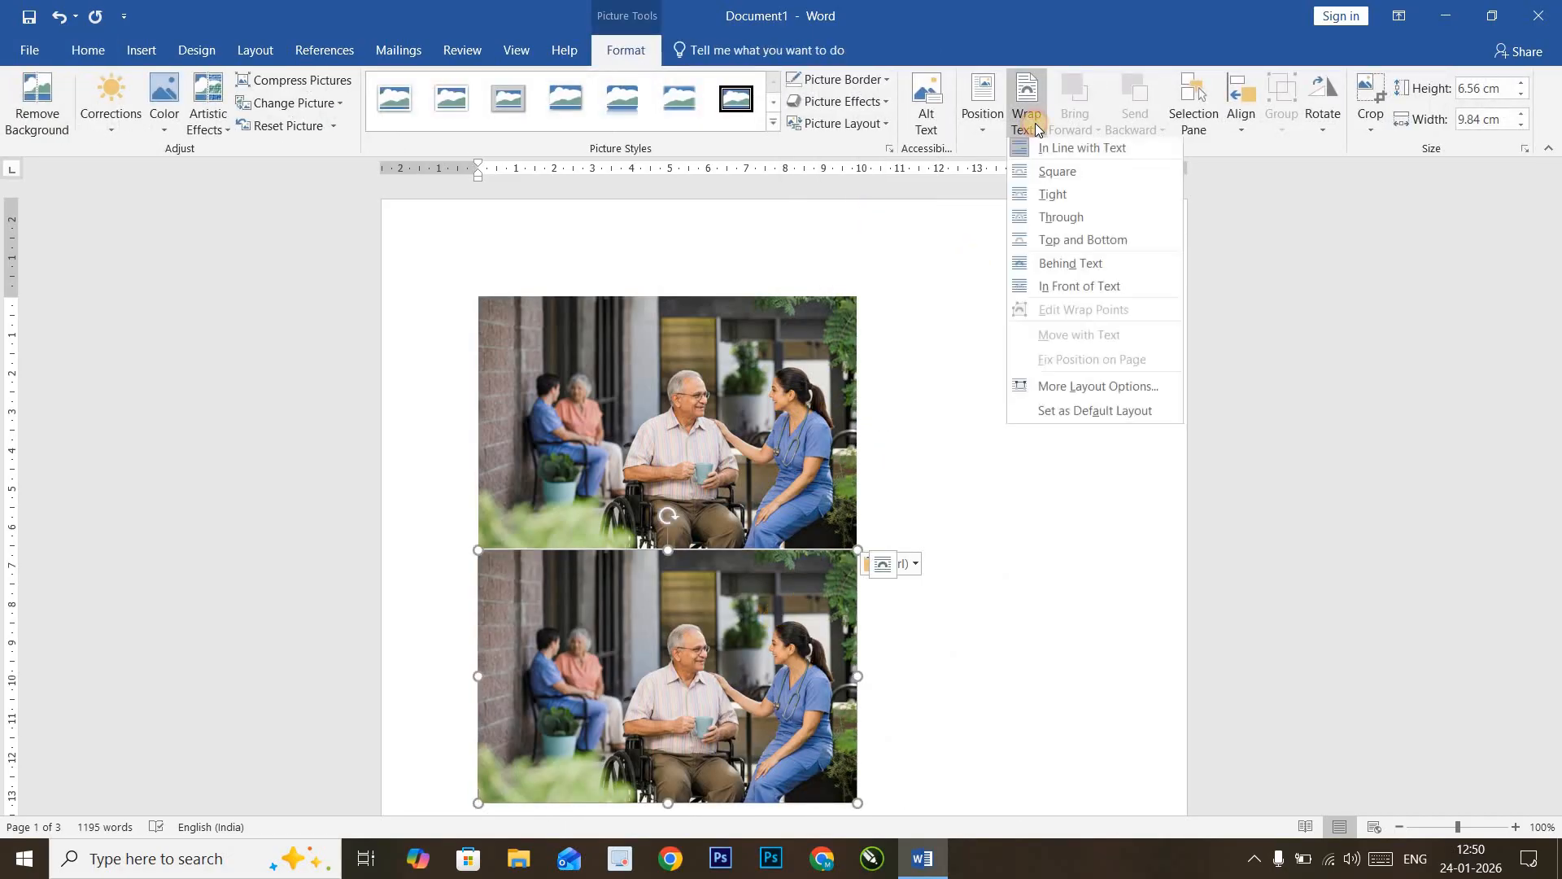
click(1087, 290)
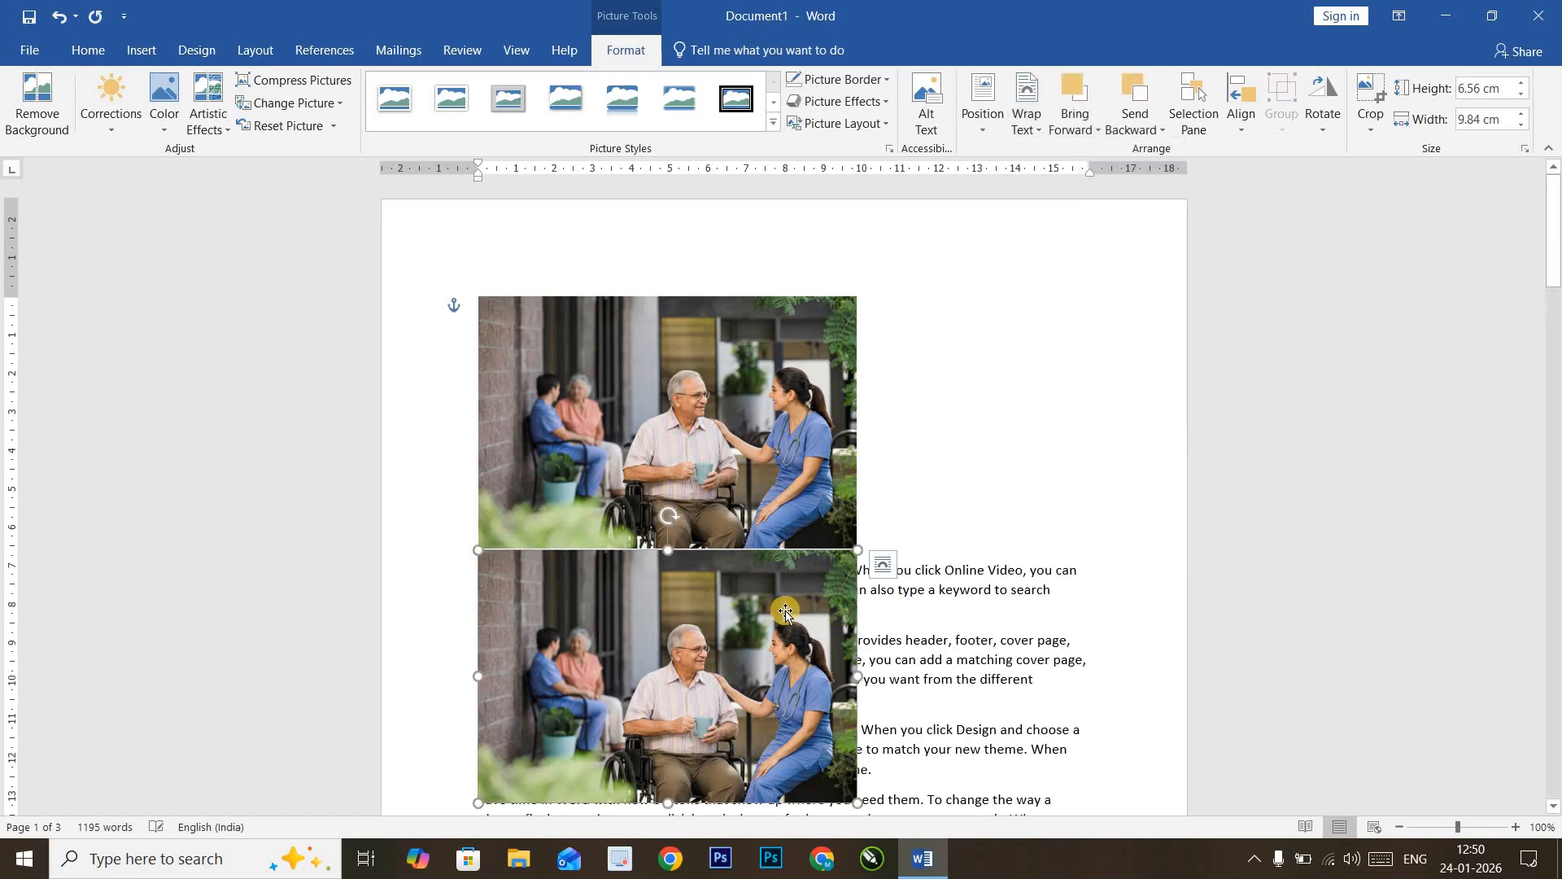
Step: Move the floating picture so it partly overlaps the inline one, and apply the thick black double-frame picture style to it
scroll(773, 555, down, 5)
drag(819, 273, 876, 334)
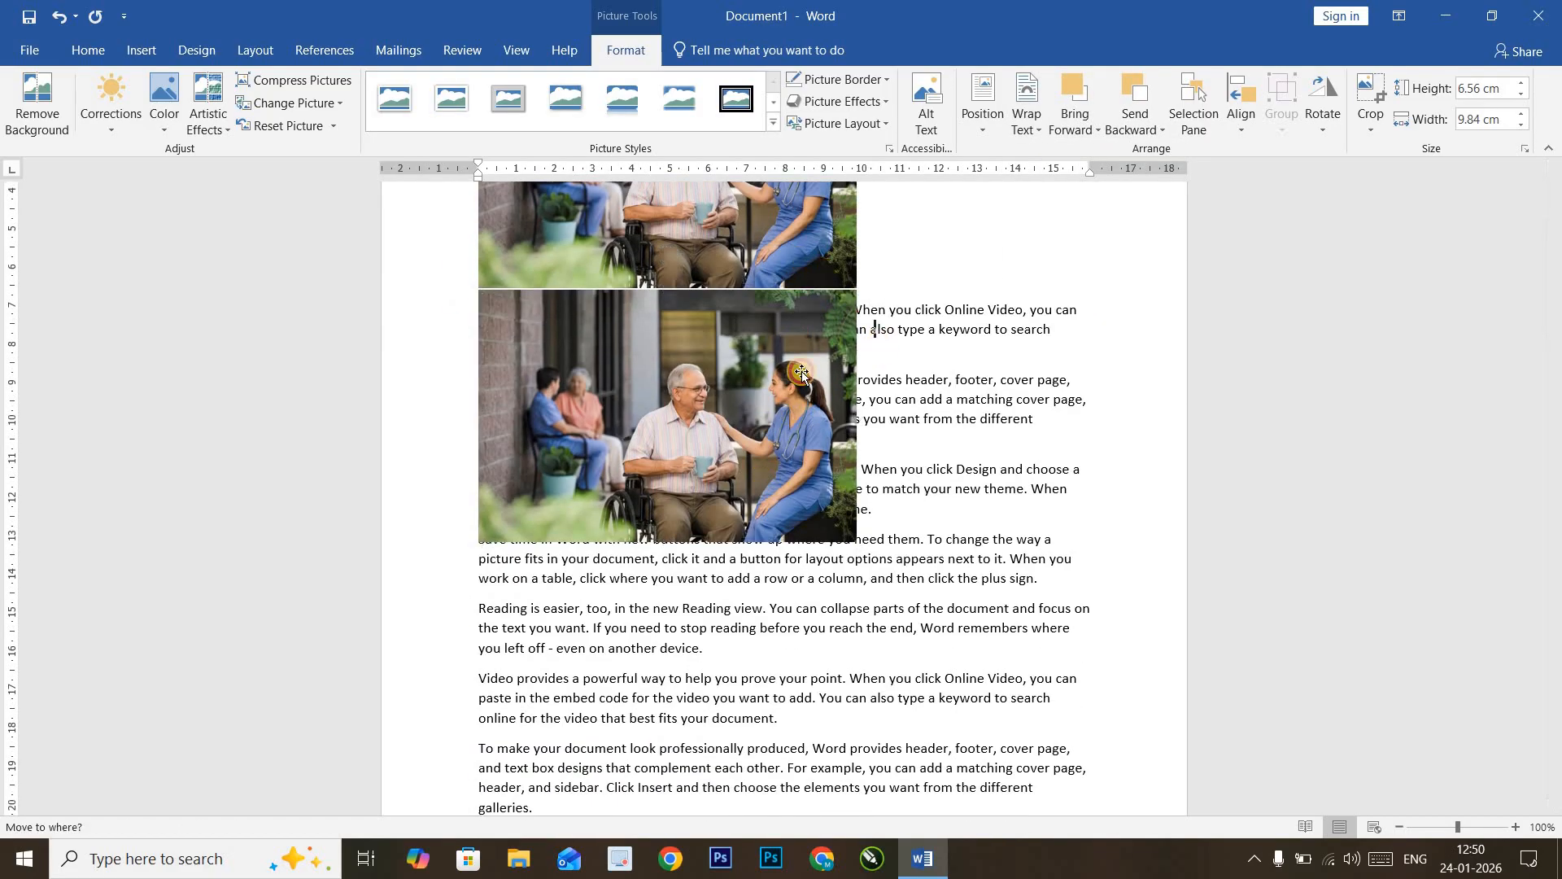
drag(760, 405, 842, 349)
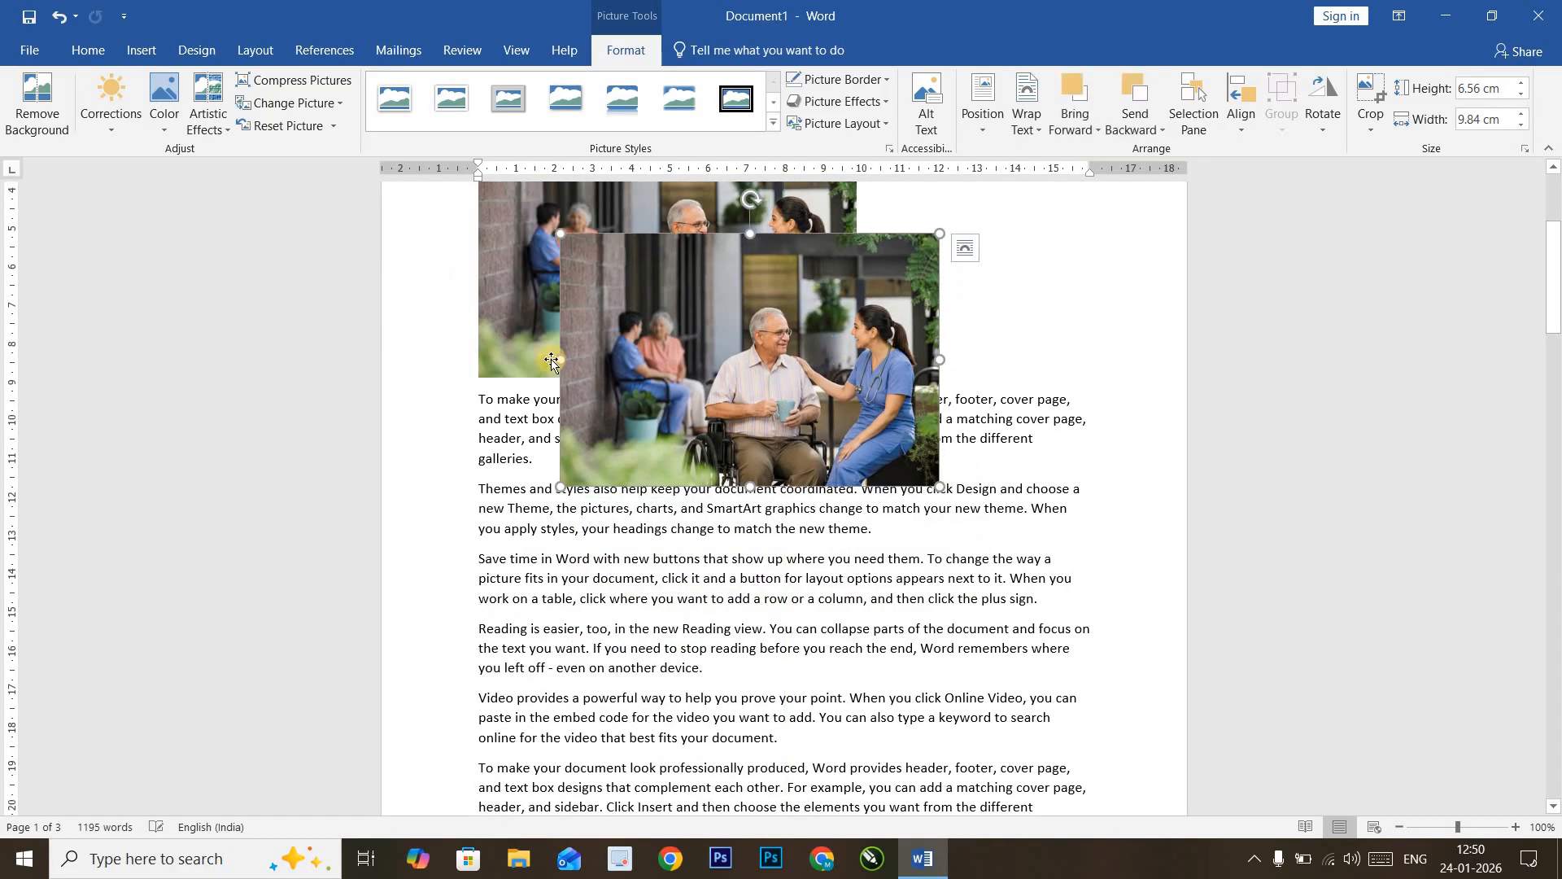
drag(742, 340, 737, 298)
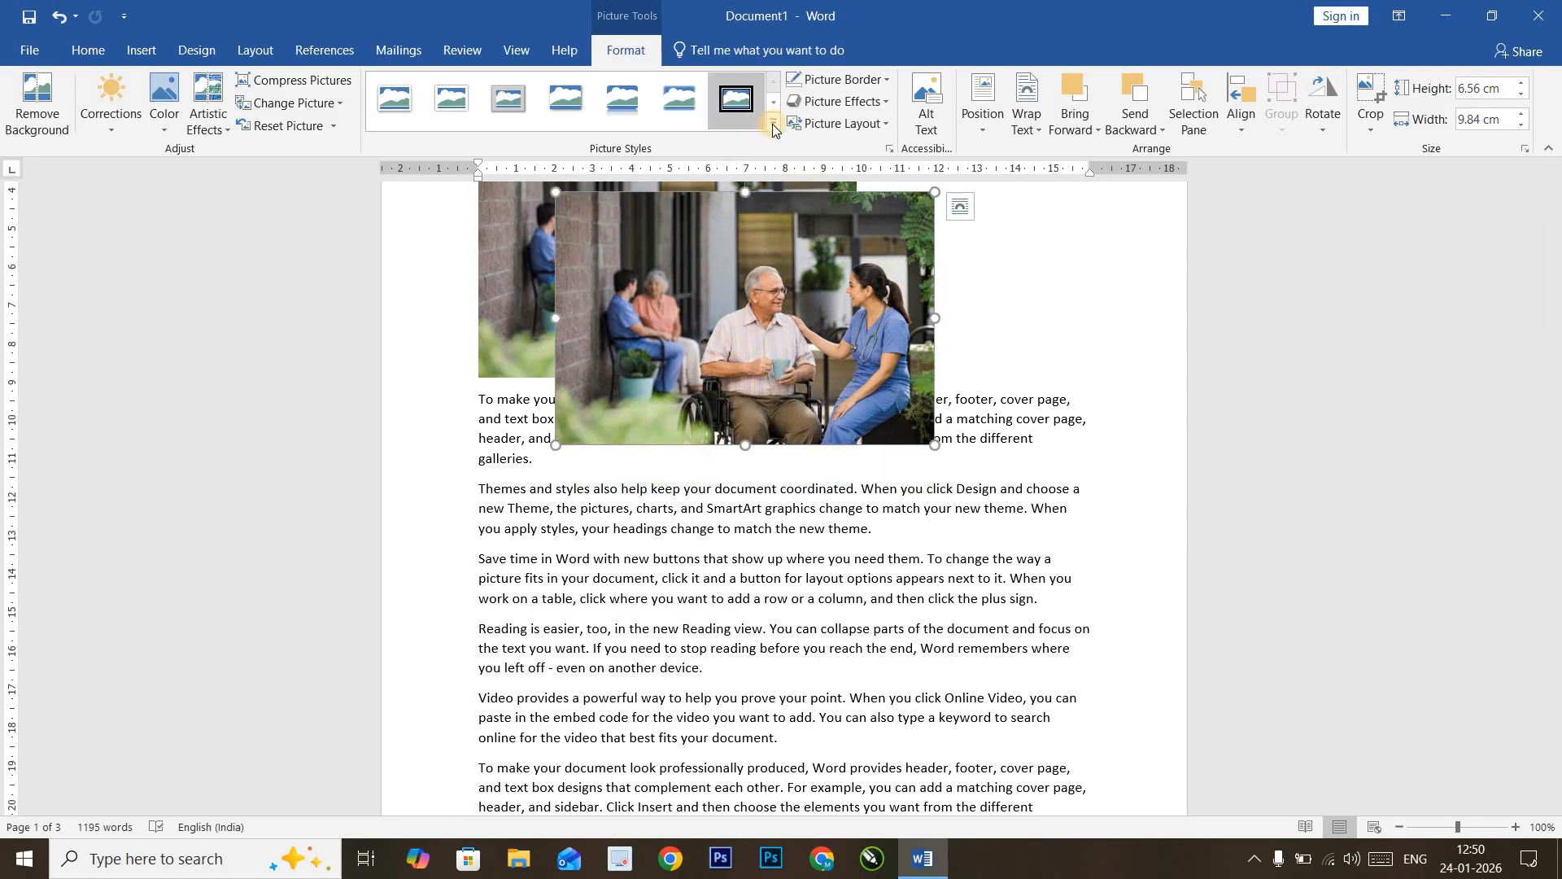
click(746, 99)
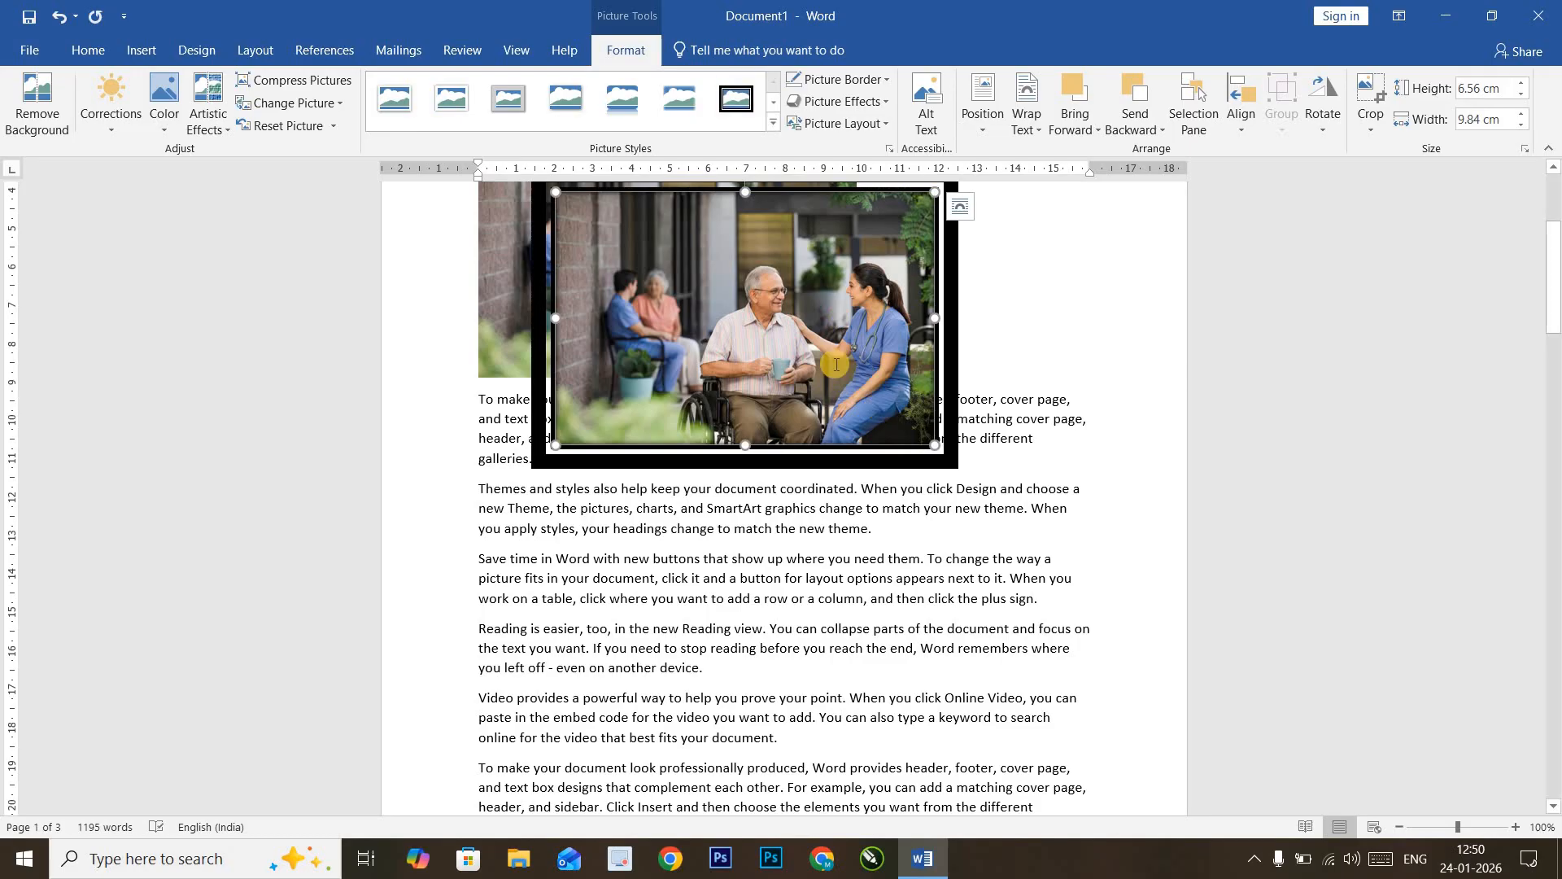
scroll(895, 489, up, 5)
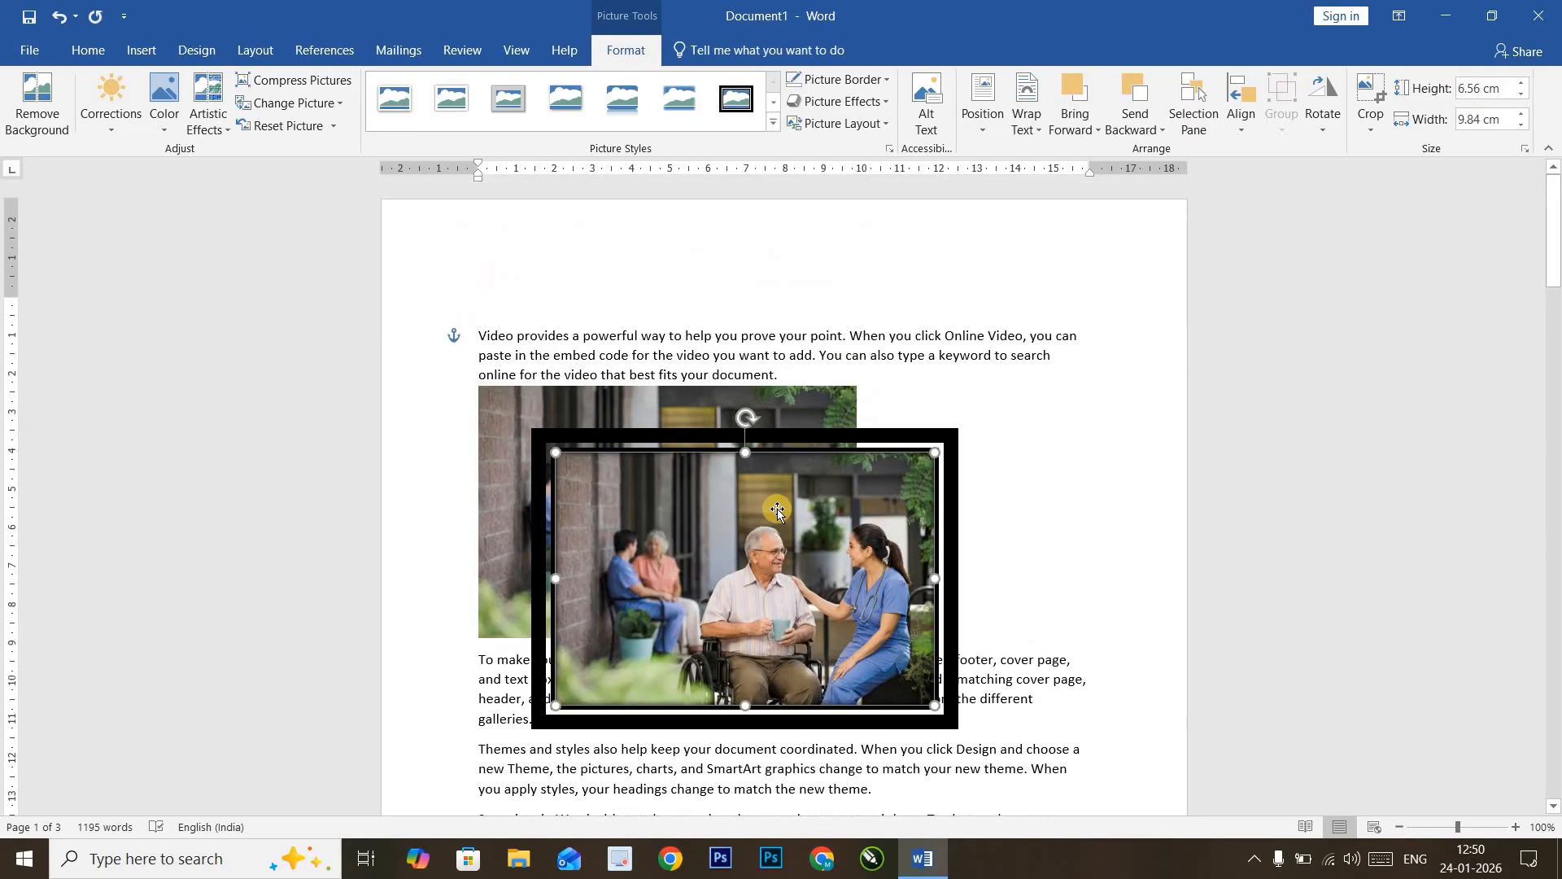
Step: Try bringing the framed picture to the front, and try sending it to the back and backward
click(1075, 125)
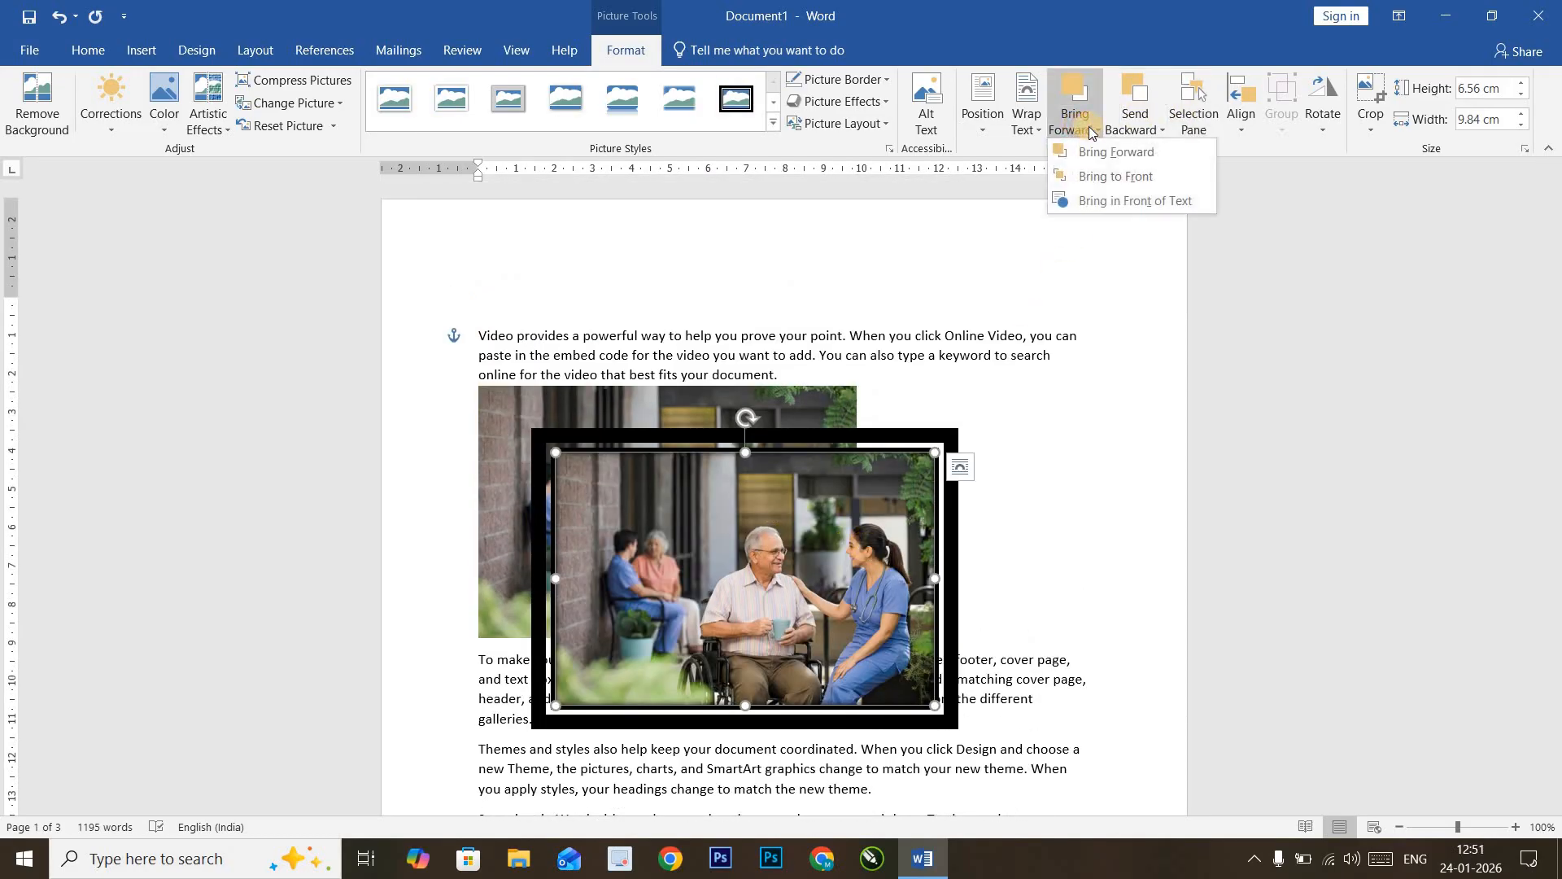
click(1122, 176)
click(1074, 128)
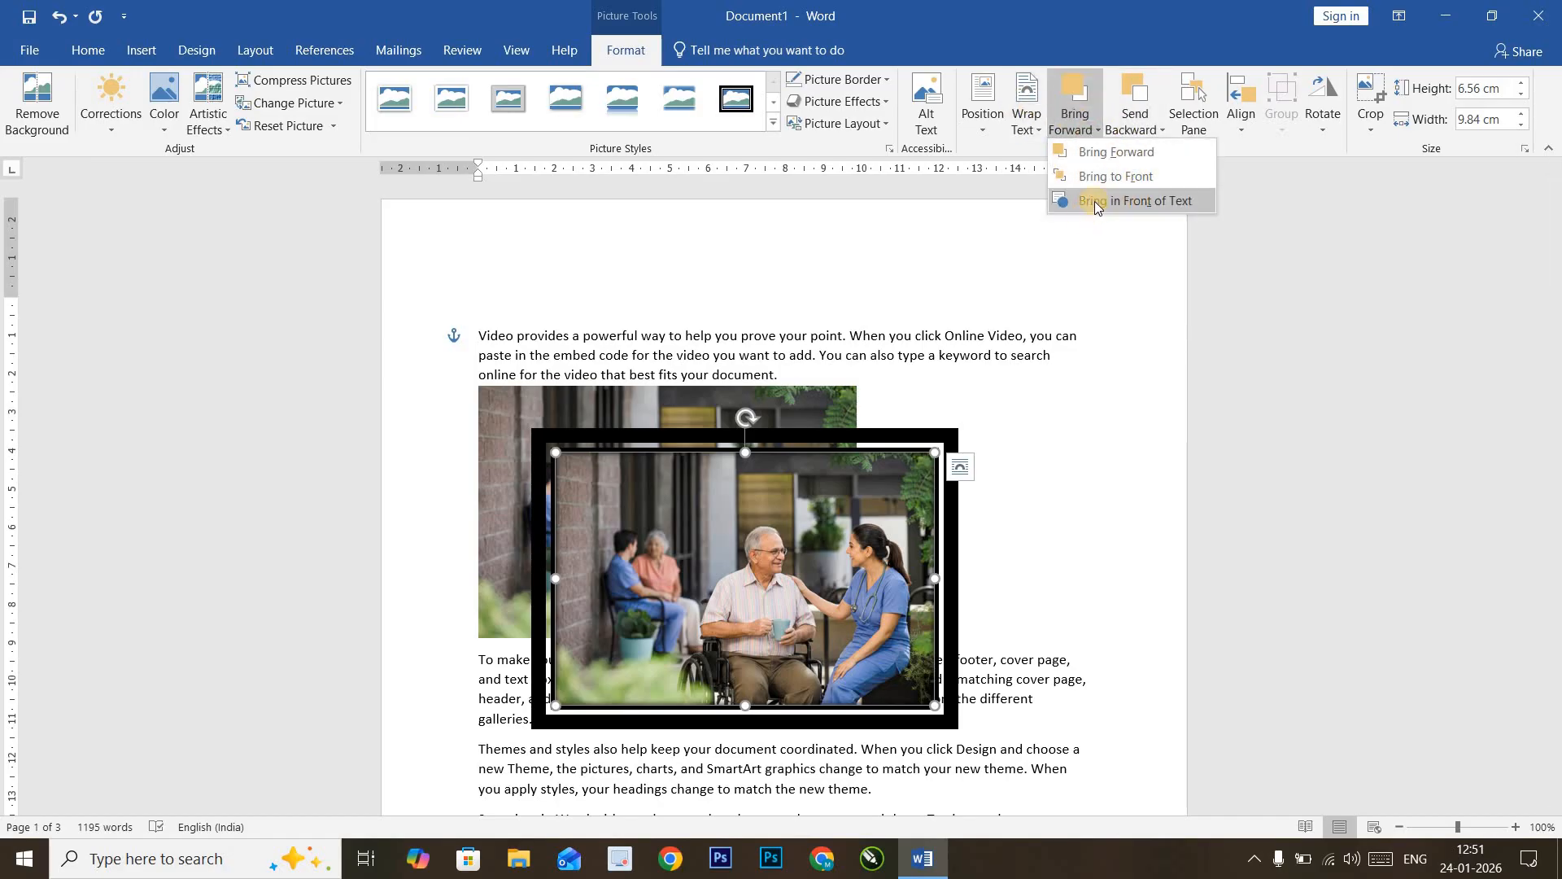
click(1137, 122)
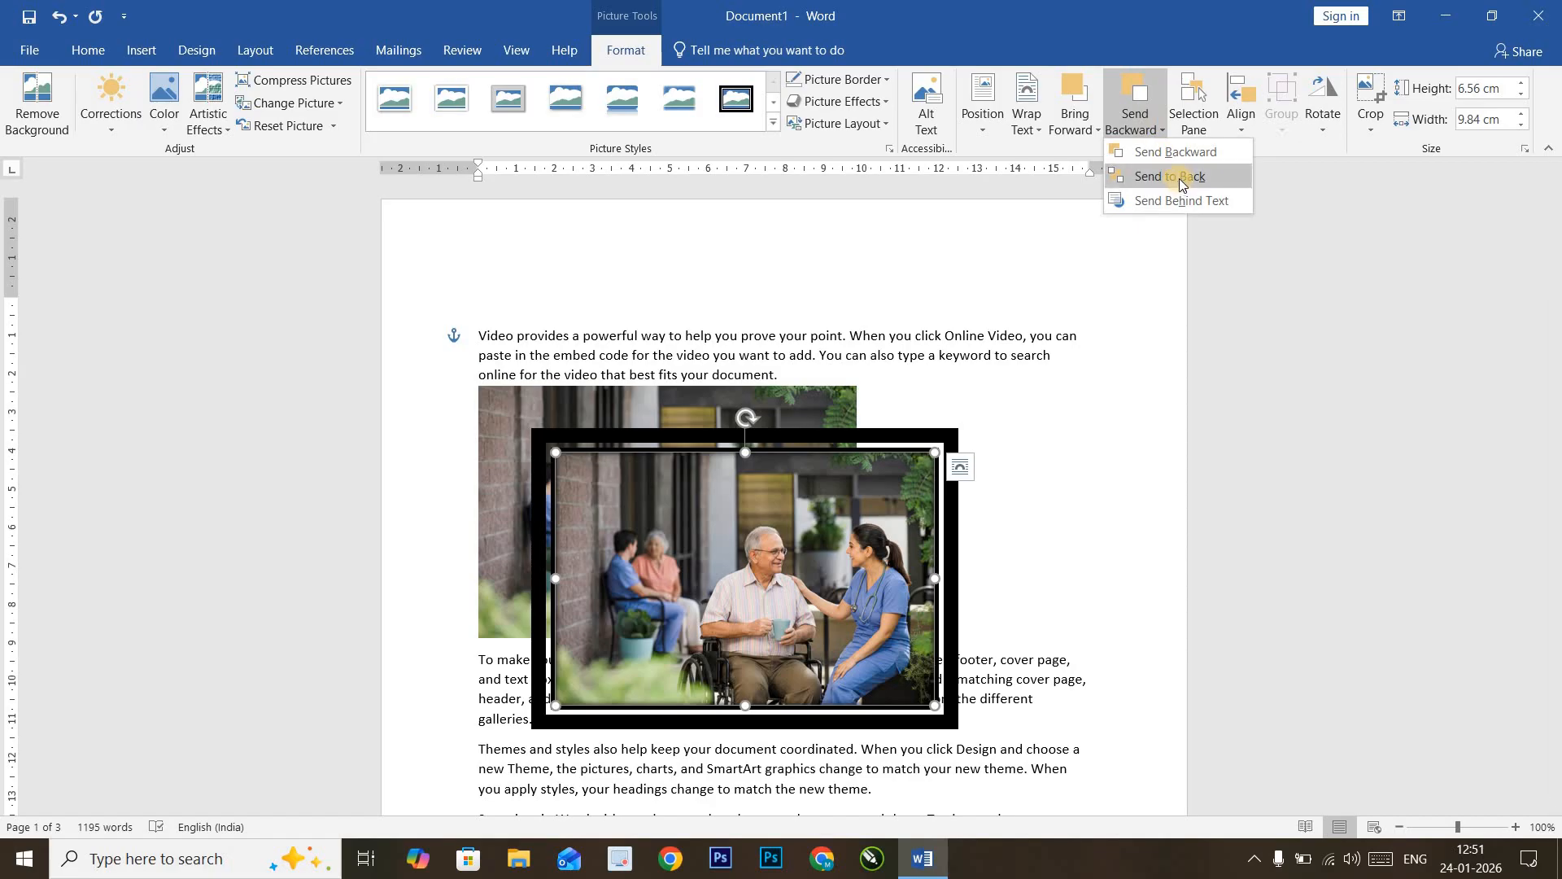
click(1181, 180)
click(1137, 122)
click(1159, 163)
click(1136, 122)
Step: Set the text wrapping of the unframed picture to In Front of Text
click(508, 428)
click(509, 427)
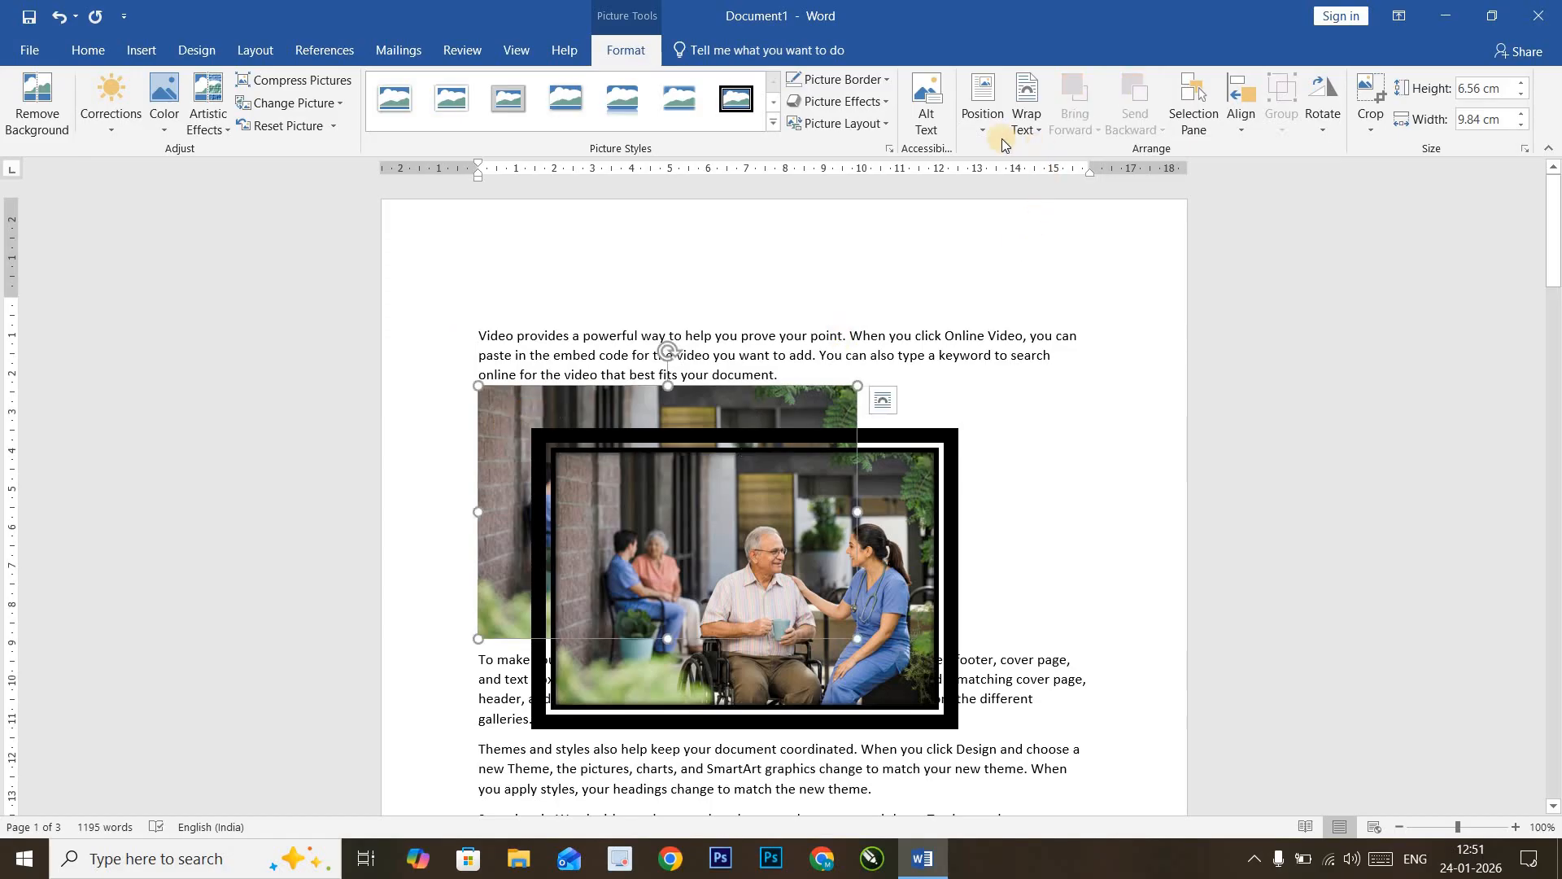
click(1025, 130)
click(1077, 290)
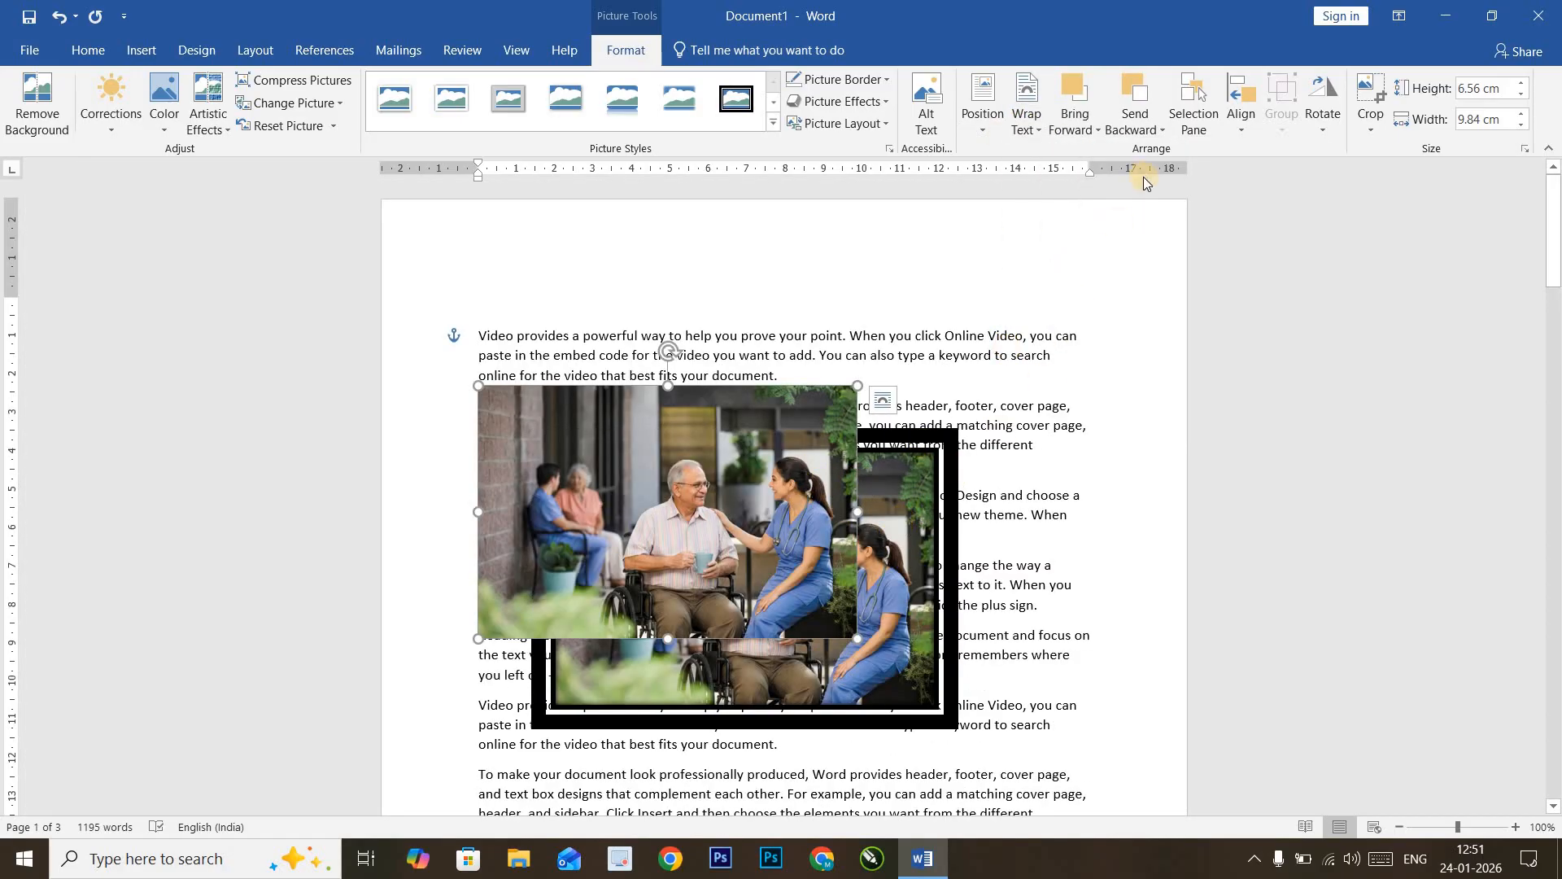
Step: Send the unframed picture to the back, and place it behind the text
click(1094, 132)
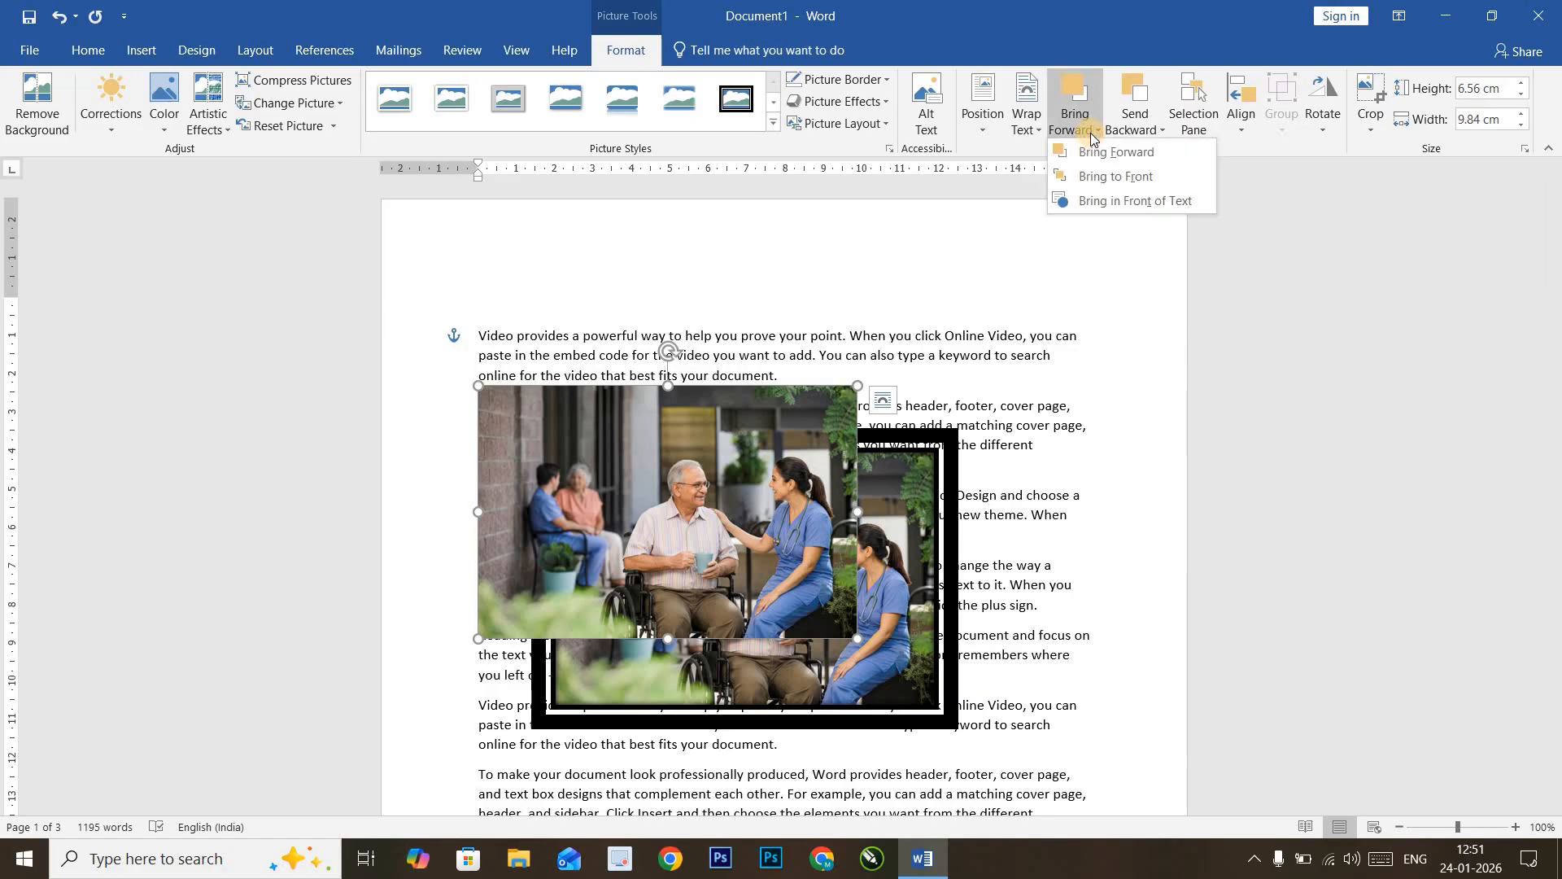
click(1138, 116)
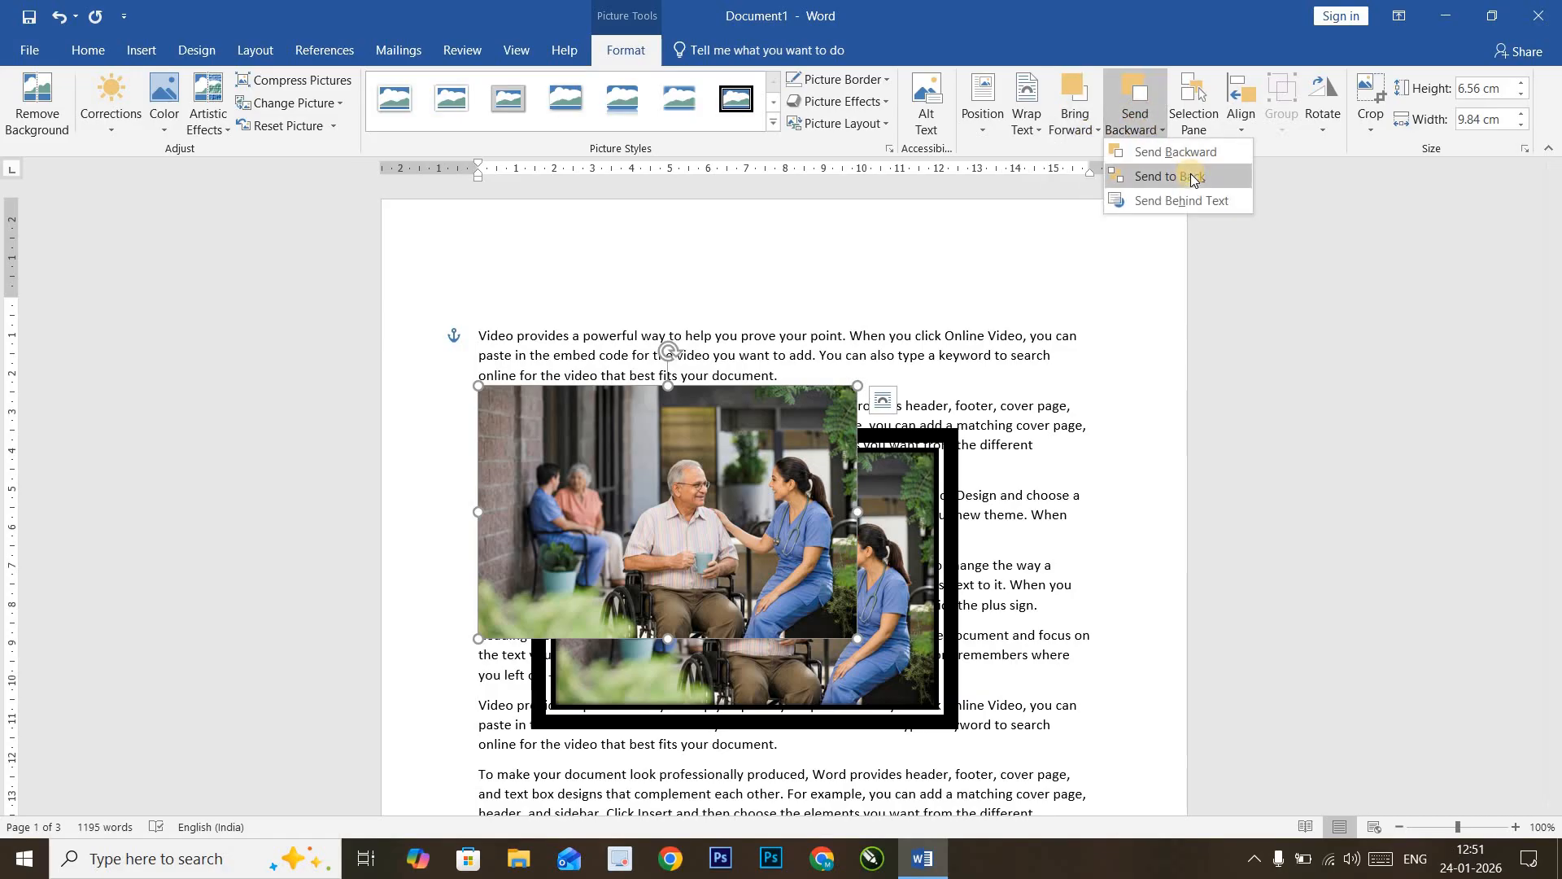
click(1192, 178)
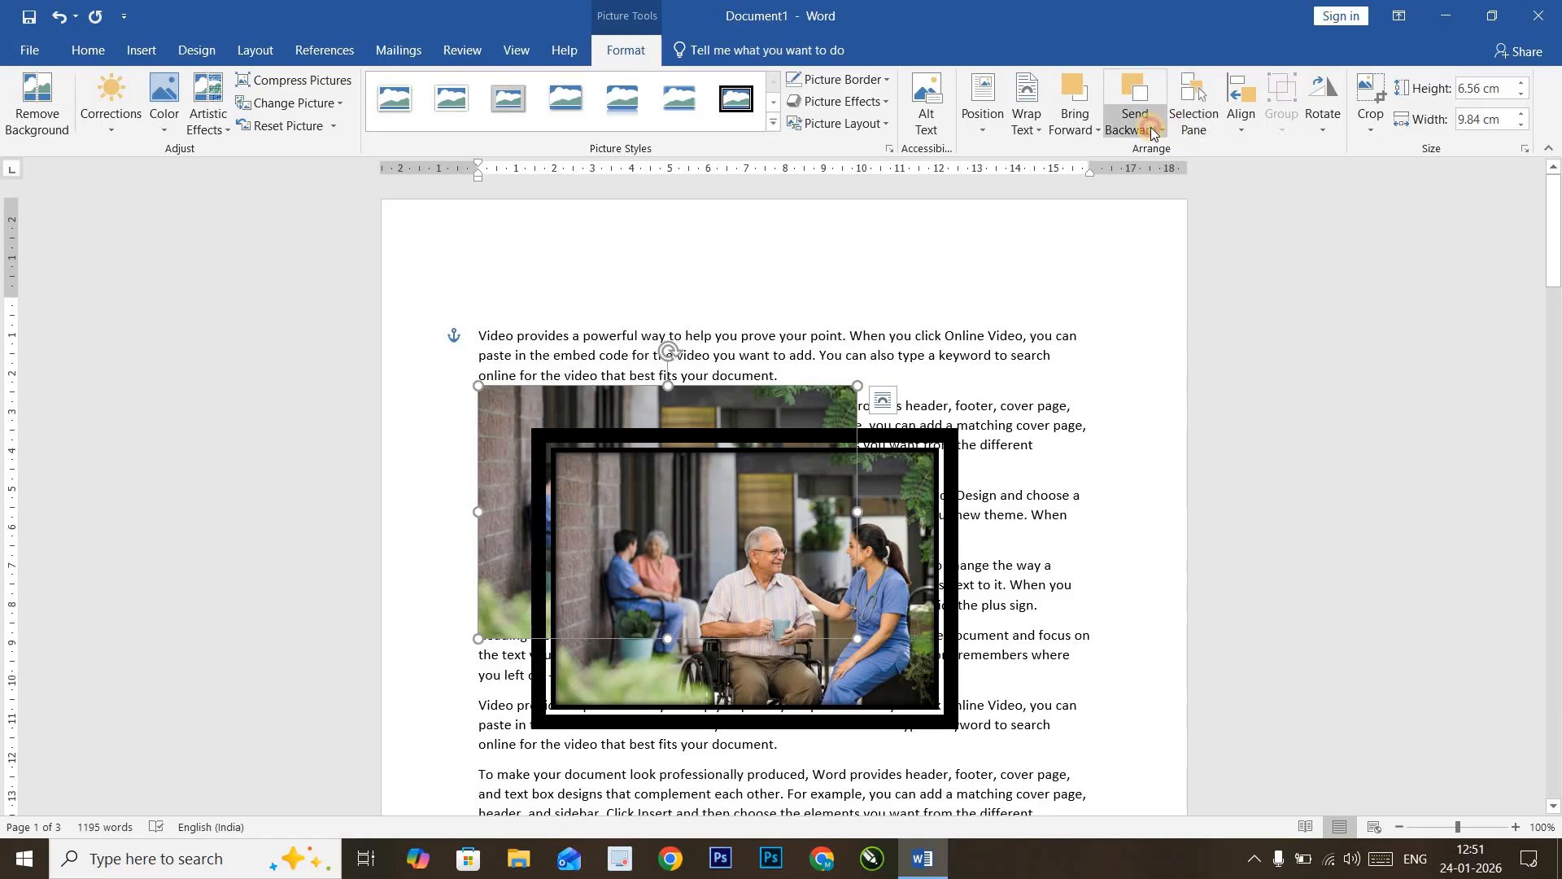
click(1163, 130)
click(1186, 202)
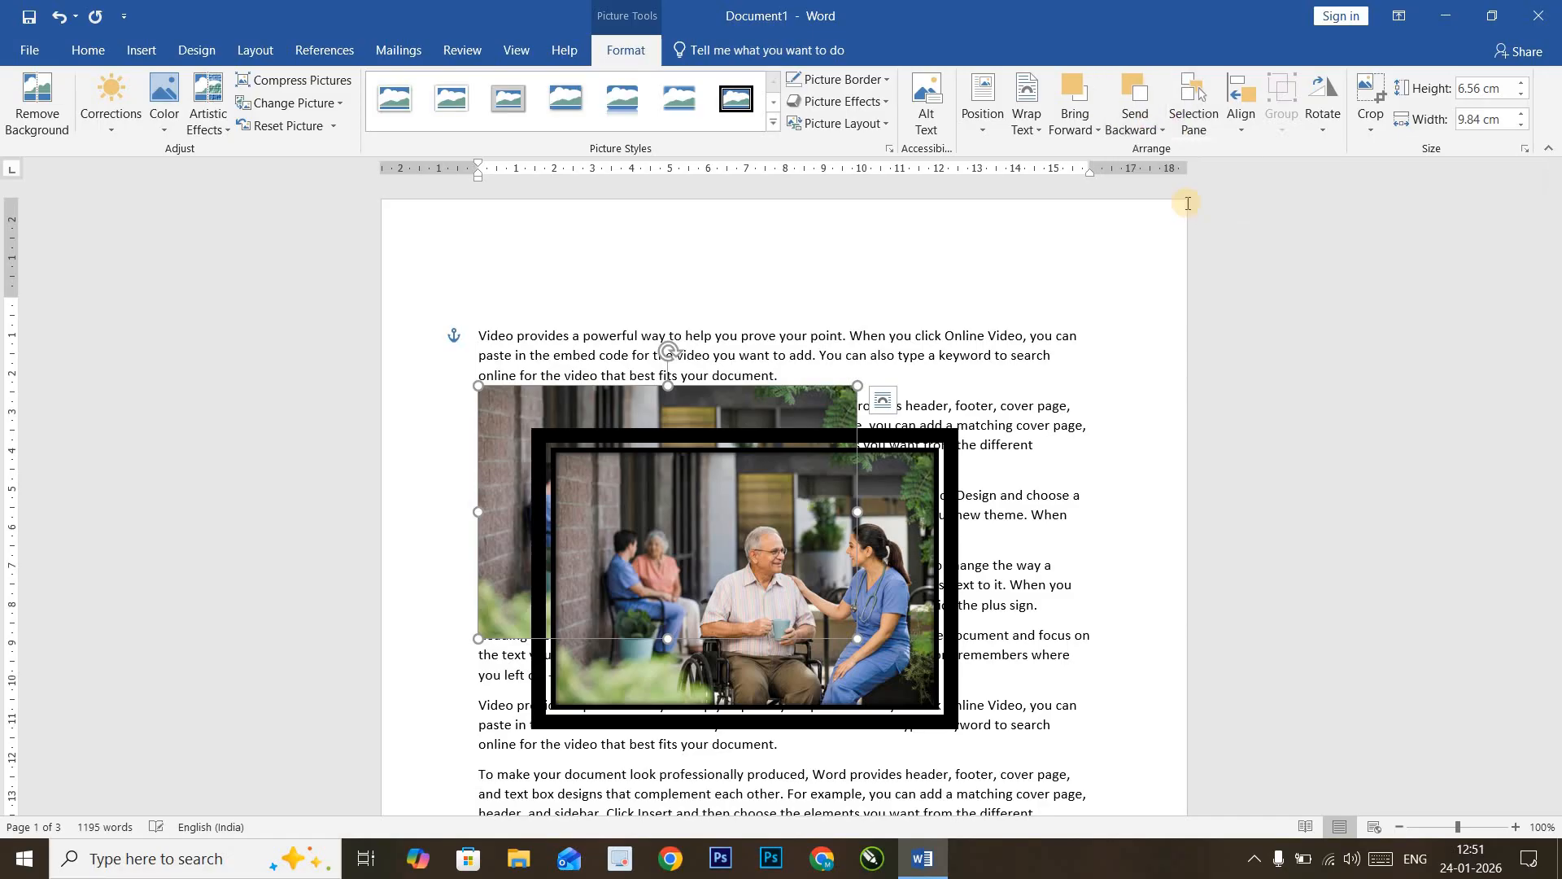
Step: Bring the unframed picture in front of the text, and bring it forward over the framed picture
click(1074, 122)
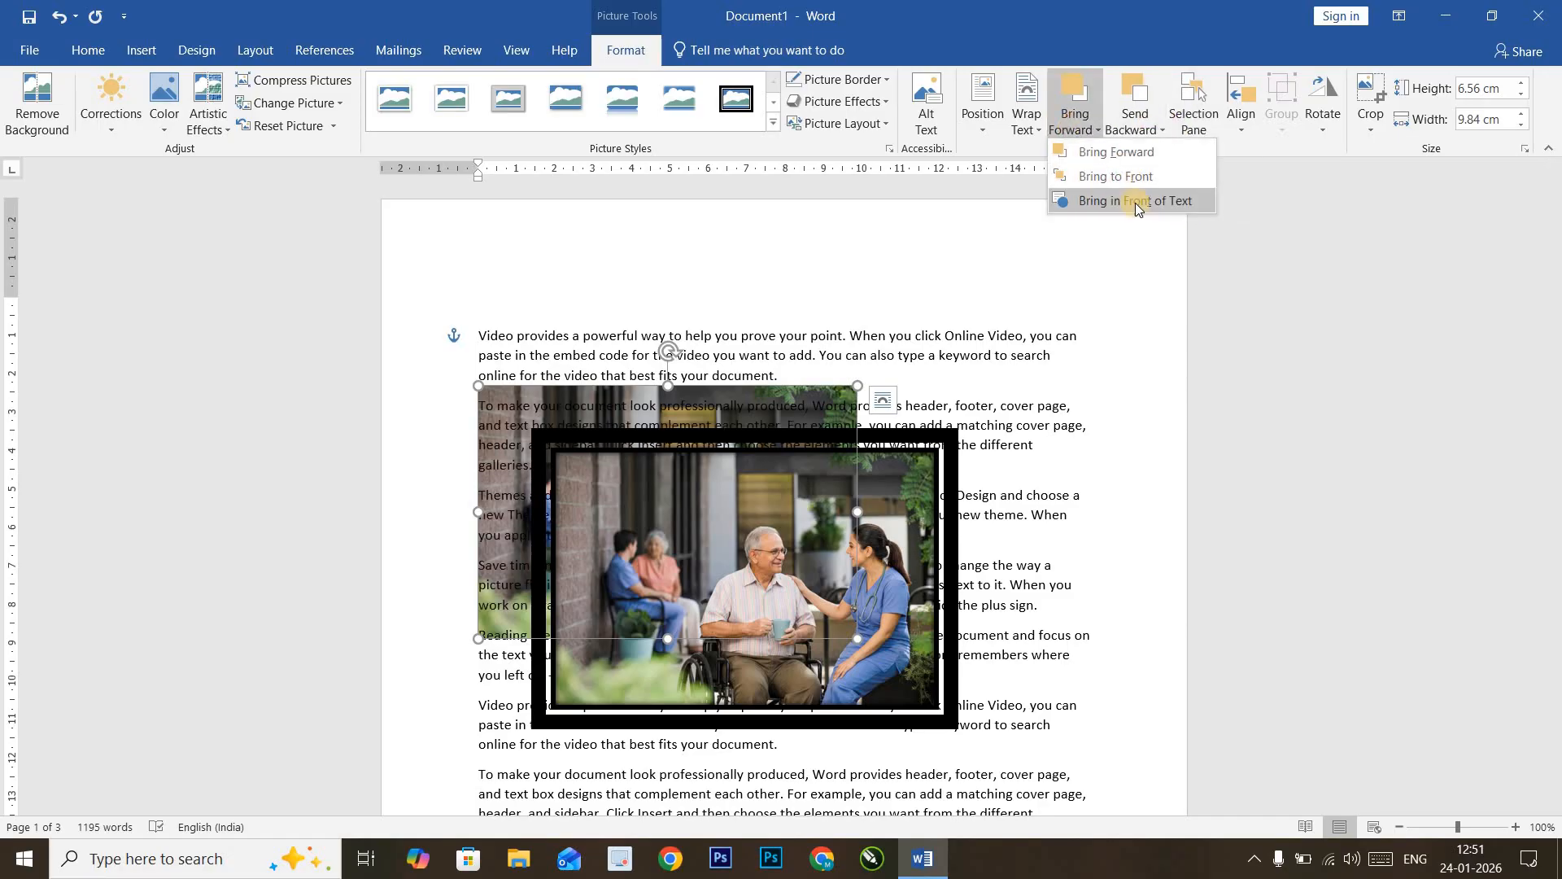
click(1136, 201)
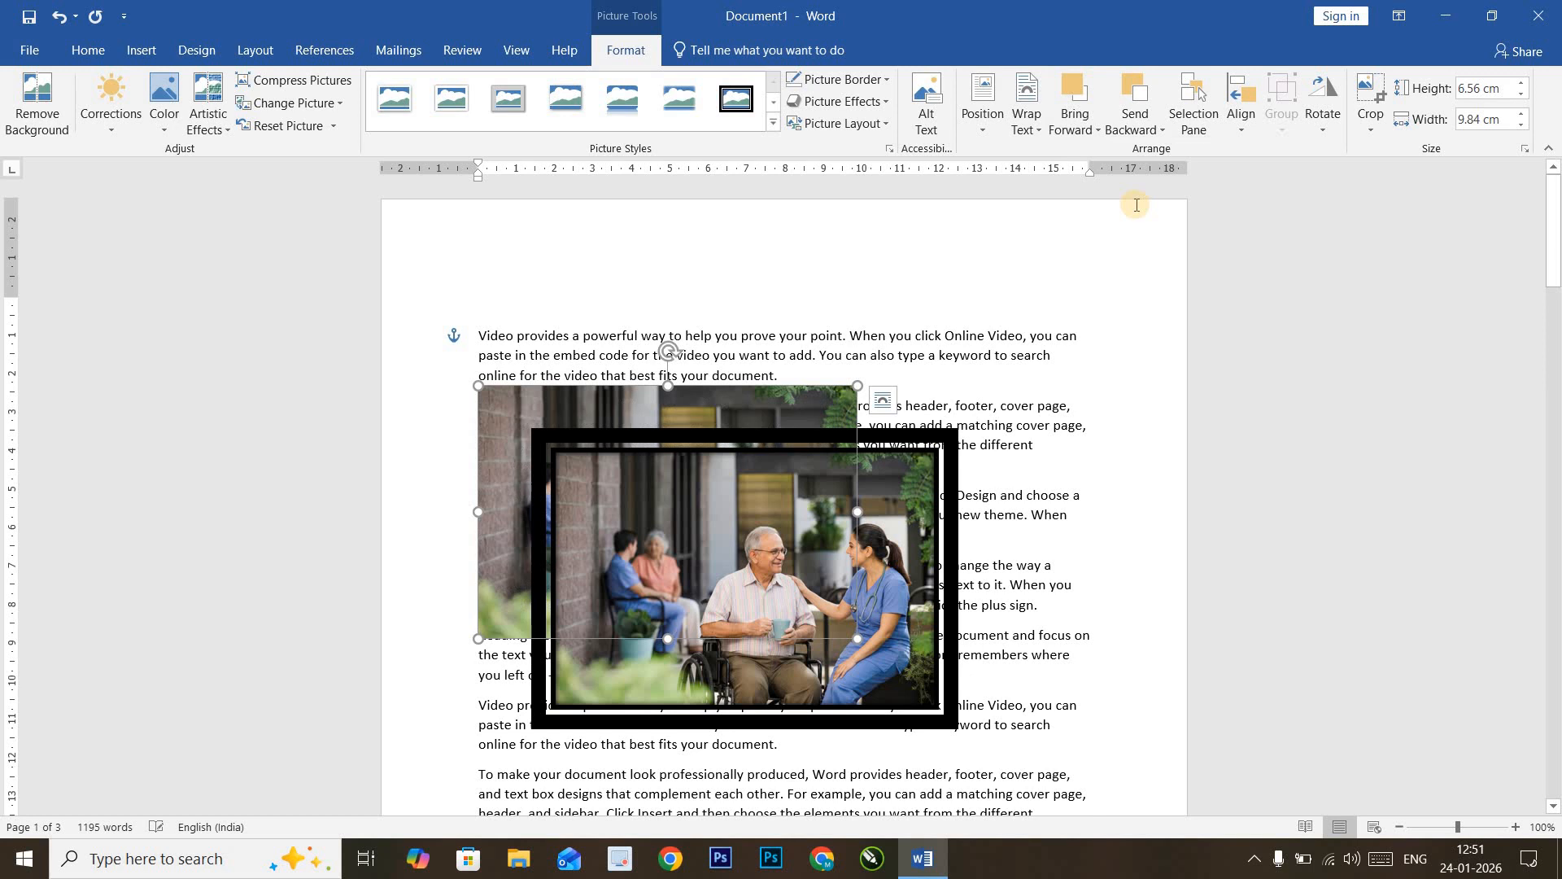
click(1074, 122)
click(1119, 155)
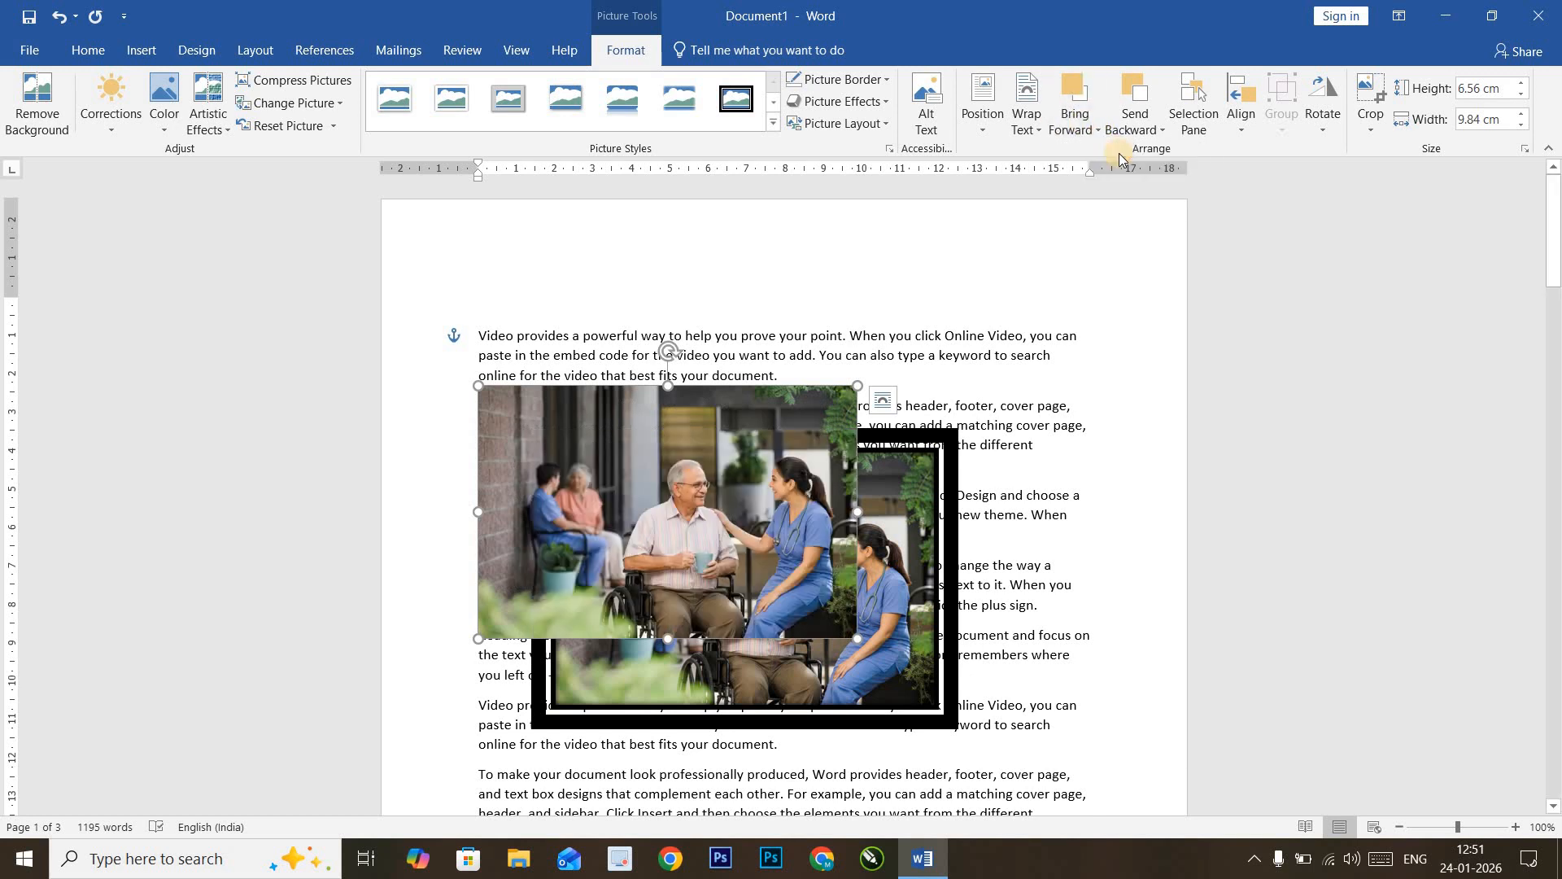
click(1082, 124)
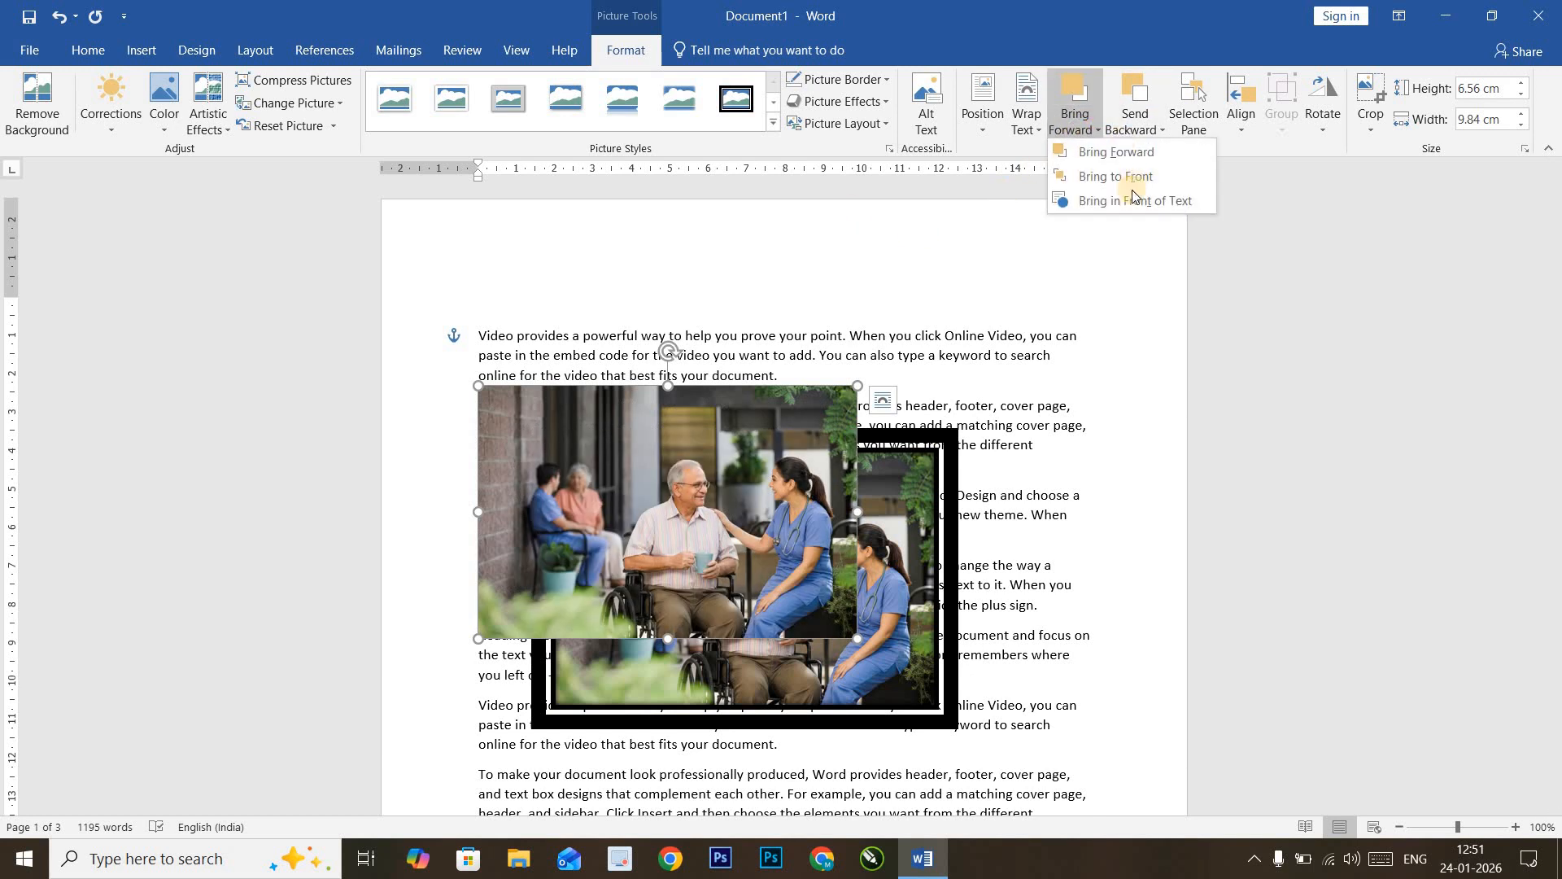
Step: Show the Selection pane, move the unframed picture slightly higher on the page, and select the framed picture
click(1131, 123)
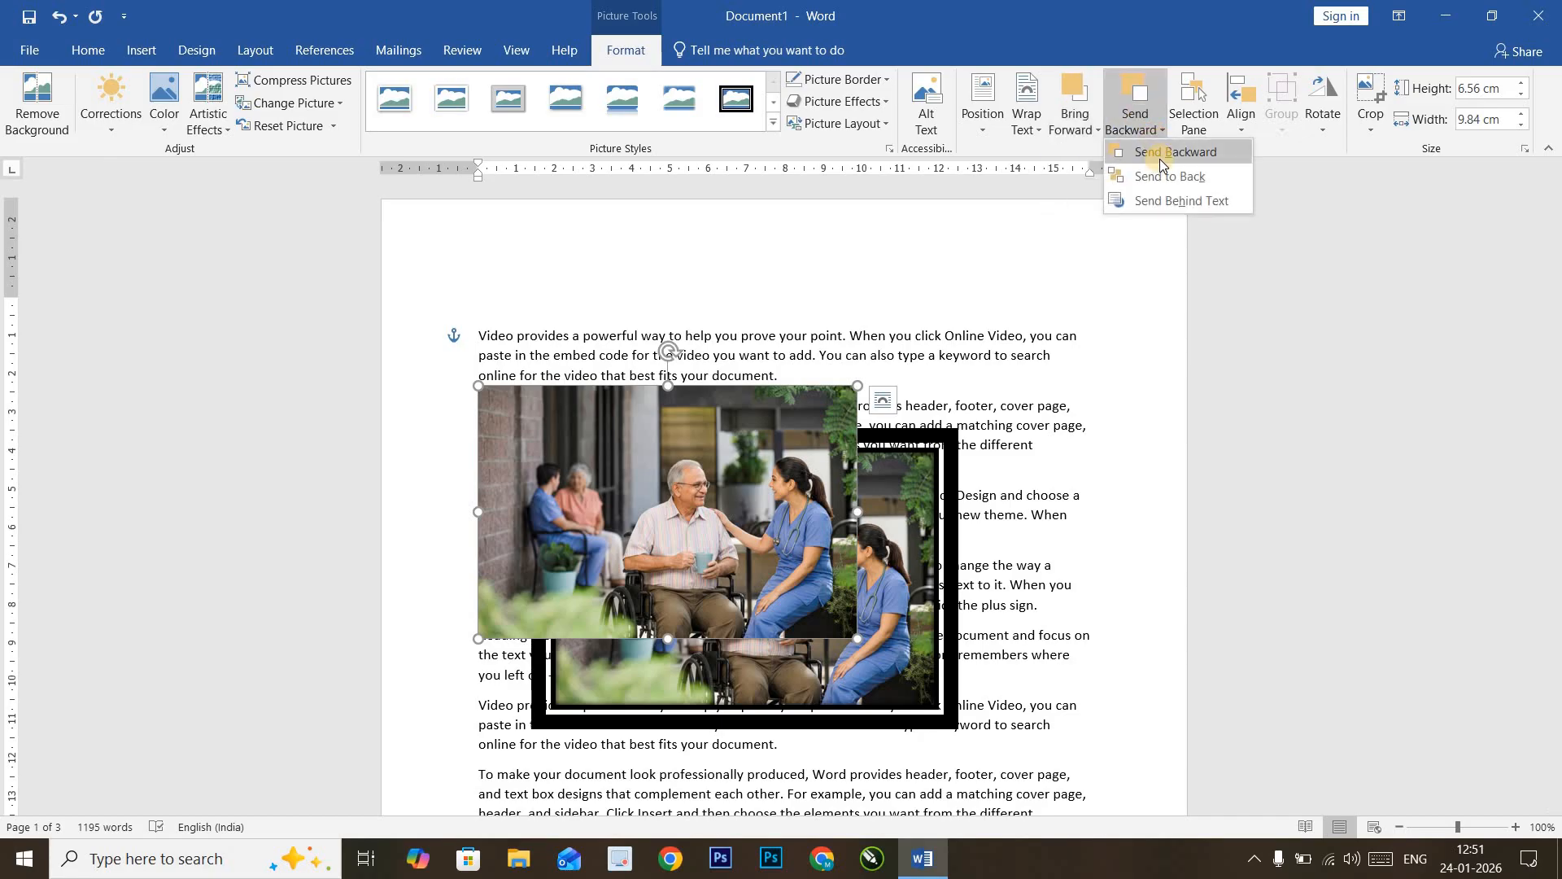
click(1090, 131)
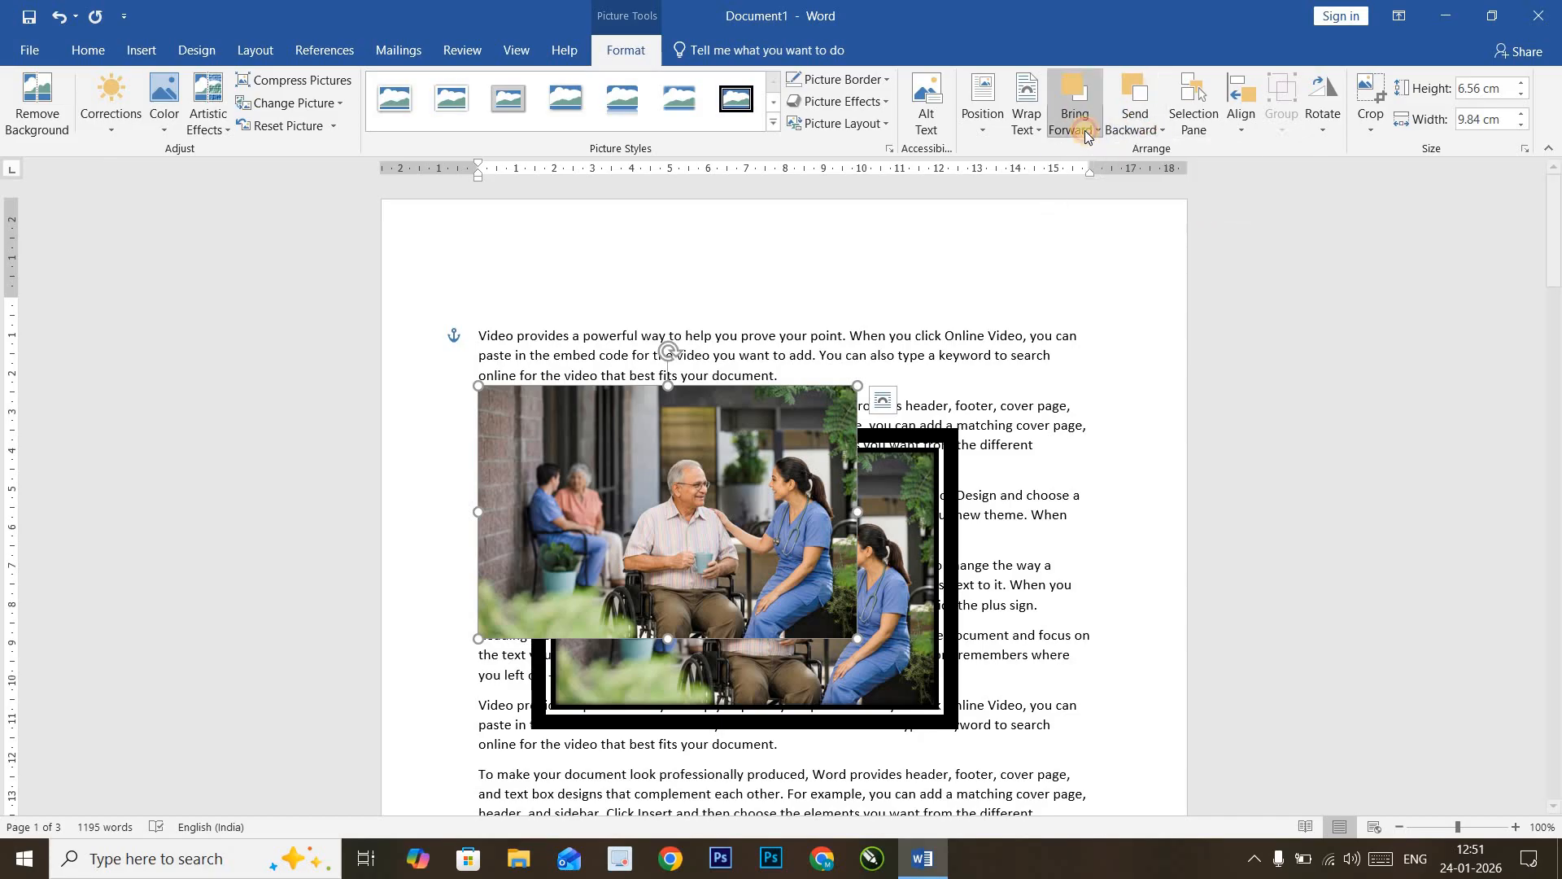
click(1194, 106)
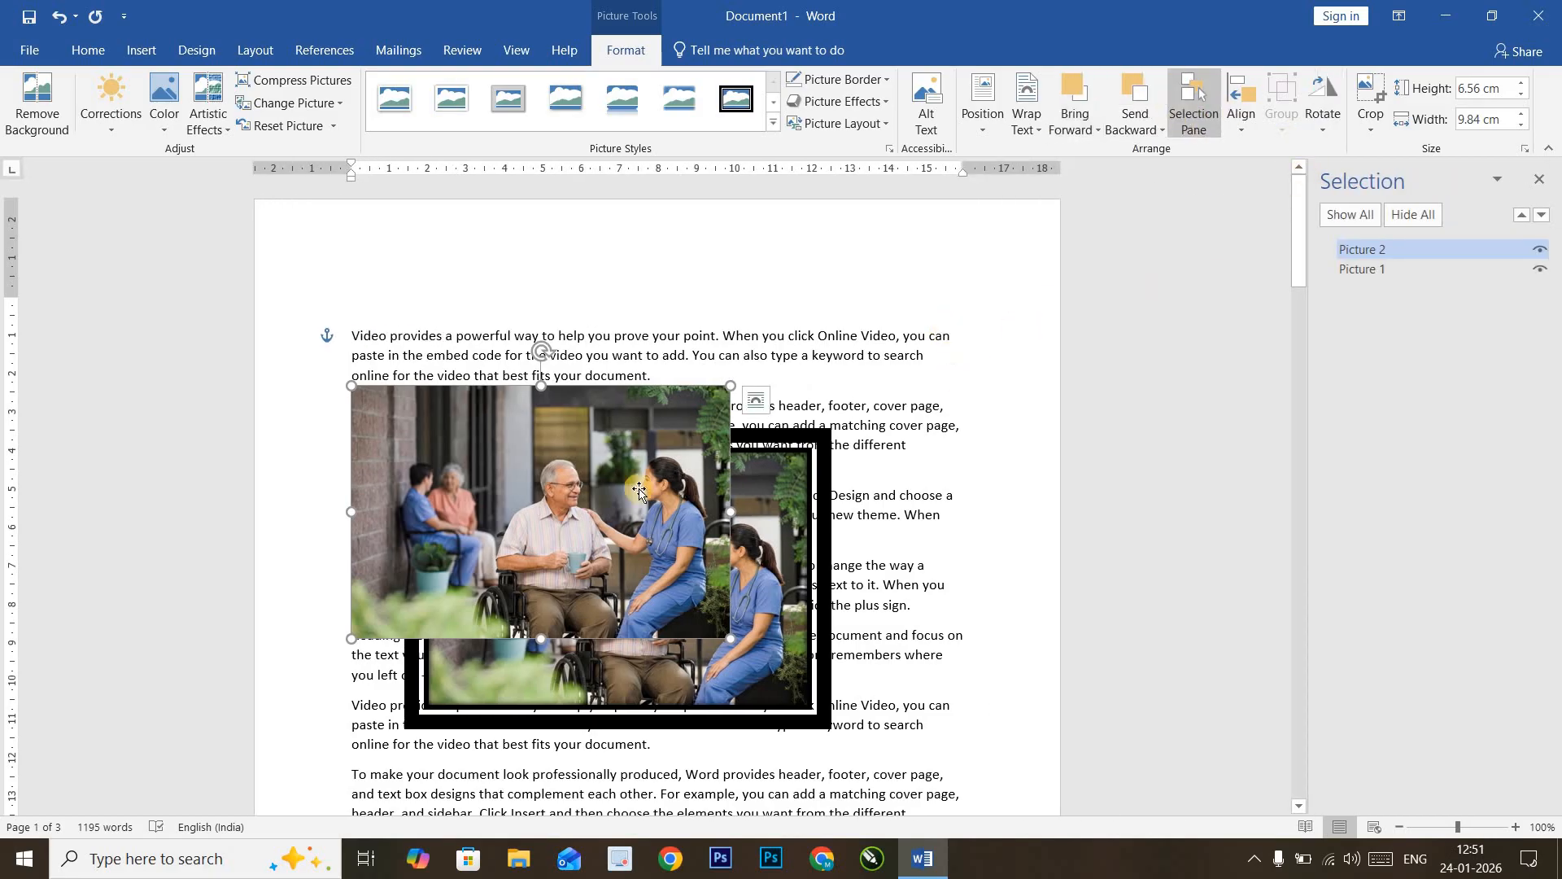
drag(584, 457, 598, 409)
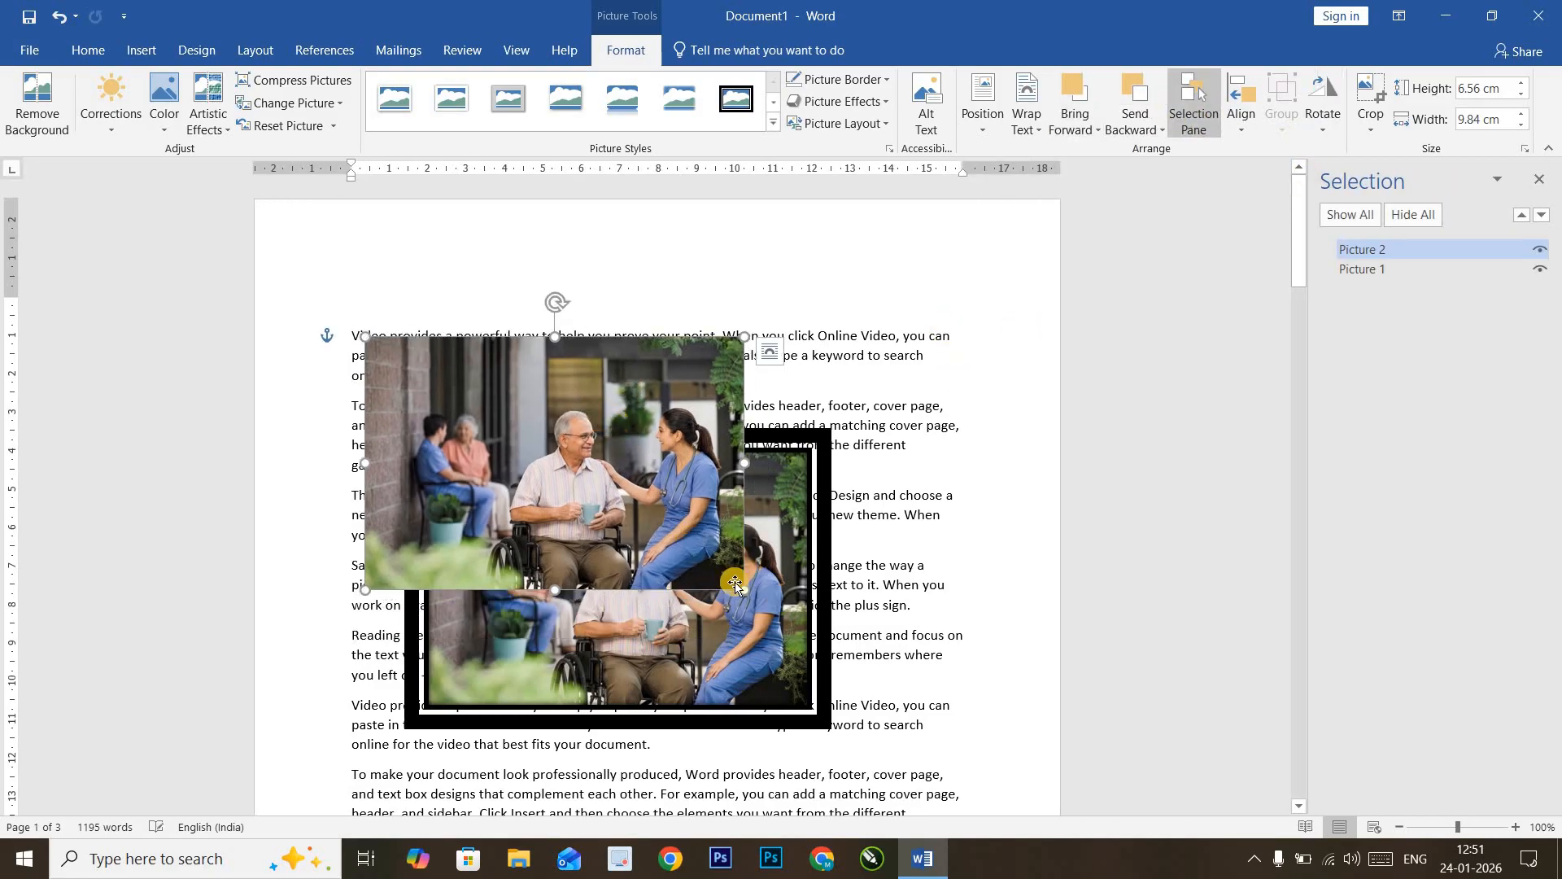
click(764, 651)
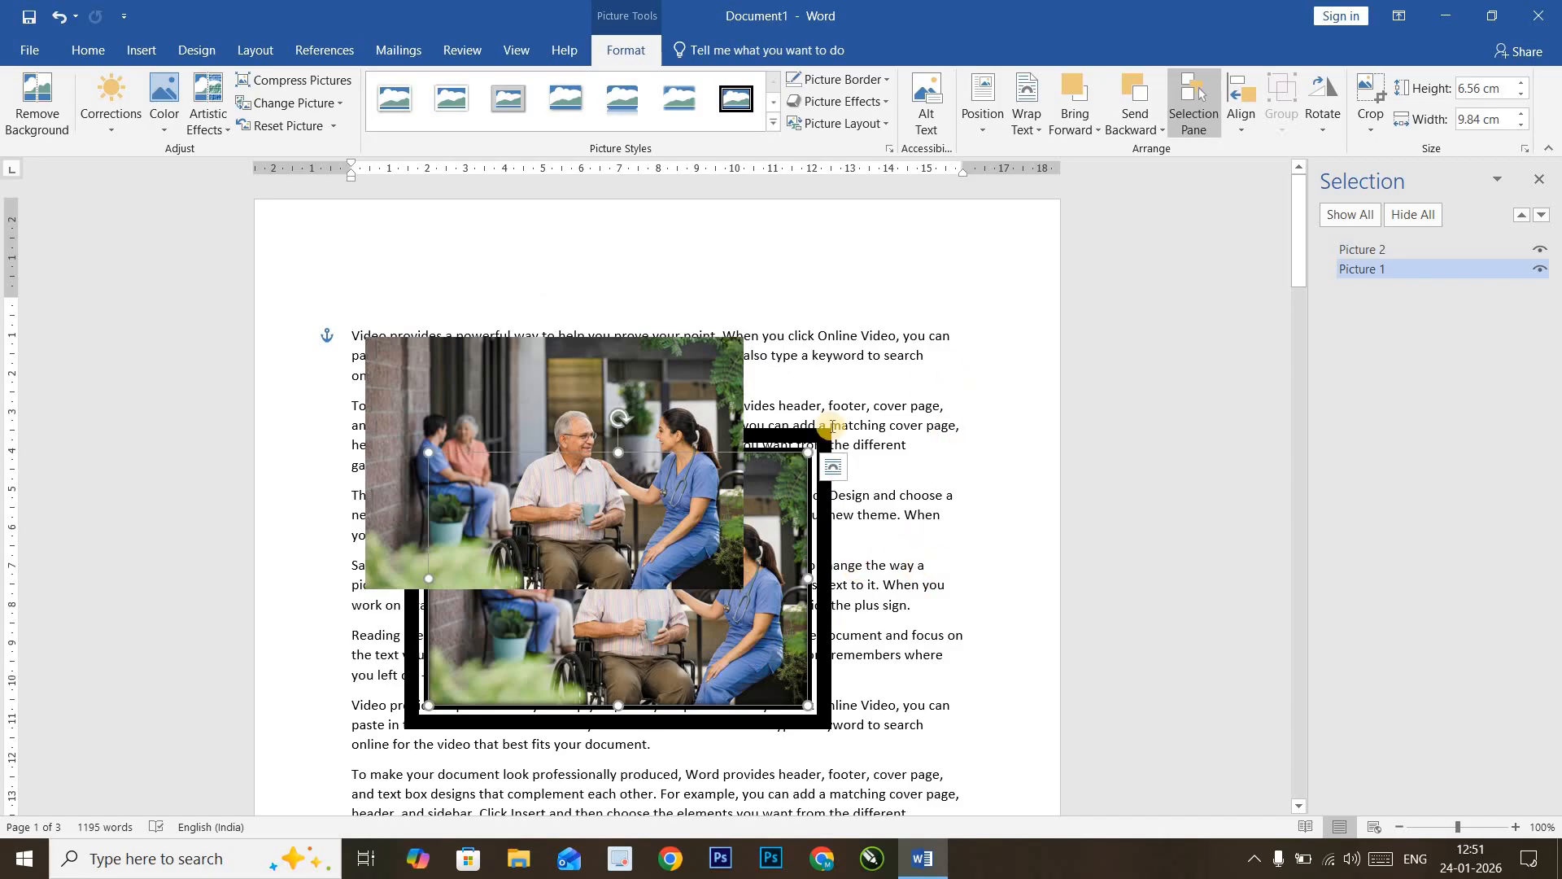
Step: Compare the print preview with Picture 2 visible and hidden, and close the Selection pane with the picture shown again
key(ctrl+p)
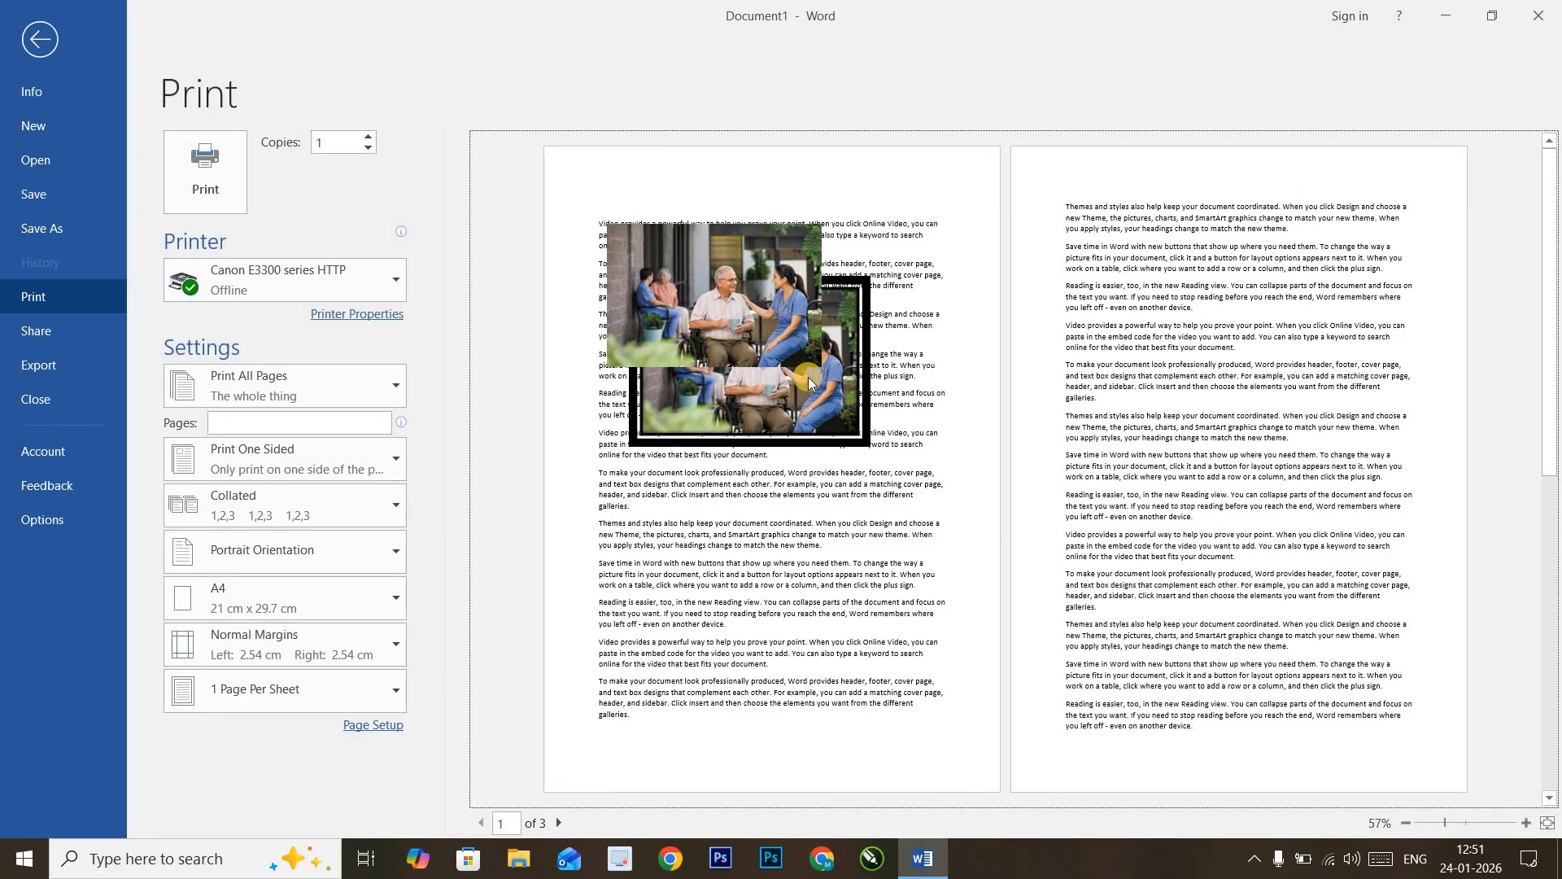
key(Escape)
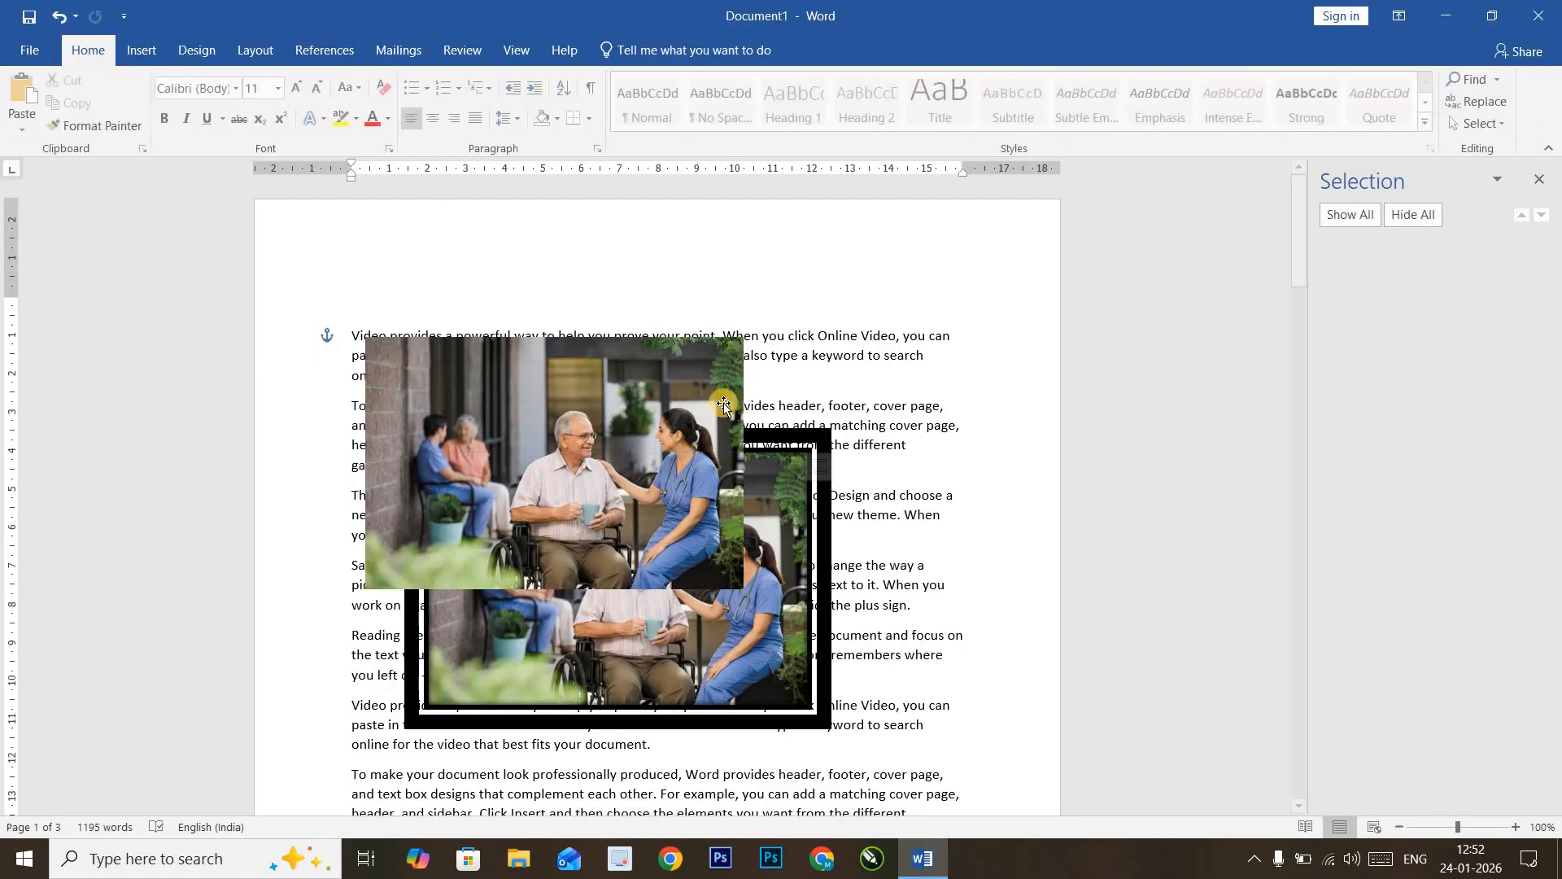
click(680, 383)
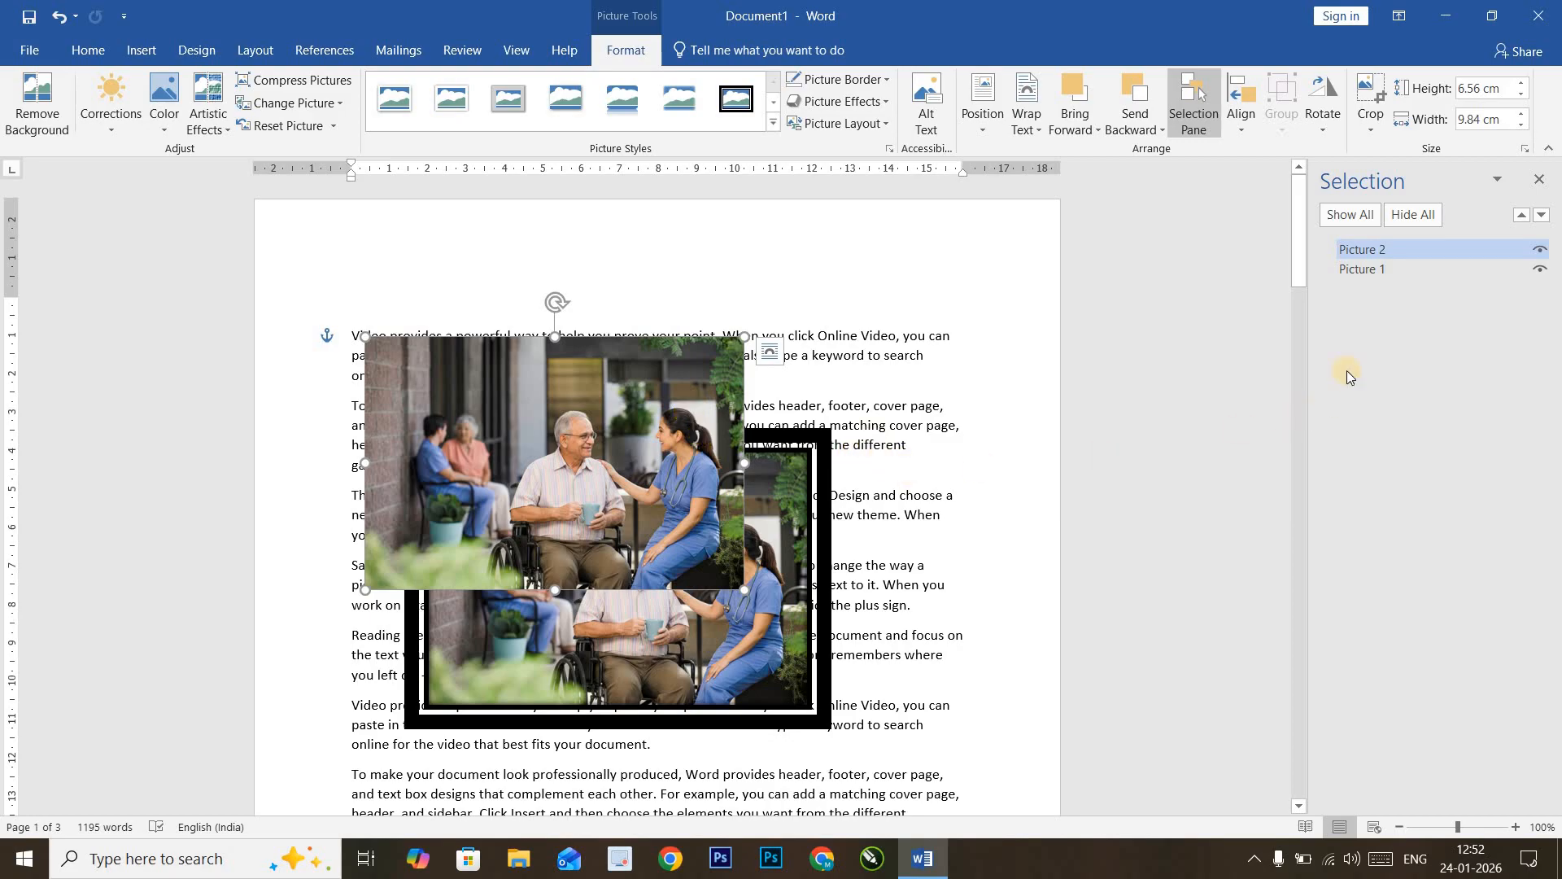
click(1539, 250)
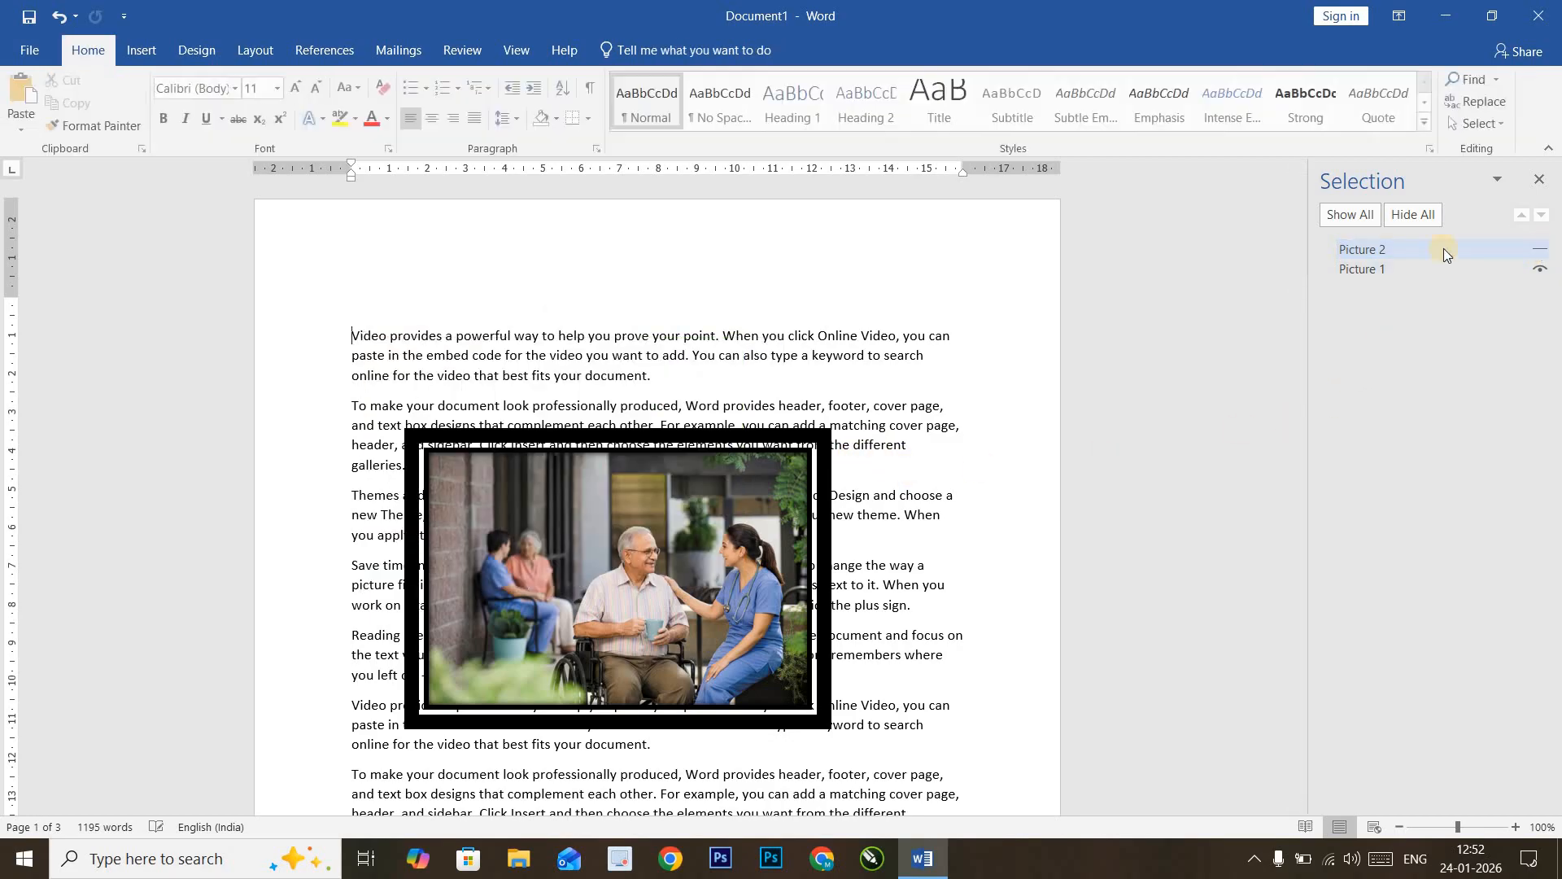
key(ctrl+p)
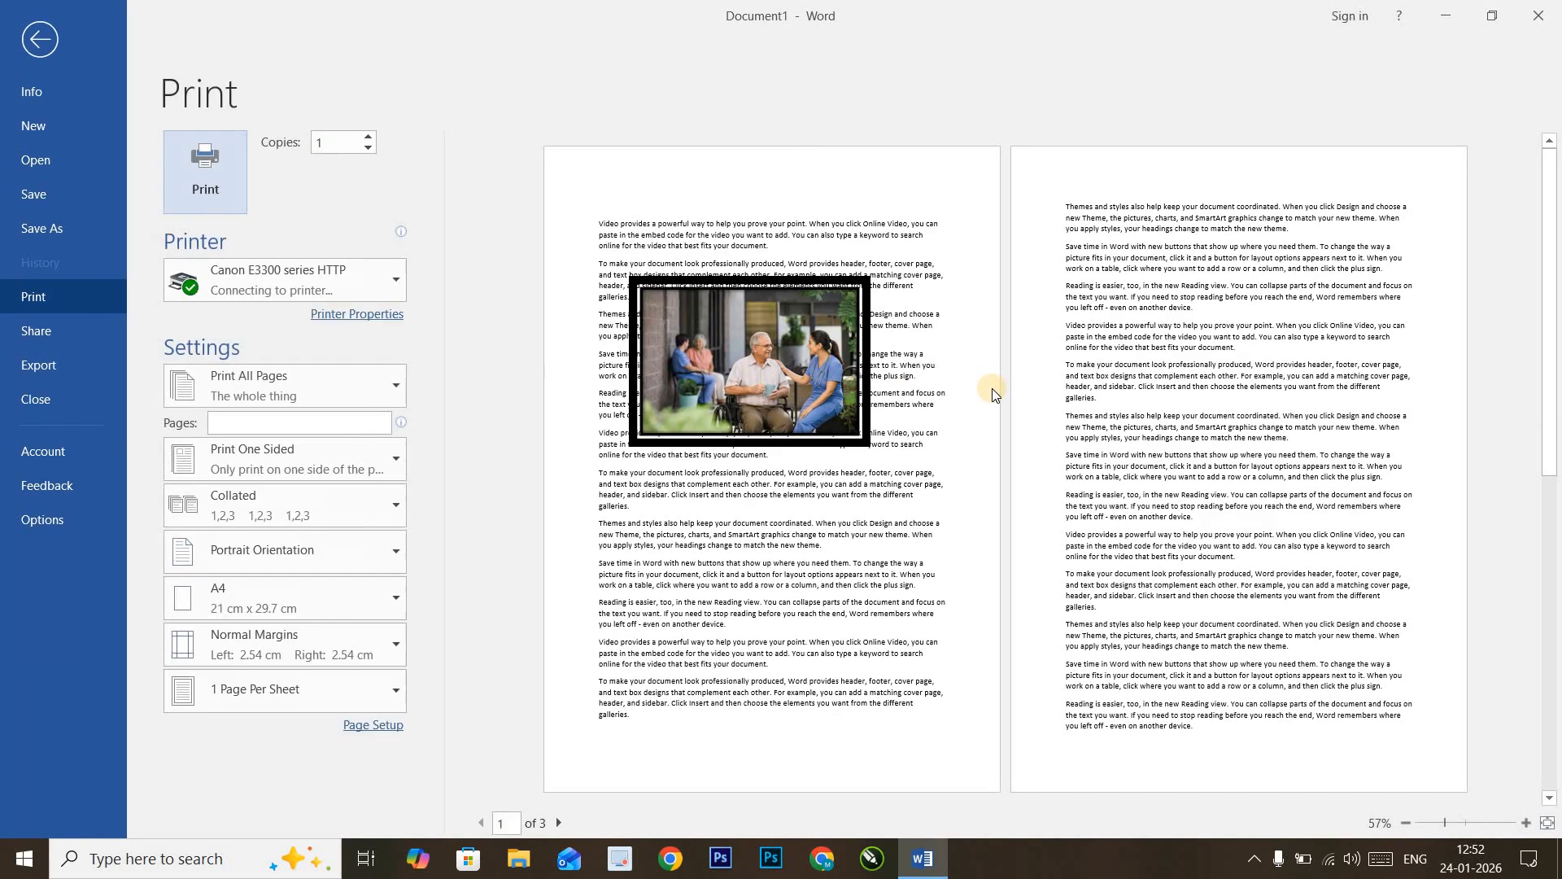
key(Escape)
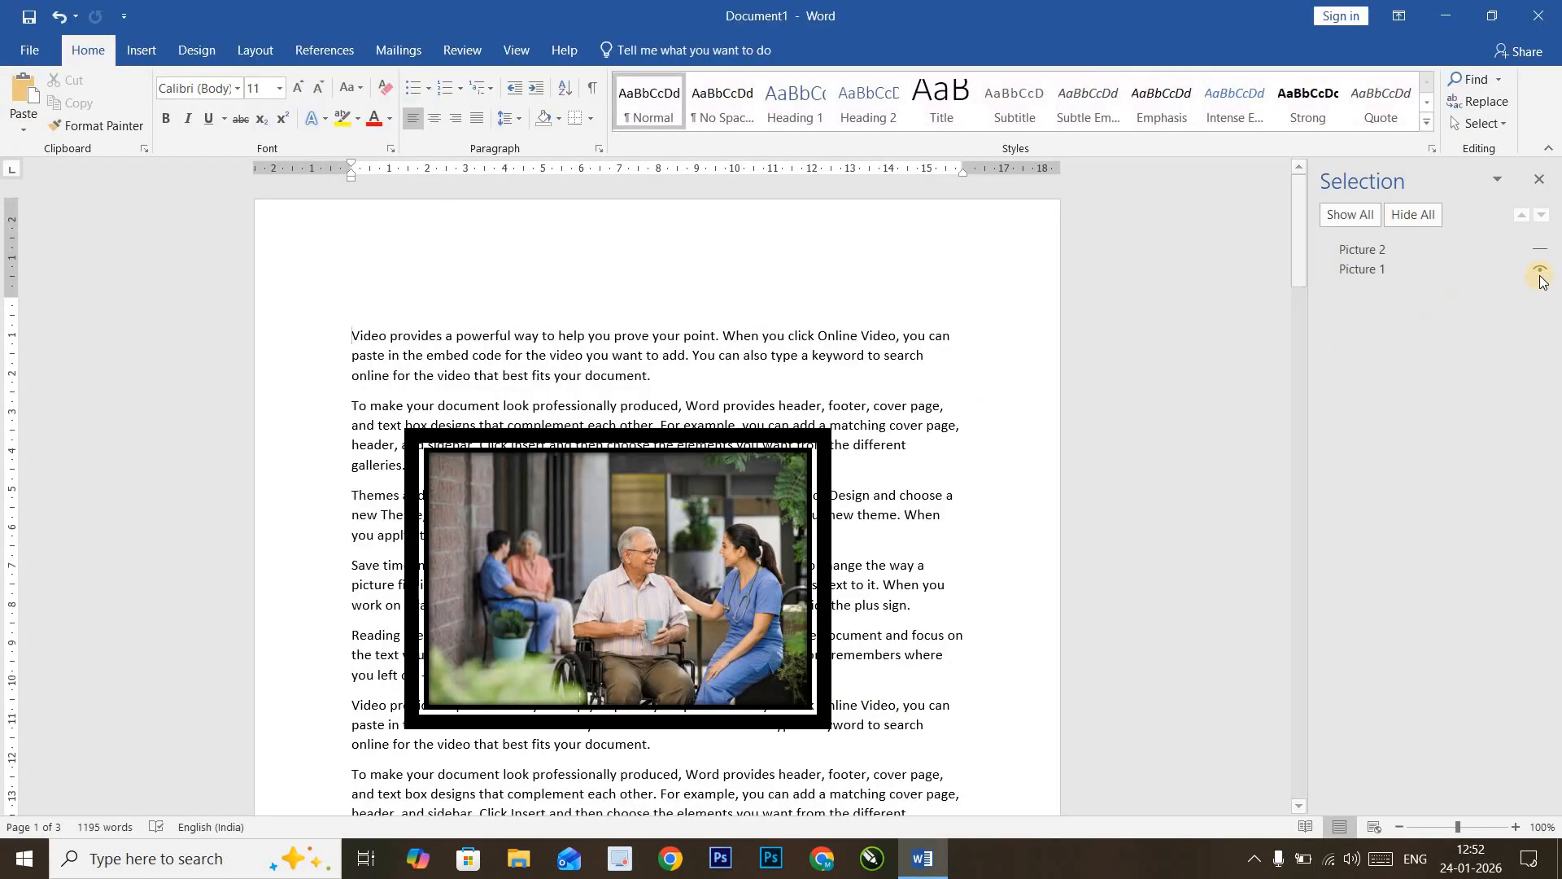
click(1540, 251)
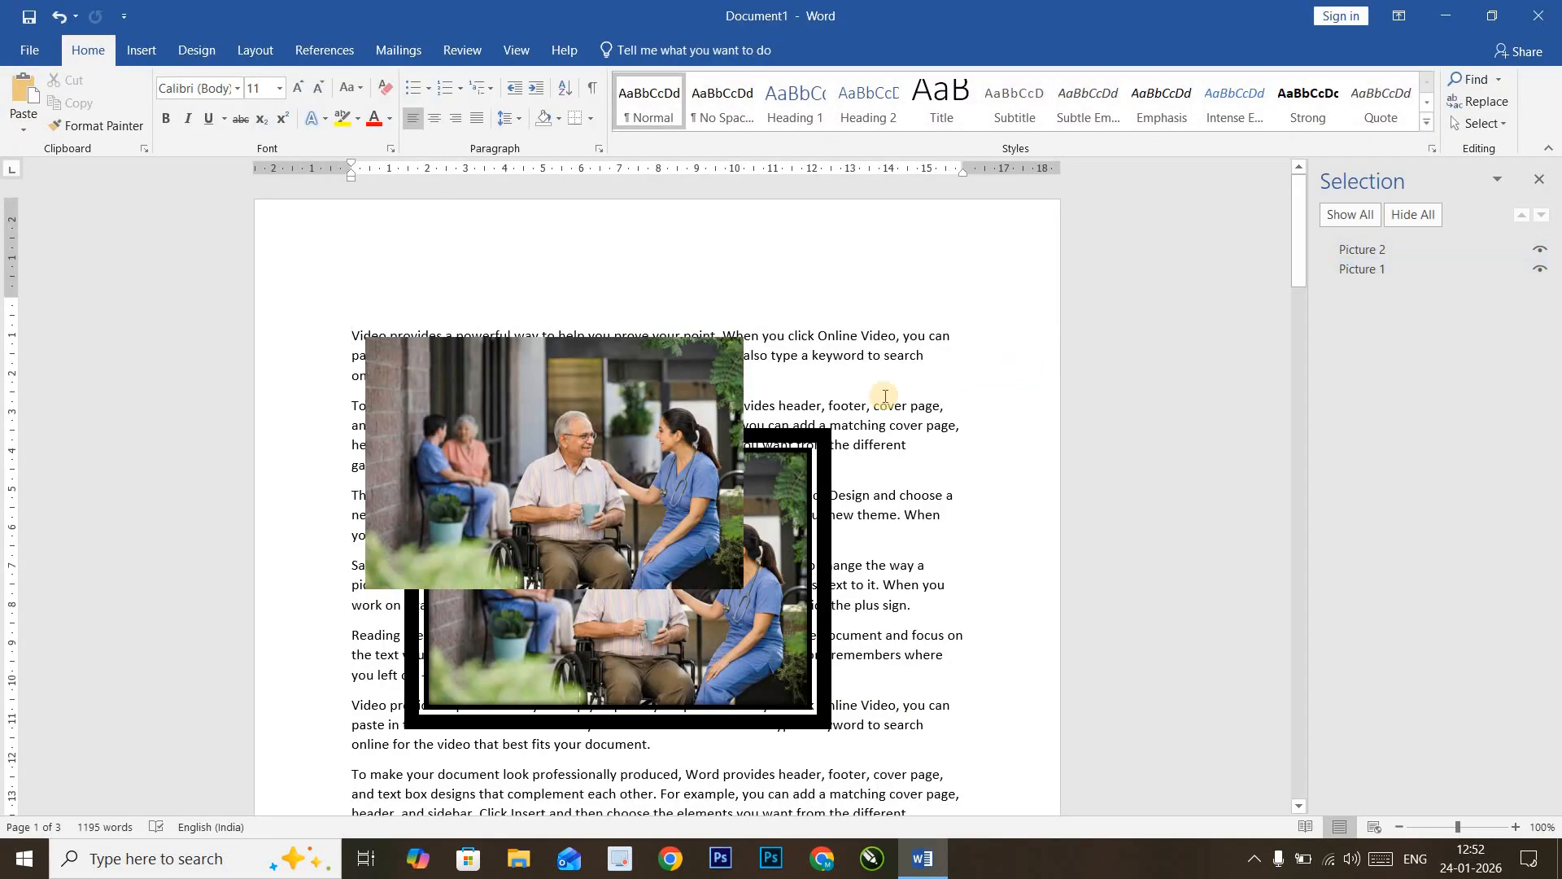
click(1539, 181)
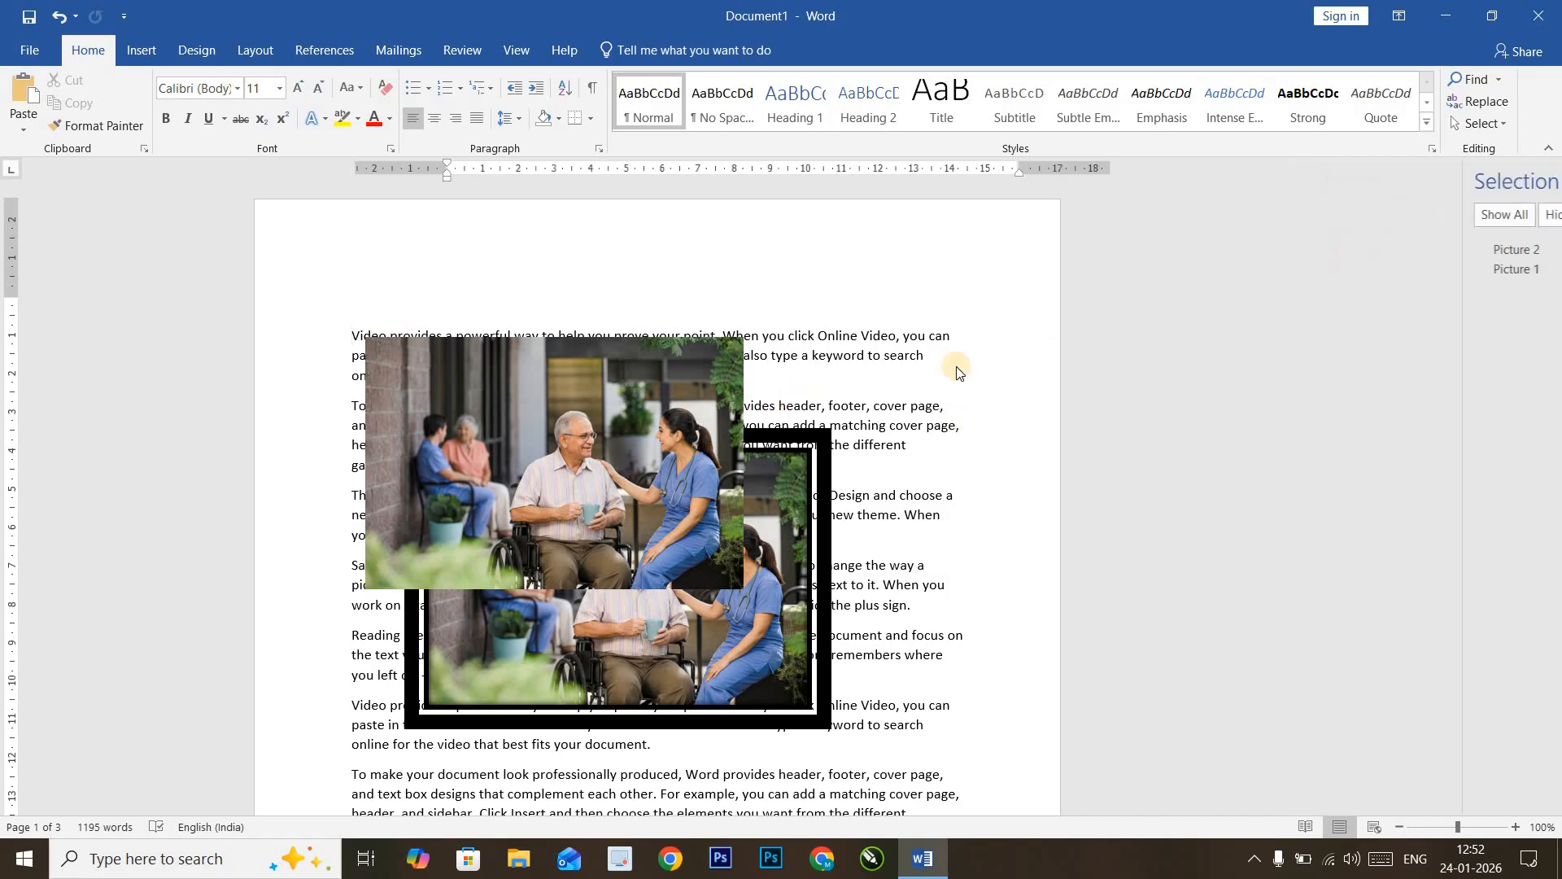
Step: Align the unframed picture to the left relative to the page margin
click(774, 394)
click(618, 51)
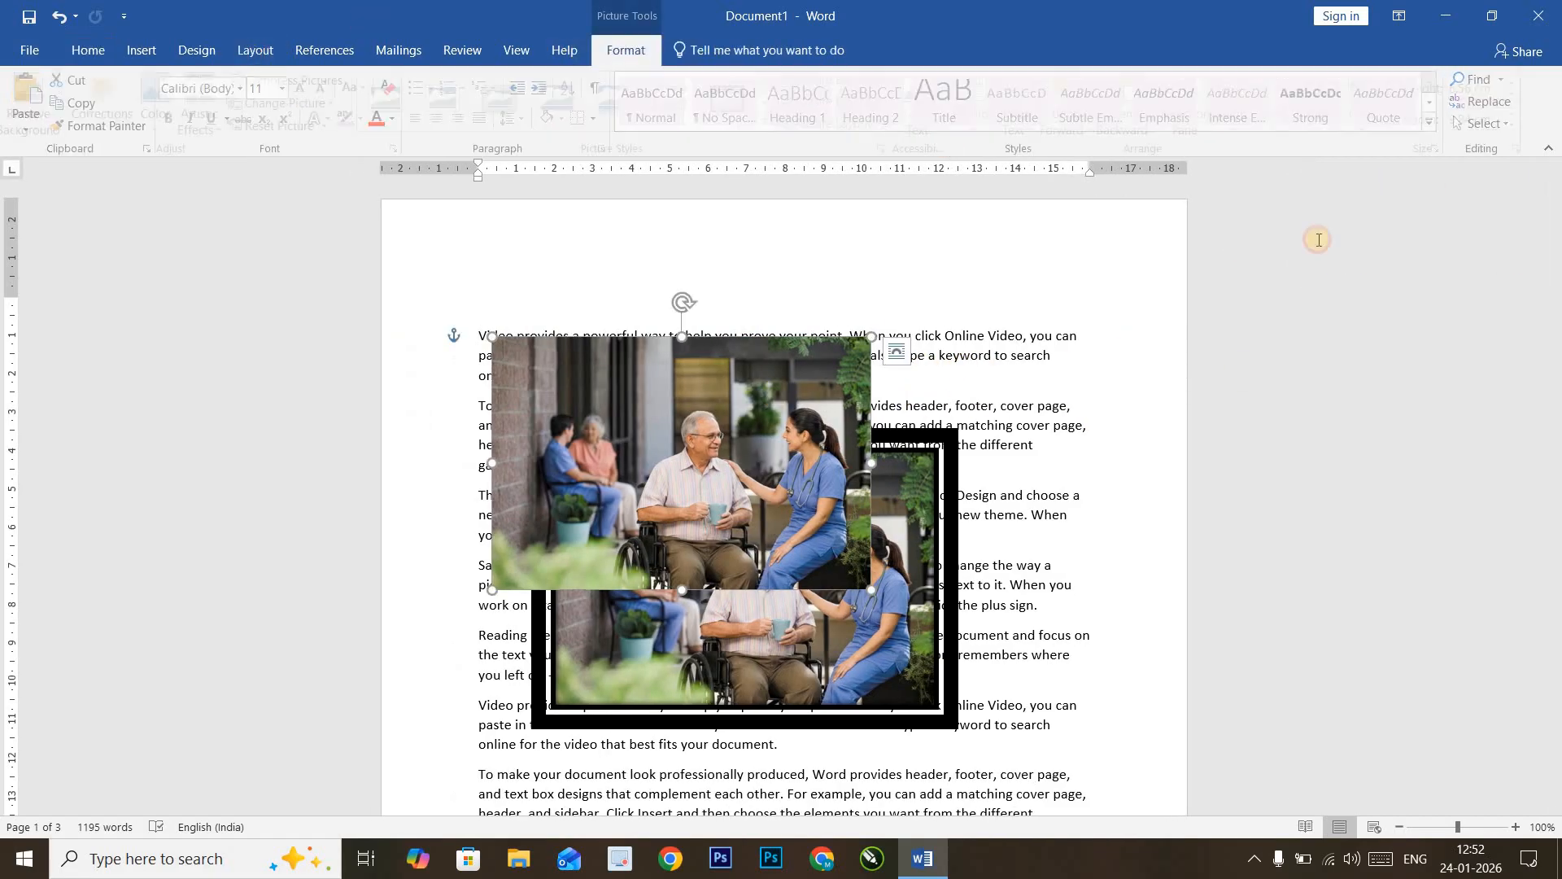
click(1236, 130)
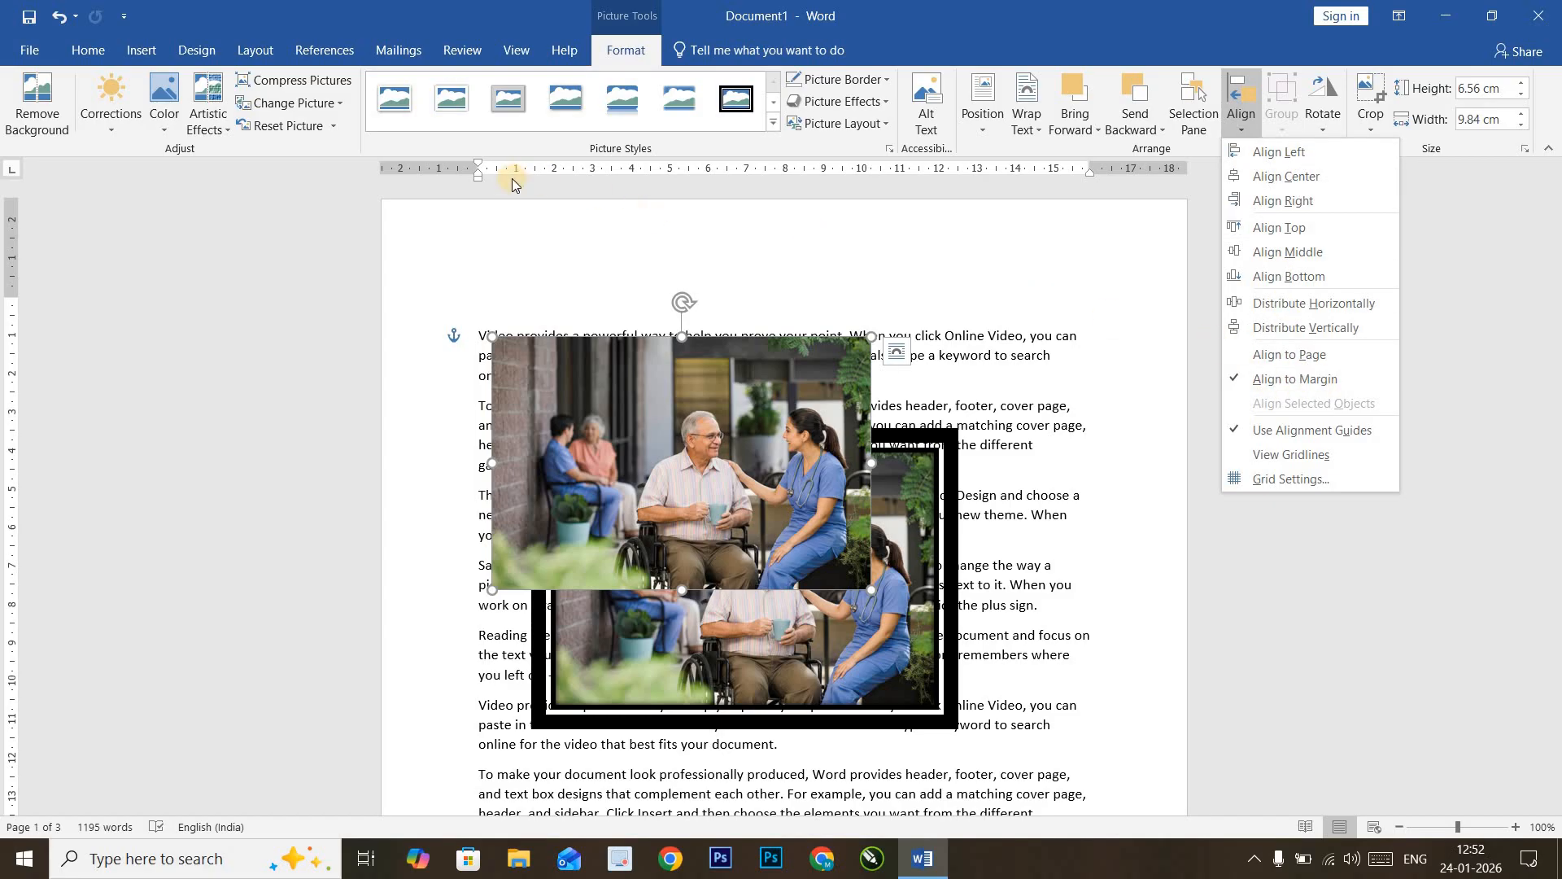
click(476, 184)
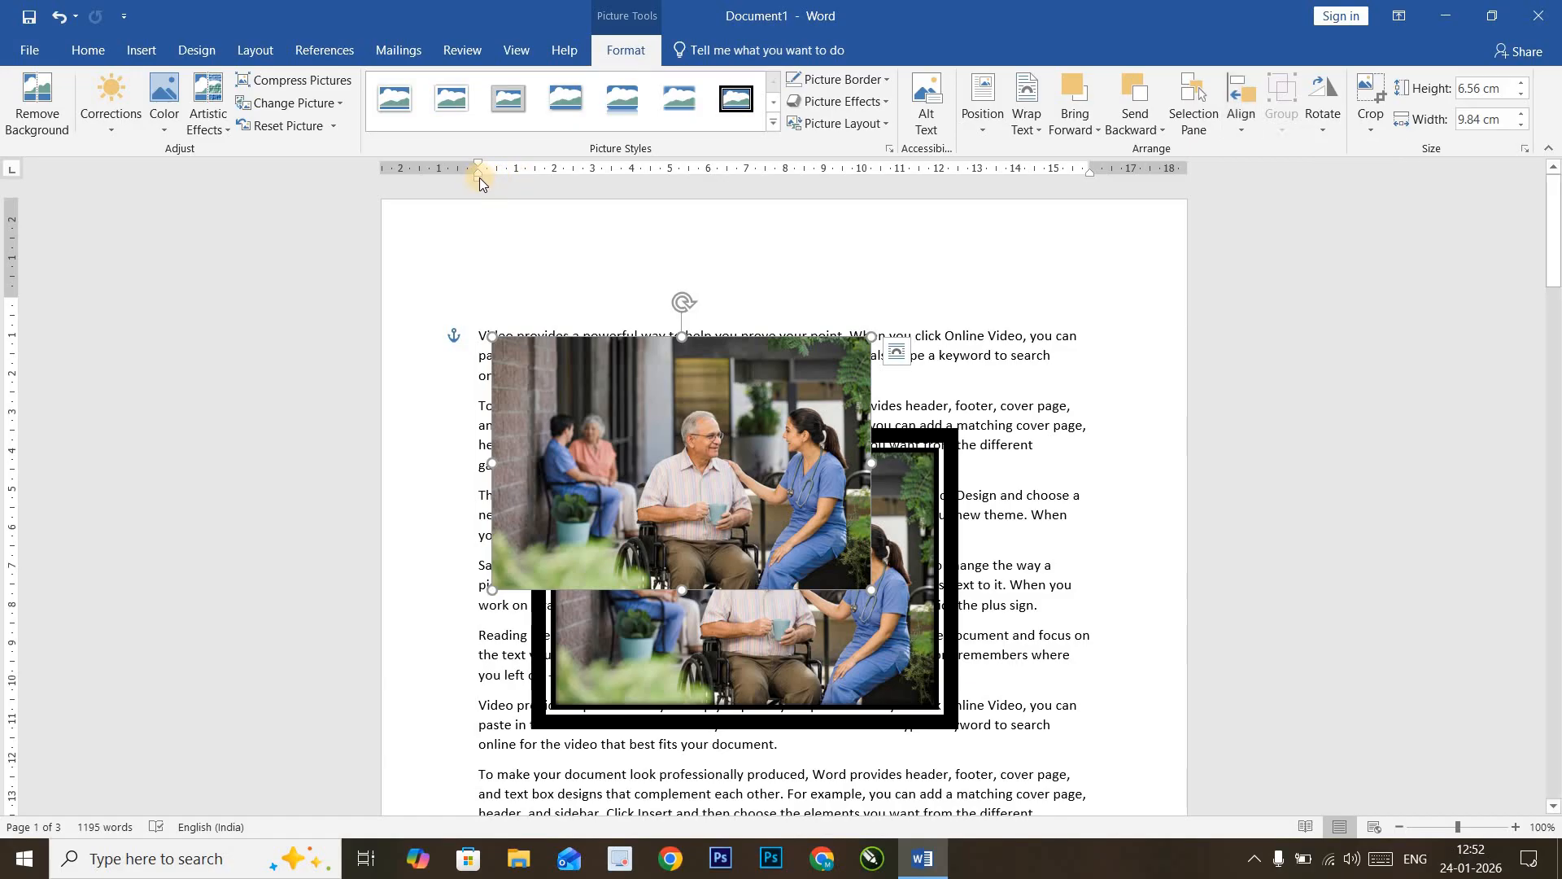
drag(478, 185, 478, 184)
click(1248, 114)
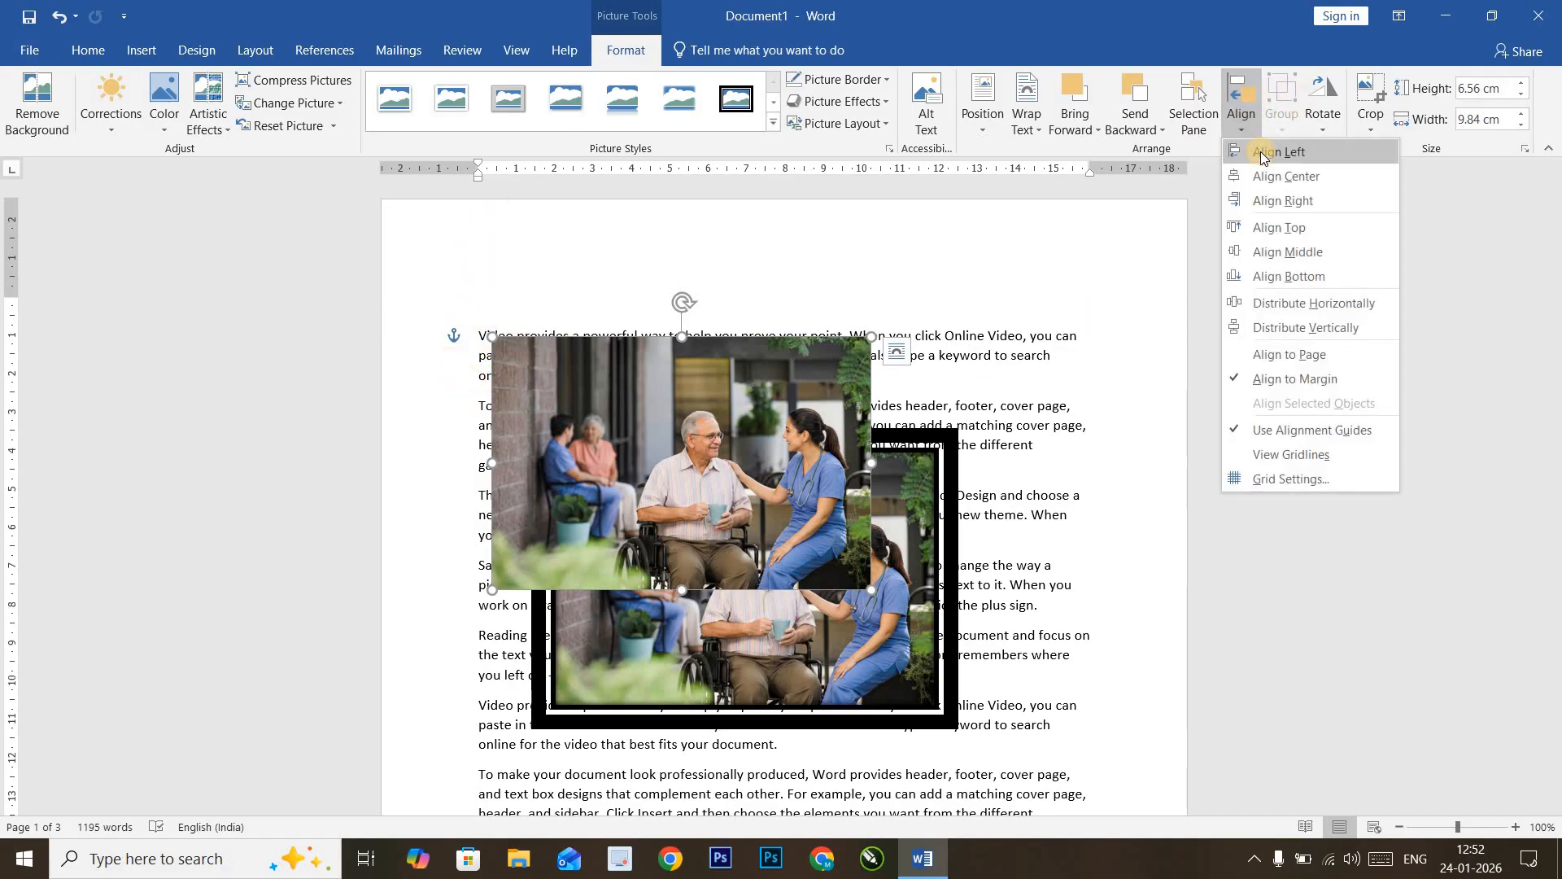
click(1263, 152)
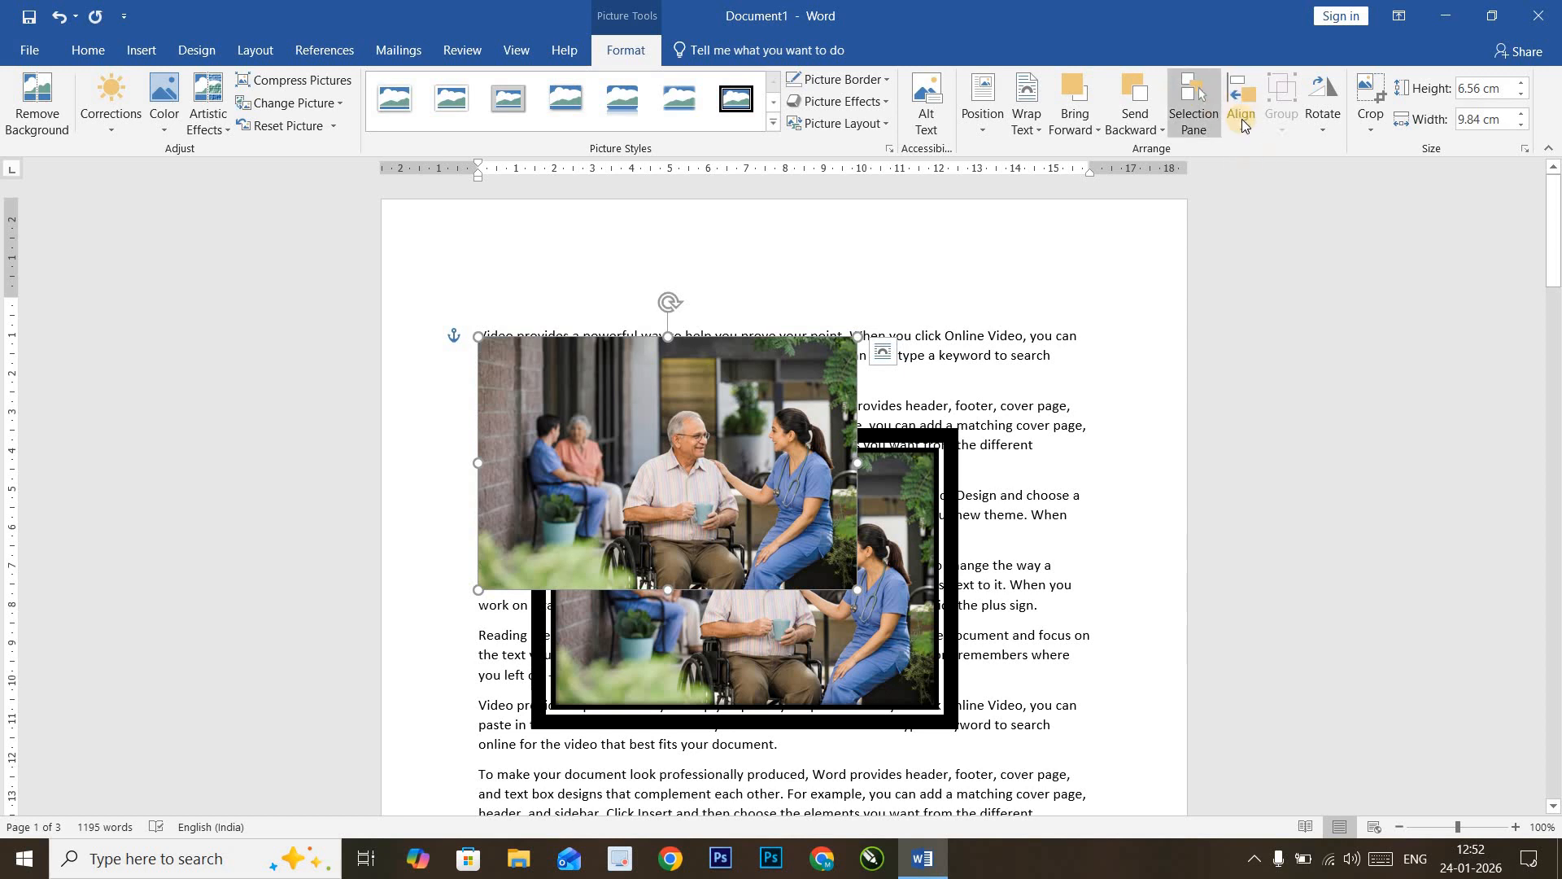
Step: Switch the alignment reference to Align to Page and align the unframed picture to the left page edge
click(1243, 118)
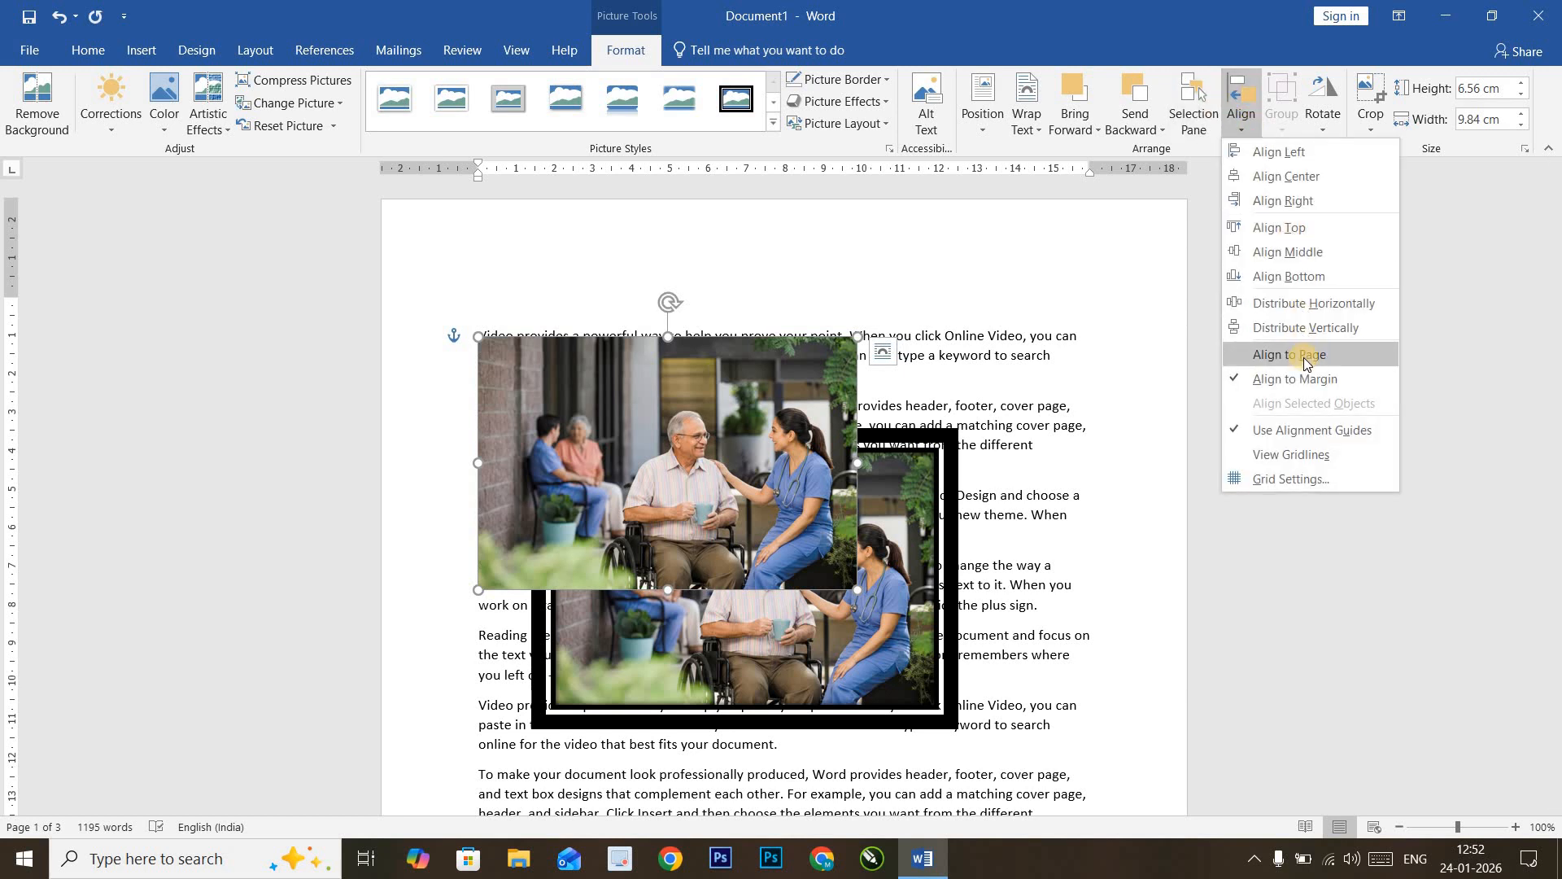
click(1294, 354)
click(1243, 114)
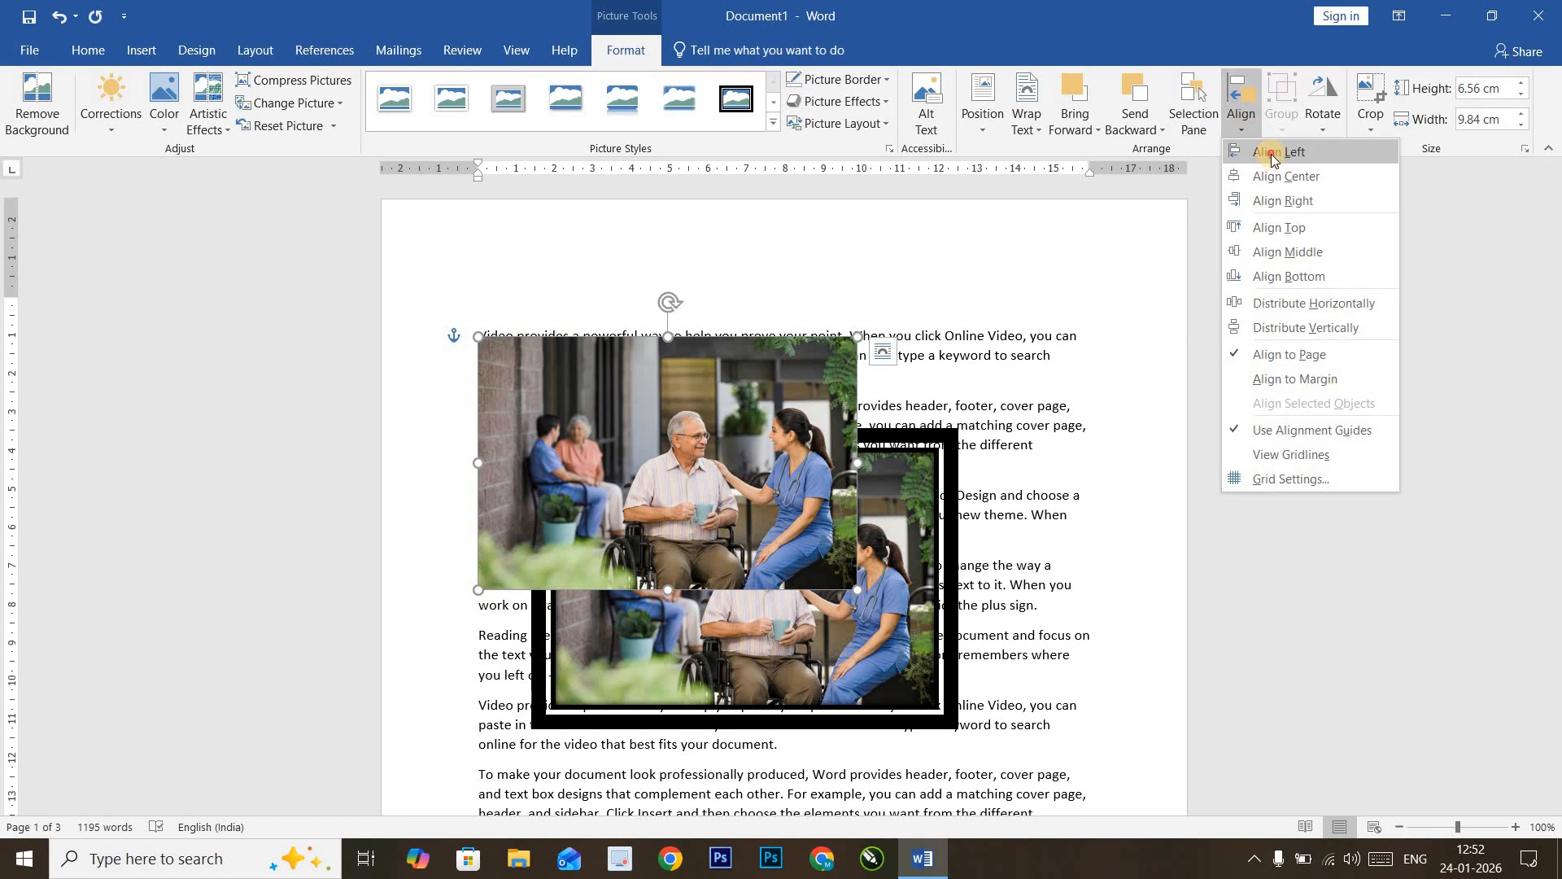
click(1272, 154)
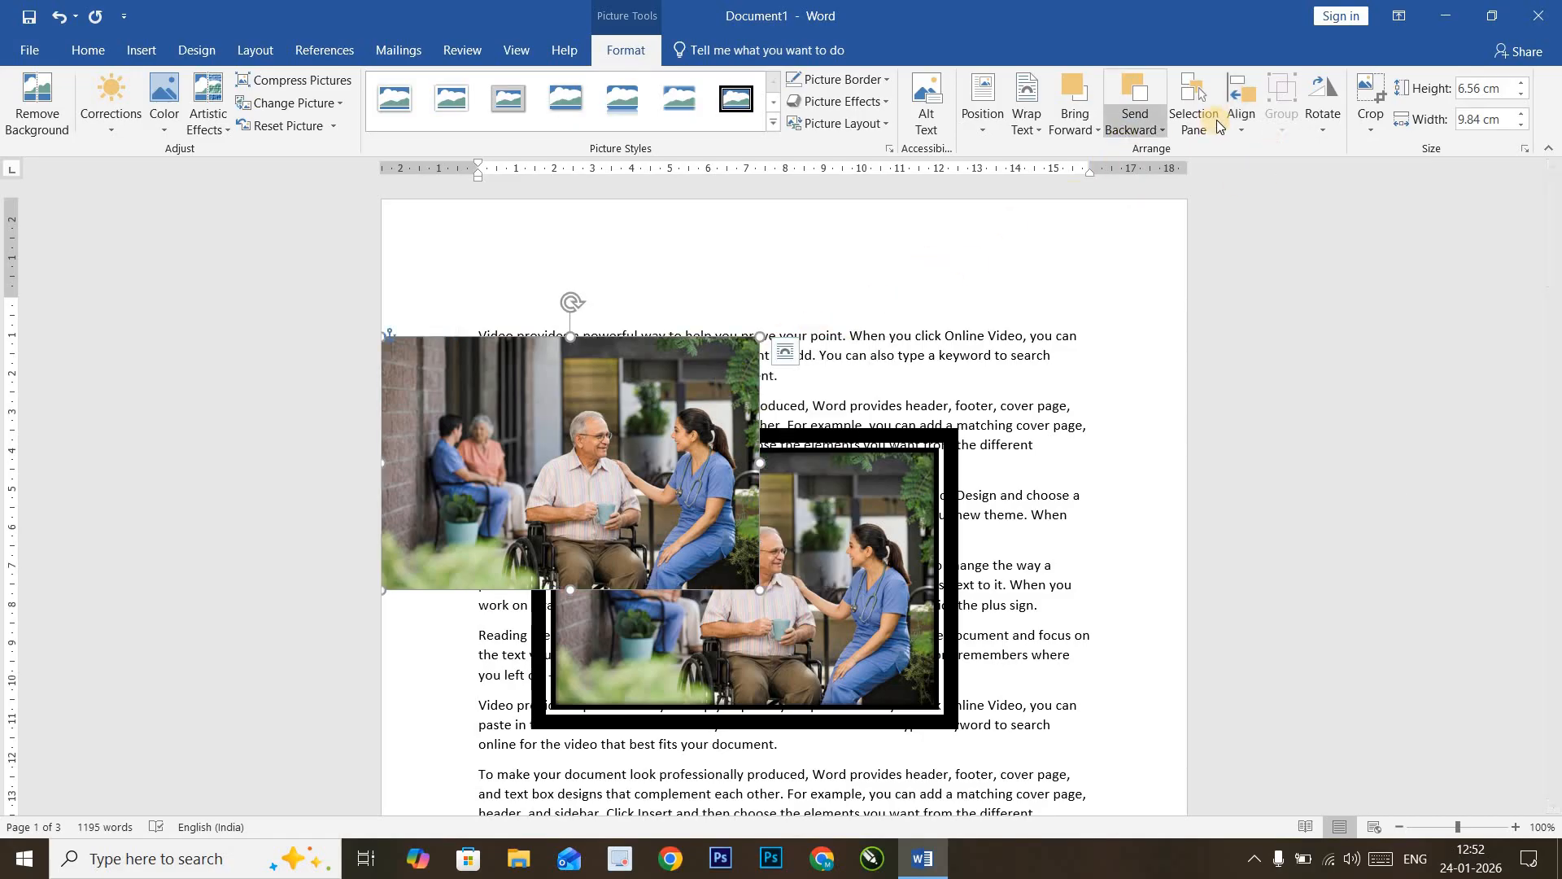
click(1246, 122)
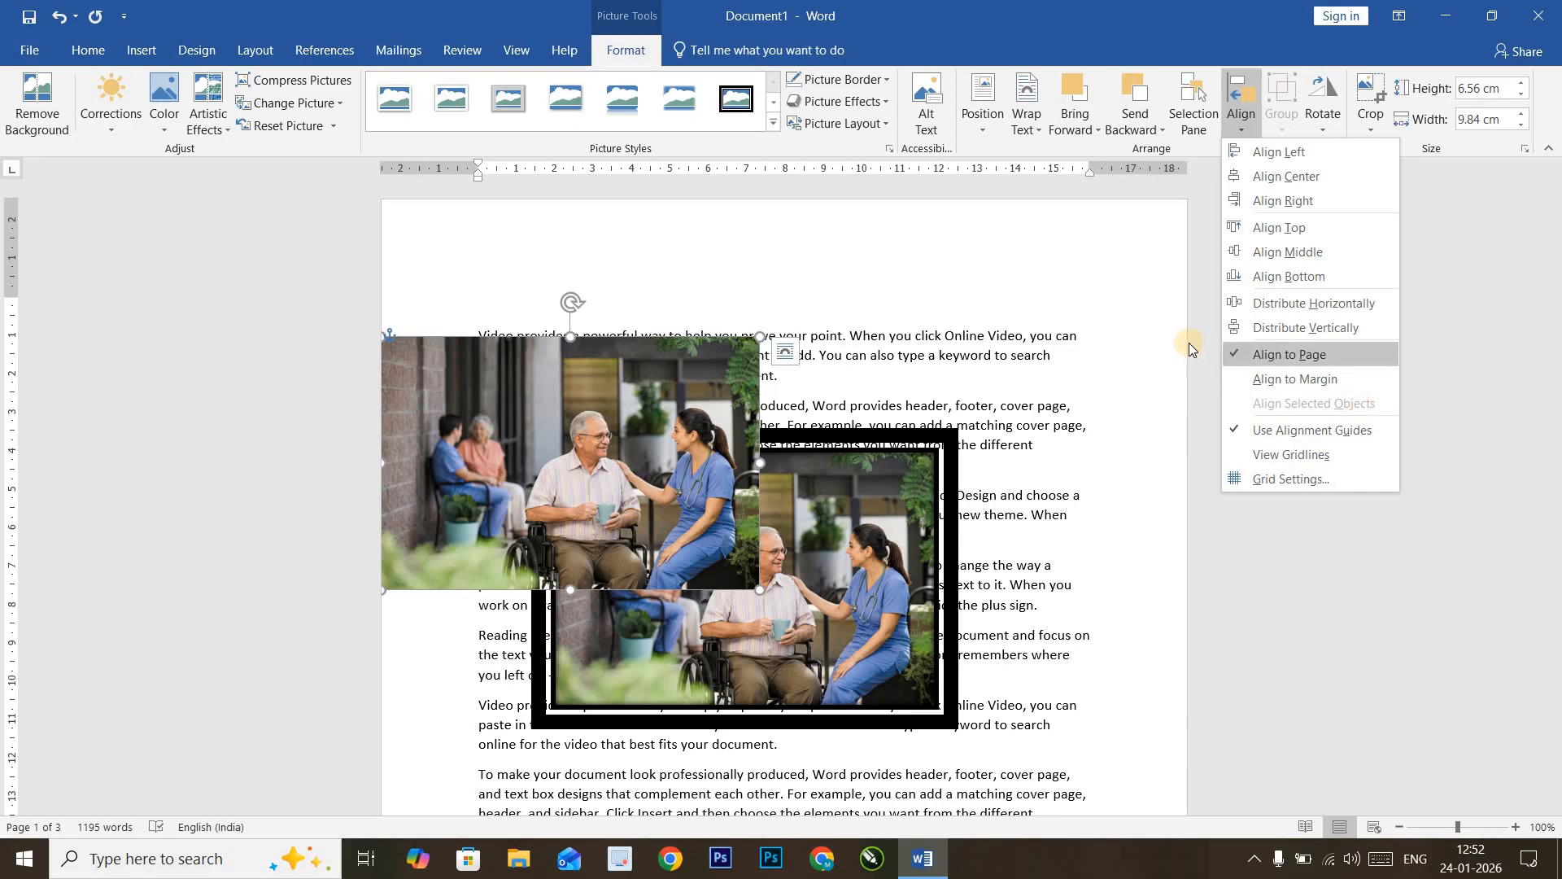
click(1026, 373)
Step: Move the unframed picture to the upper right of the page, and left-align both pictures using Align Selected Objects
drag(681, 400, 1037, 346)
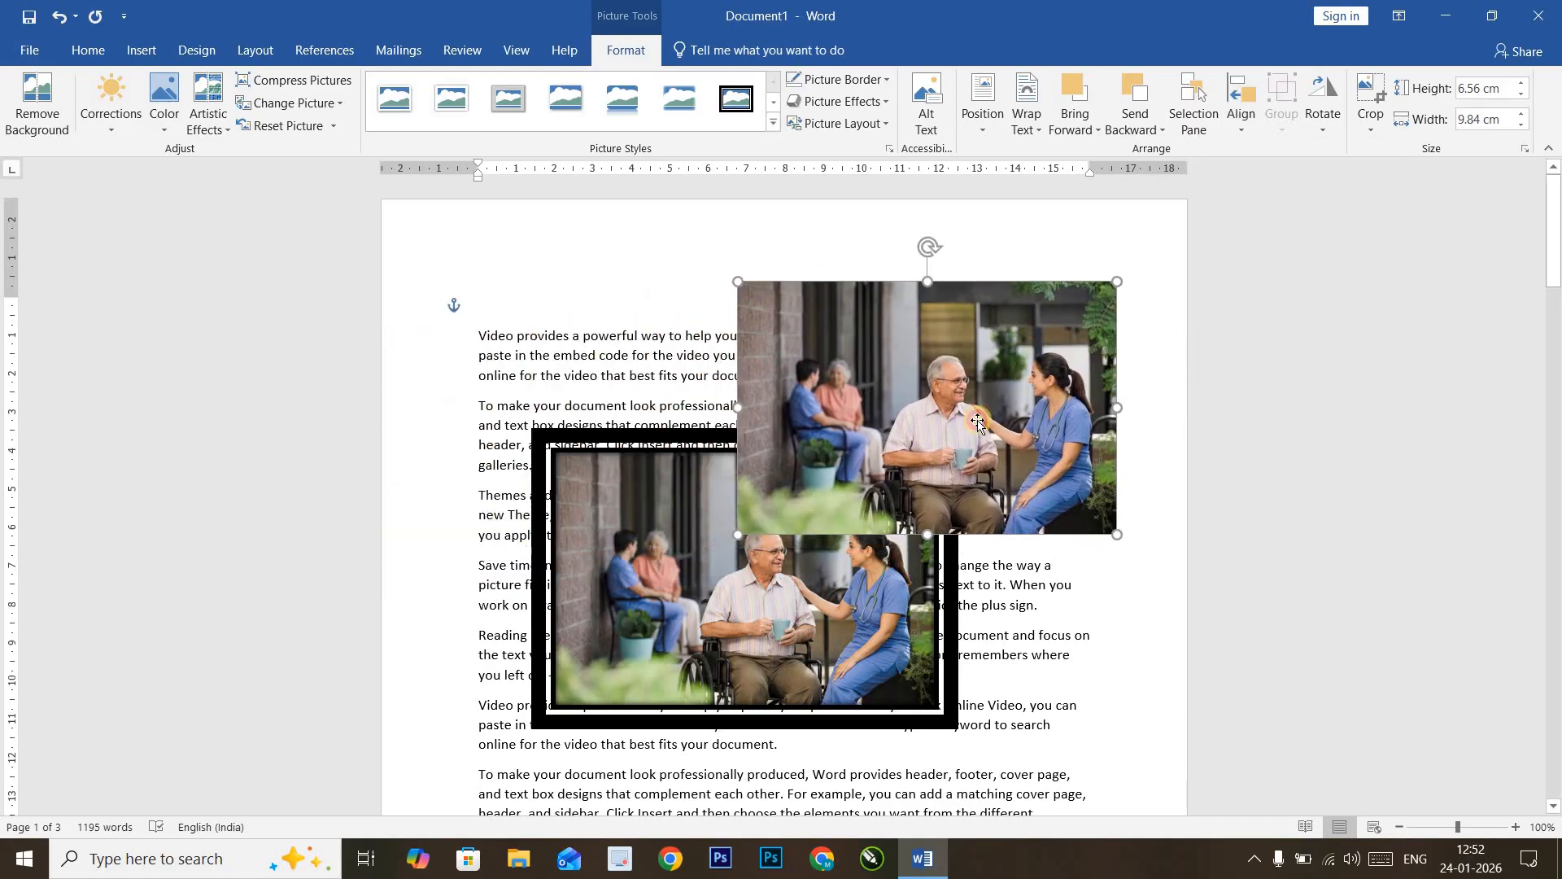
shift+click(799, 616)
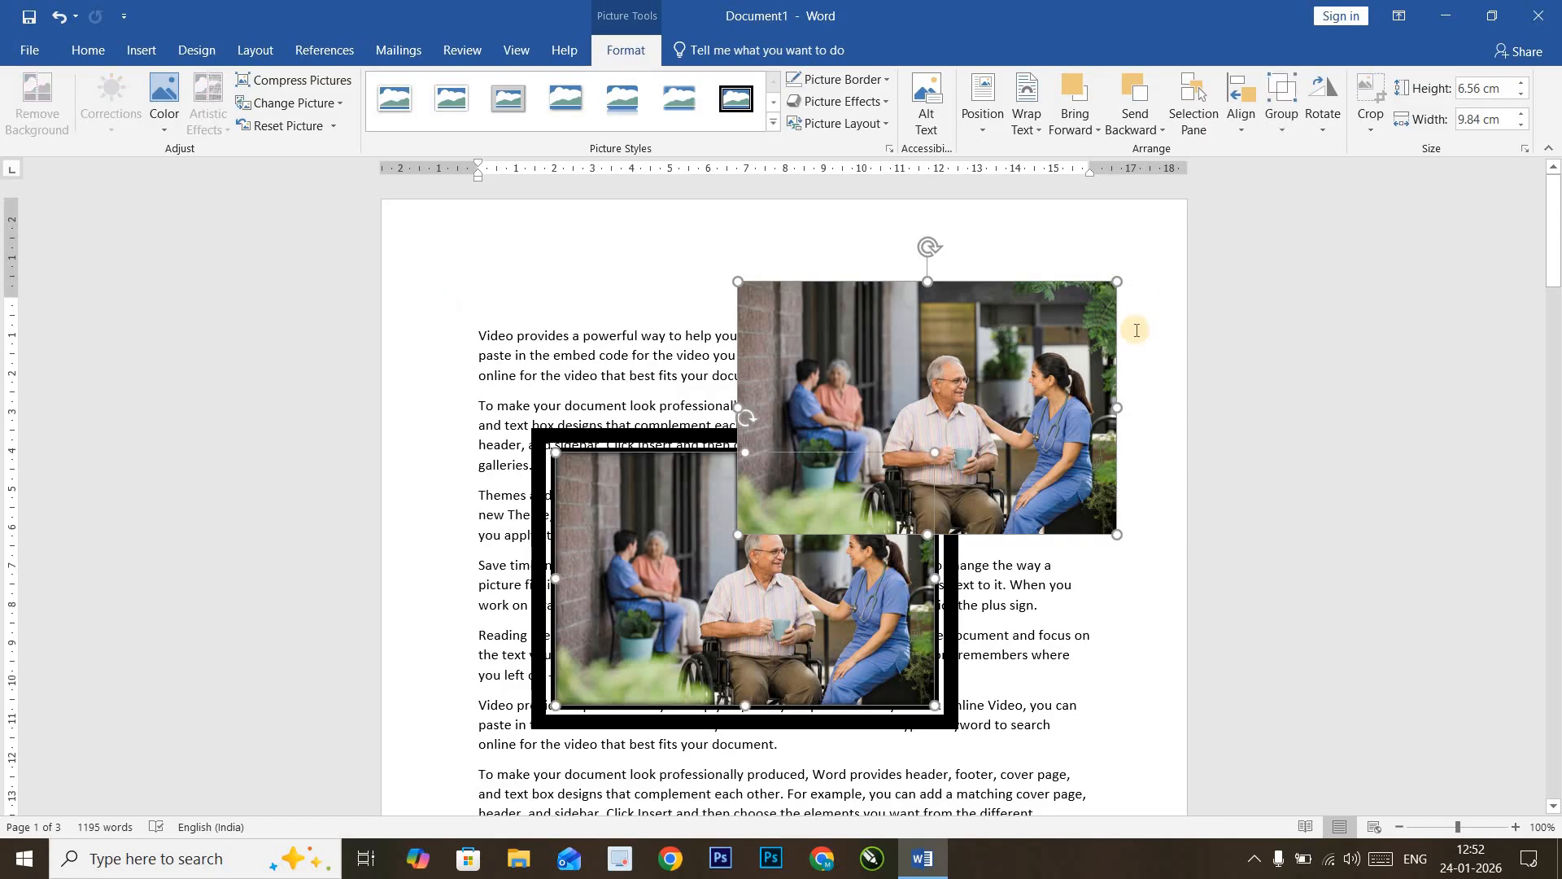
click(1247, 118)
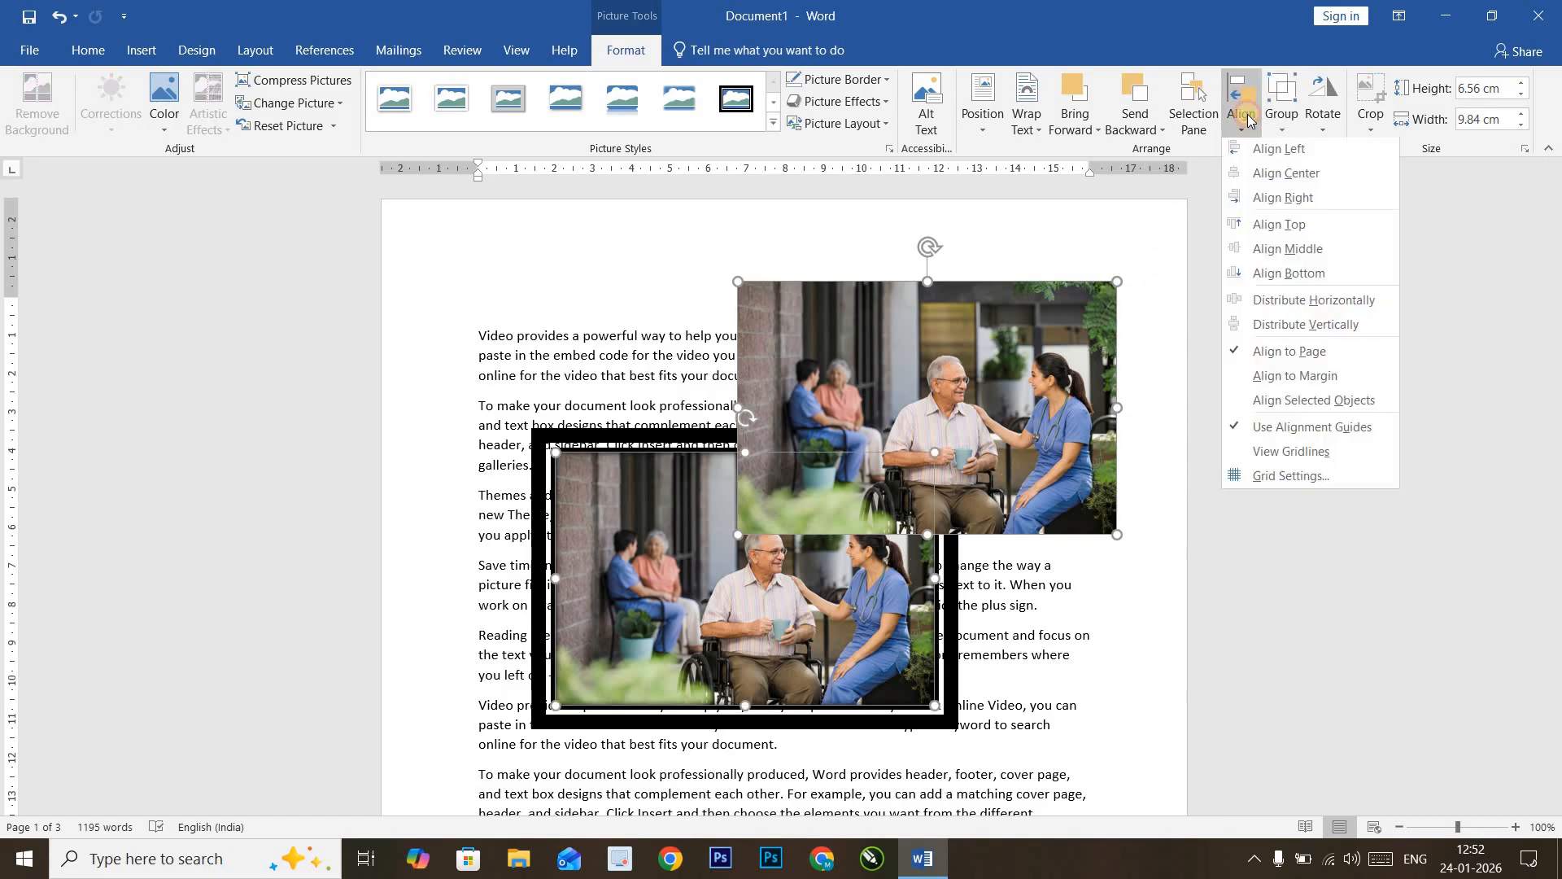
click(1280, 407)
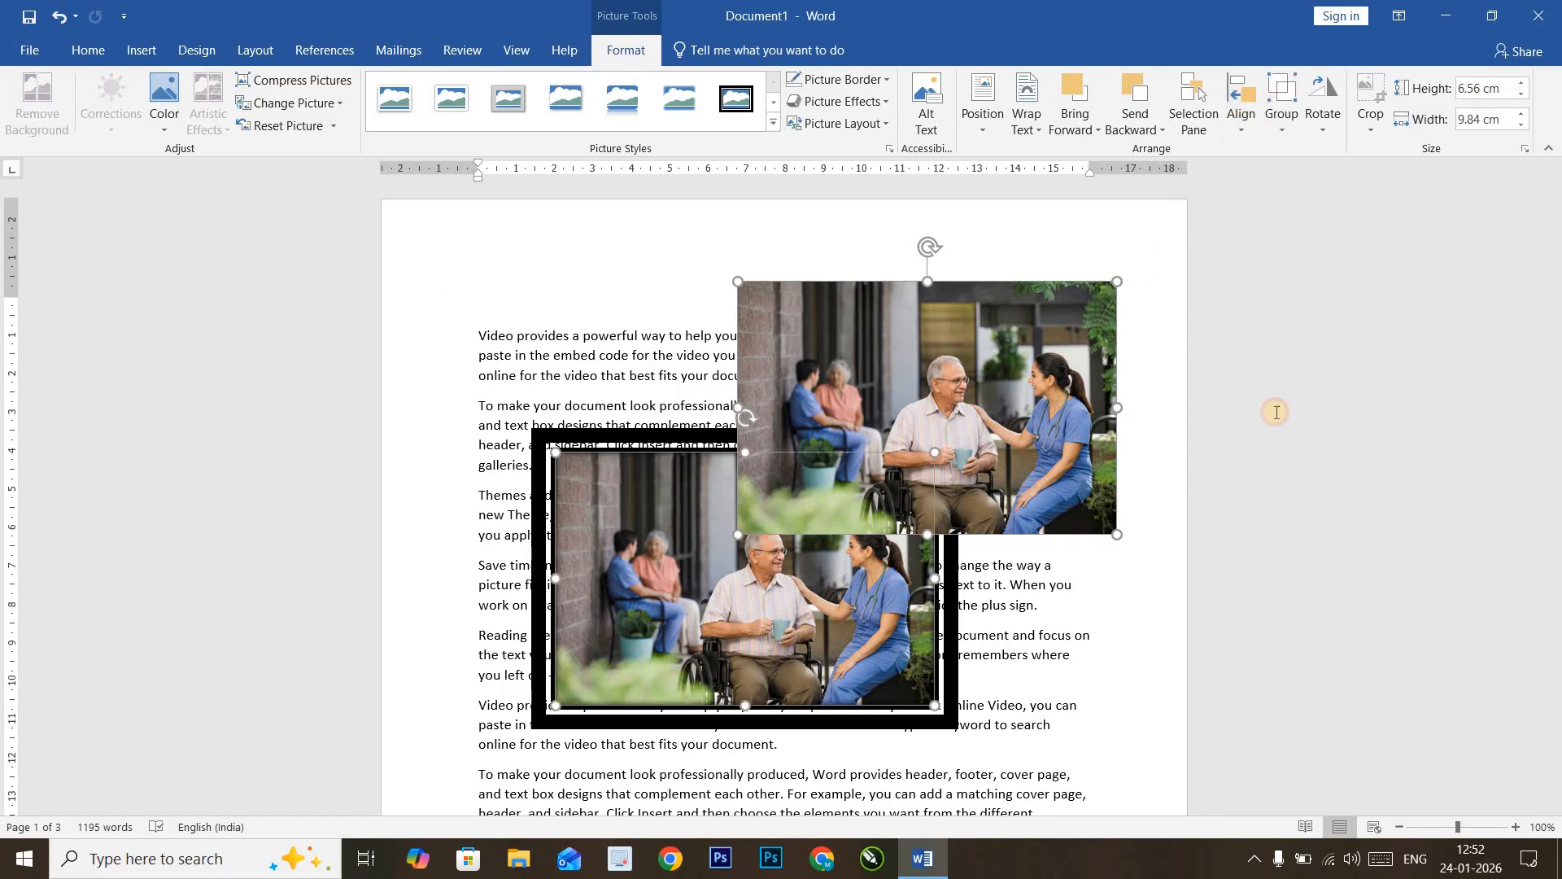
click(1243, 122)
click(1281, 163)
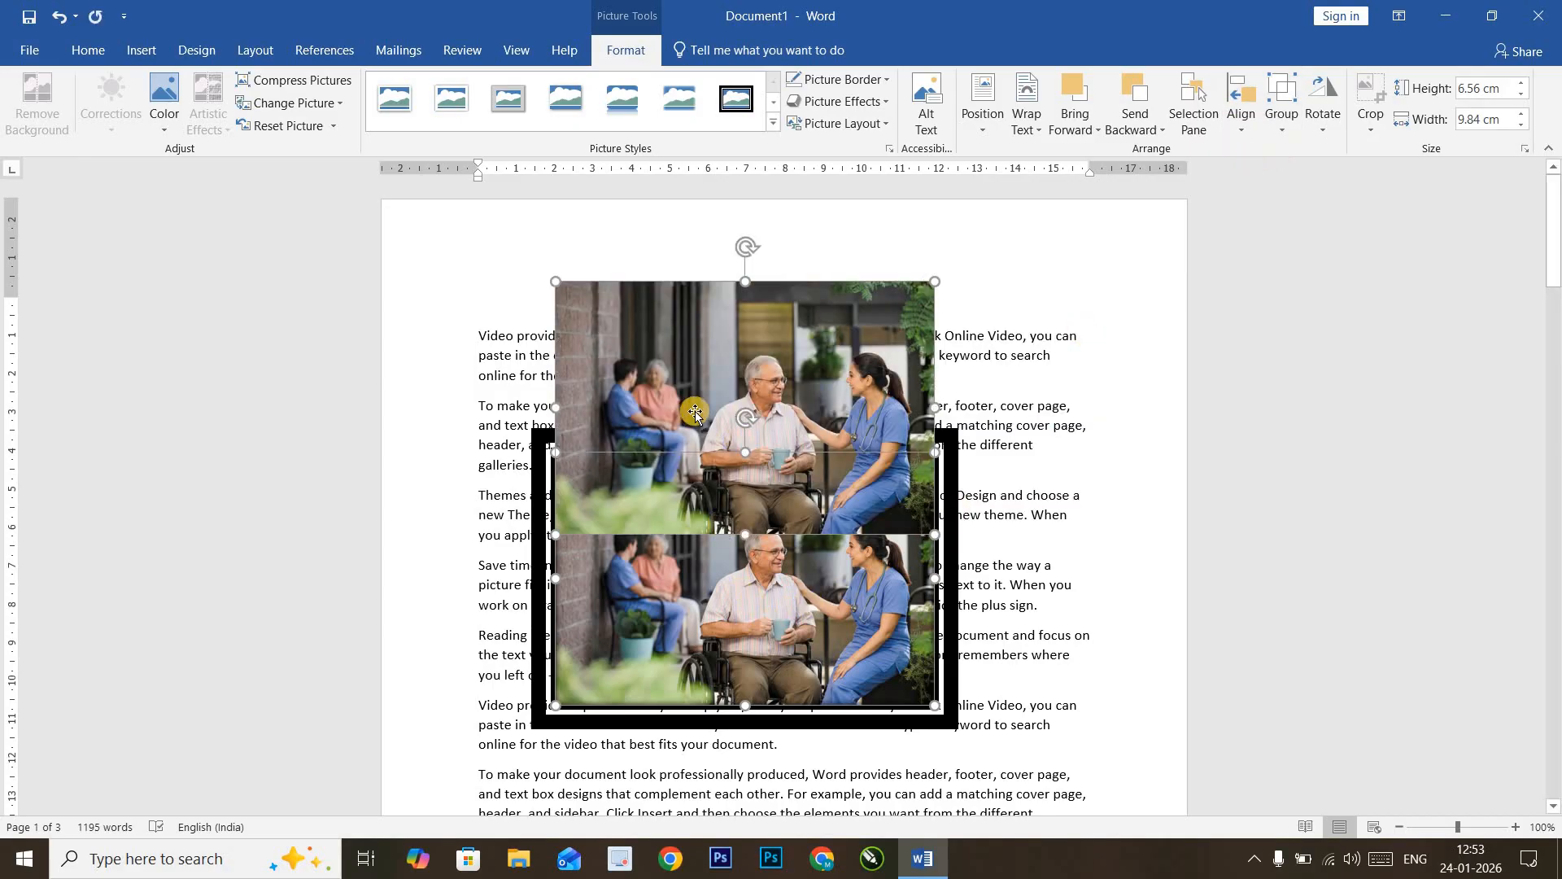
click(1241, 121)
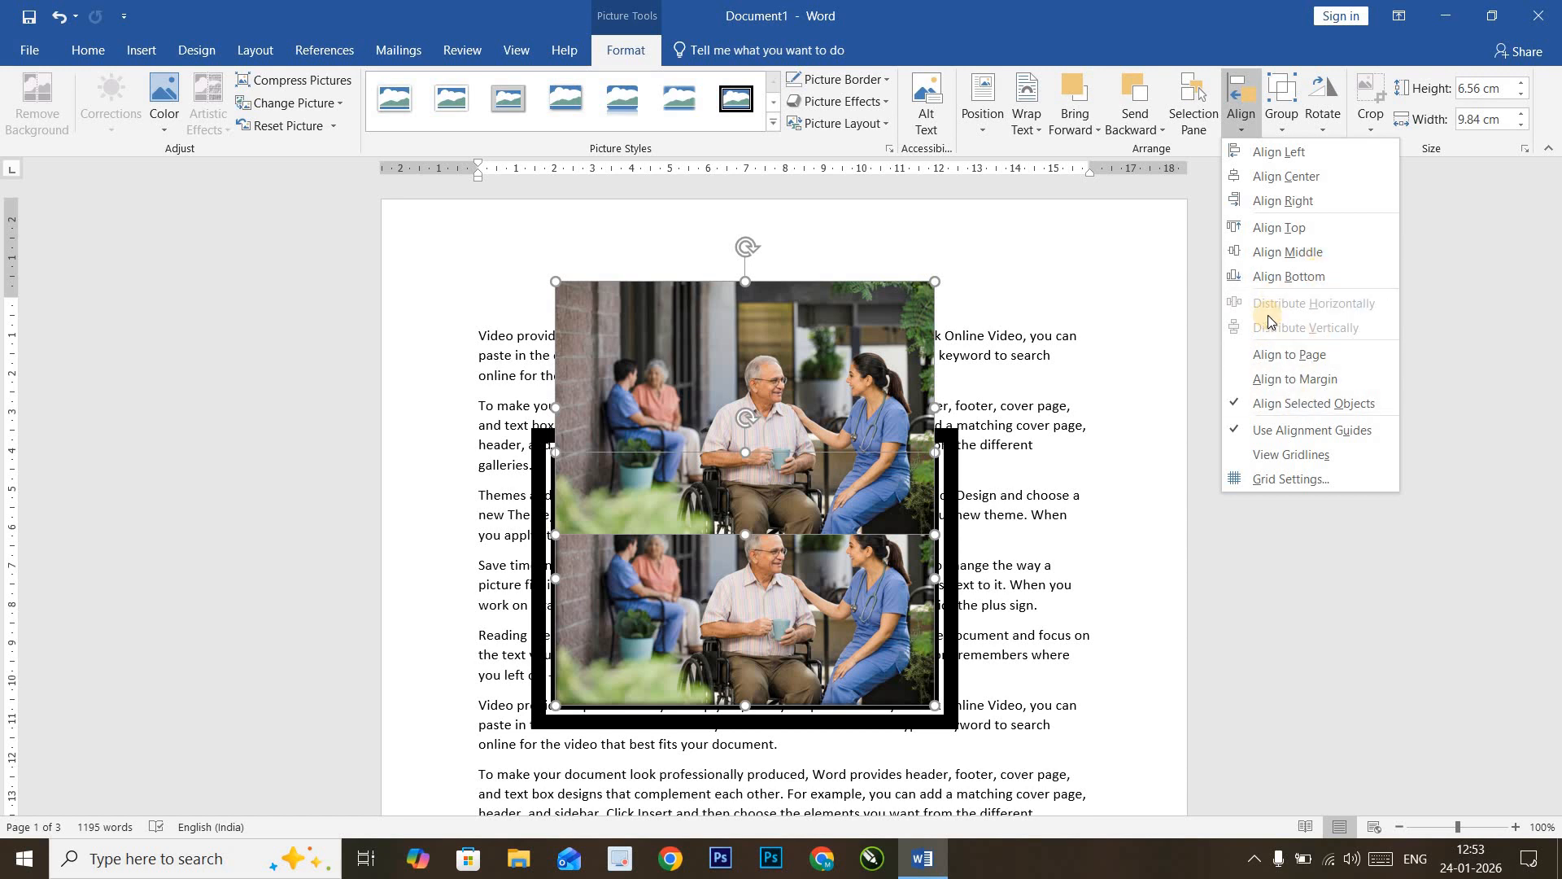
click(824, 367)
click(1010, 369)
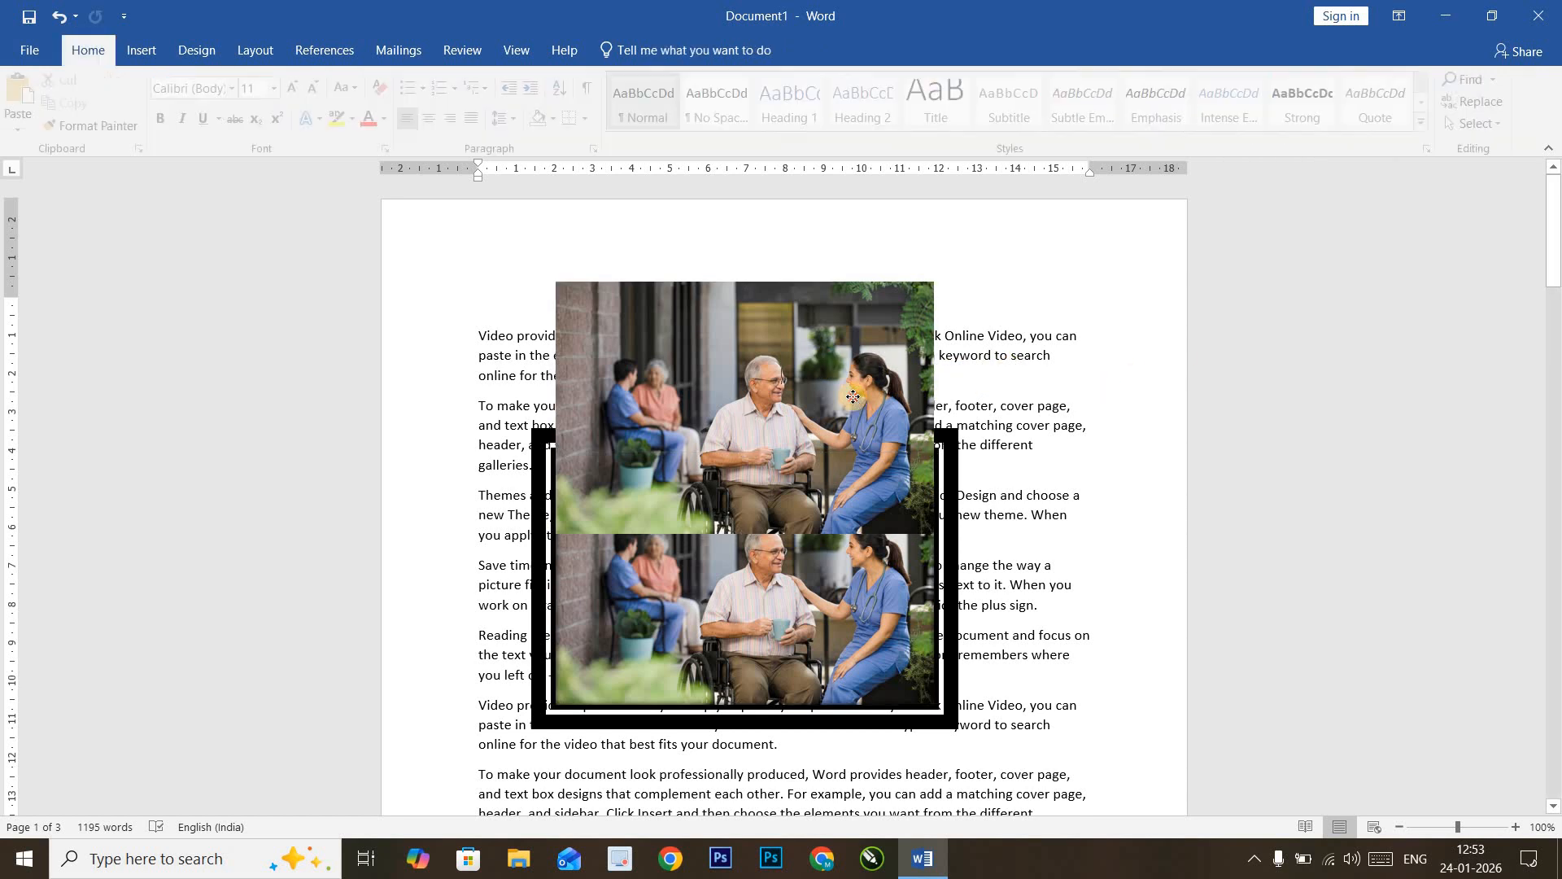
Step: Shrink the unframed picture to about 3 × 4.6 cm and place two copies of it further down the page
click(901, 503)
drag(935, 534, 711, 691)
Step: Delete the framed picture and line up the two lower small pictures in a column beneath the top one
click(898, 547)
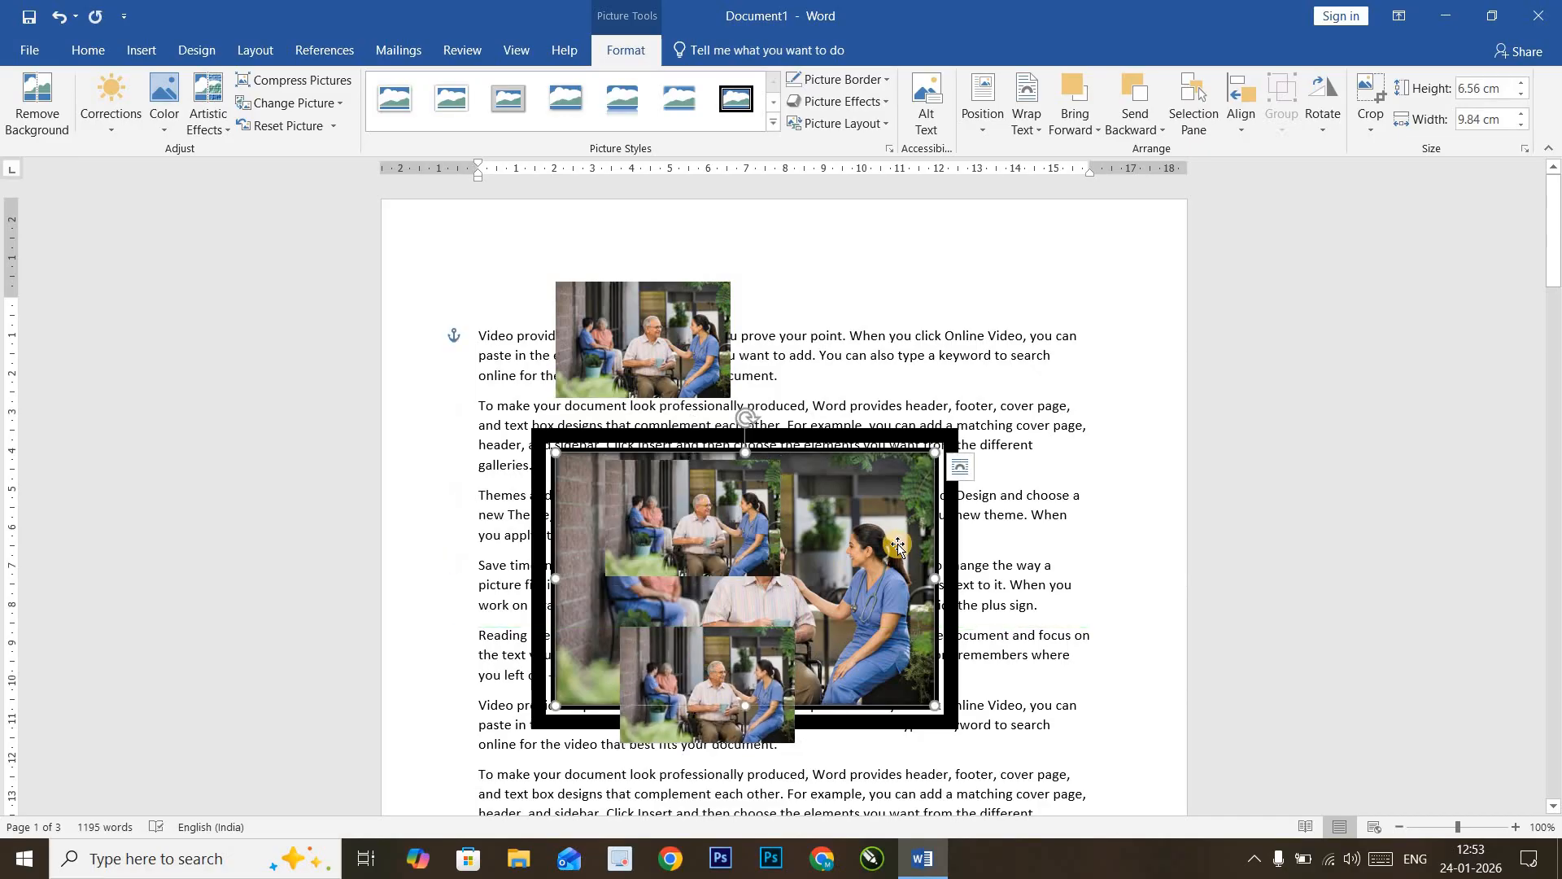
key(Delete)
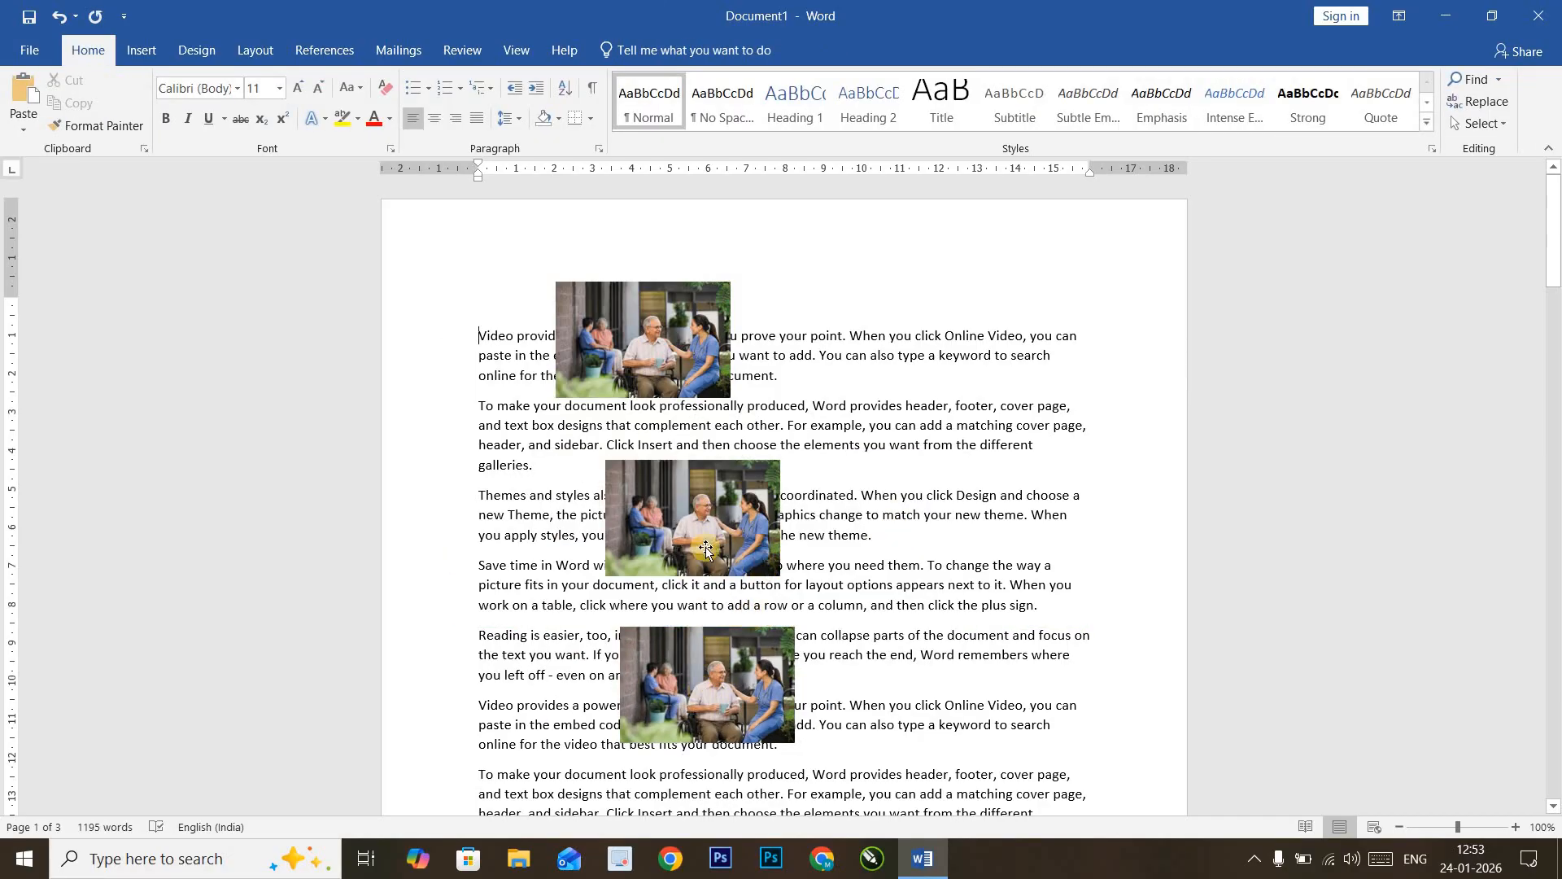
drag(669, 564, 632, 590)
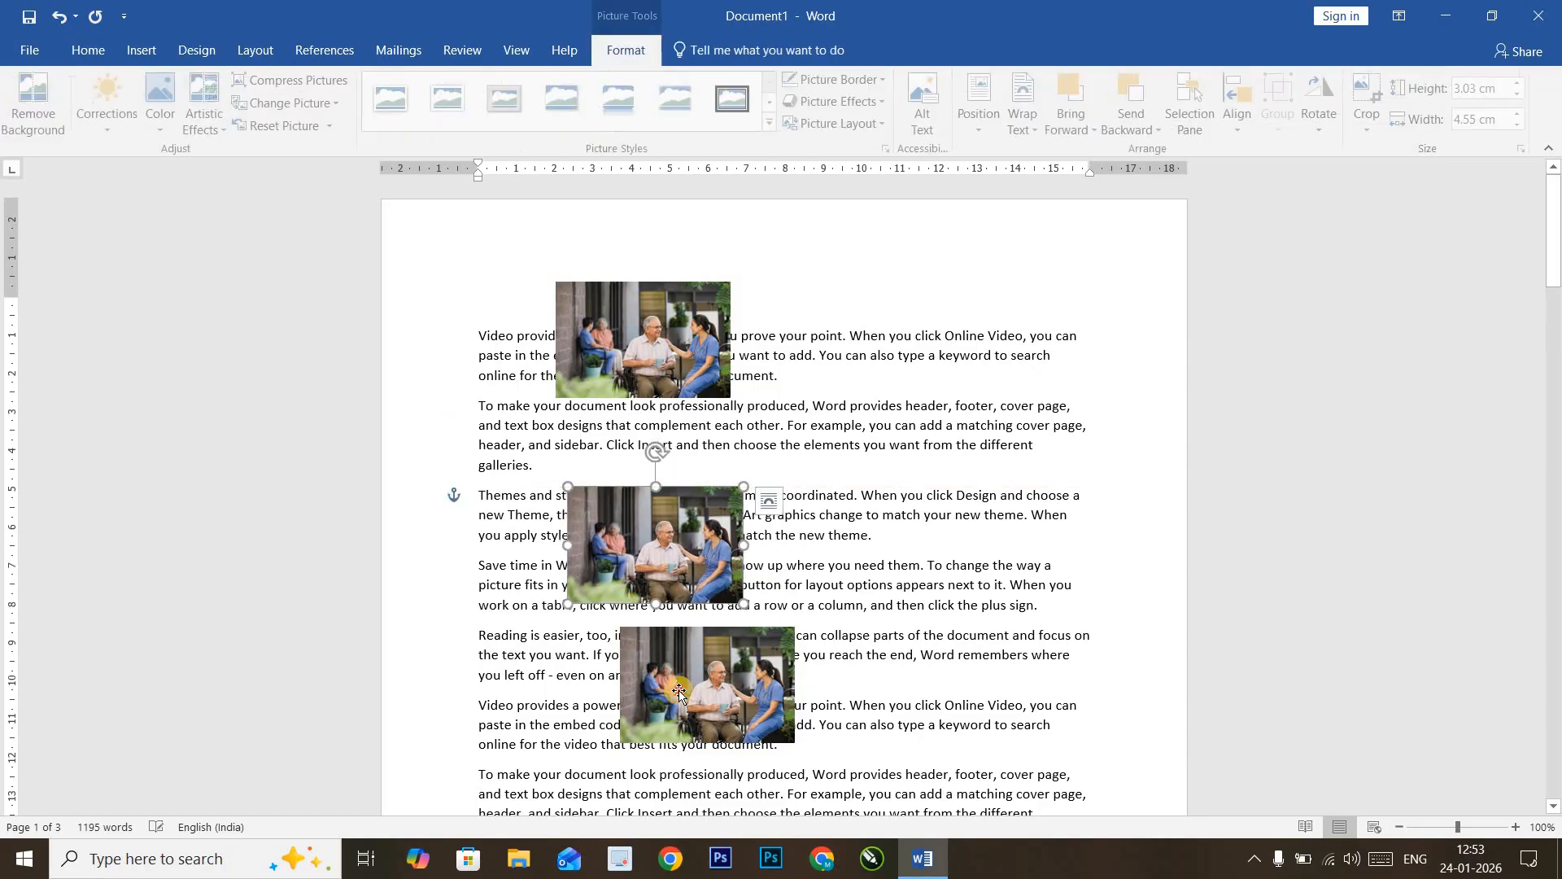
drag(666, 672, 632, 697)
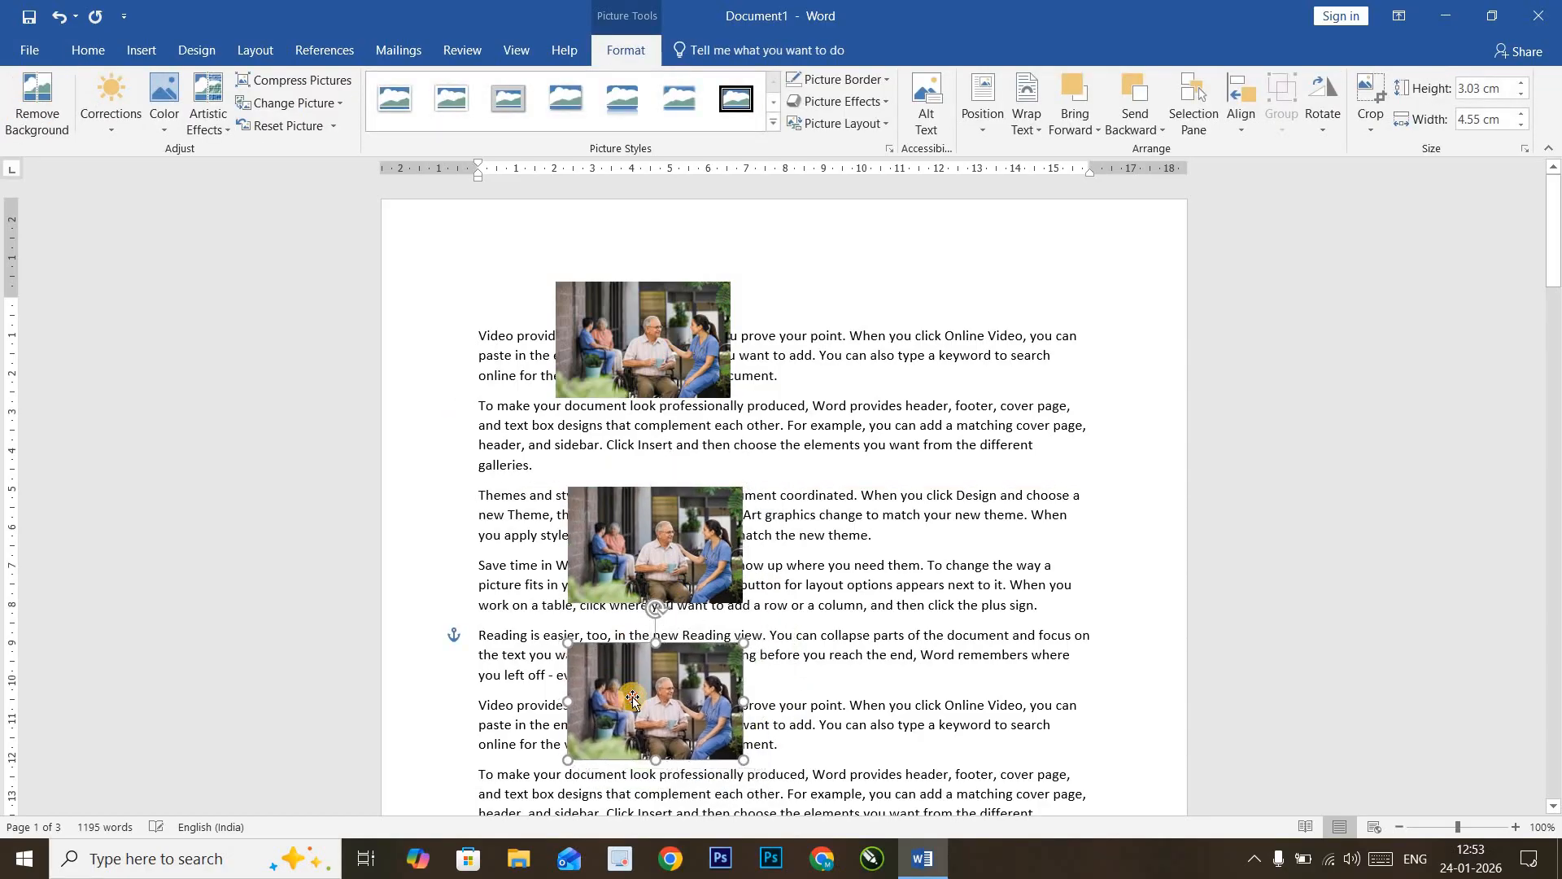
Step: Select all three pictures and distribute them vertically relative to the selected objects
shift+click(648, 572)
shift+click(635, 381)
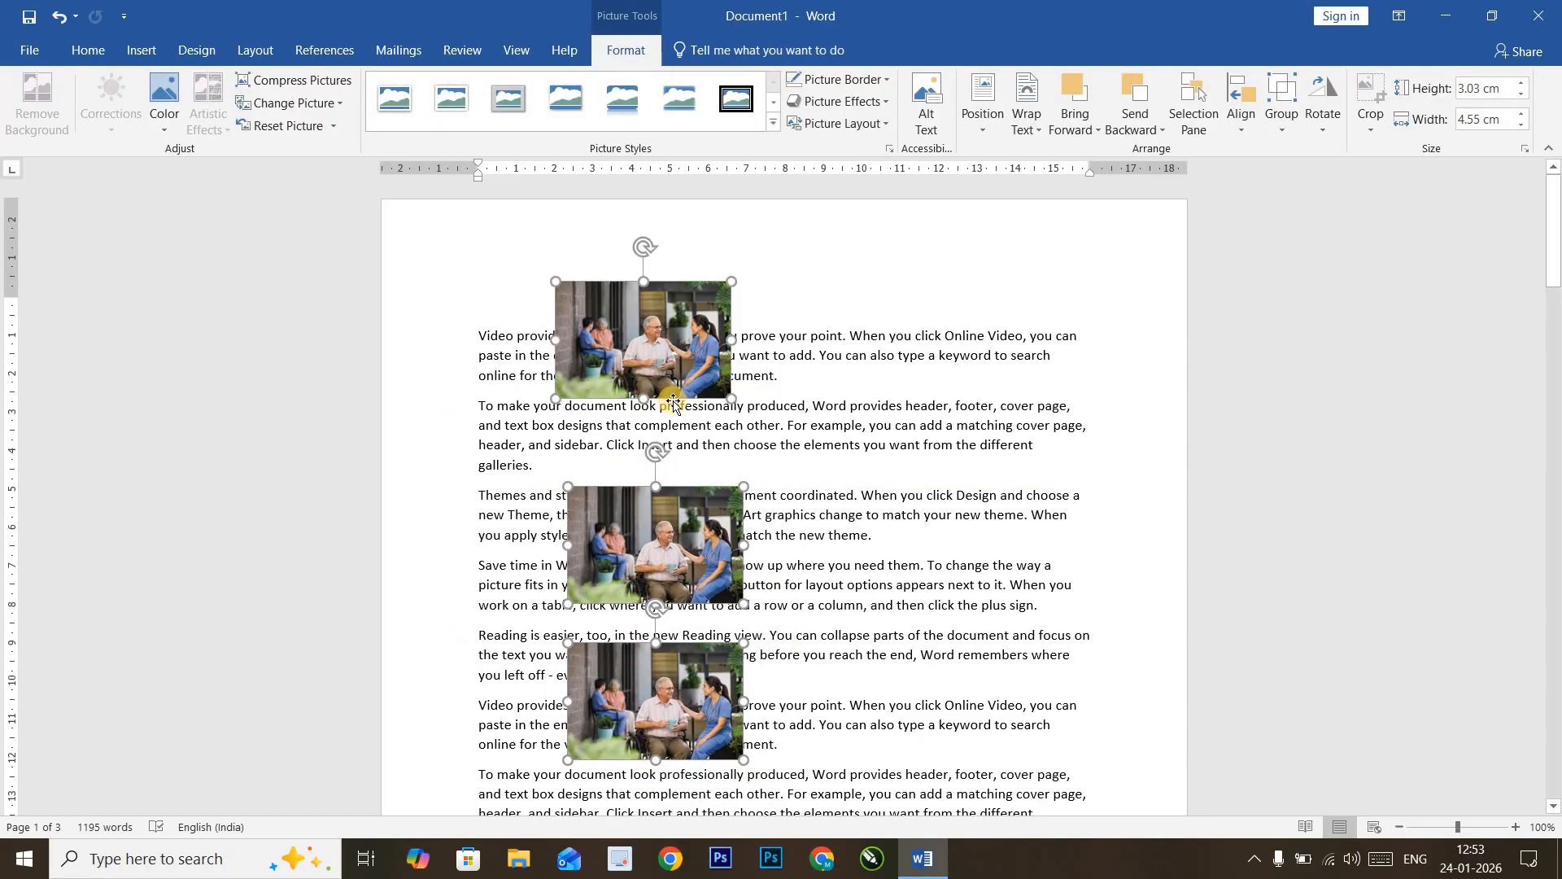
click(1240, 121)
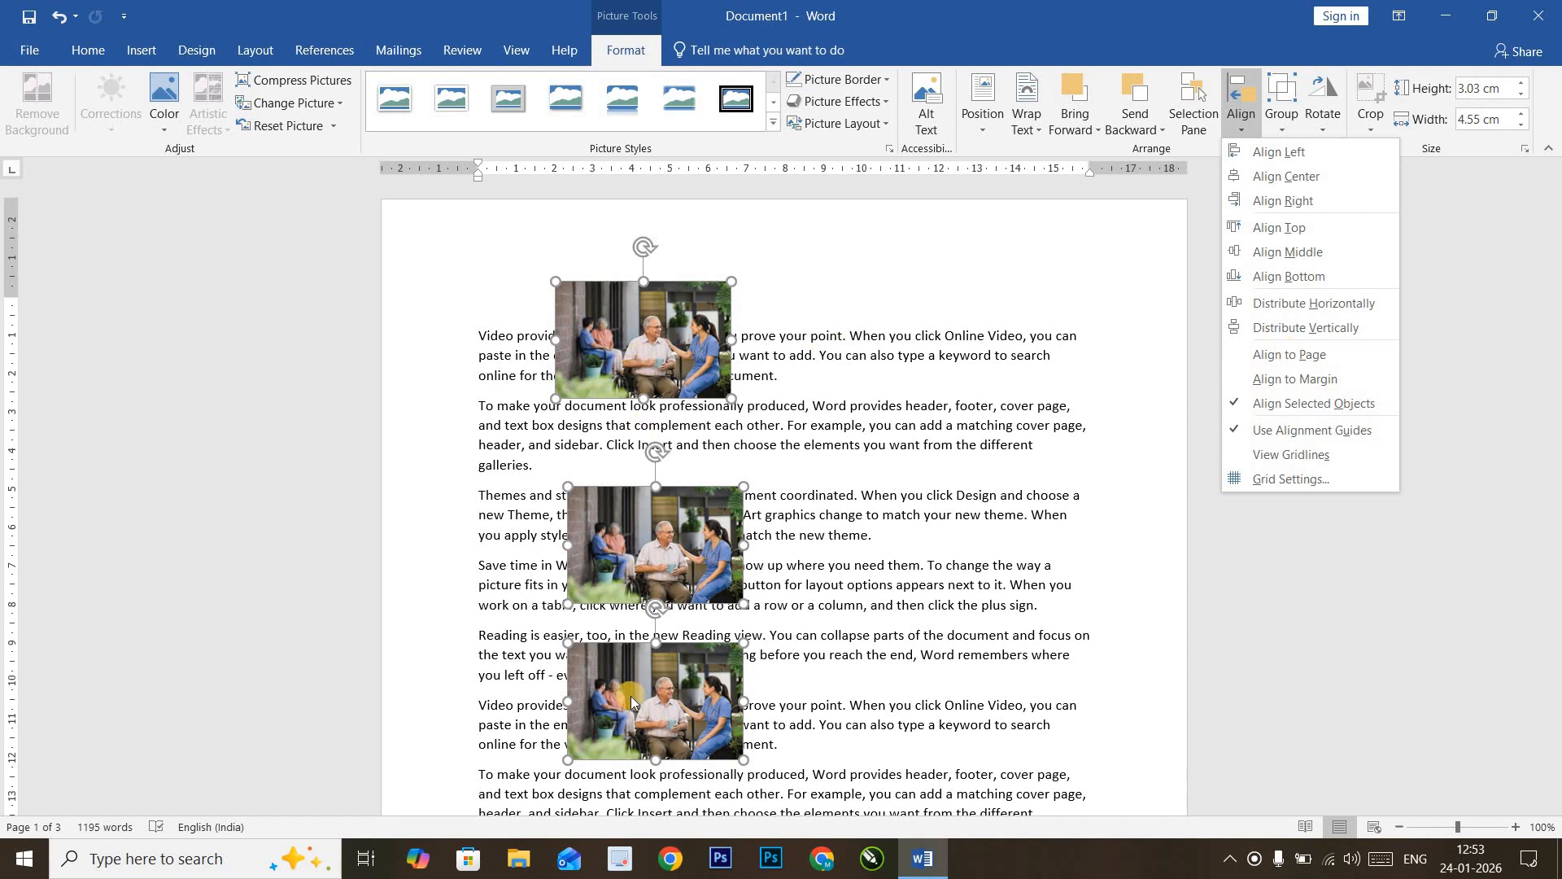
click(1344, 335)
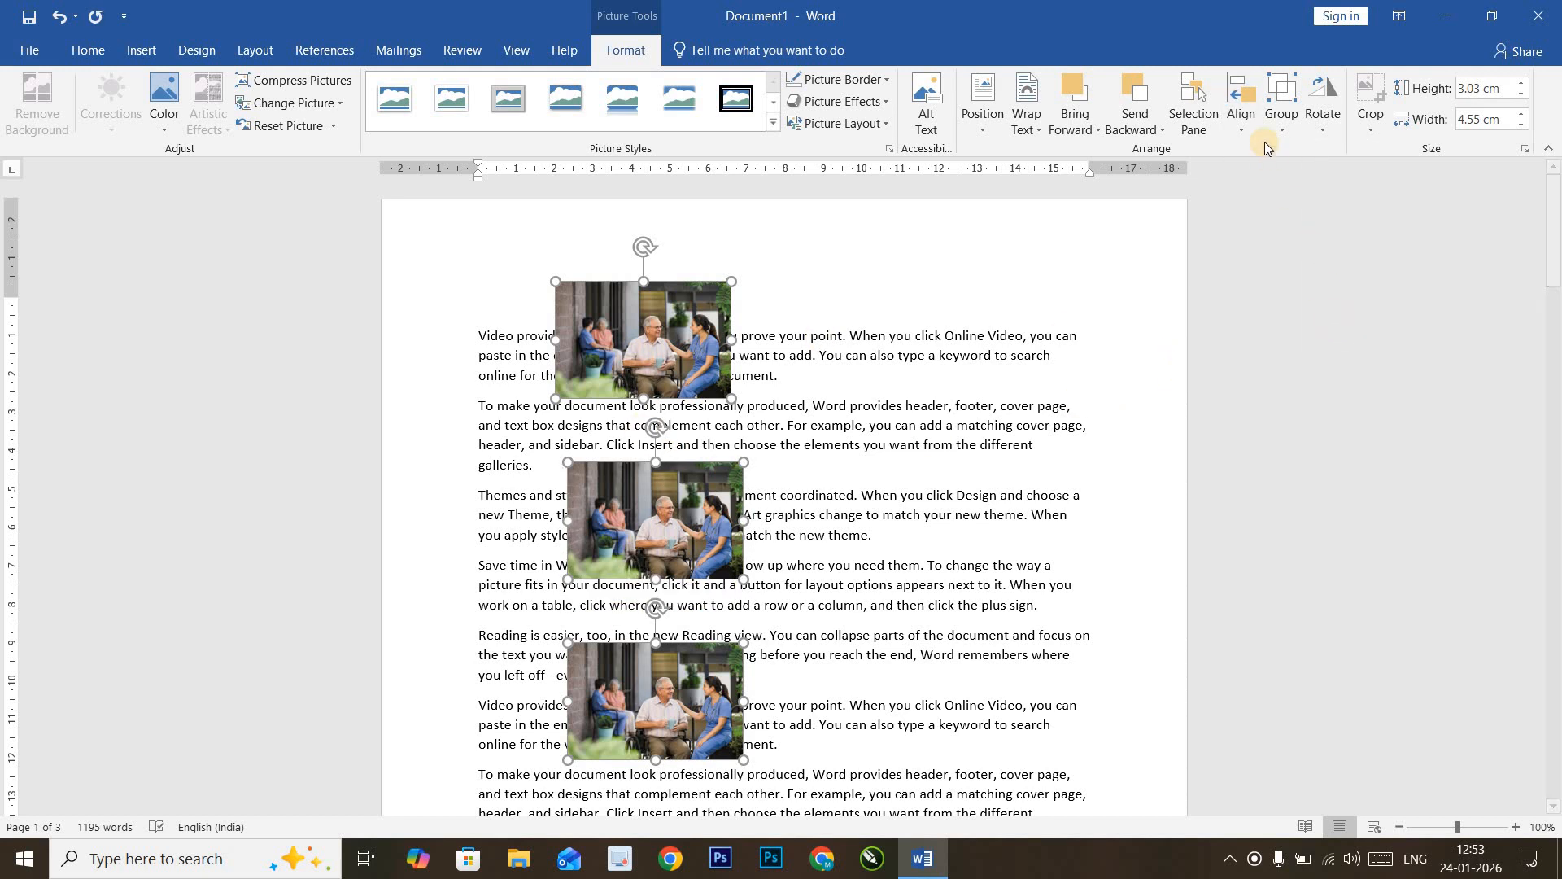
Step: Switch the alignment reference to Align to Margin, distribute the three pictures vertically, and check their spacing down the page
click(1240, 106)
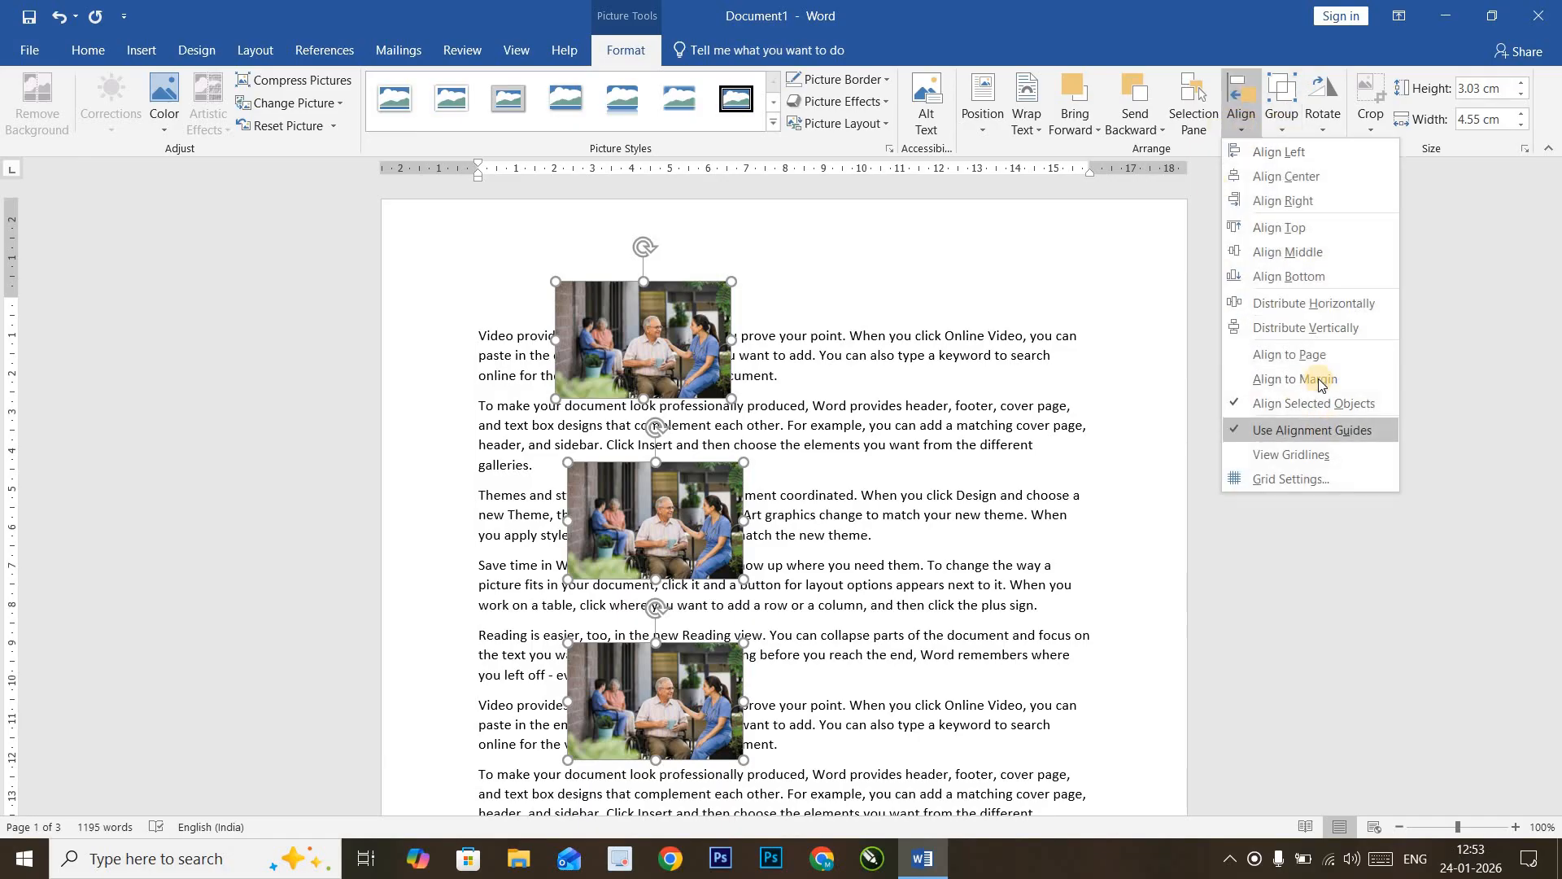
click(1303, 380)
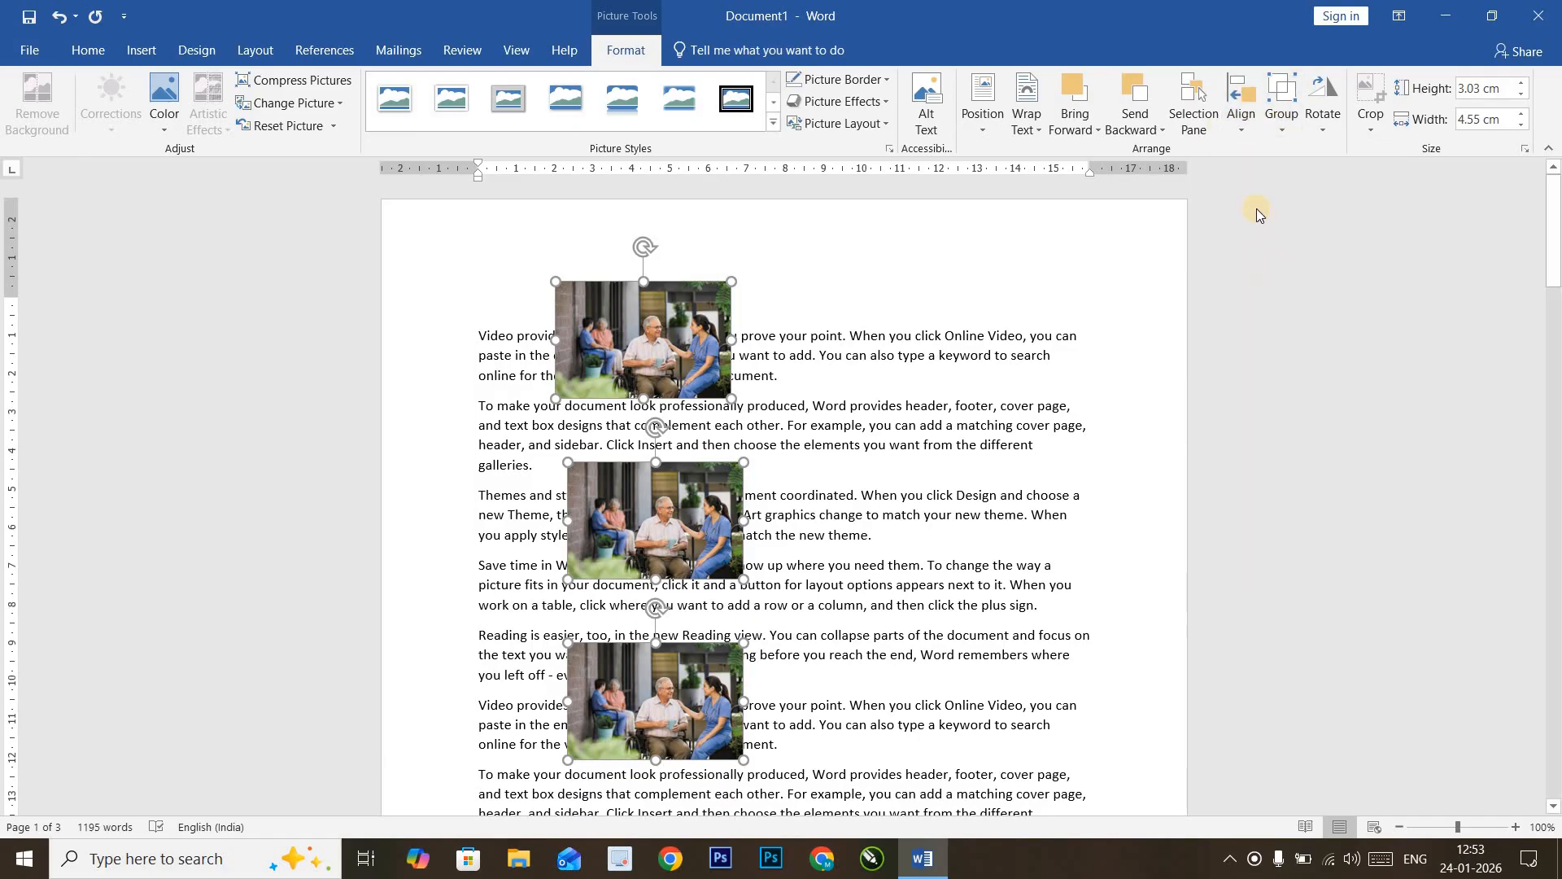
click(1241, 106)
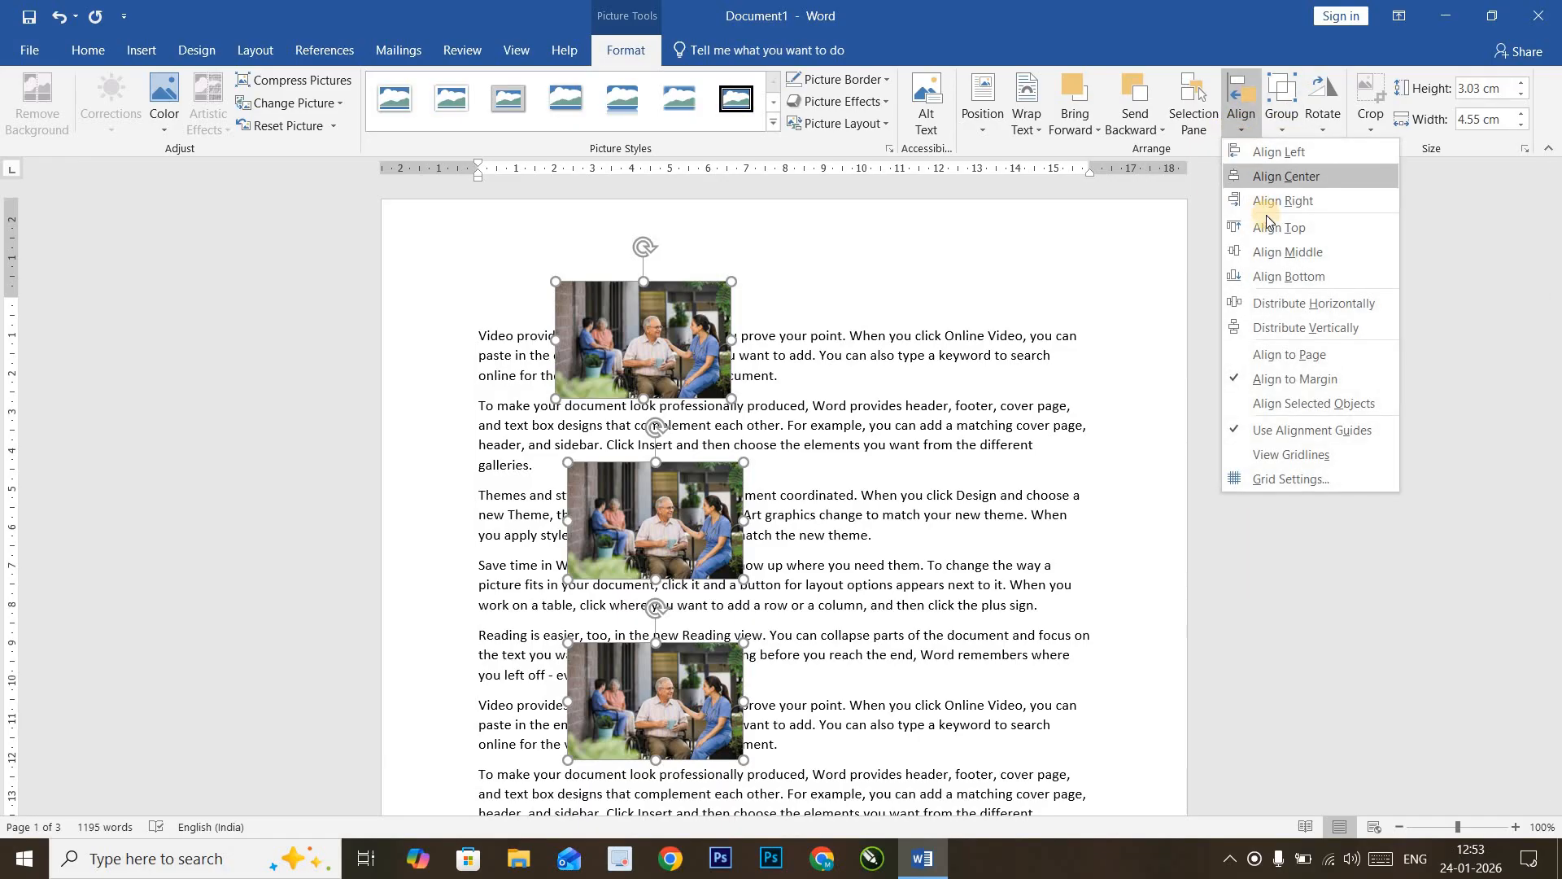
click(1274, 329)
scroll(750, 481, down, 6)
scroll(750, 481, down, 6)
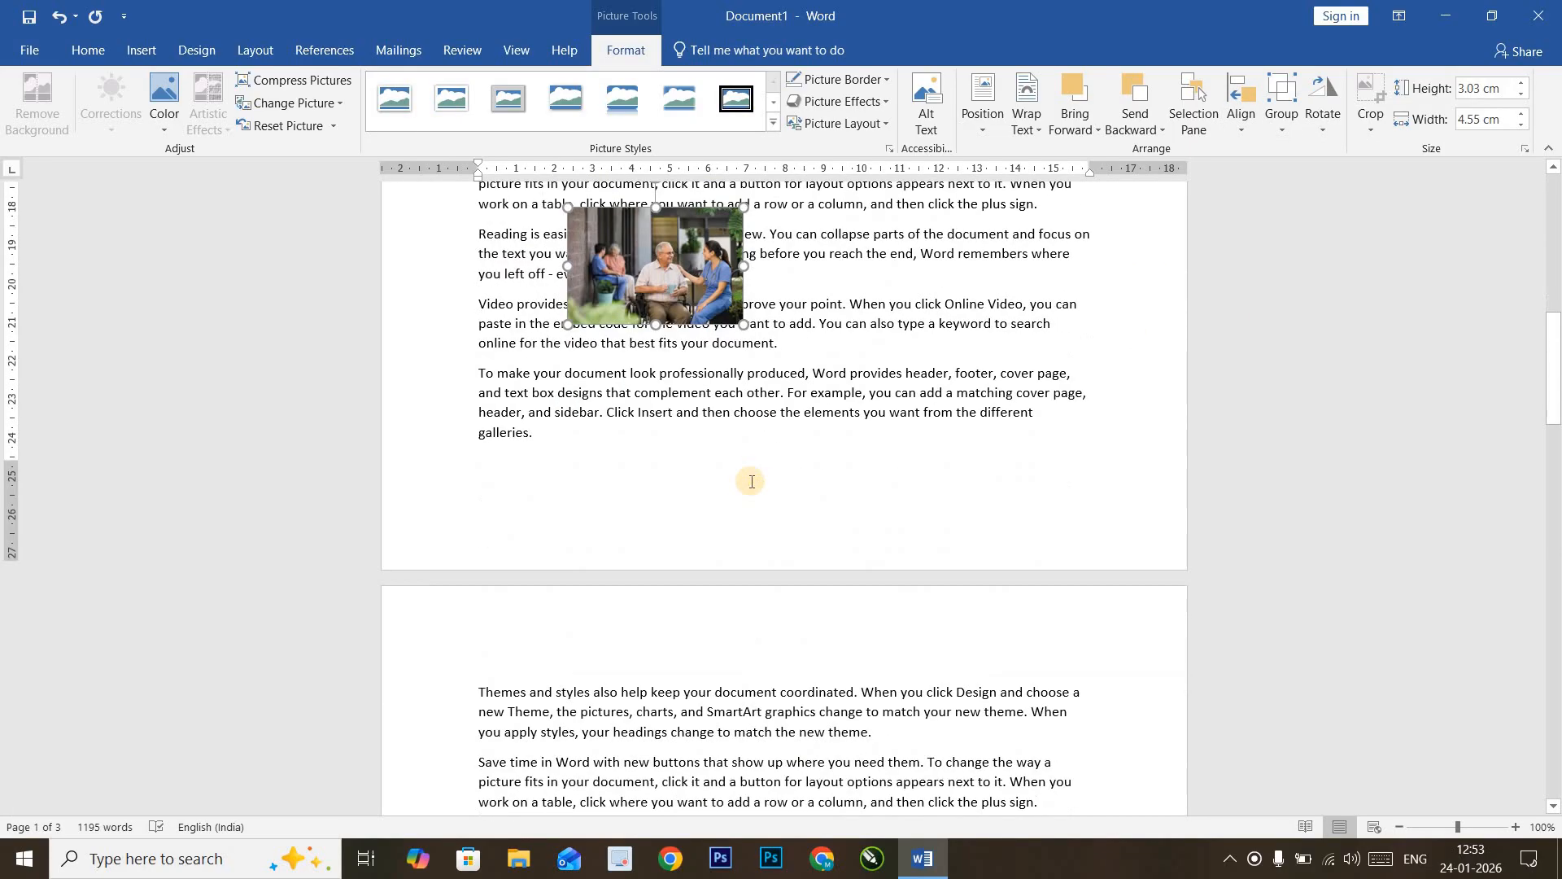
scroll(778, 477, up, 12)
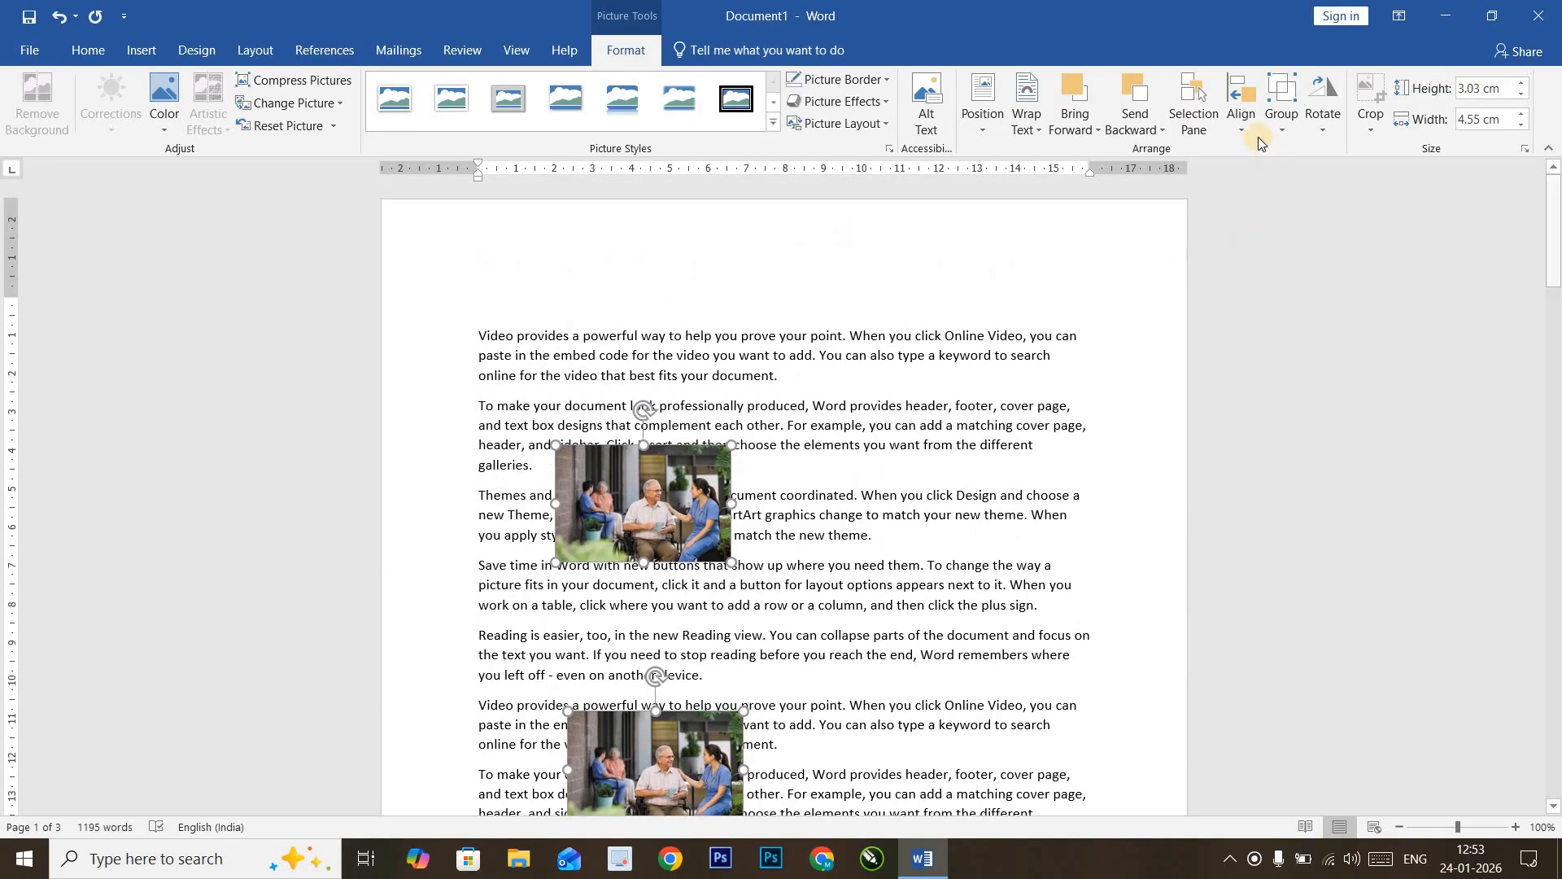
Step: Switch the alignment reference to Align to Page, distribute the three pictures vertically, and check their spacing down the page
click(1245, 118)
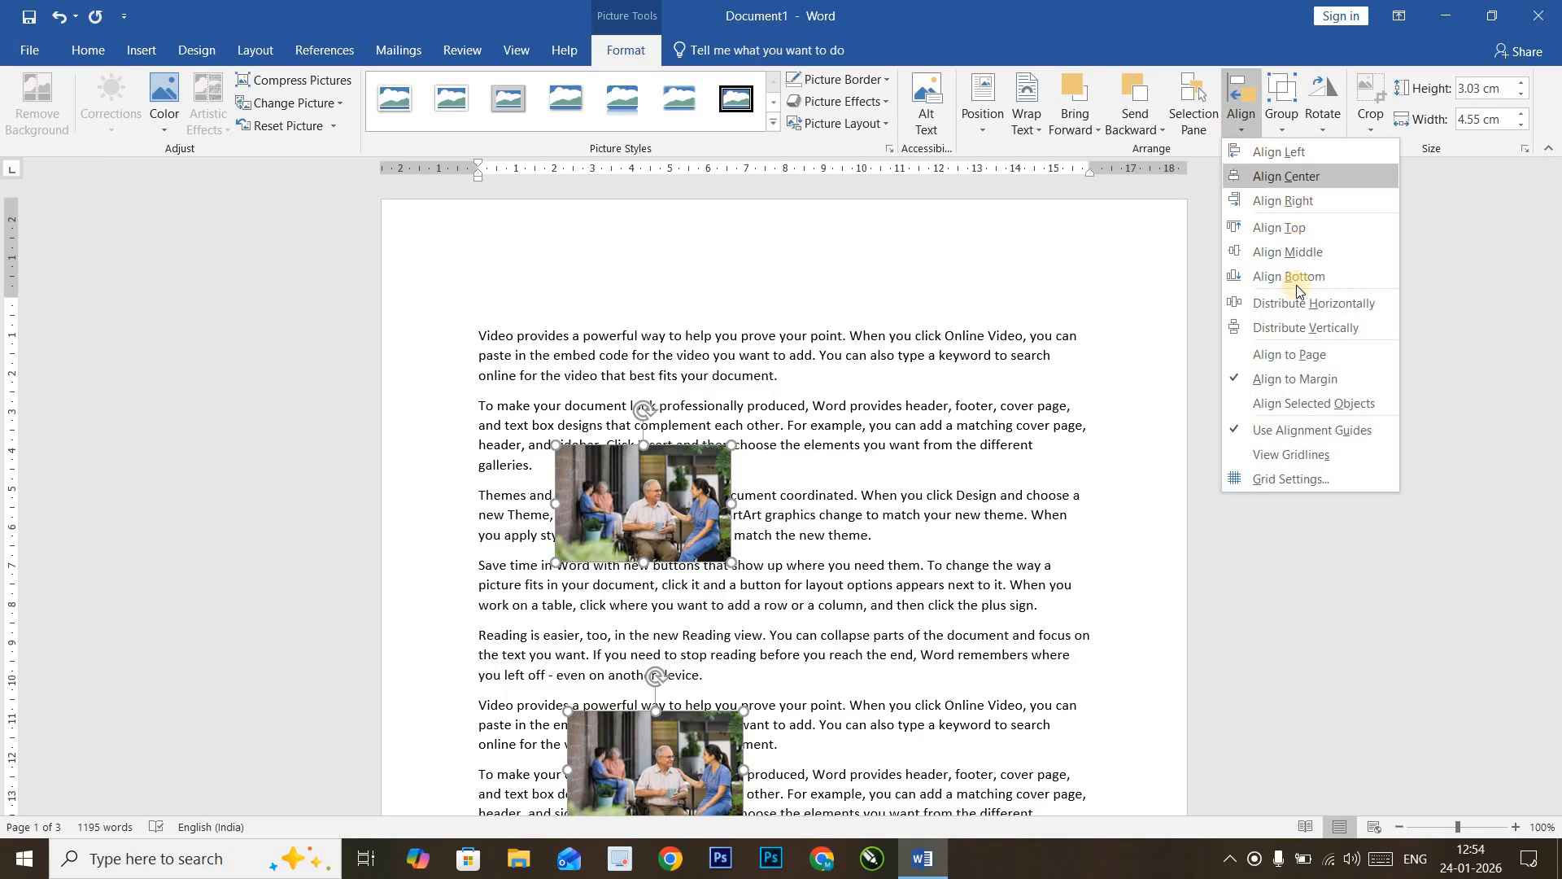
click(1262, 356)
click(1244, 122)
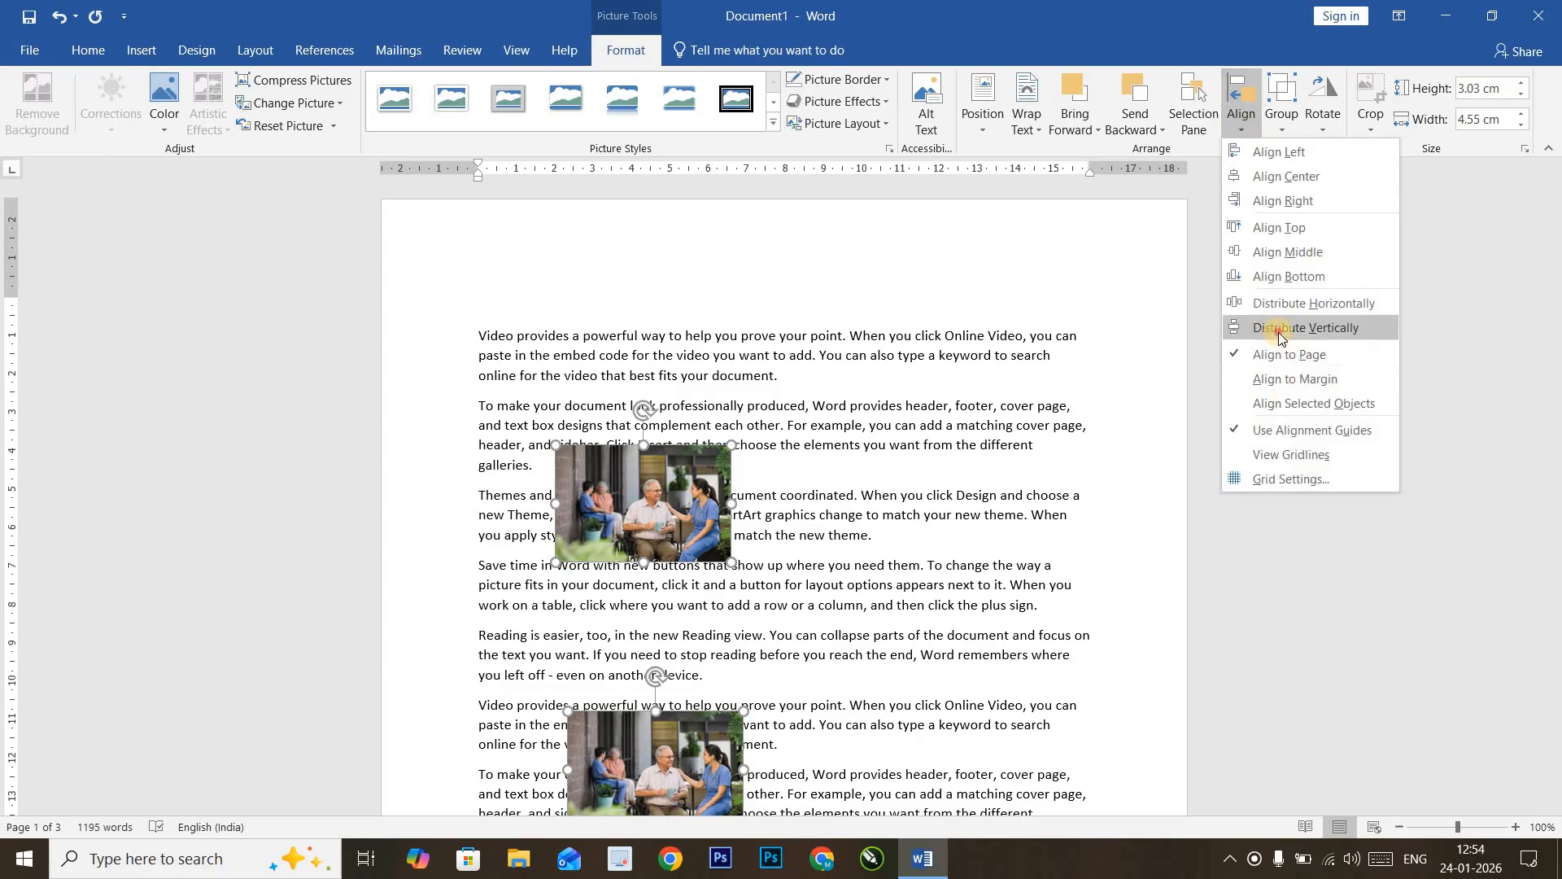
click(1281, 328)
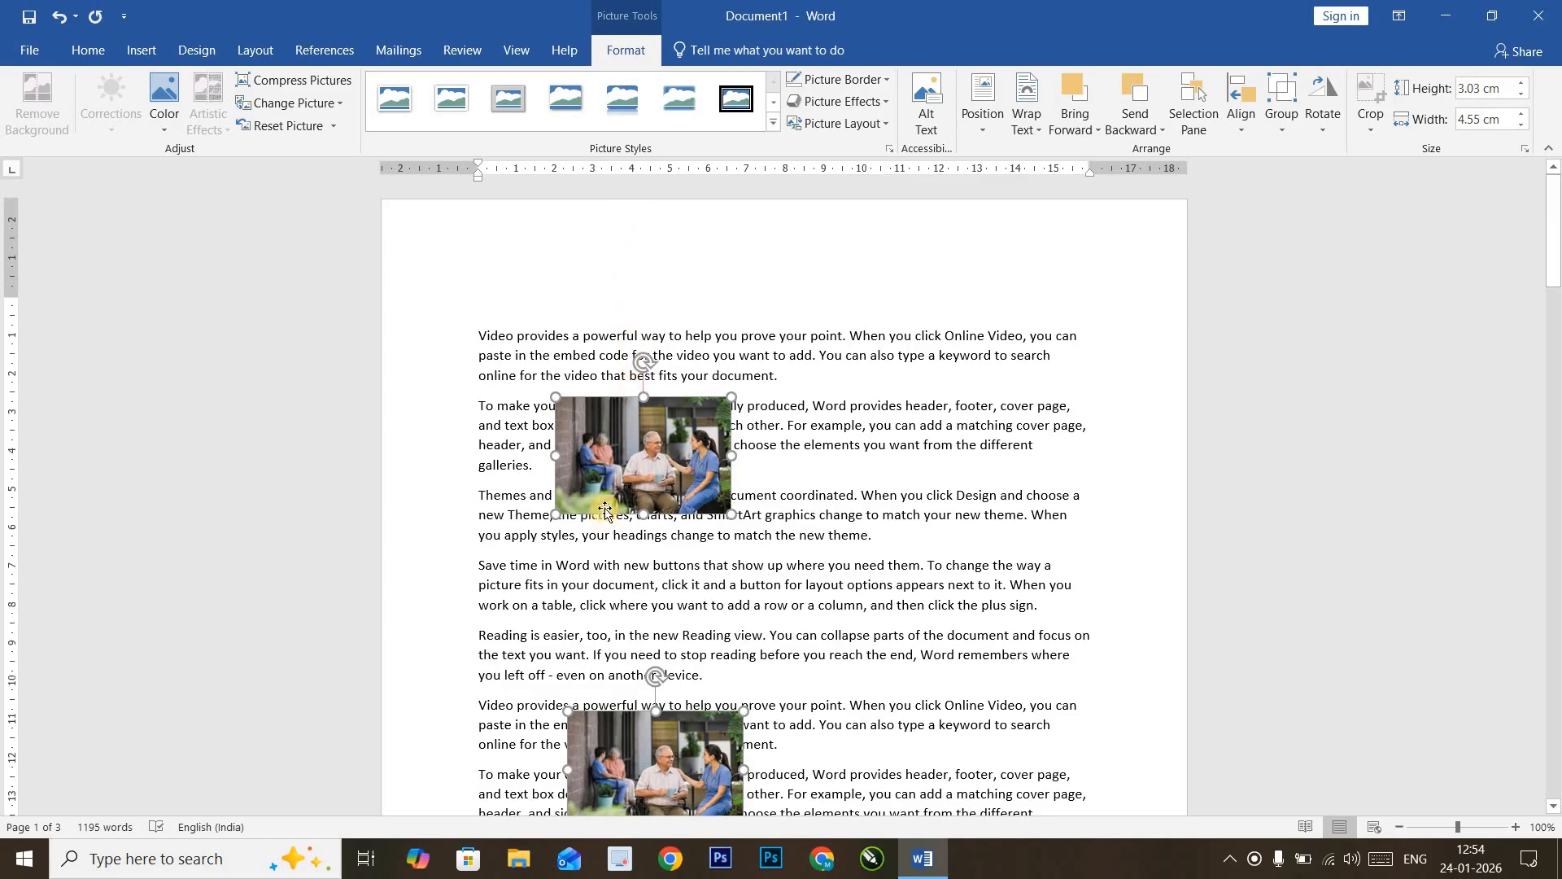
scroll(611, 688, down, 9)
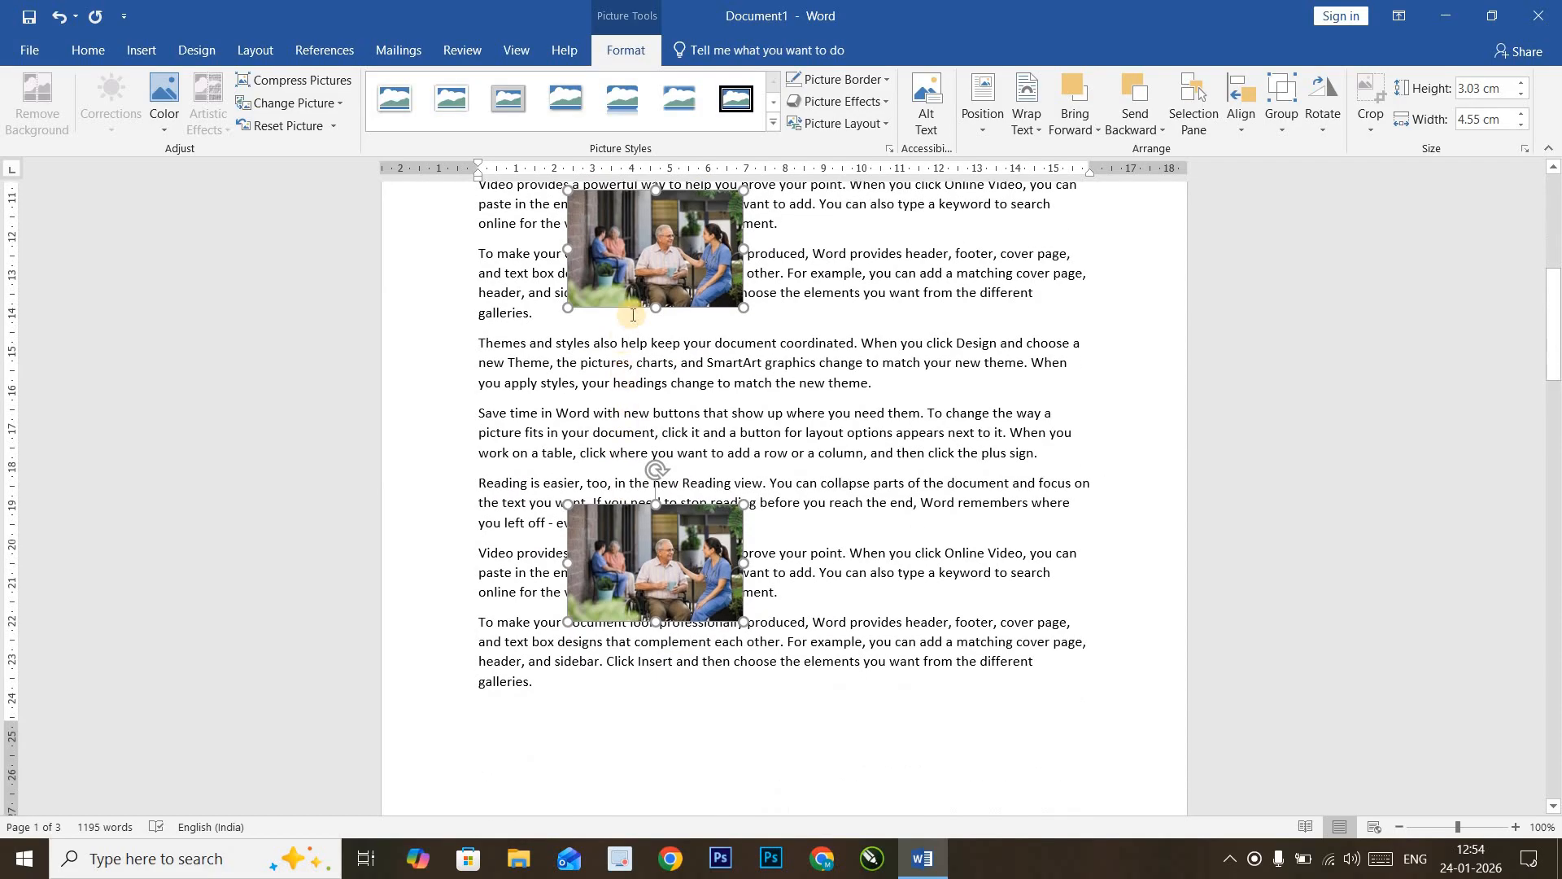
scroll(628, 445, down, 7)
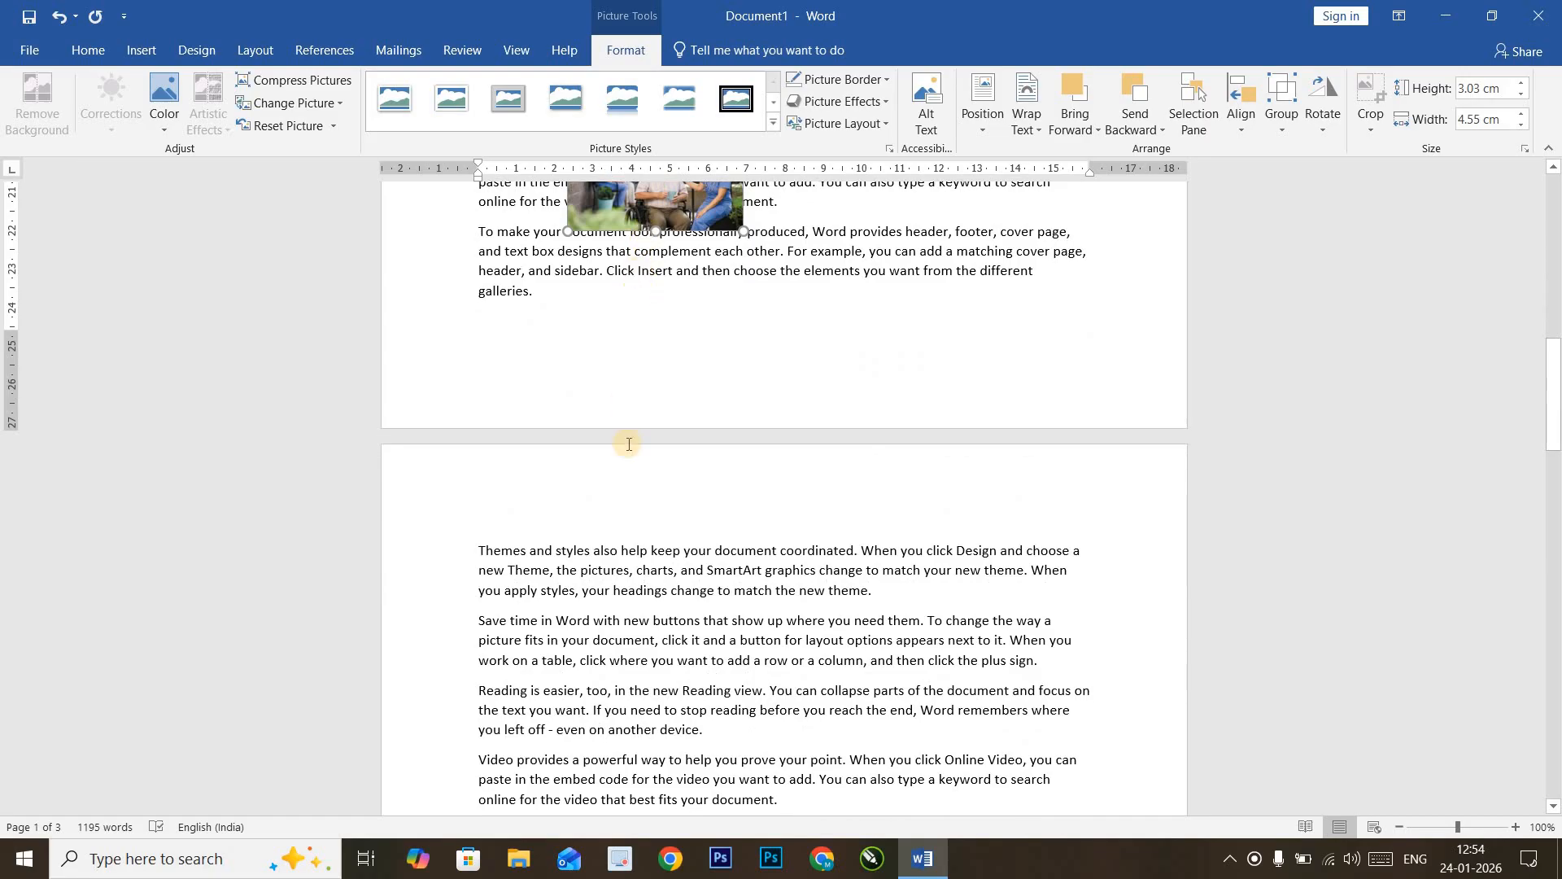
Step: Set the alignment reference back to Align Selected Objects
scroll(1191, 469, up, 9)
click(1238, 118)
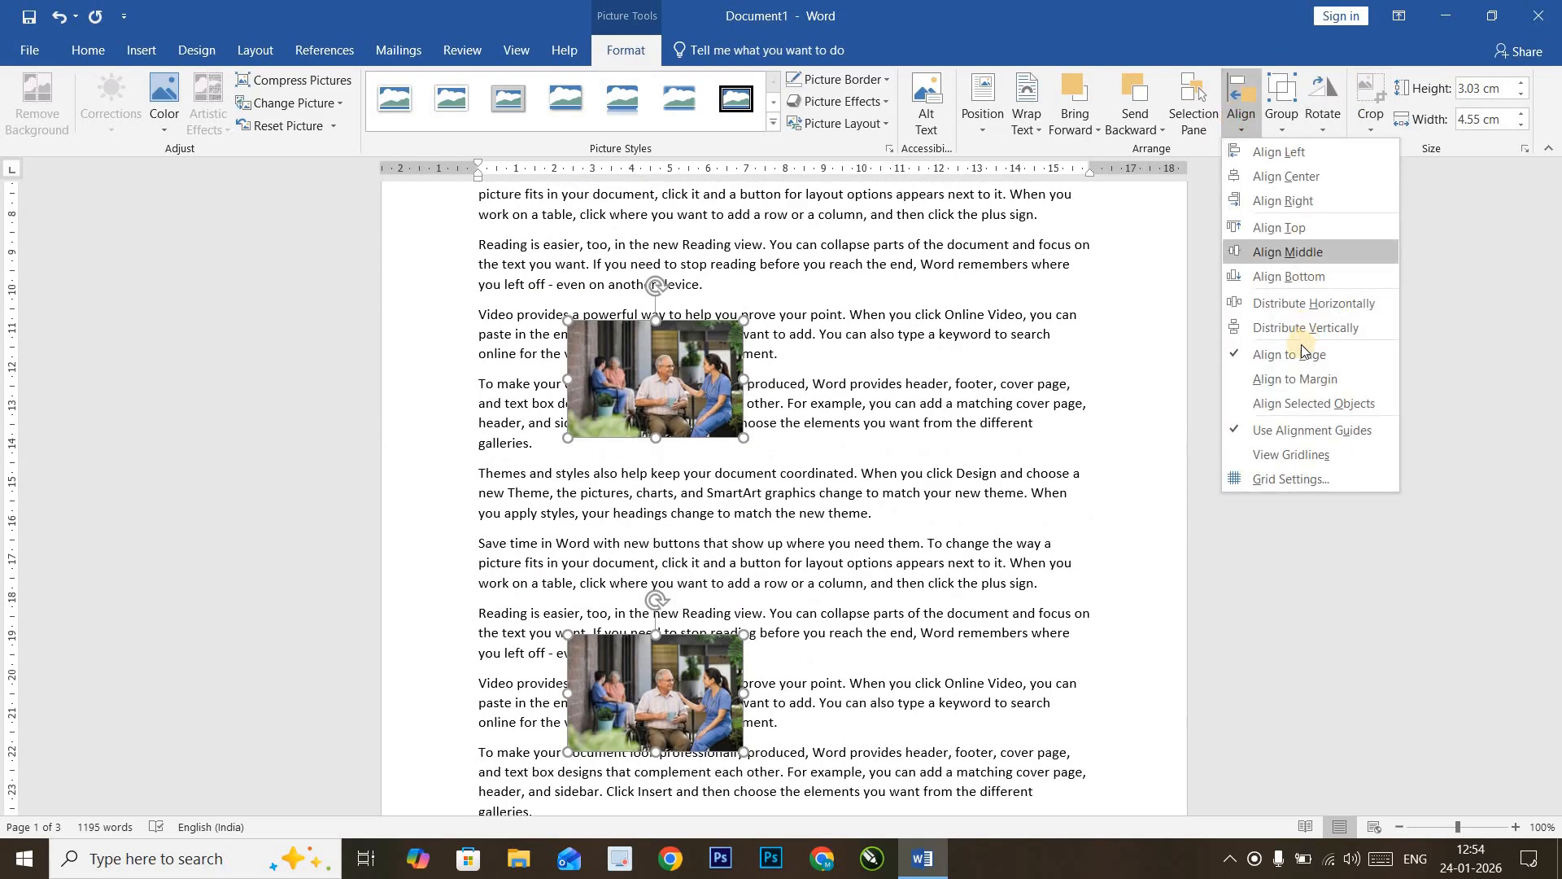
click(1265, 404)
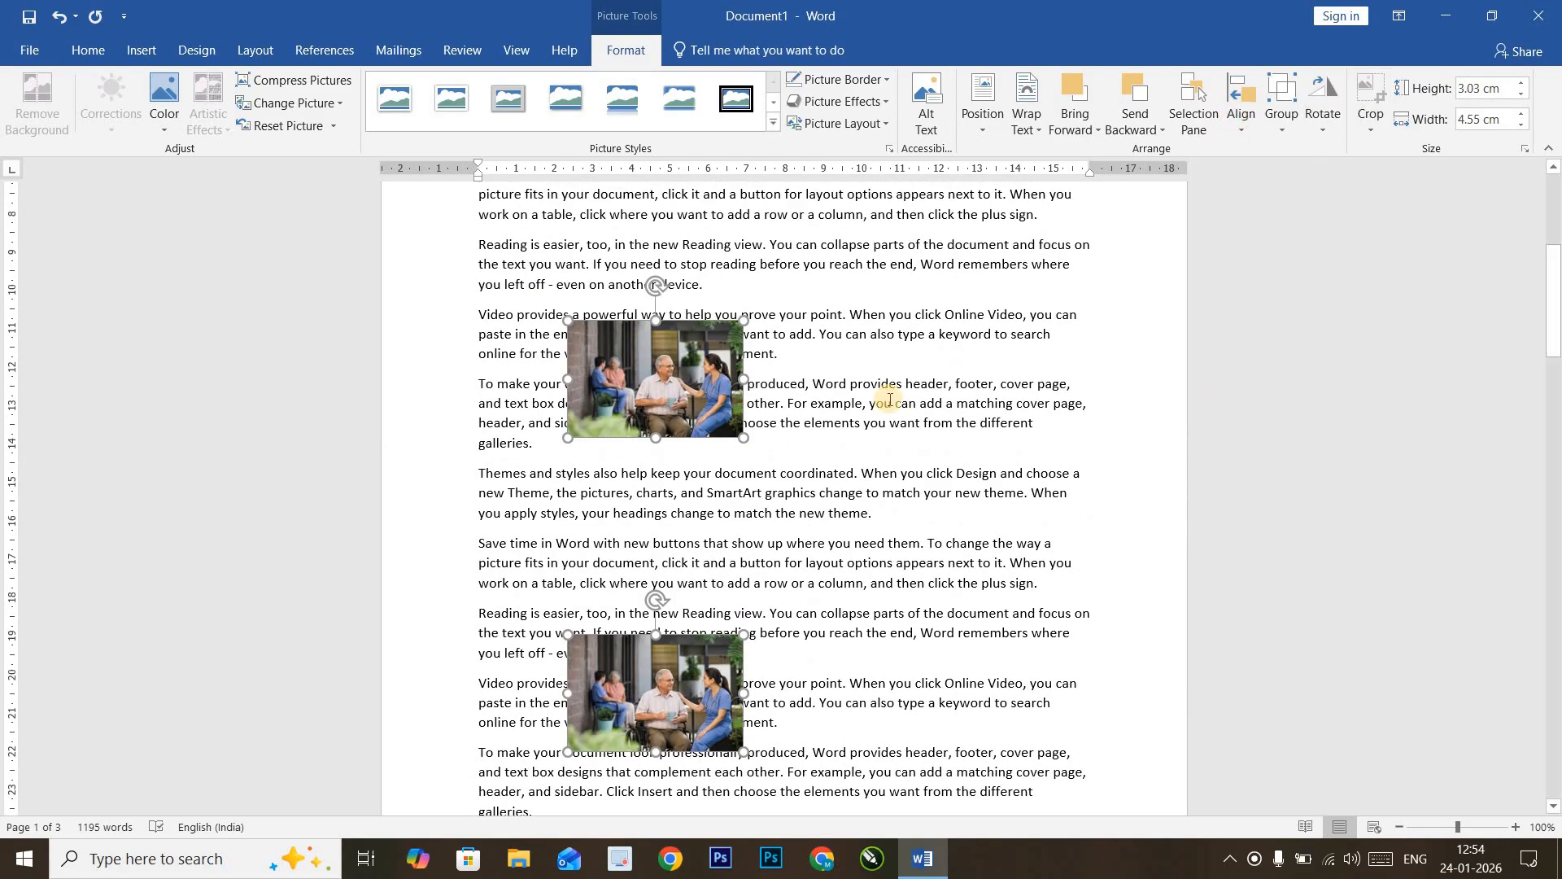
click(1241, 110)
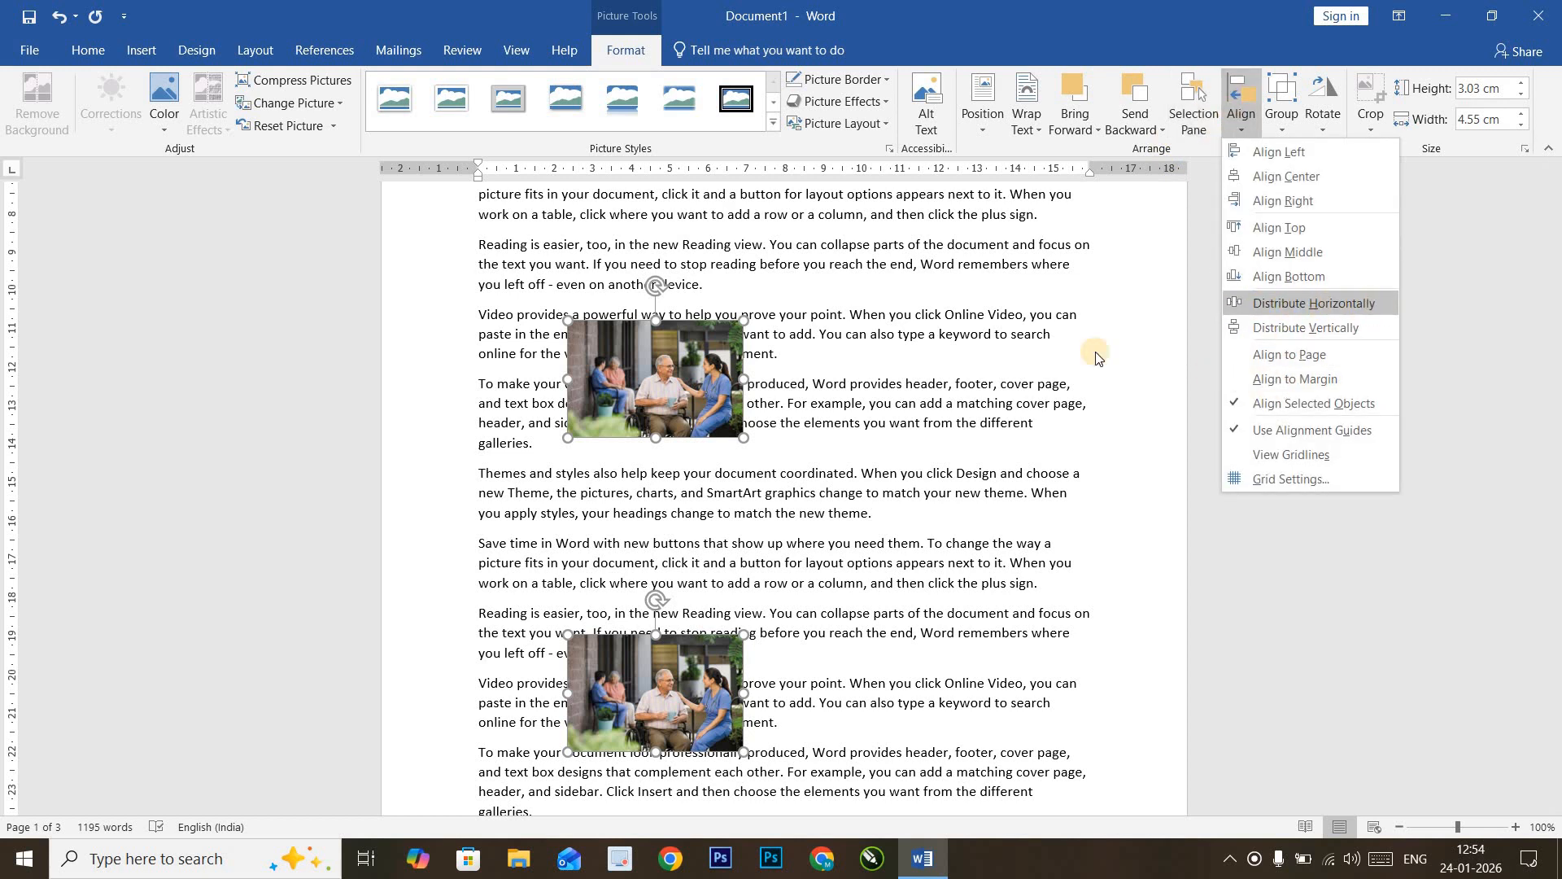
click(907, 436)
scroll(831, 473, up, 5)
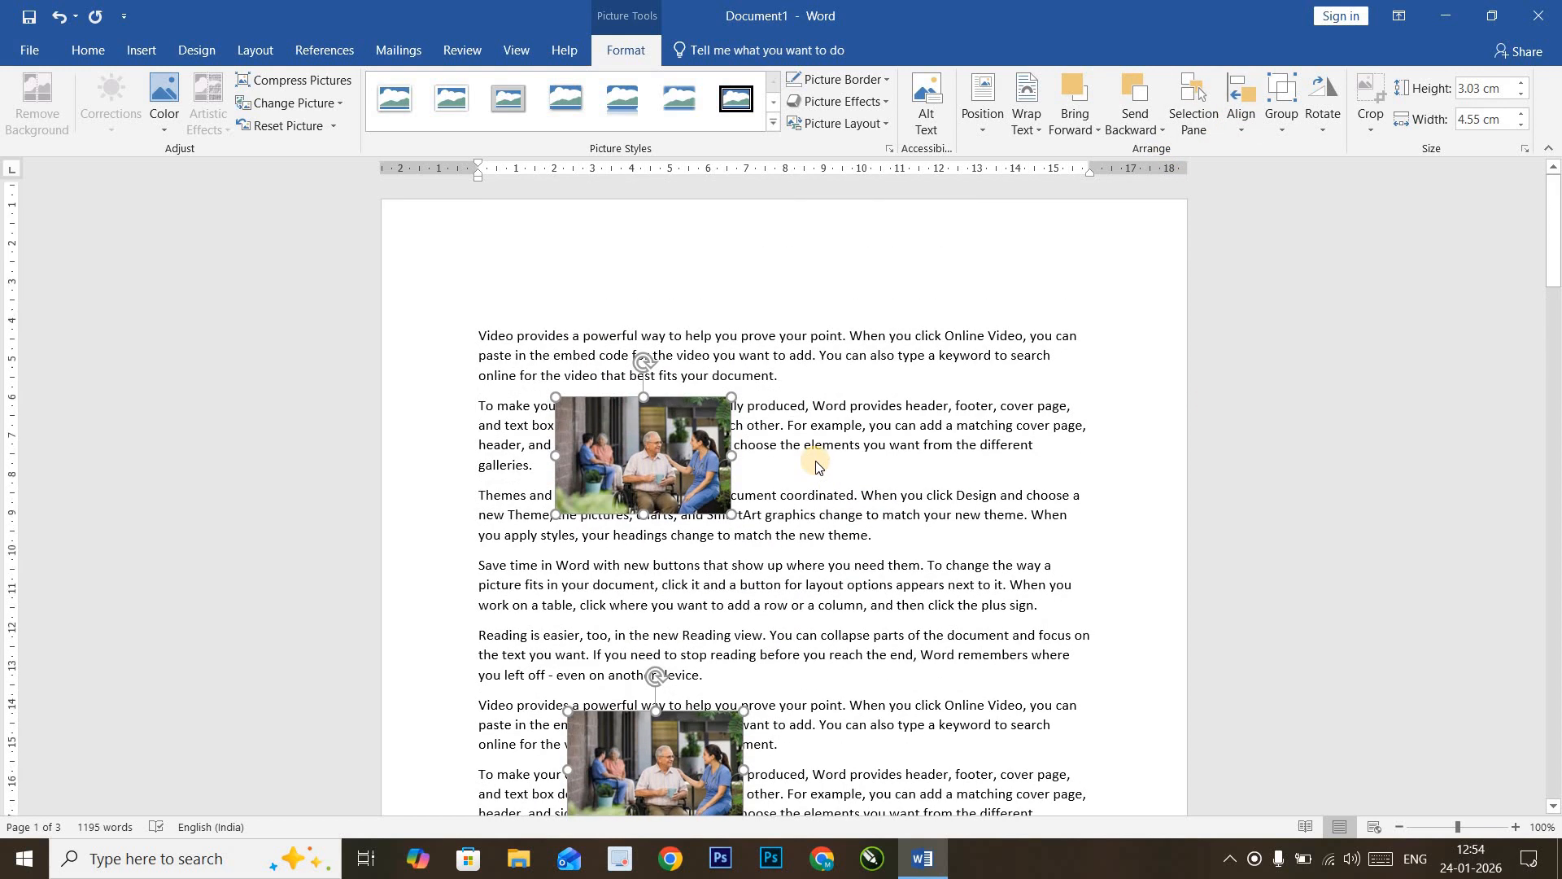
Step: Arrange the three pictures in one horizontal row near the top of the first page, spreading them across its width
scroll(817, 464, down, 4)
scroll(836, 549, down, 1)
click(834, 548)
drag(708, 684, 926, 230)
scroll(942, 535, up, 5)
drag(676, 742, 868, 422)
drag(901, 611, 1091, 435)
drag(685, 473, 537, 476)
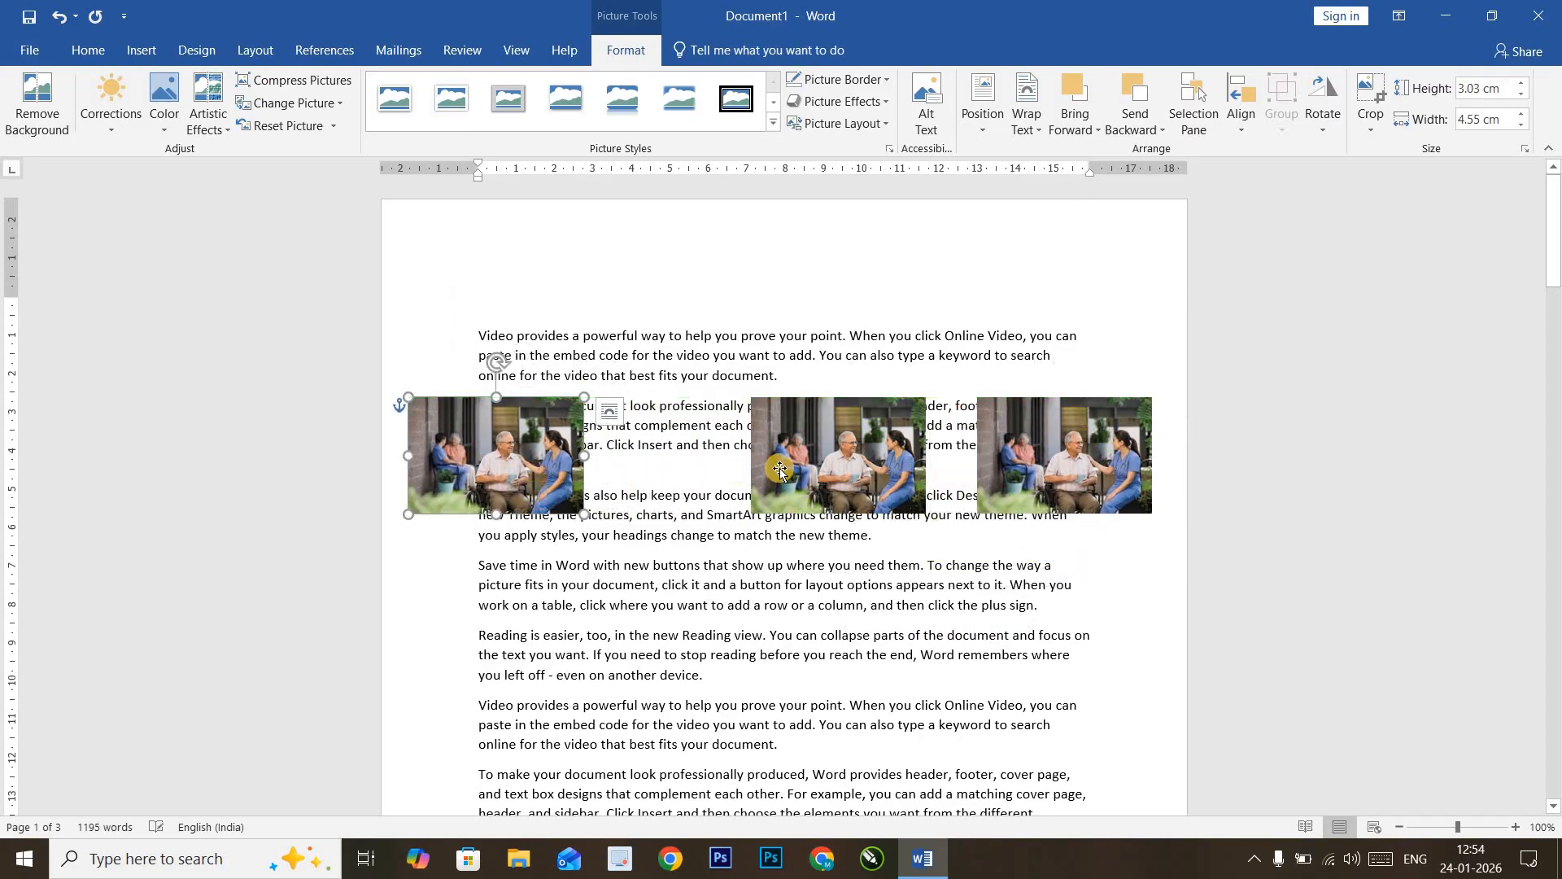
Step: Select the three pictures in the row and distribute them horizontally
ctrl+click(826, 469)
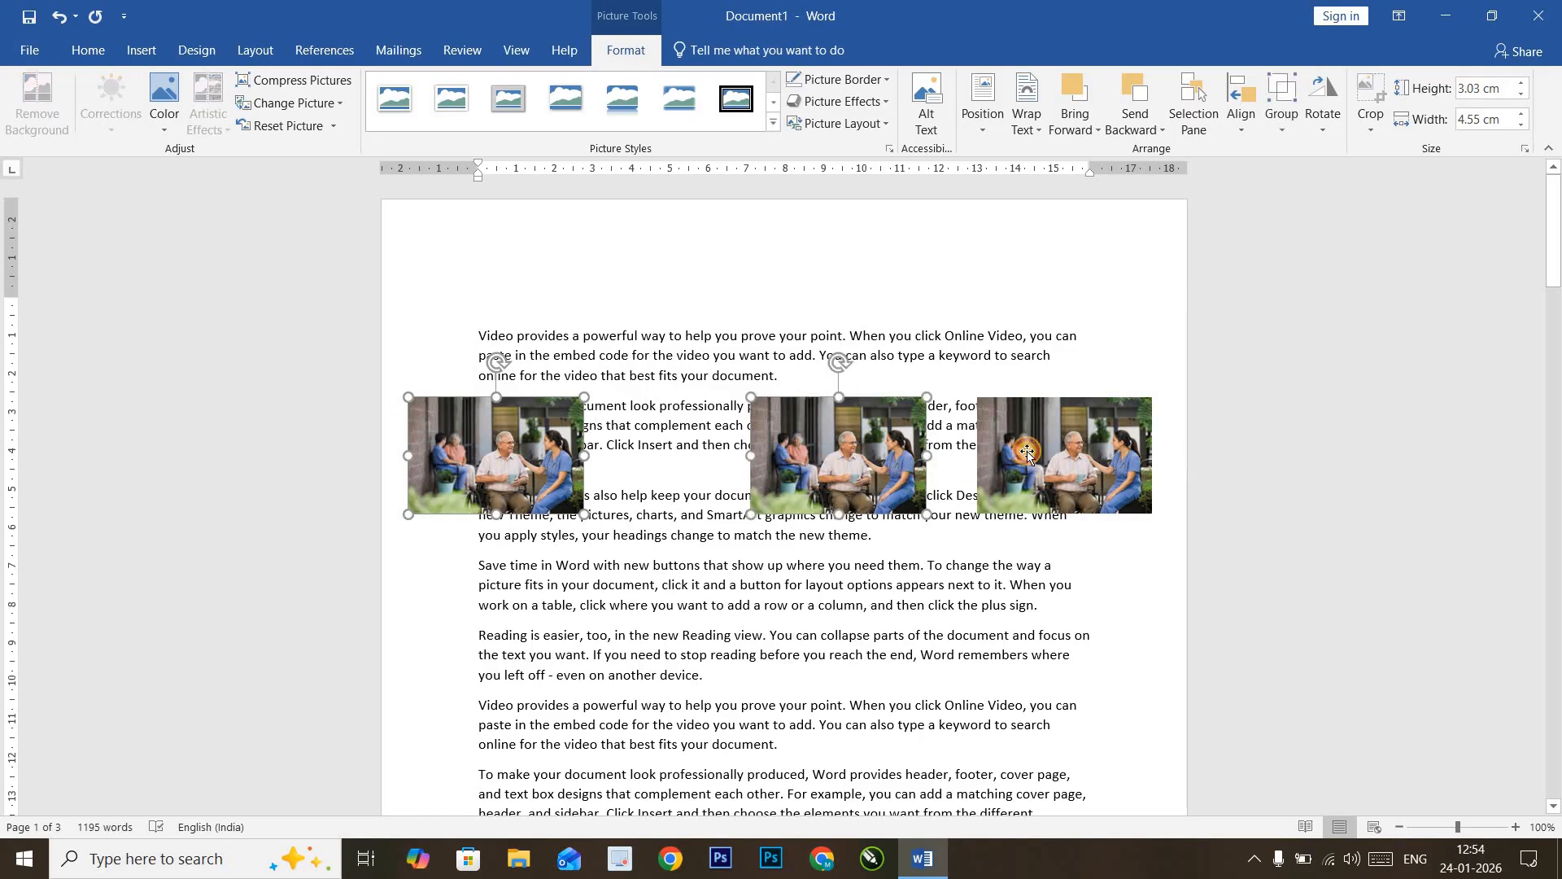
ctrl+click(1037, 459)
click(1241, 114)
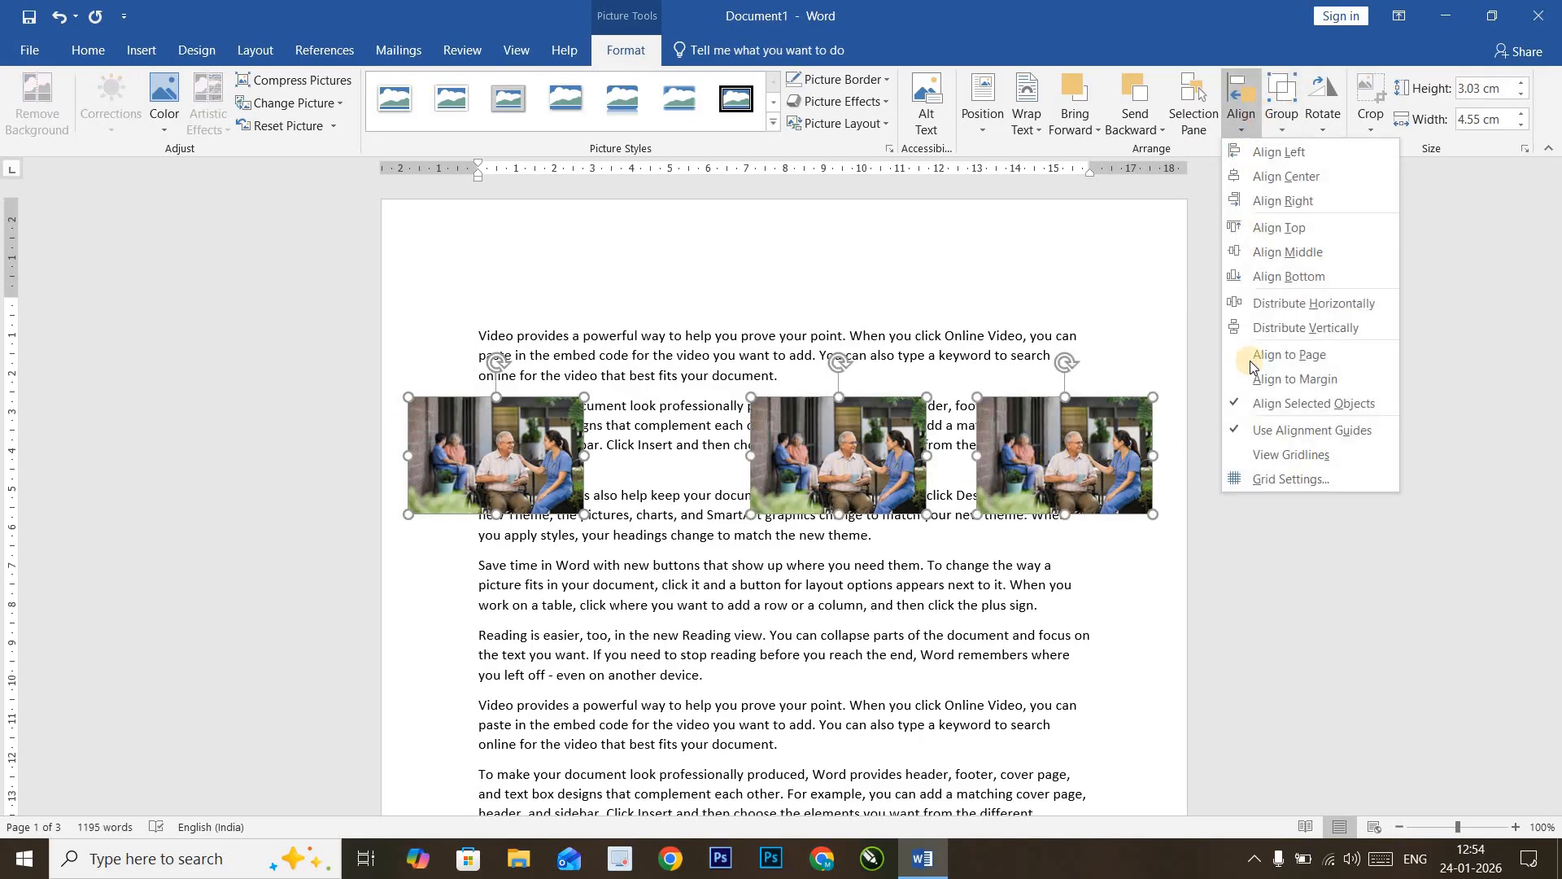
click(1327, 304)
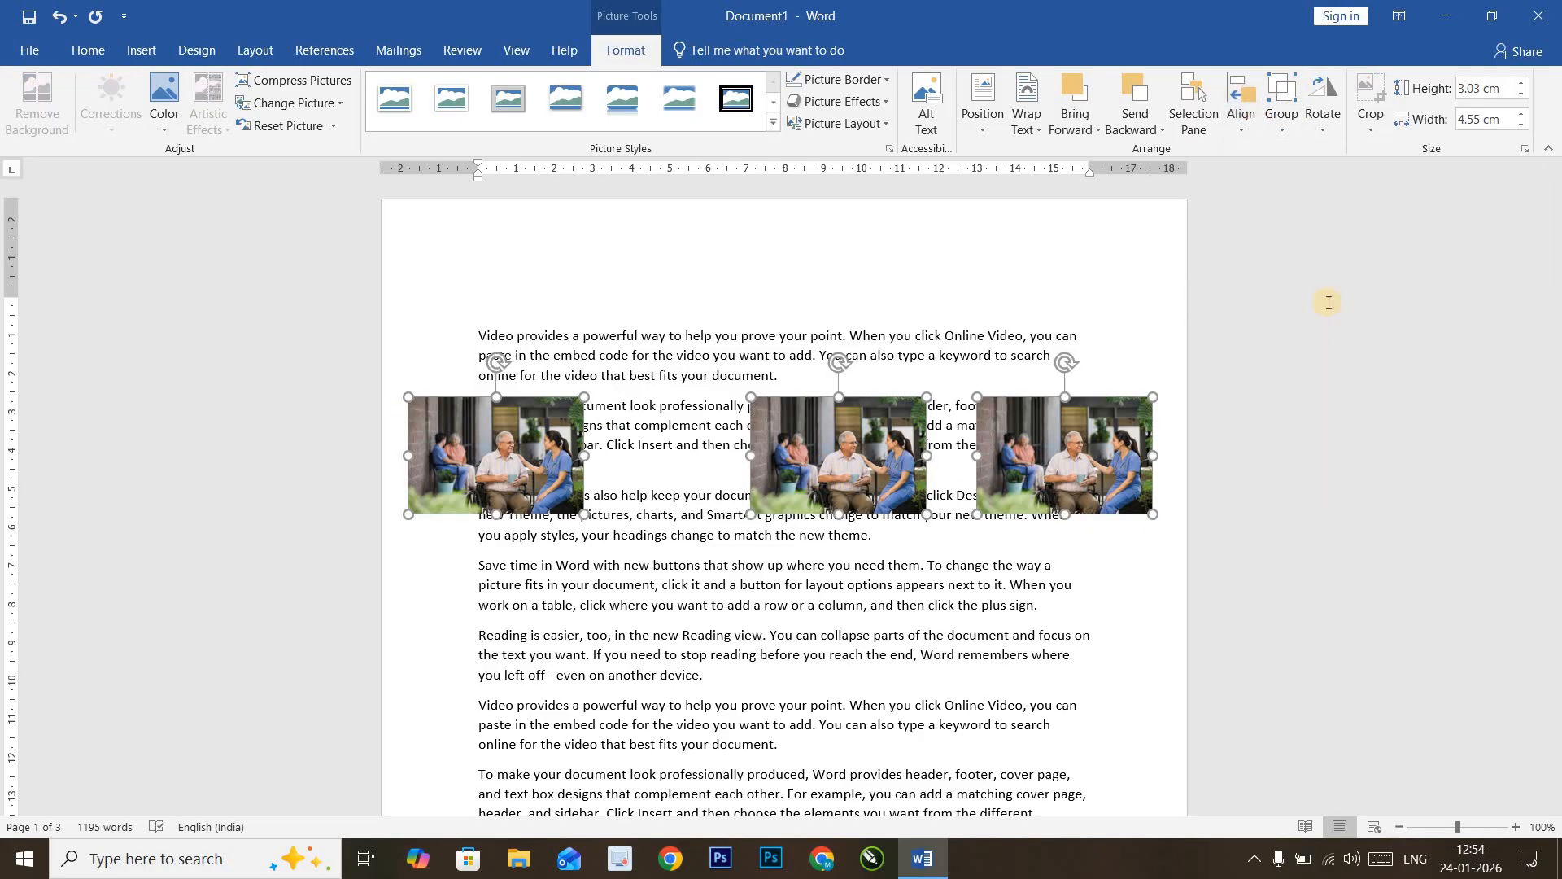
click(1249, 130)
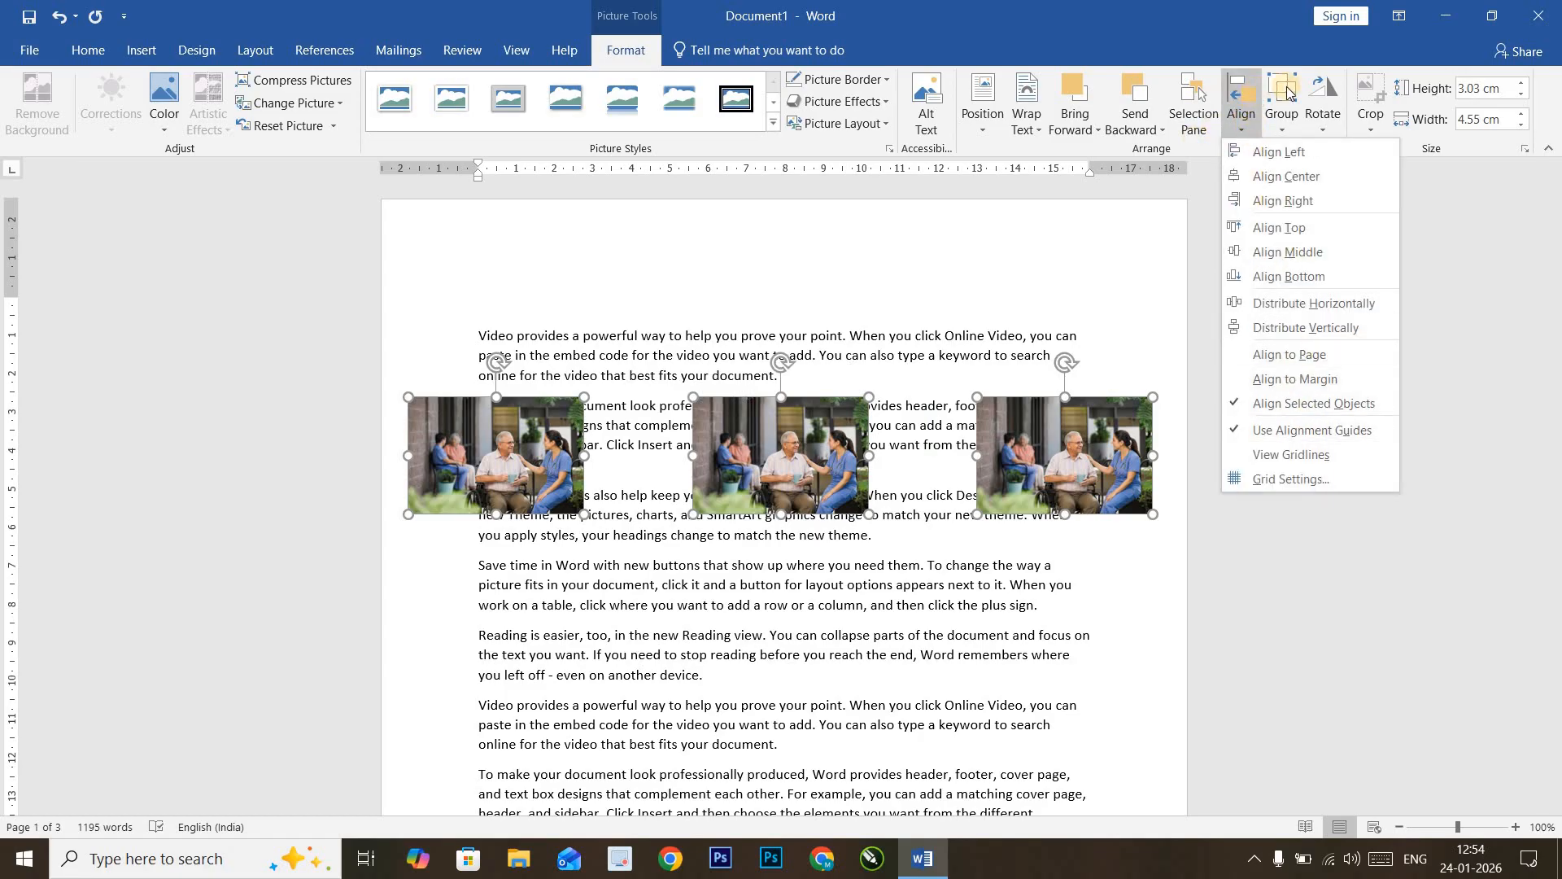
Step: Group the three pictures and move the whole group up to the first paragraph
click(1292, 120)
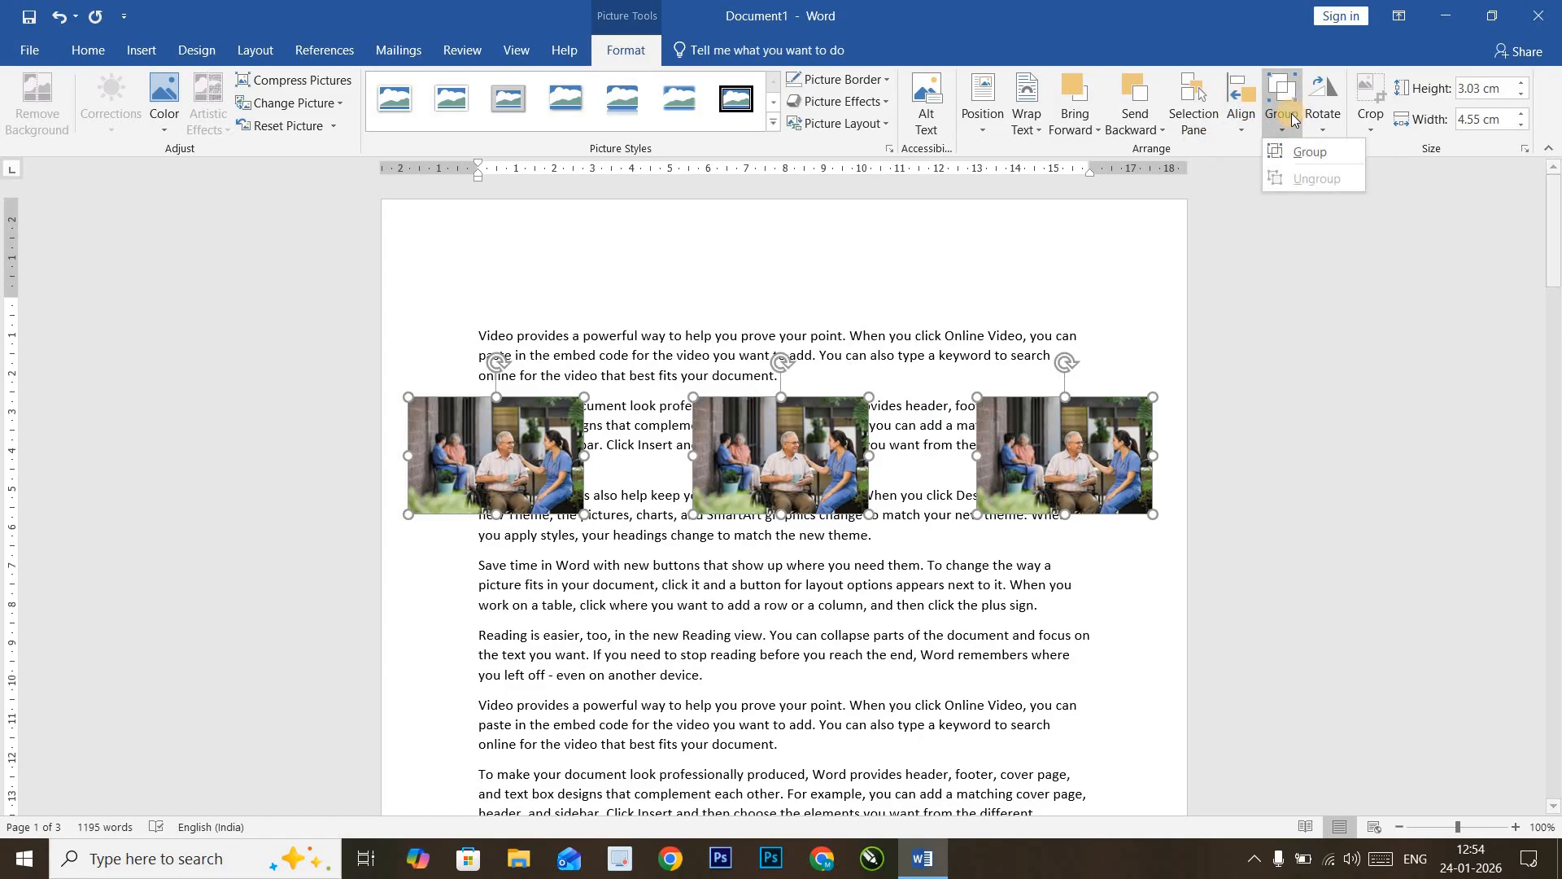
click(1334, 154)
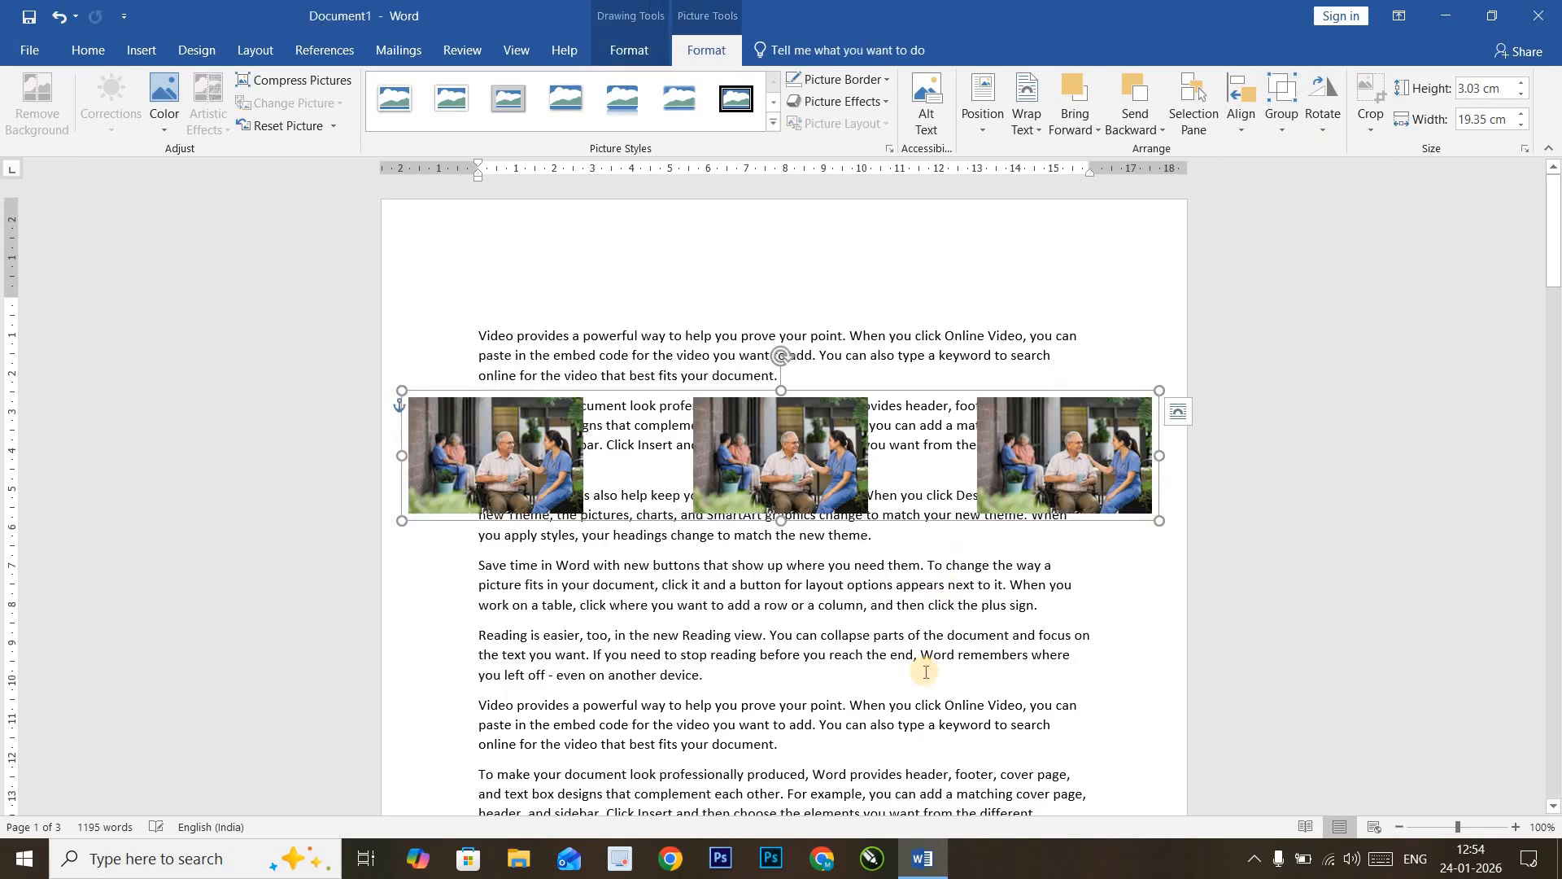
click(903, 616)
drag(828, 488, 799, 436)
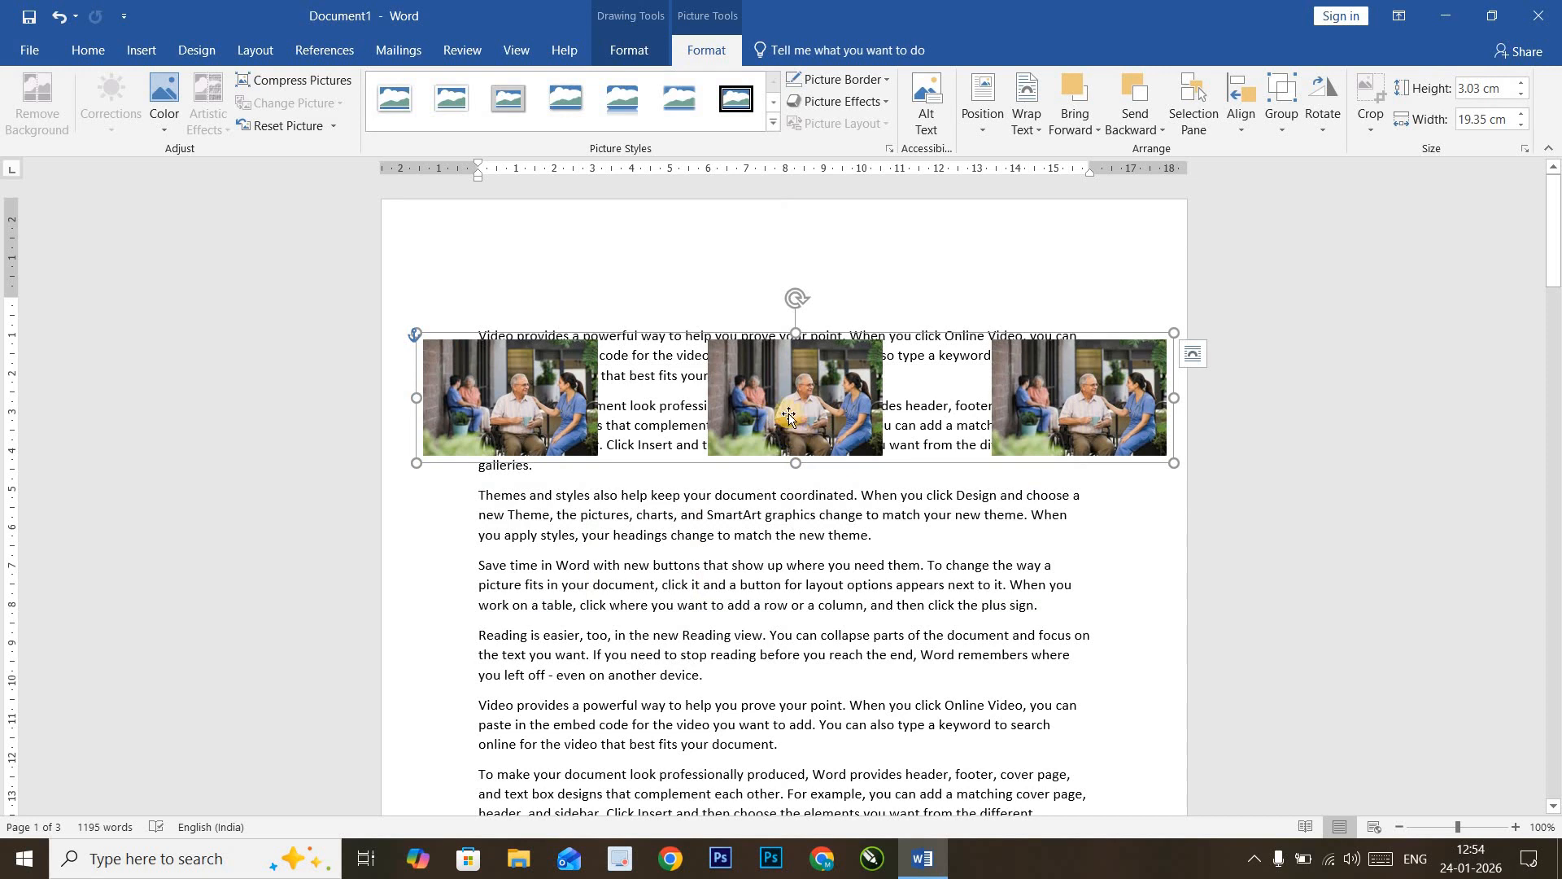
Step: Move the middle picture down below the other two within the group, and shift the whole group slightly left
drag(792, 400, 810, 533)
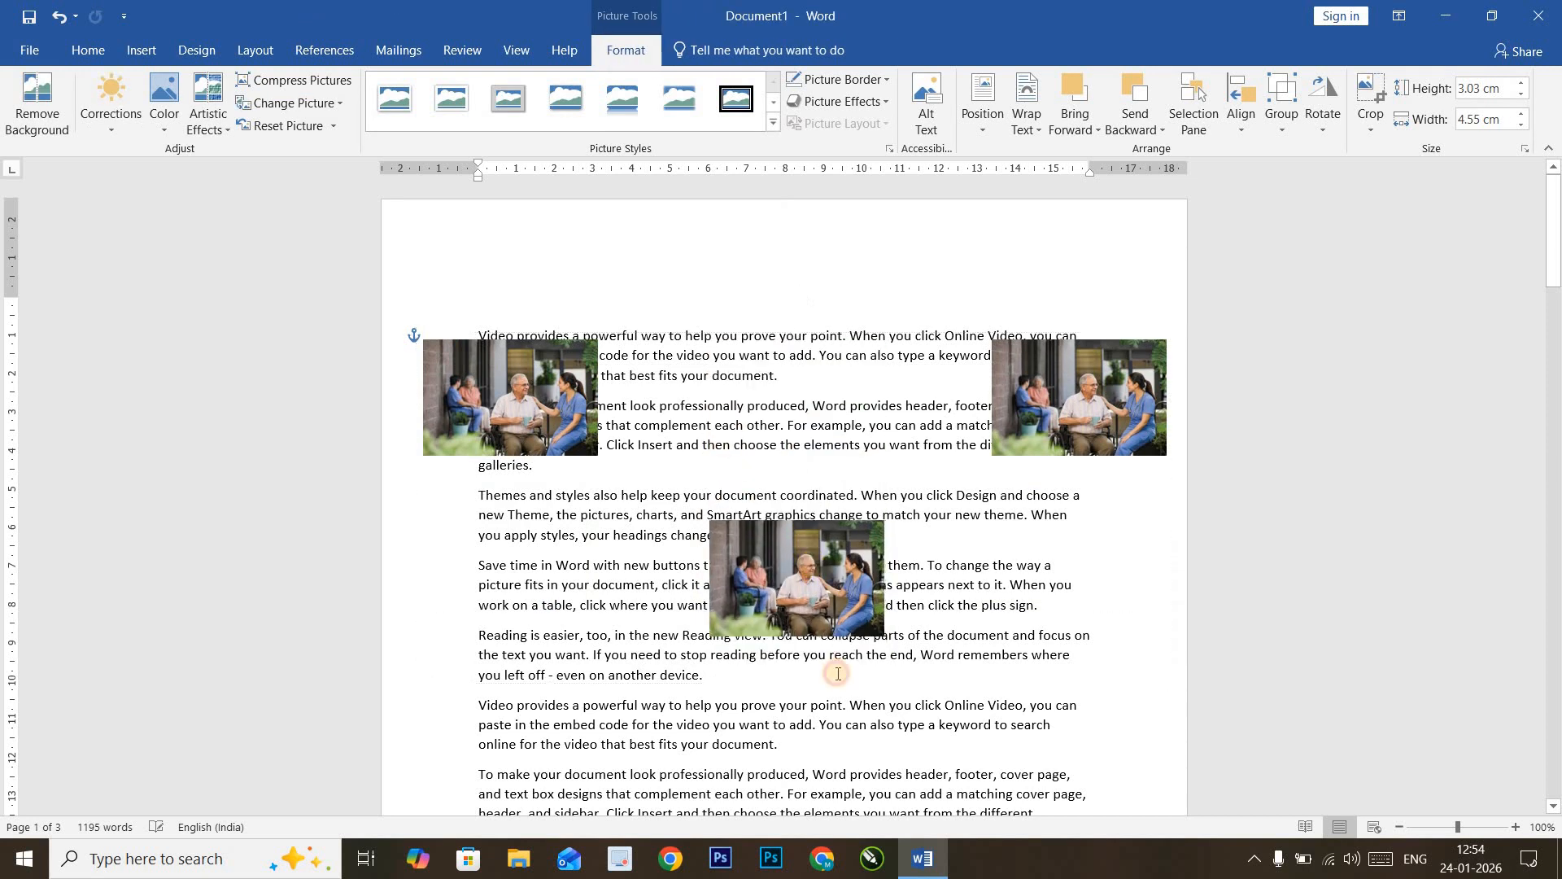
click(843, 723)
mouse_move(1048, 450)
mouse_down()
mouse_move(1059, 486)
mouse_move(975, 424)
mouse_move(1047, 446)
mouse_up()
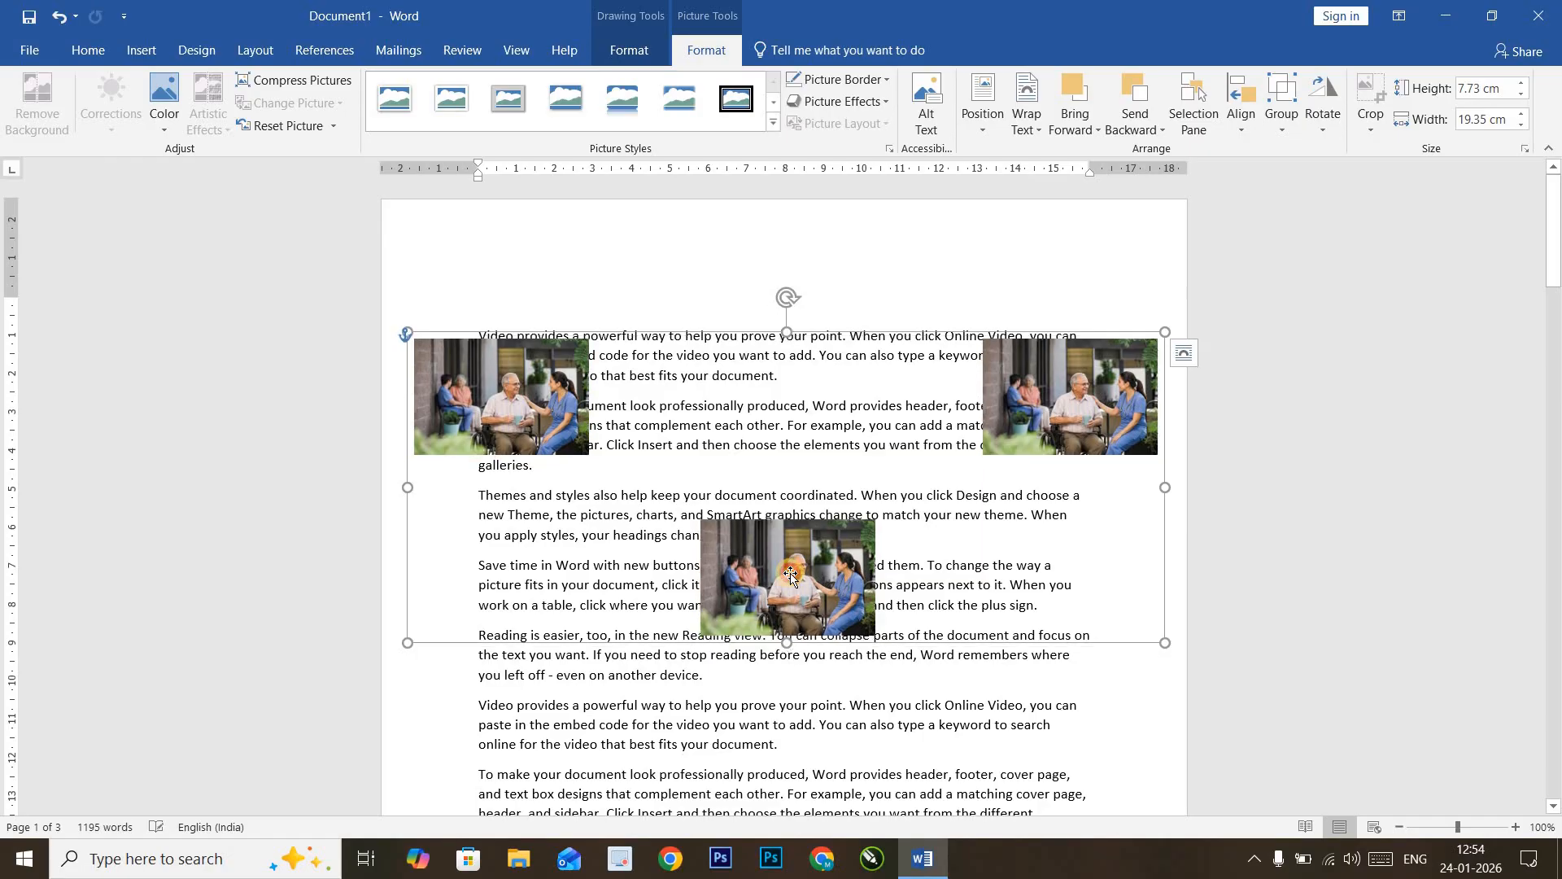
Step: Move the middle picture back up between the two outer pictures of the group
click(791, 574)
drag(791, 574, 792, 394)
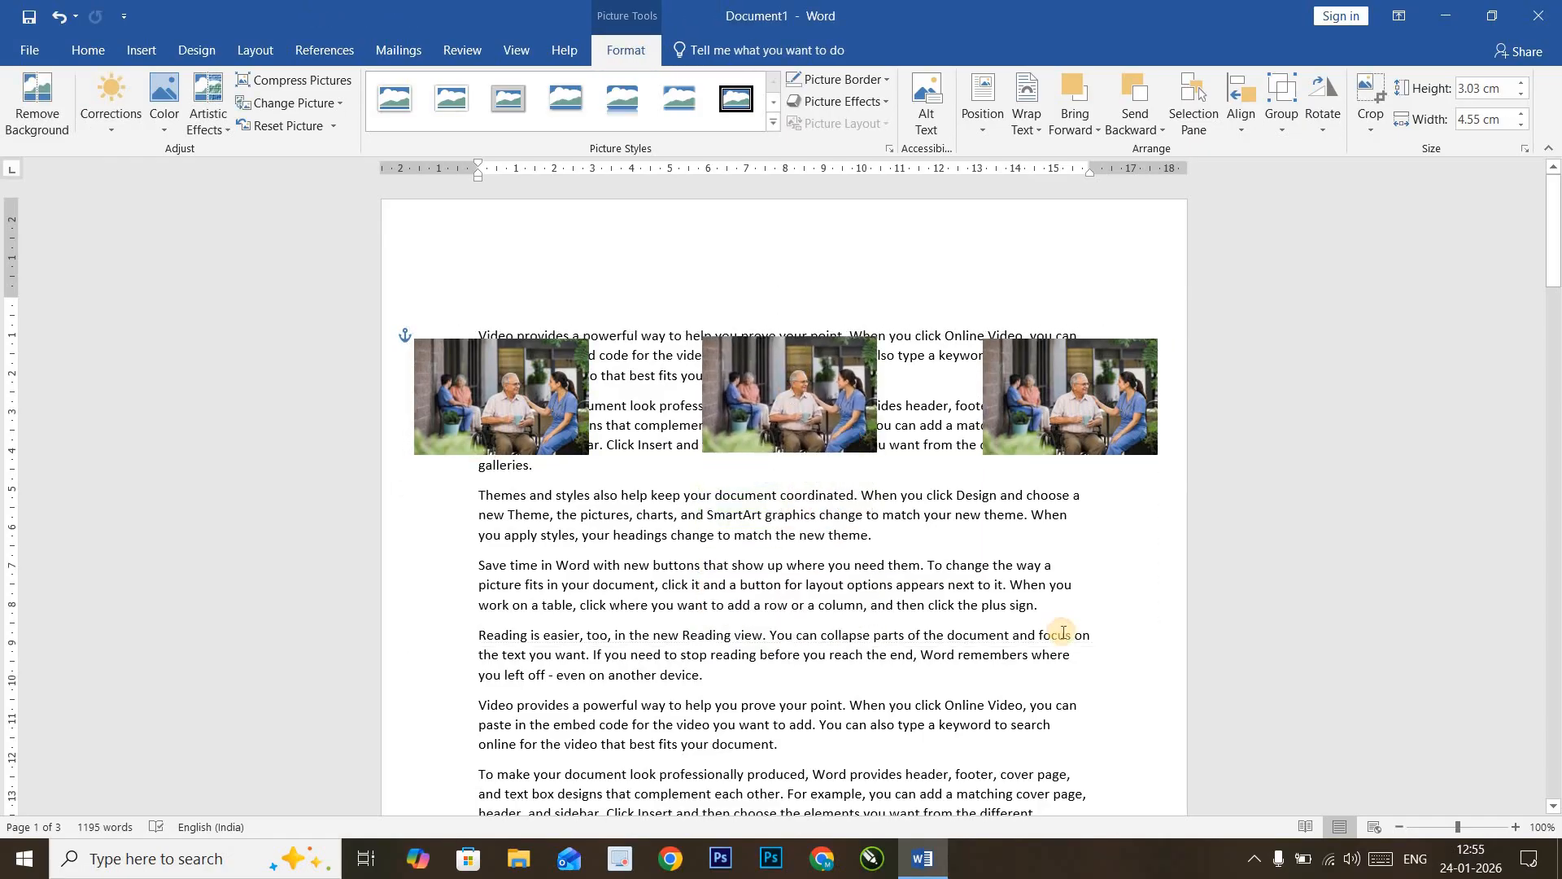
click(1059, 623)
Step: Ungroup the three pictures and deselect them
click(1027, 436)
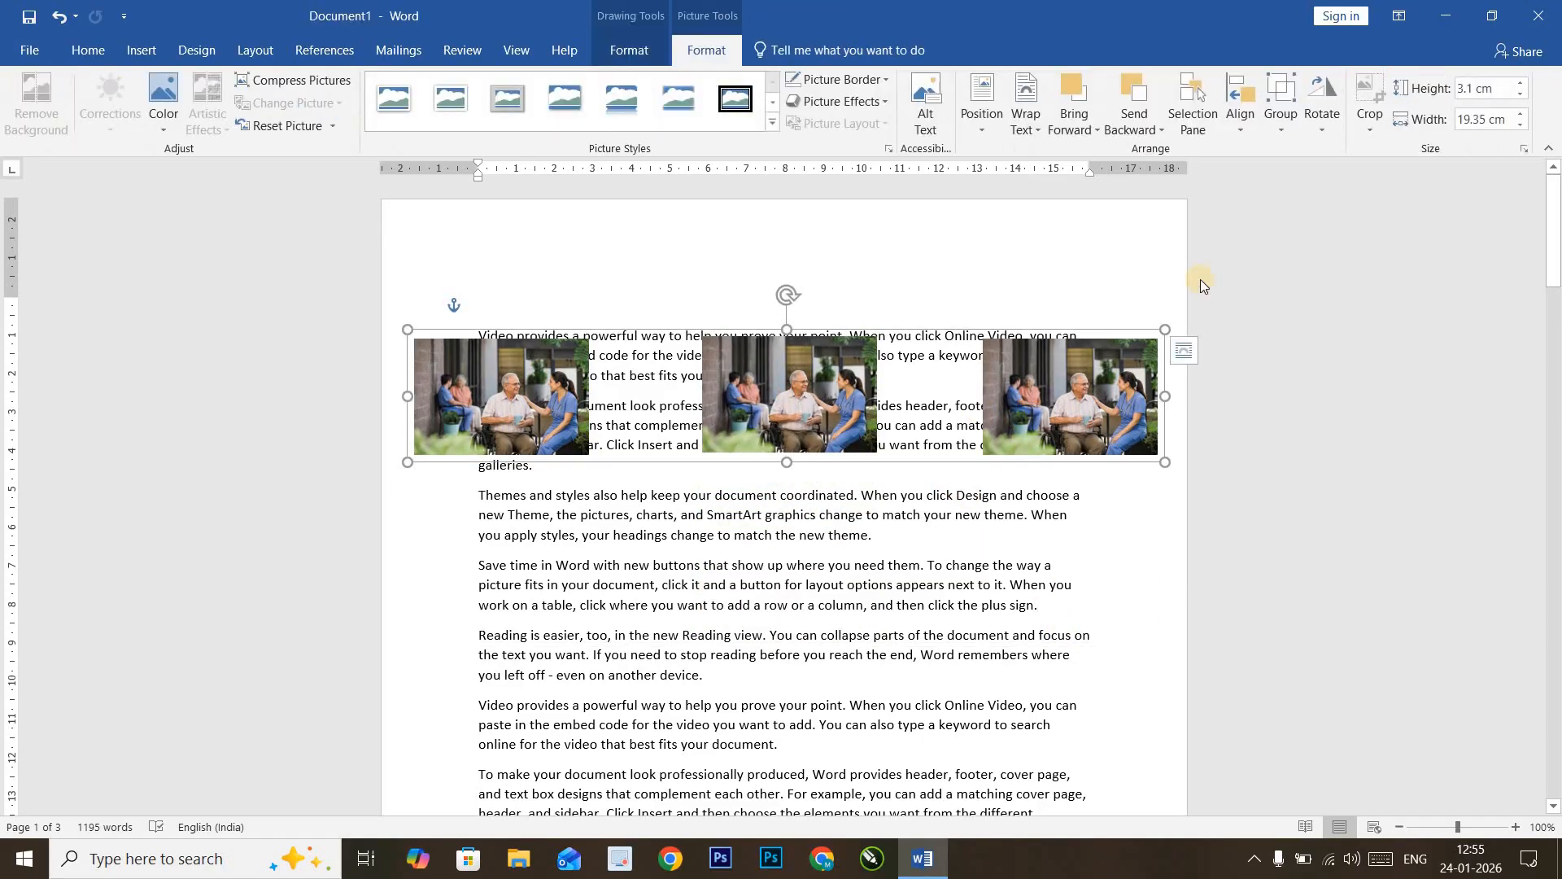
click(1283, 118)
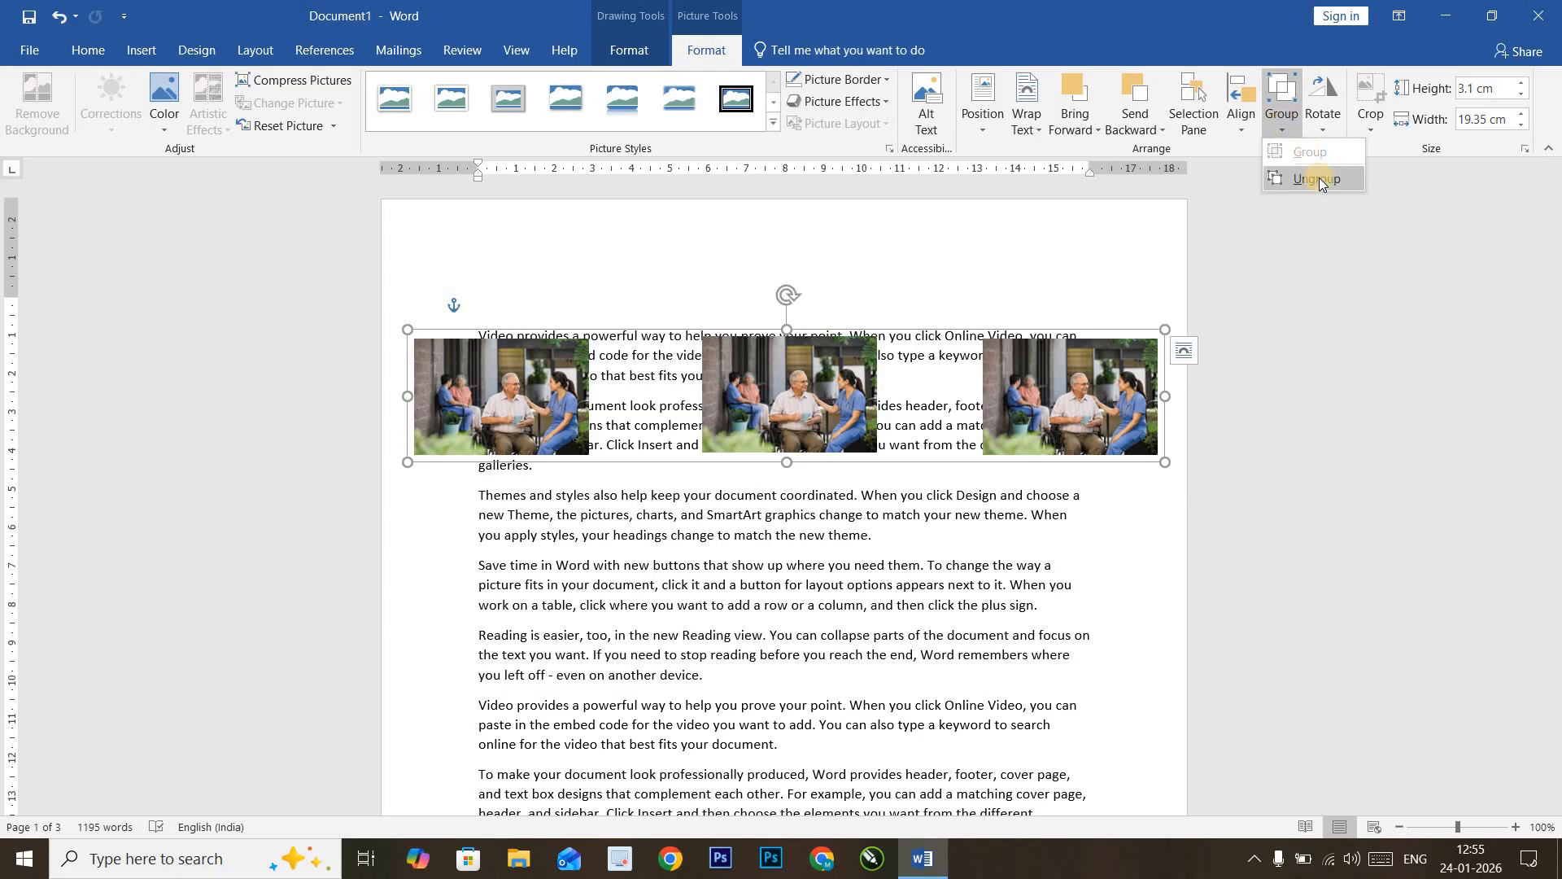
click(1320, 177)
click(900, 495)
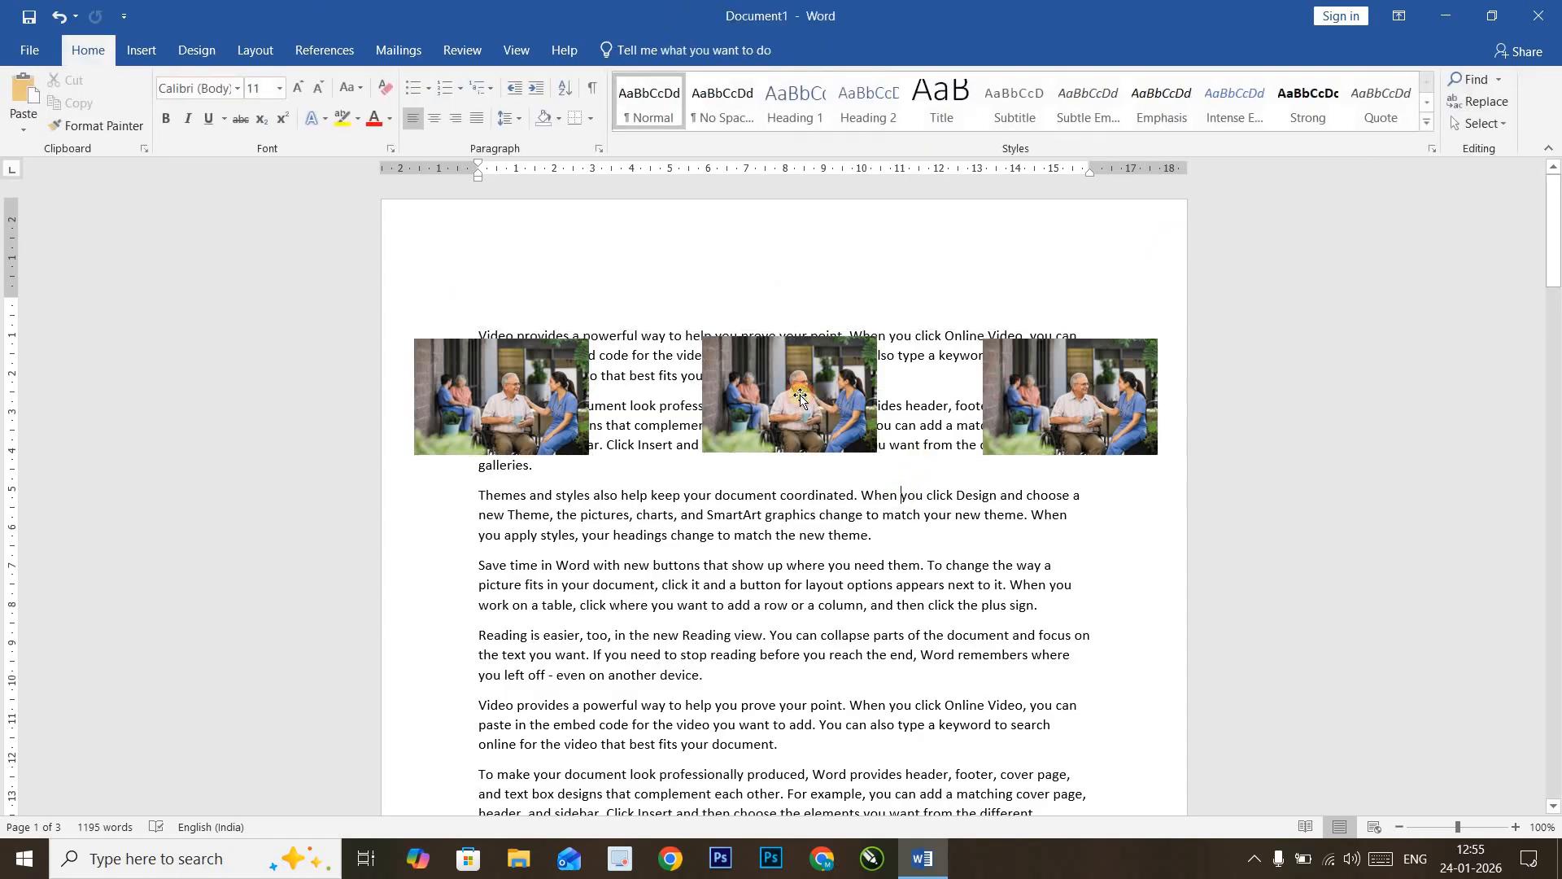
Step: Move each of the three ungrouped pictures down separately to sit over the second and third paragraphs
drag(801, 396, 800, 465)
drag(554, 406, 563, 498)
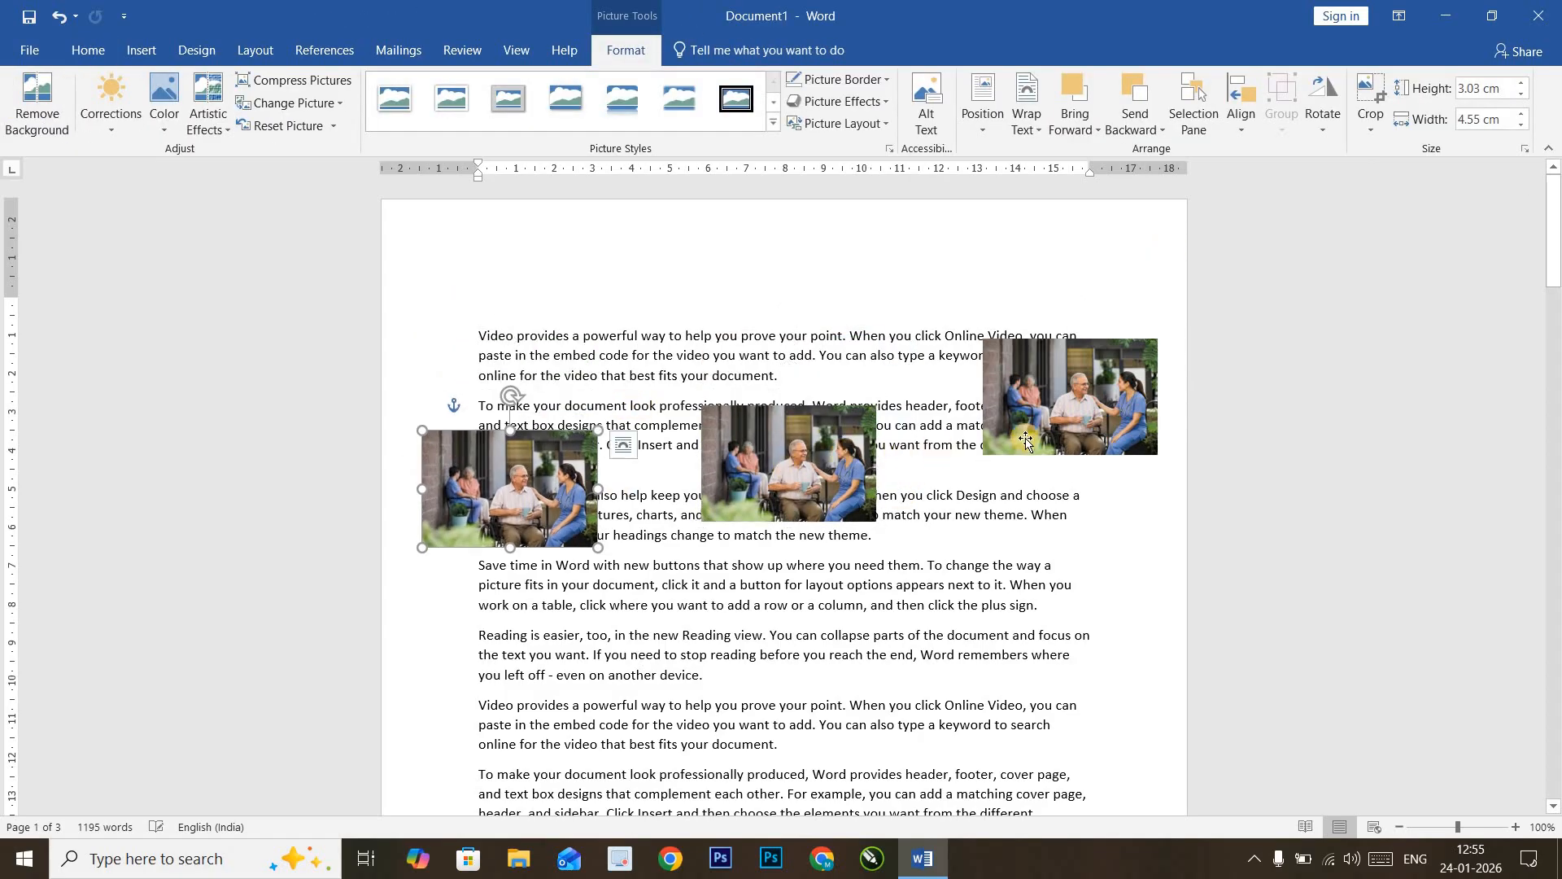
drag(1026, 442, 989, 497)
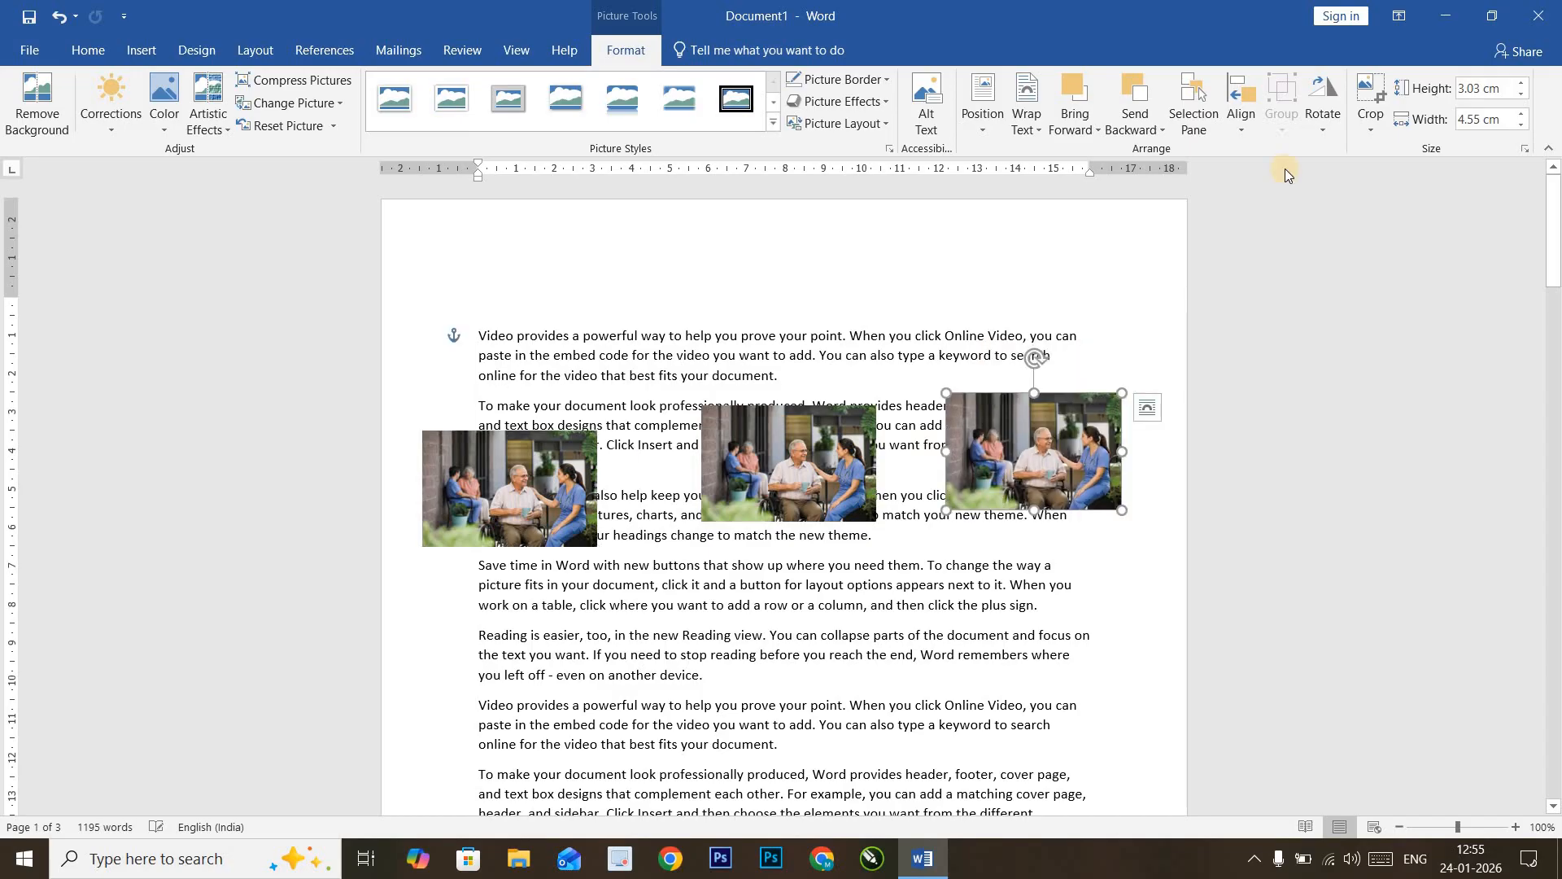
Step: Show the rotate and flip options for the rightmost picture, and delete the middle picture
click(1334, 127)
click(1373, 154)
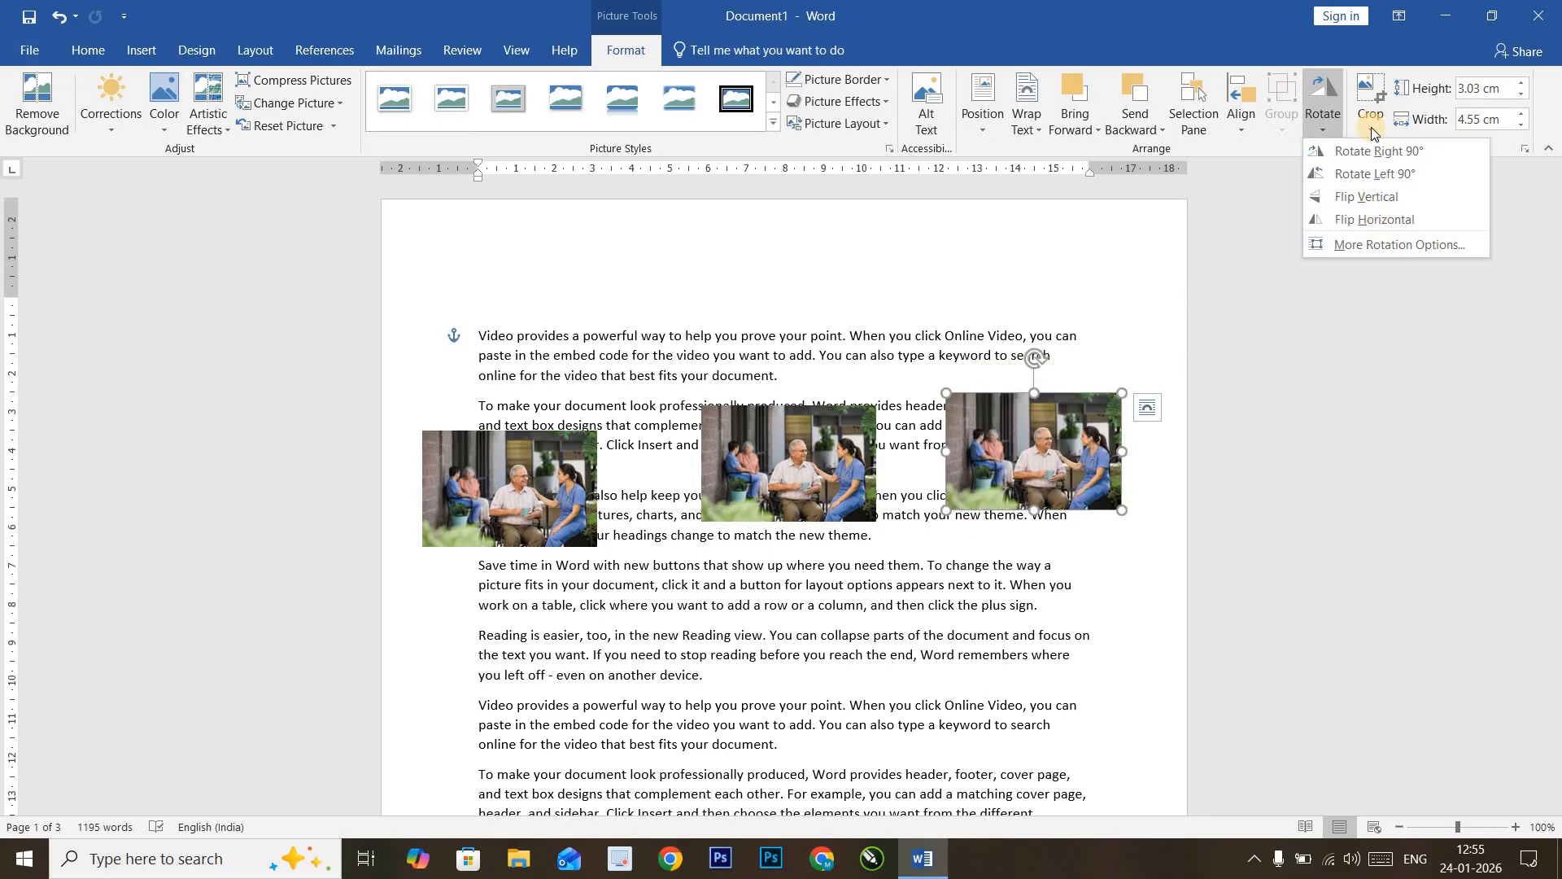
click(792, 469)
click(792, 470)
key(Delete)
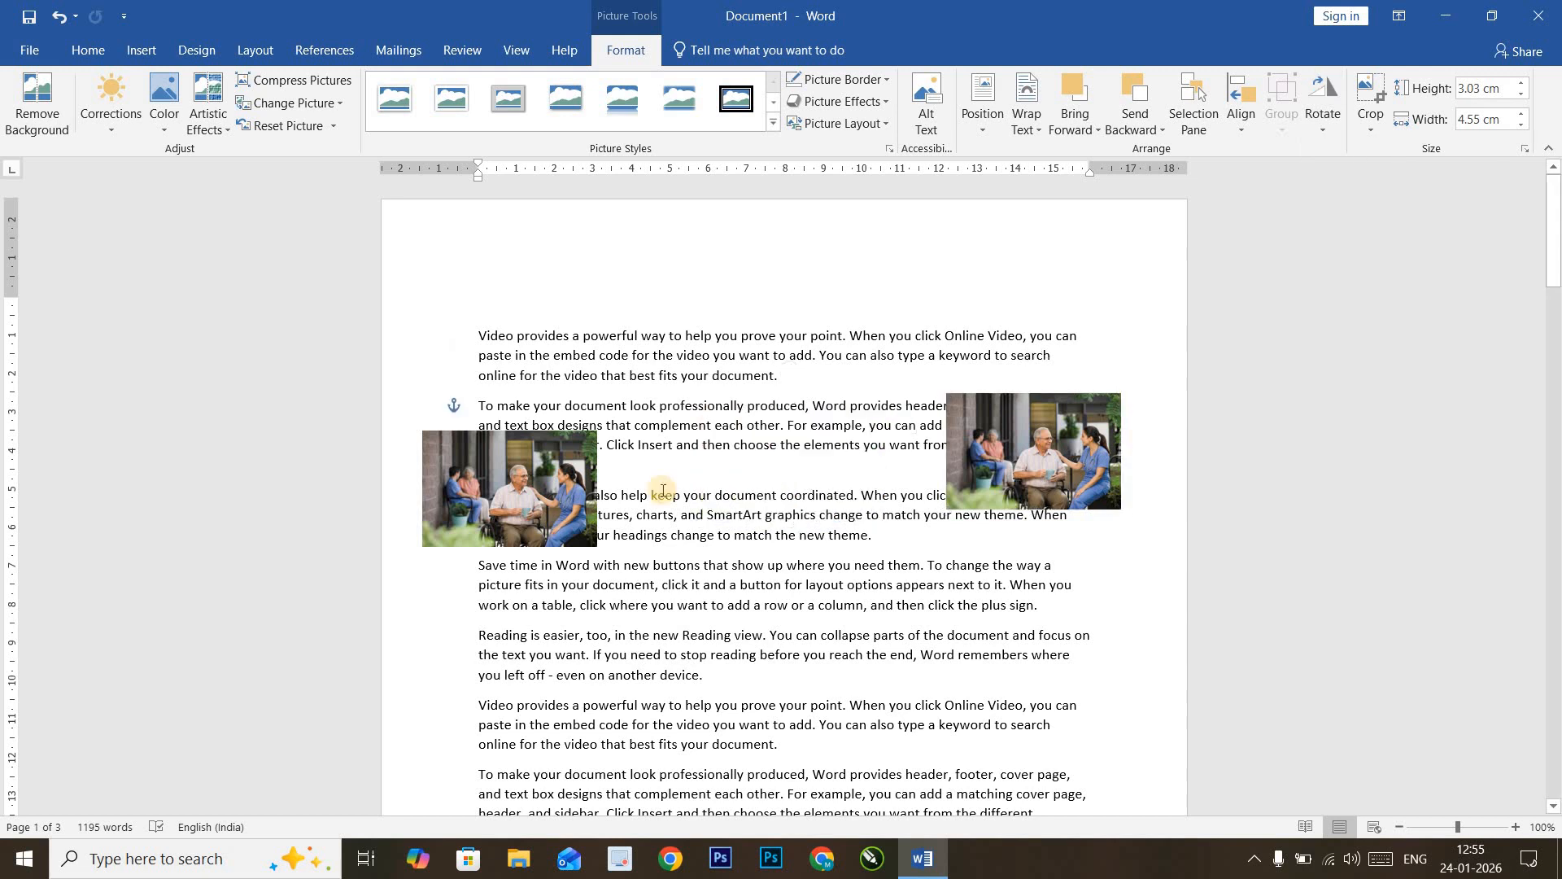
Step: Delete the leftmost picture, then enlarge the remaining picture to about 8.08 by 12.13 cm and place it centrally over the upper paragraphs
click(529, 490)
key(Delete)
click(961, 508)
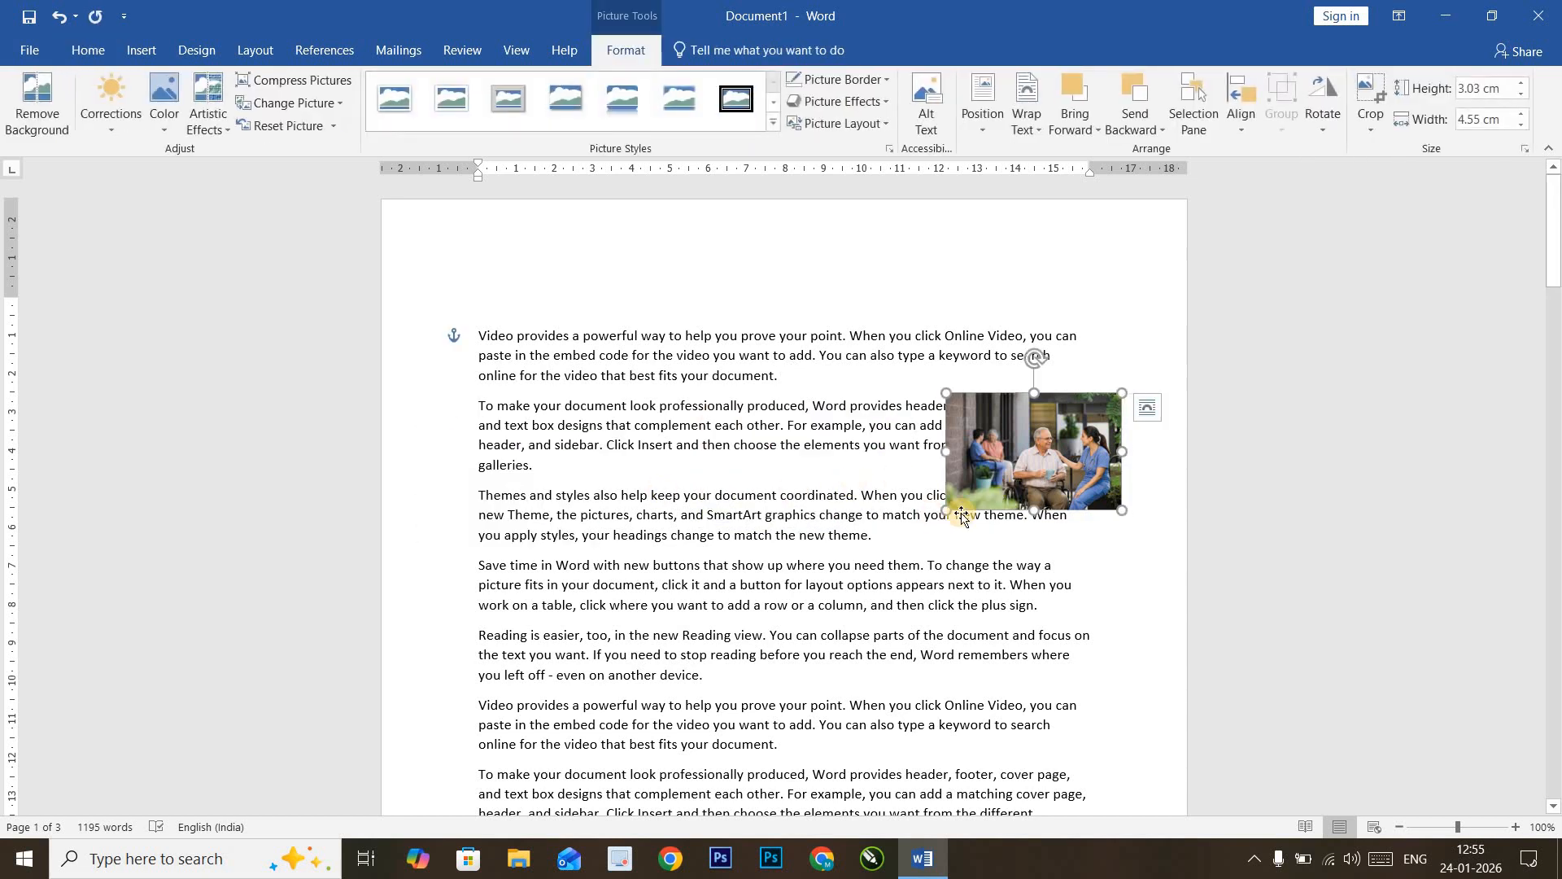
drag(948, 512, 611, 680)
drag(769, 512, 743, 500)
Step: Crop the picture inward from its upper-left and lower-right corners to about 5.55 cm high and 10.35 cm wide
click(1370, 121)
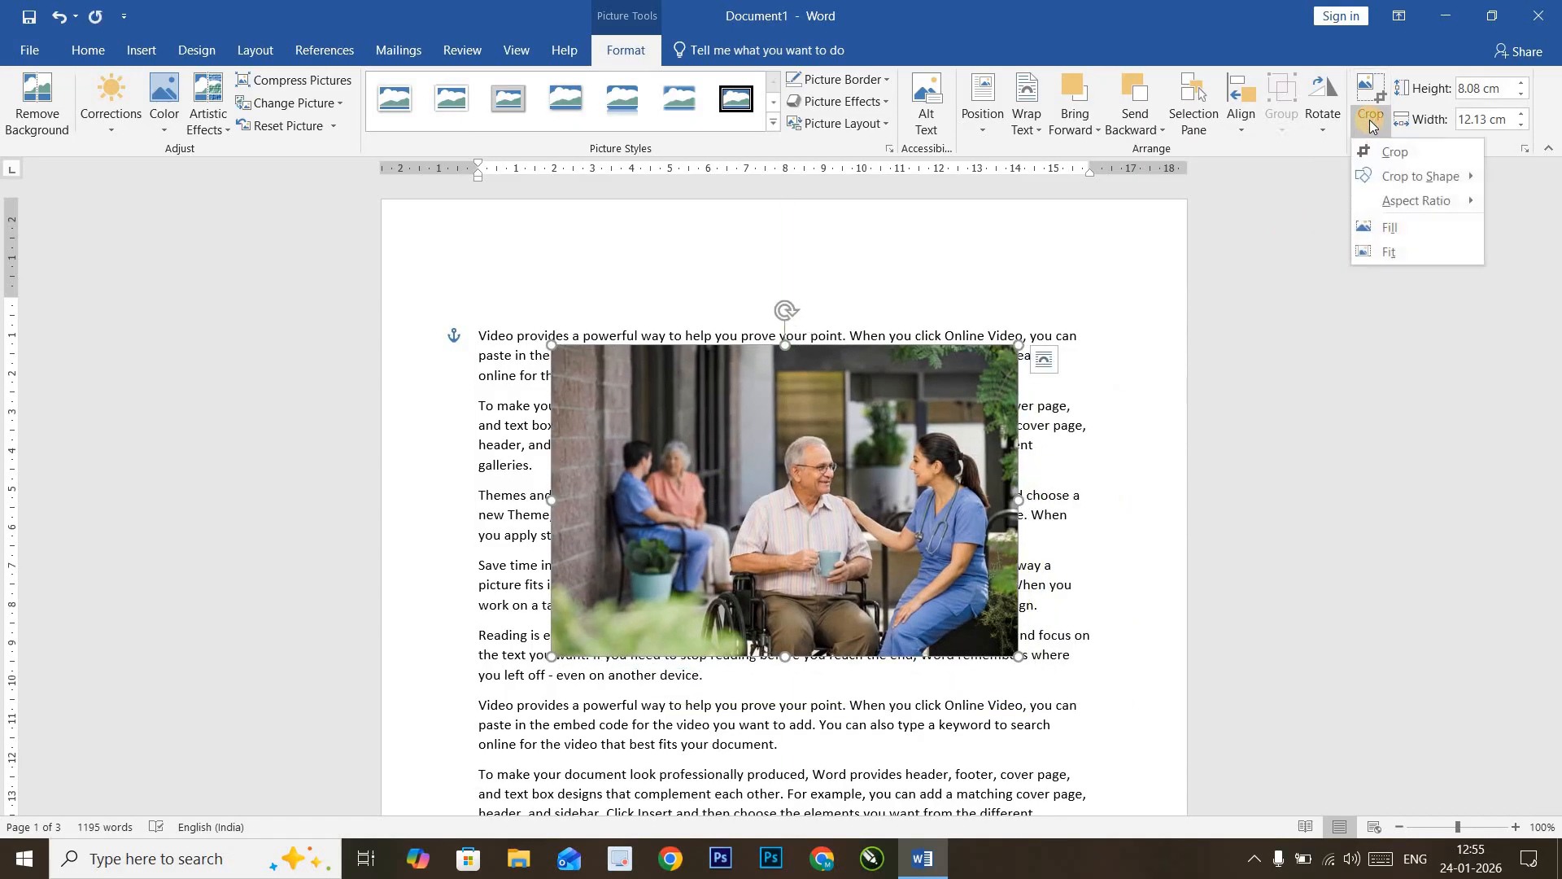
click(1420, 158)
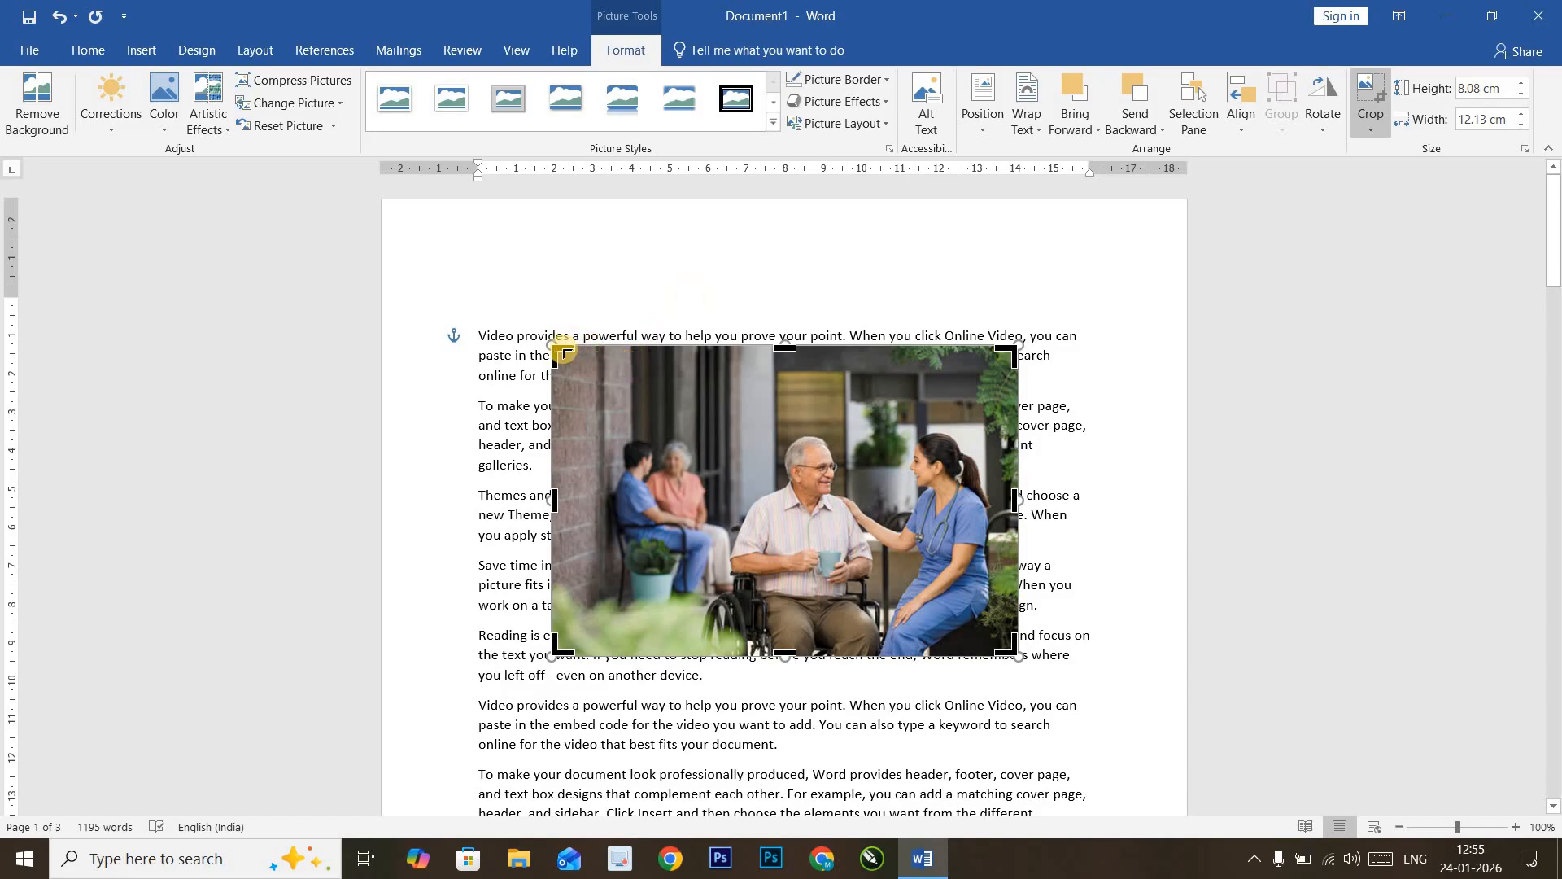
drag(559, 353, 606, 427)
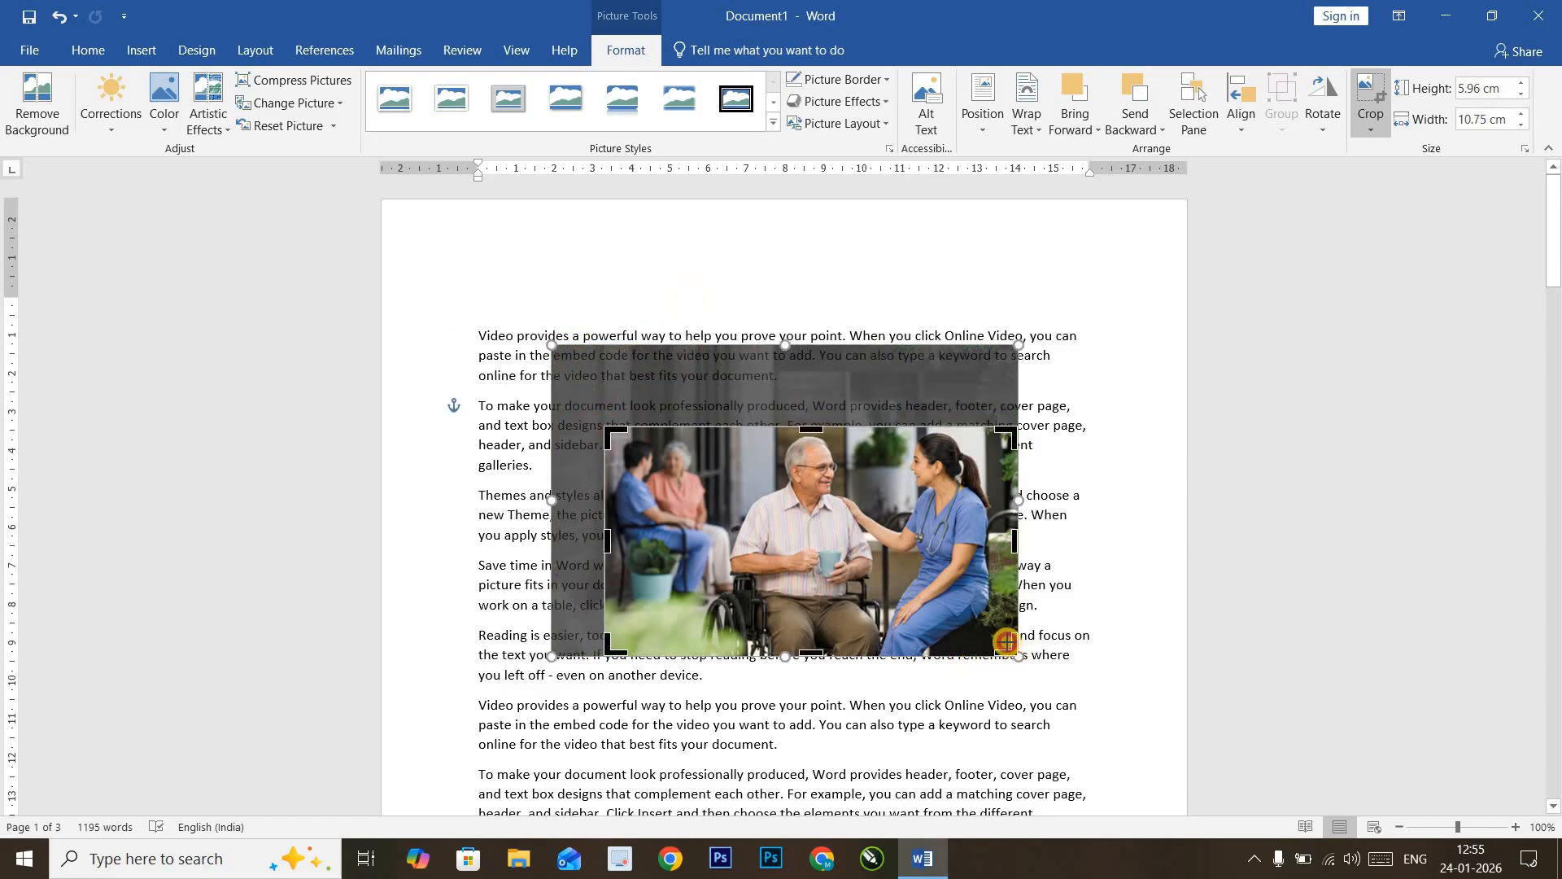
drag(1006, 642, 992, 625)
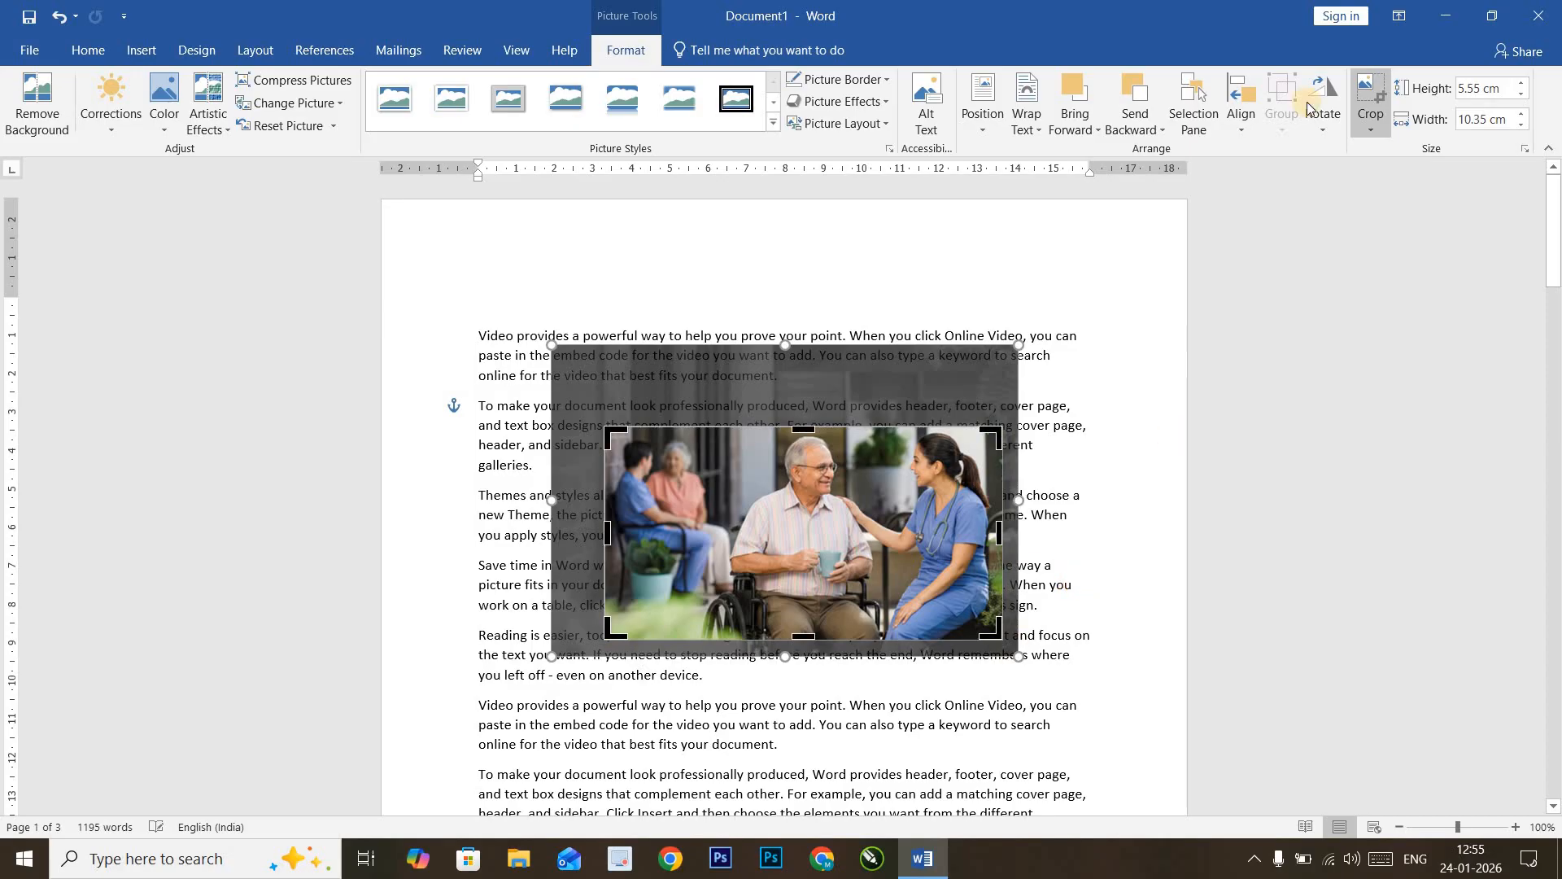
click(1072, 364)
click(897, 454)
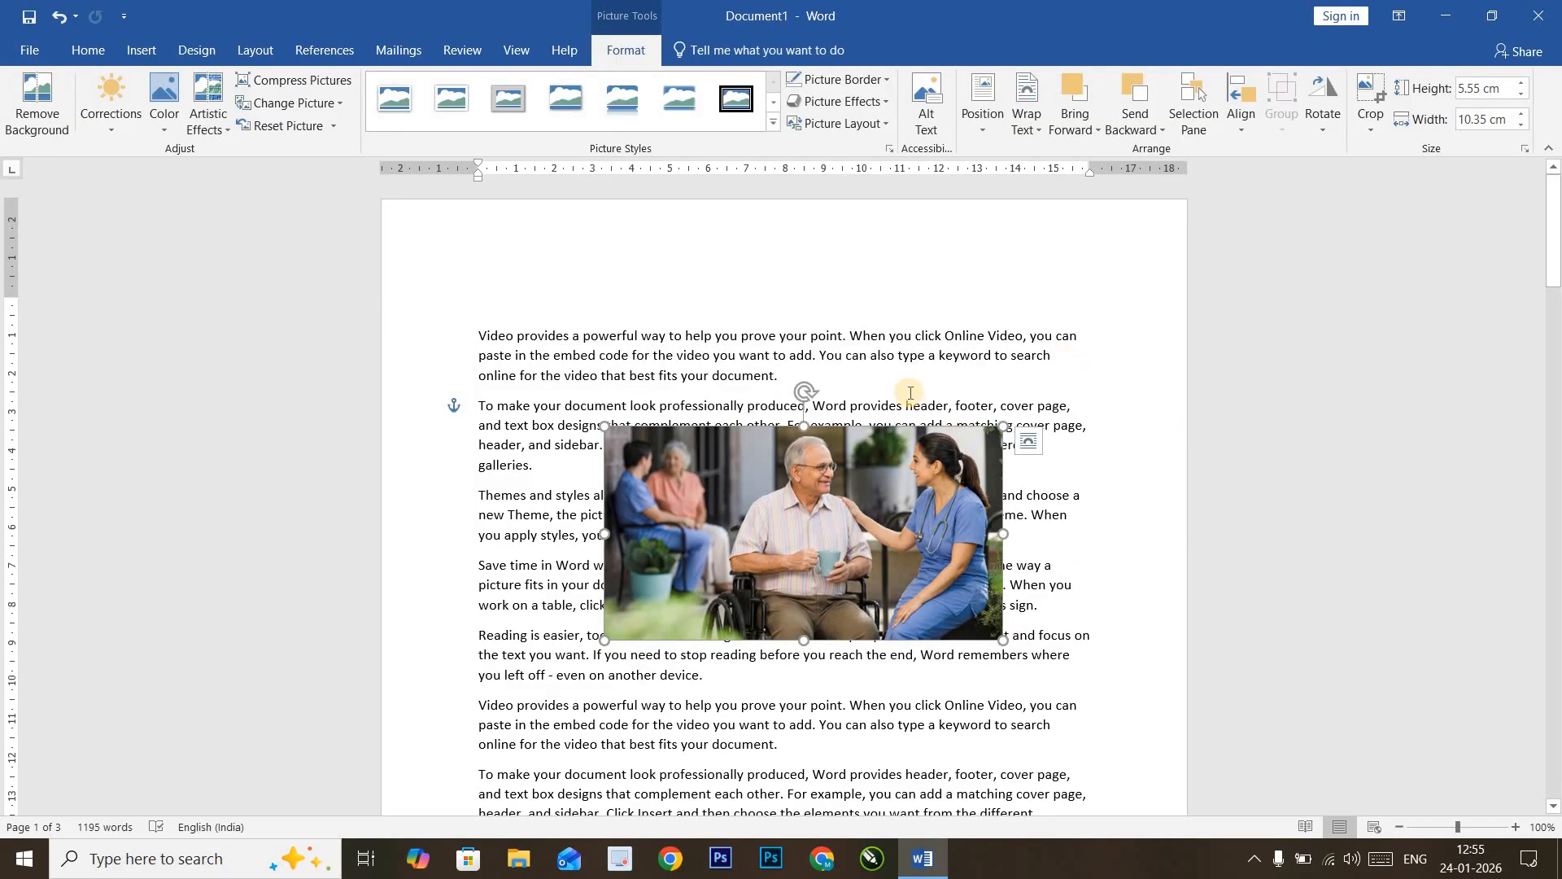
Step: Undo both corner crops of the picture and leave crop mode
key(ctrl+z)
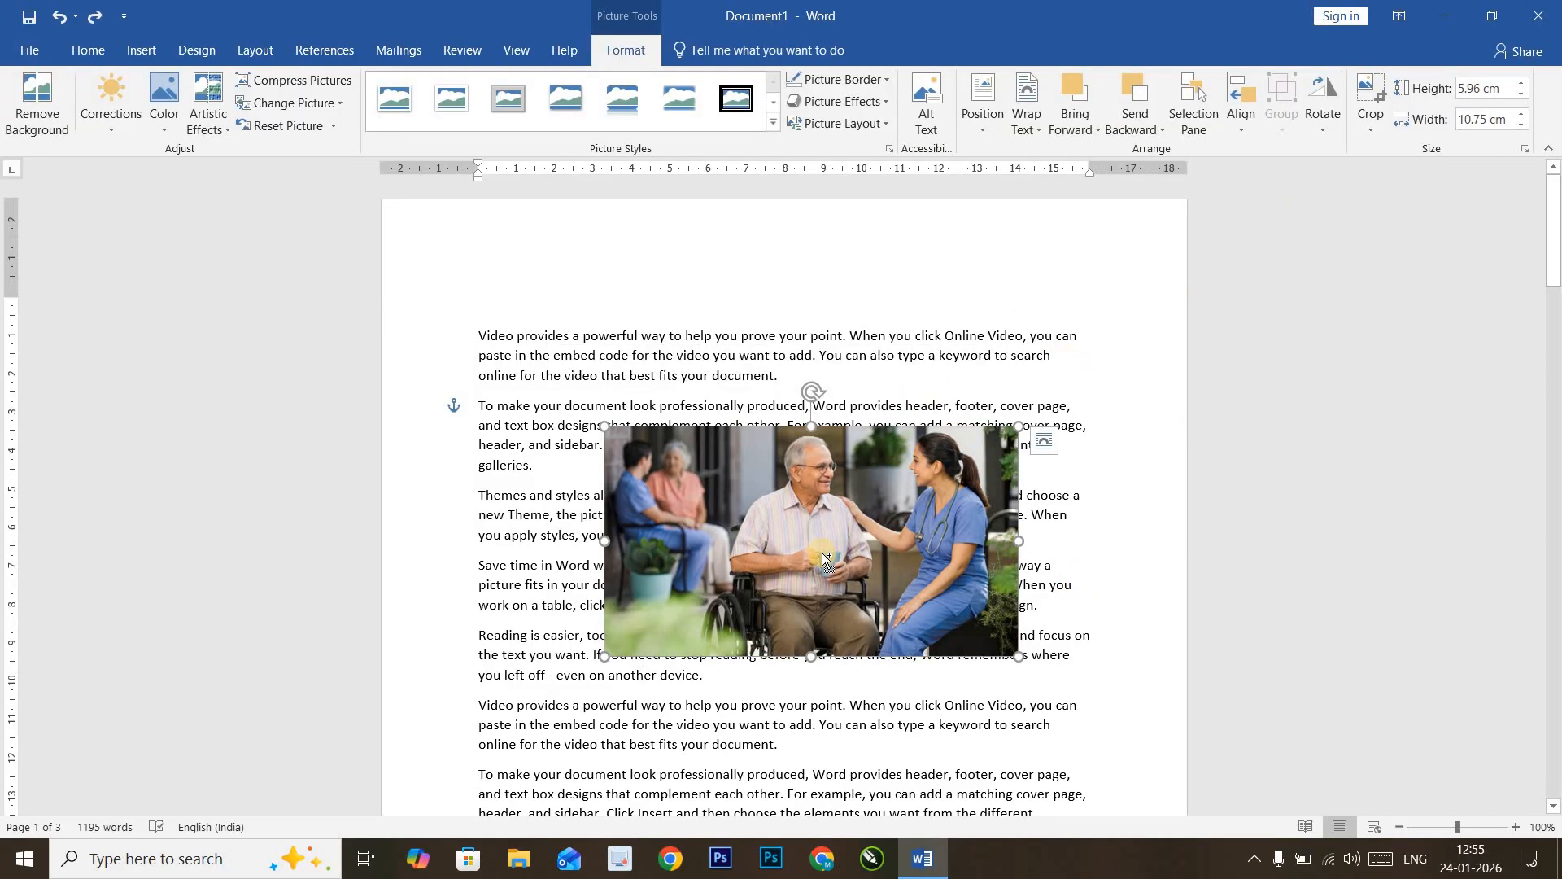
key(ctrl+z)
click(1371, 96)
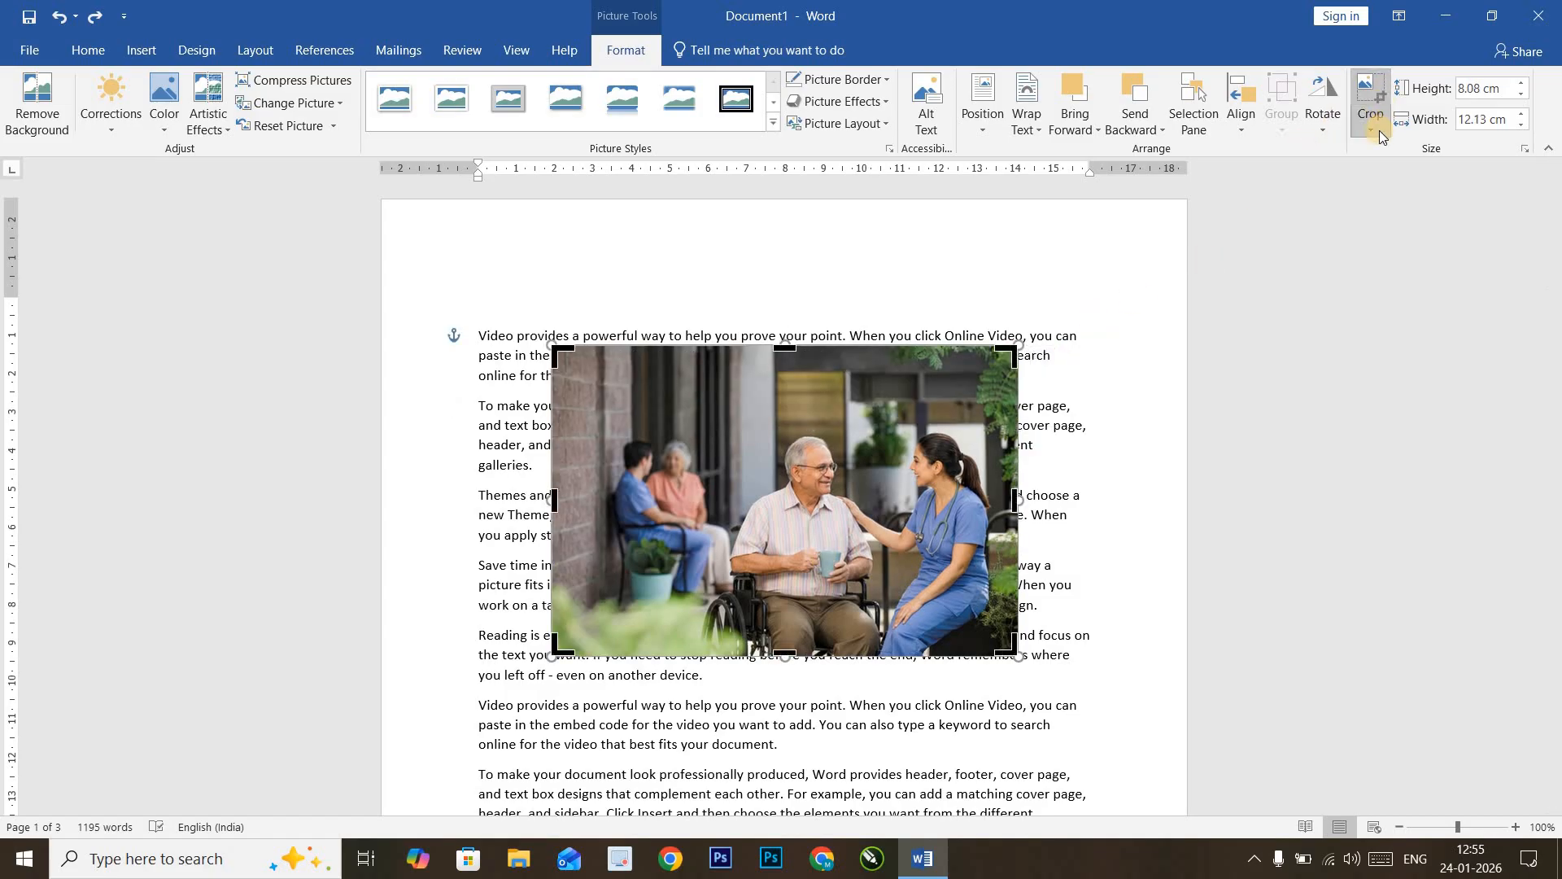
key(Escape)
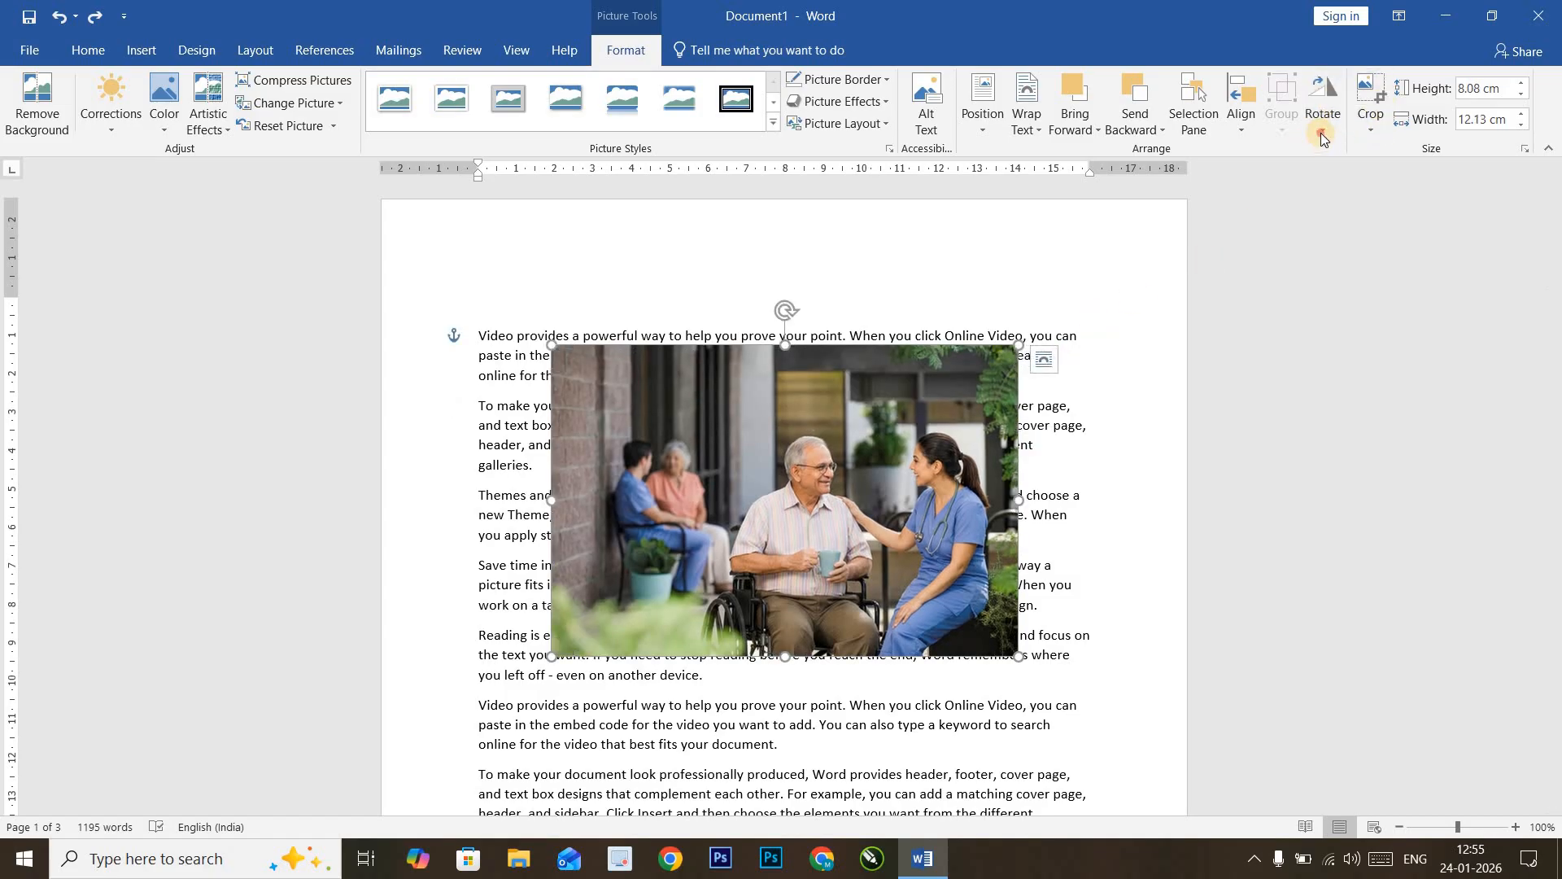
Step: Crop the picture to the hexagon basic shape, and undo the shape crop
click(1321, 134)
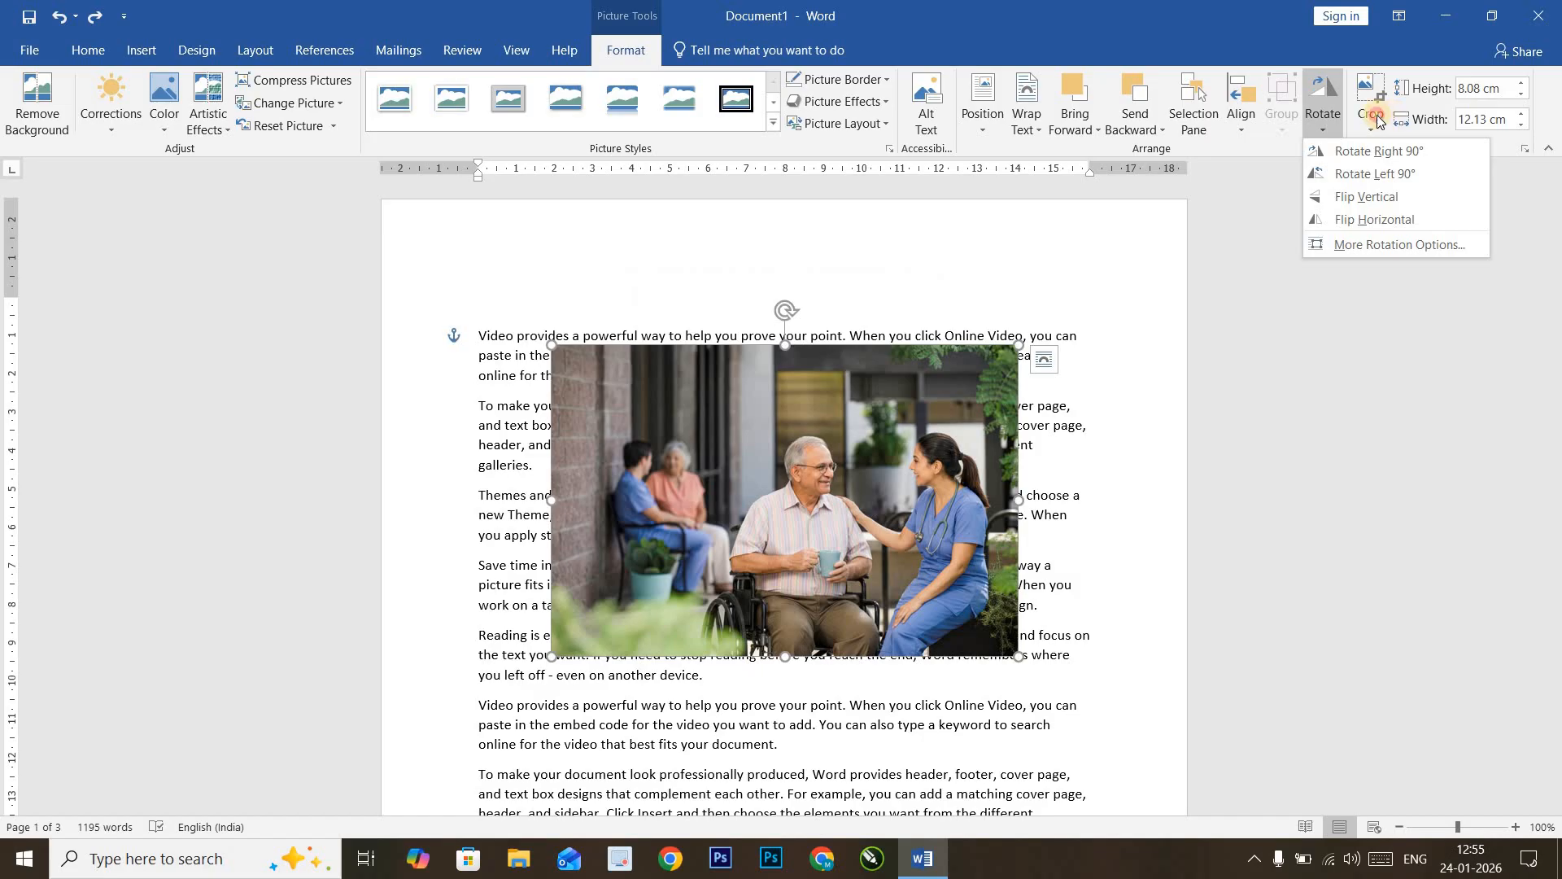
click(1377, 122)
mouse_move(1432, 182)
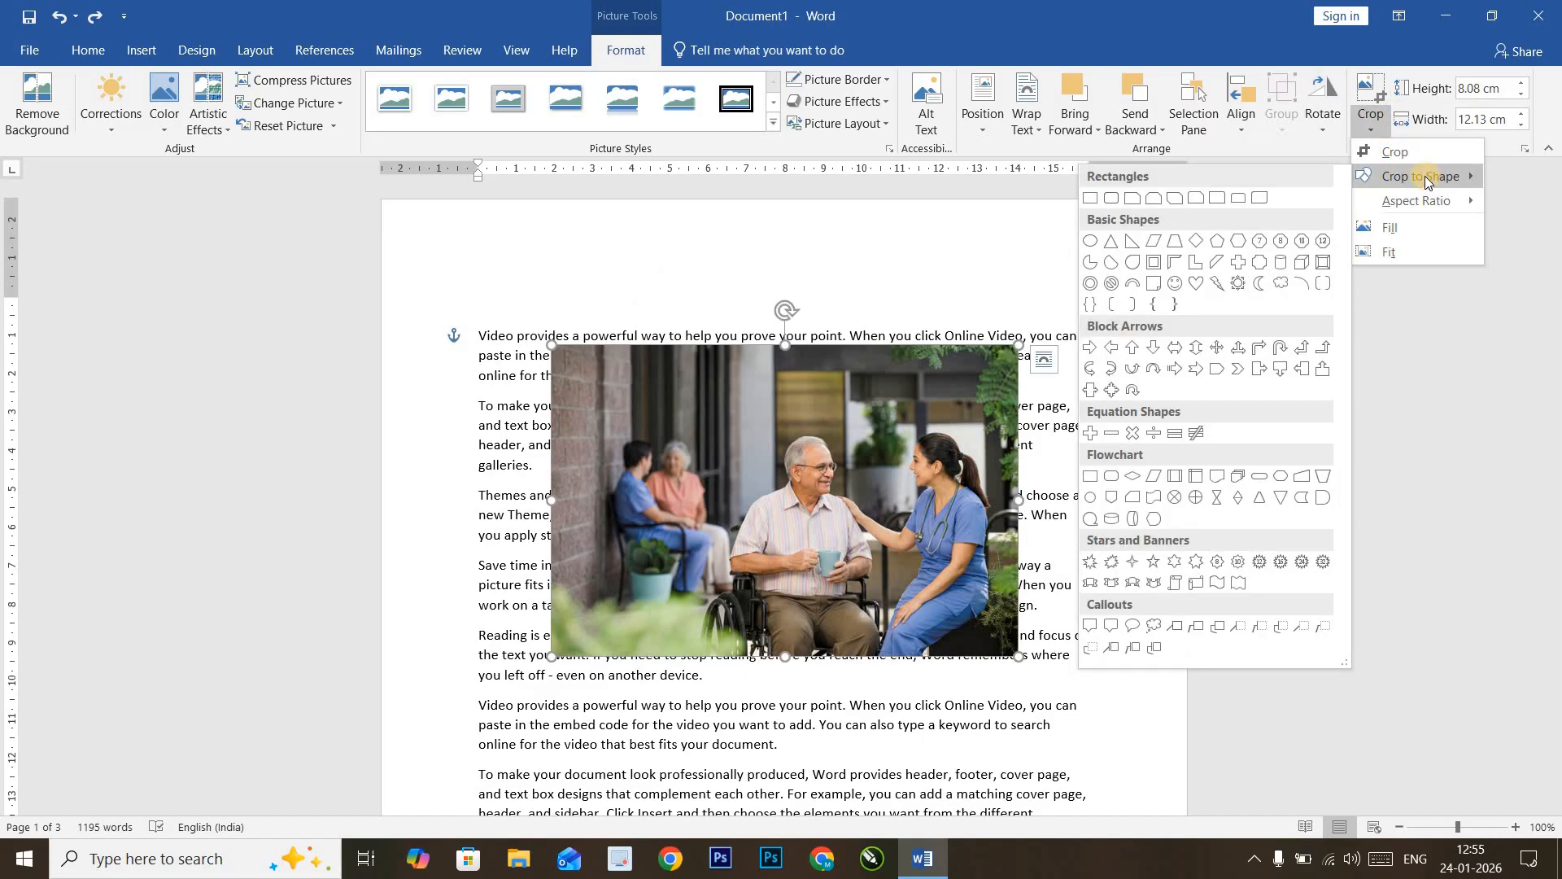
click(1236, 241)
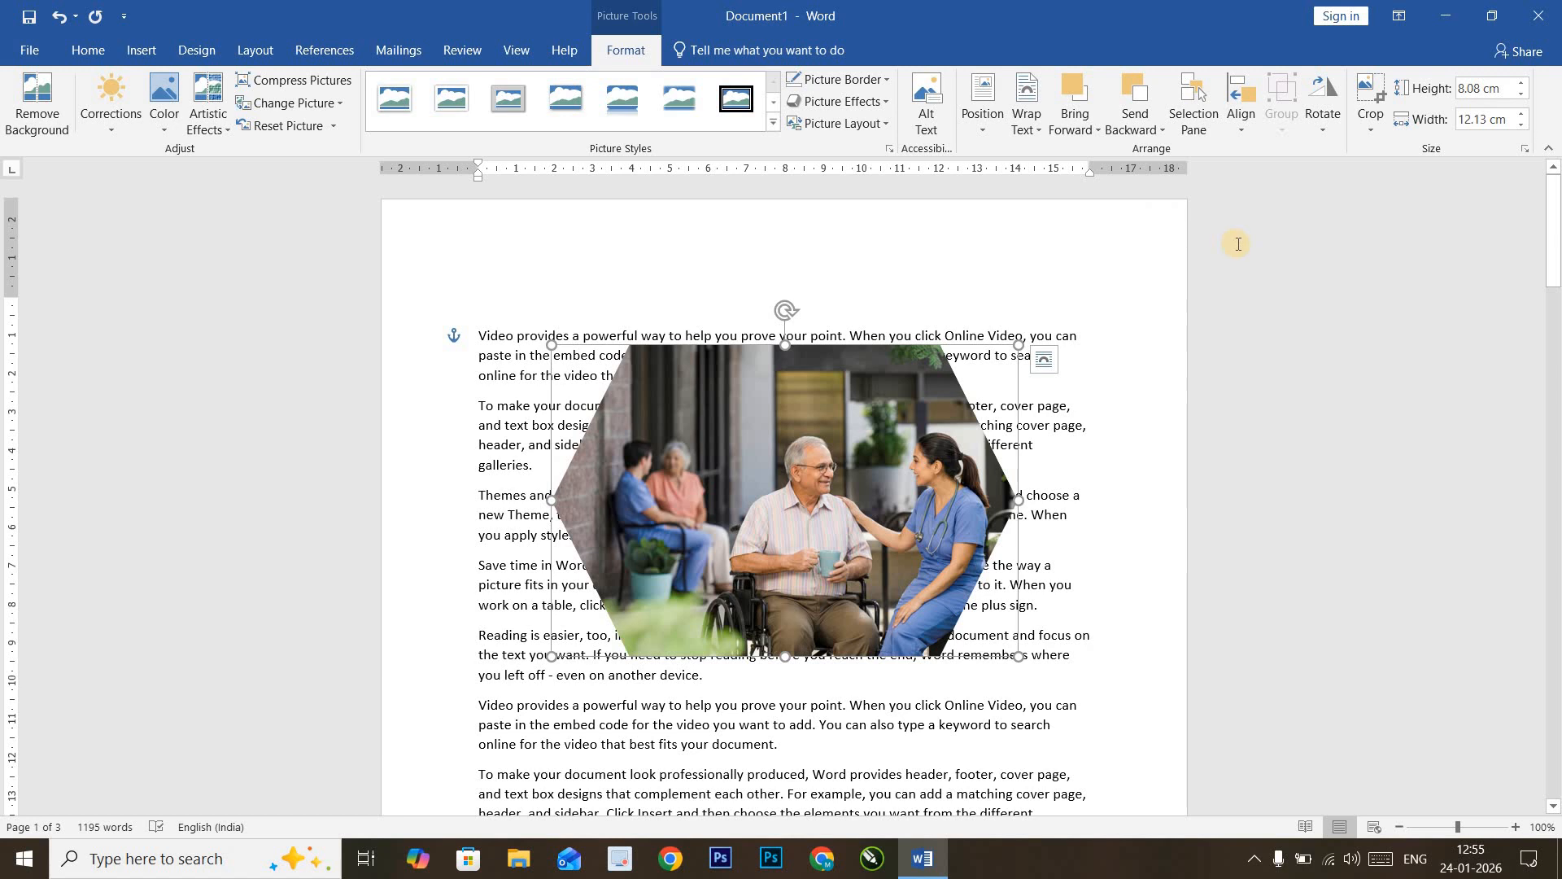
key(ctrl+z)
Step: Crop the picture to the heart basic shape, and undo the shape crop
click(1371, 122)
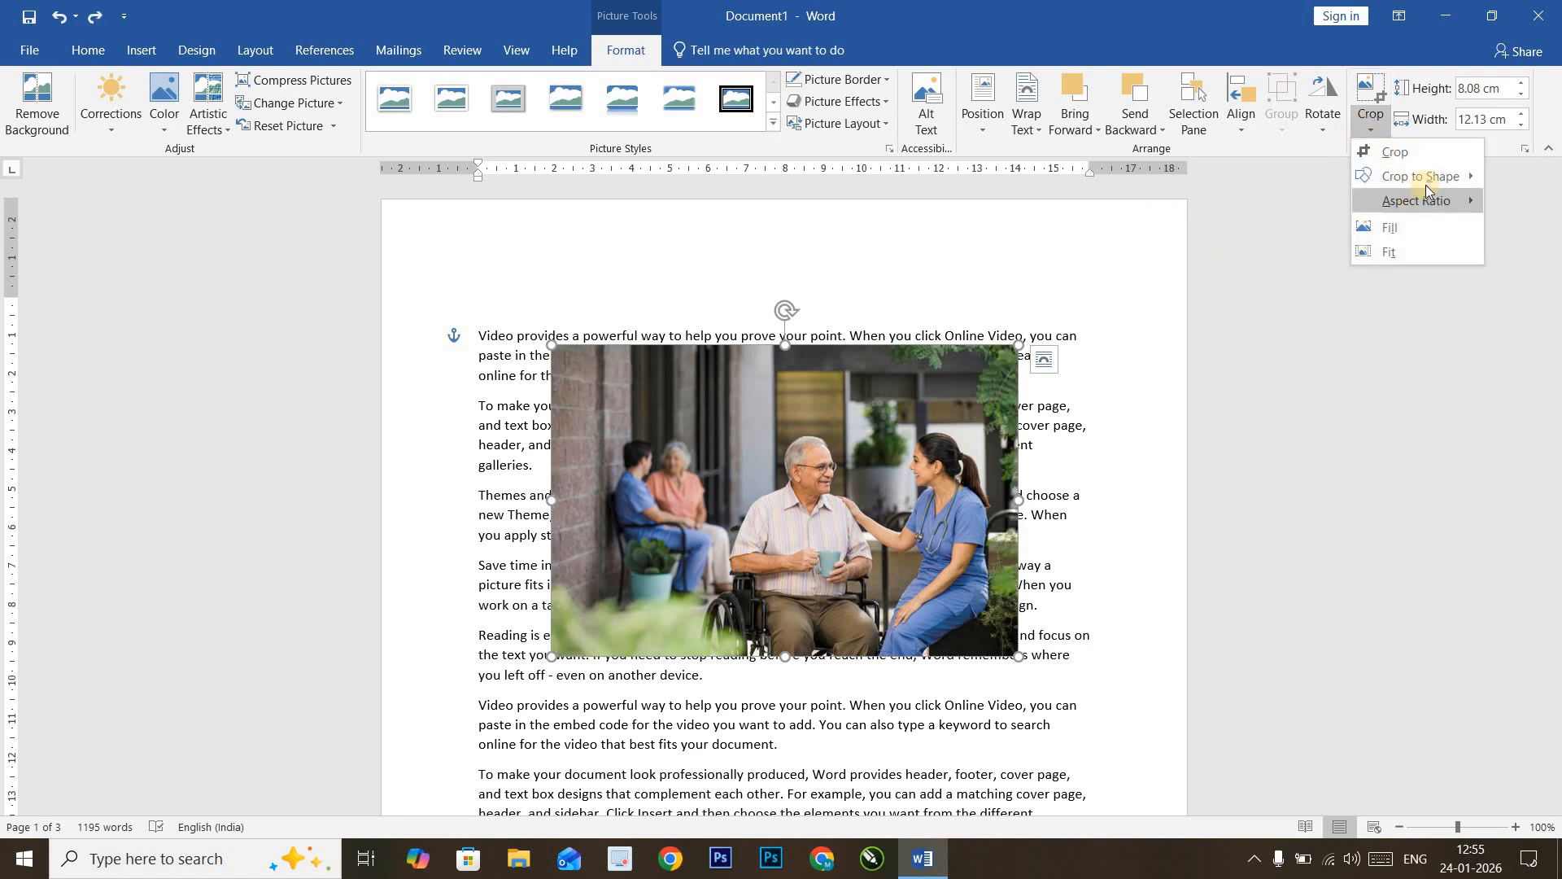
mouse_move(1420, 176)
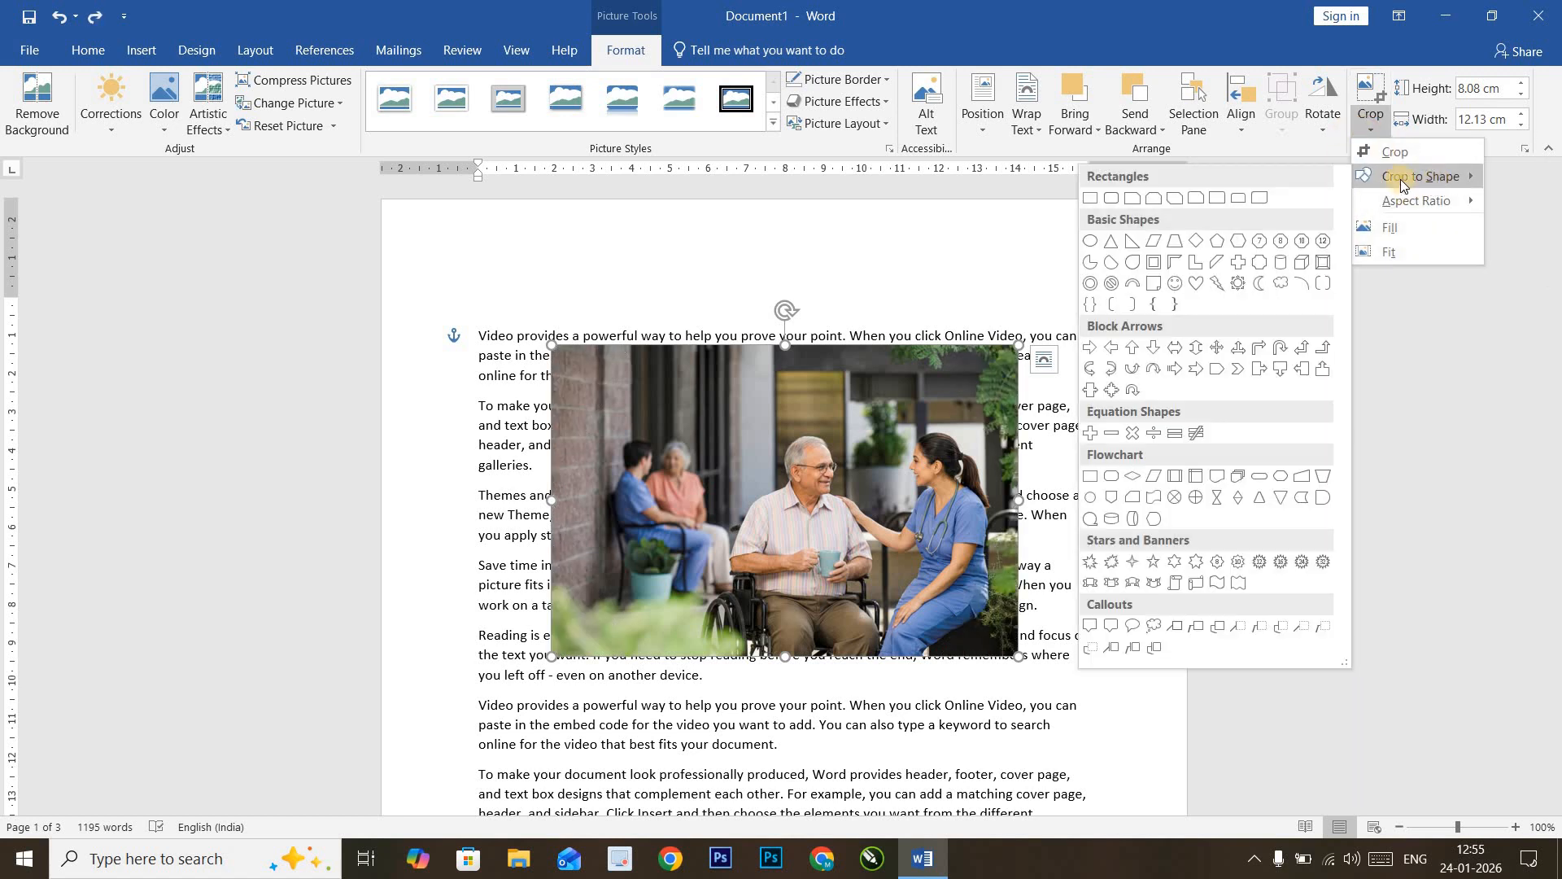
click(1192, 285)
key(ctrl+z)
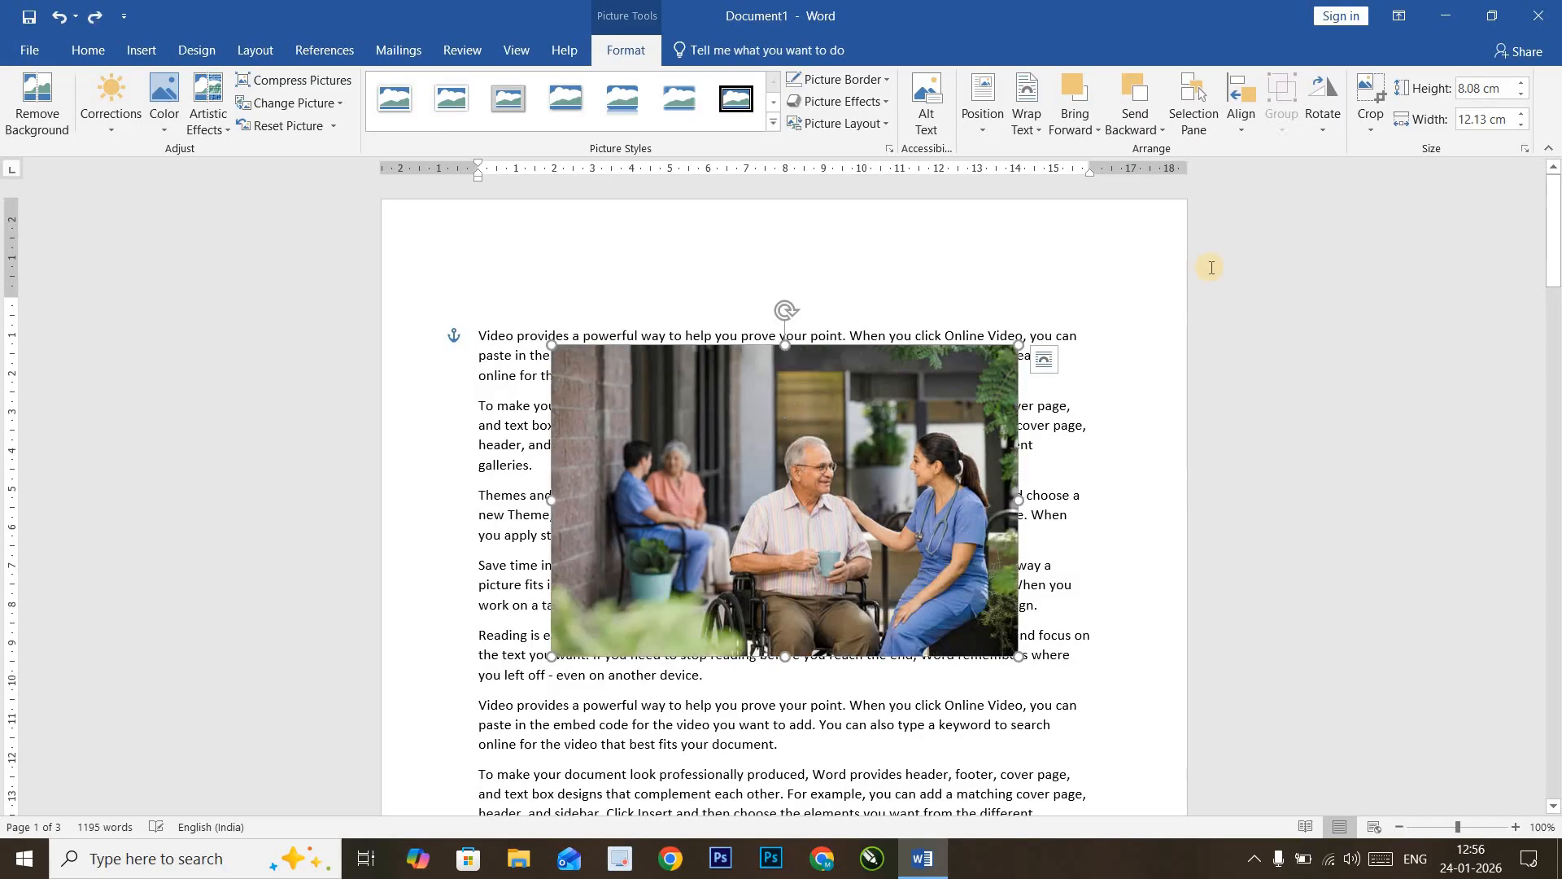
Step: Crop the picture to the 2:3 portrait aspect ratio, change the ratio to 4:5, and apply the crop
click(1370, 122)
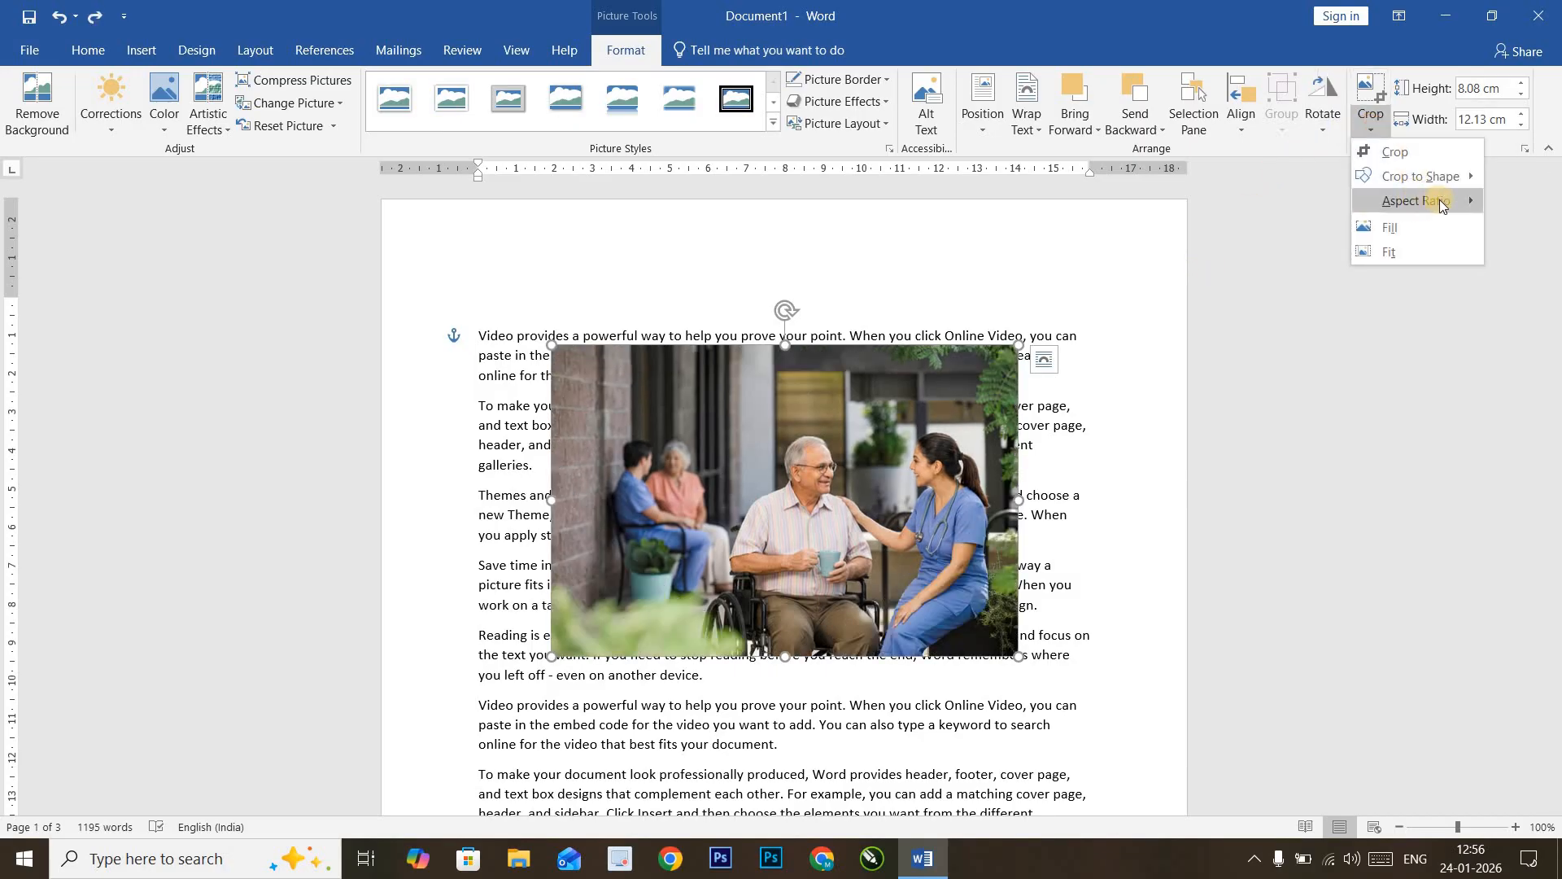
mouse_move(1452, 205)
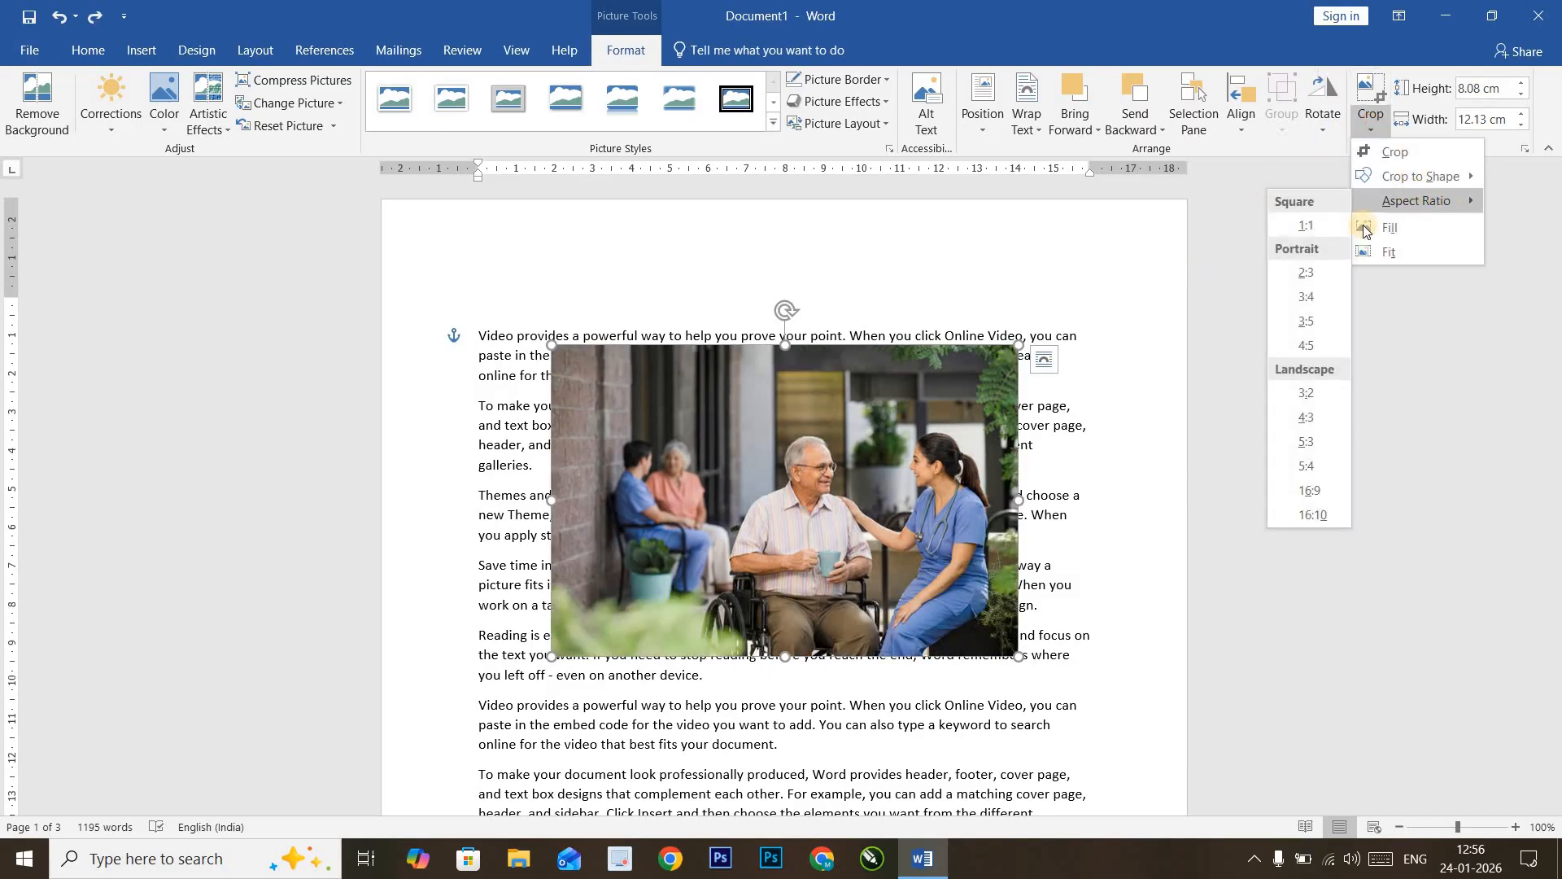
click(1305, 273)
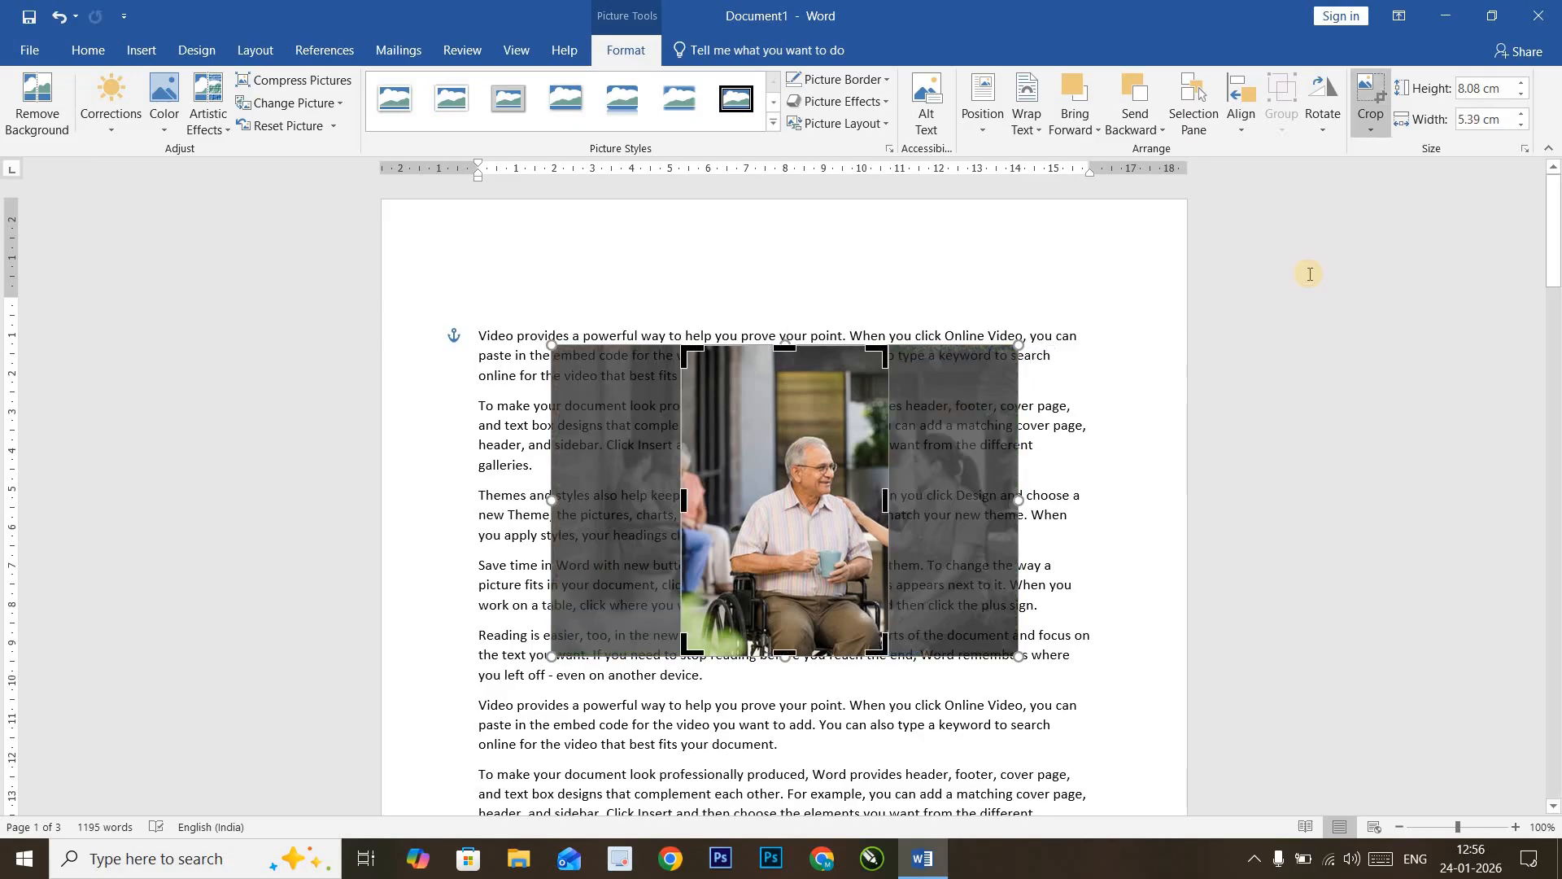
click(1371, 133)
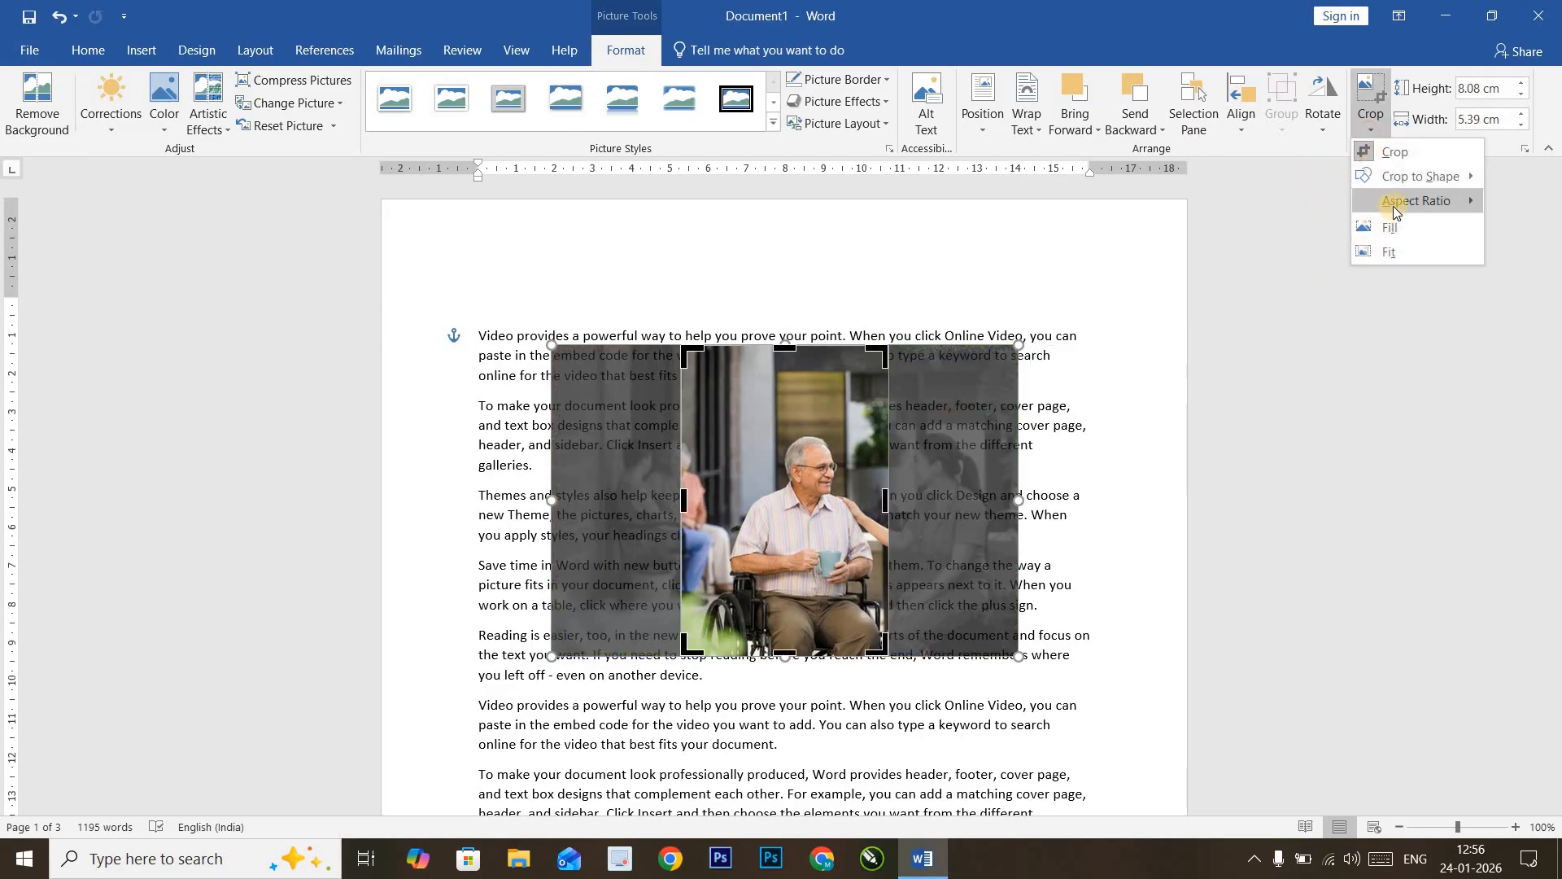
mouse_move(1432, 202)
click(1316, 345)
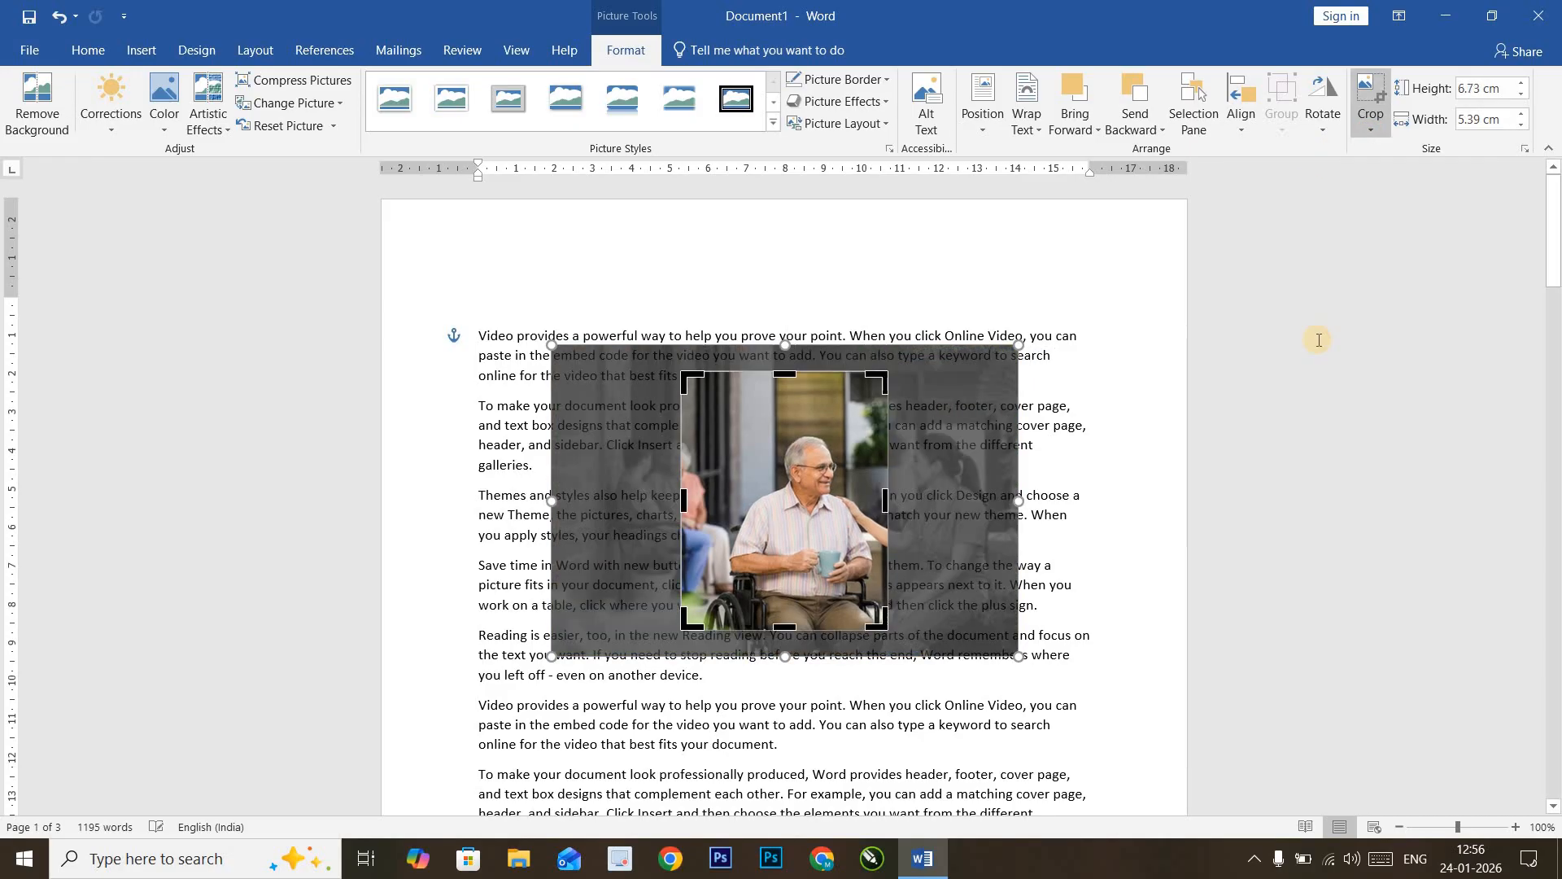
click(1262, 314)
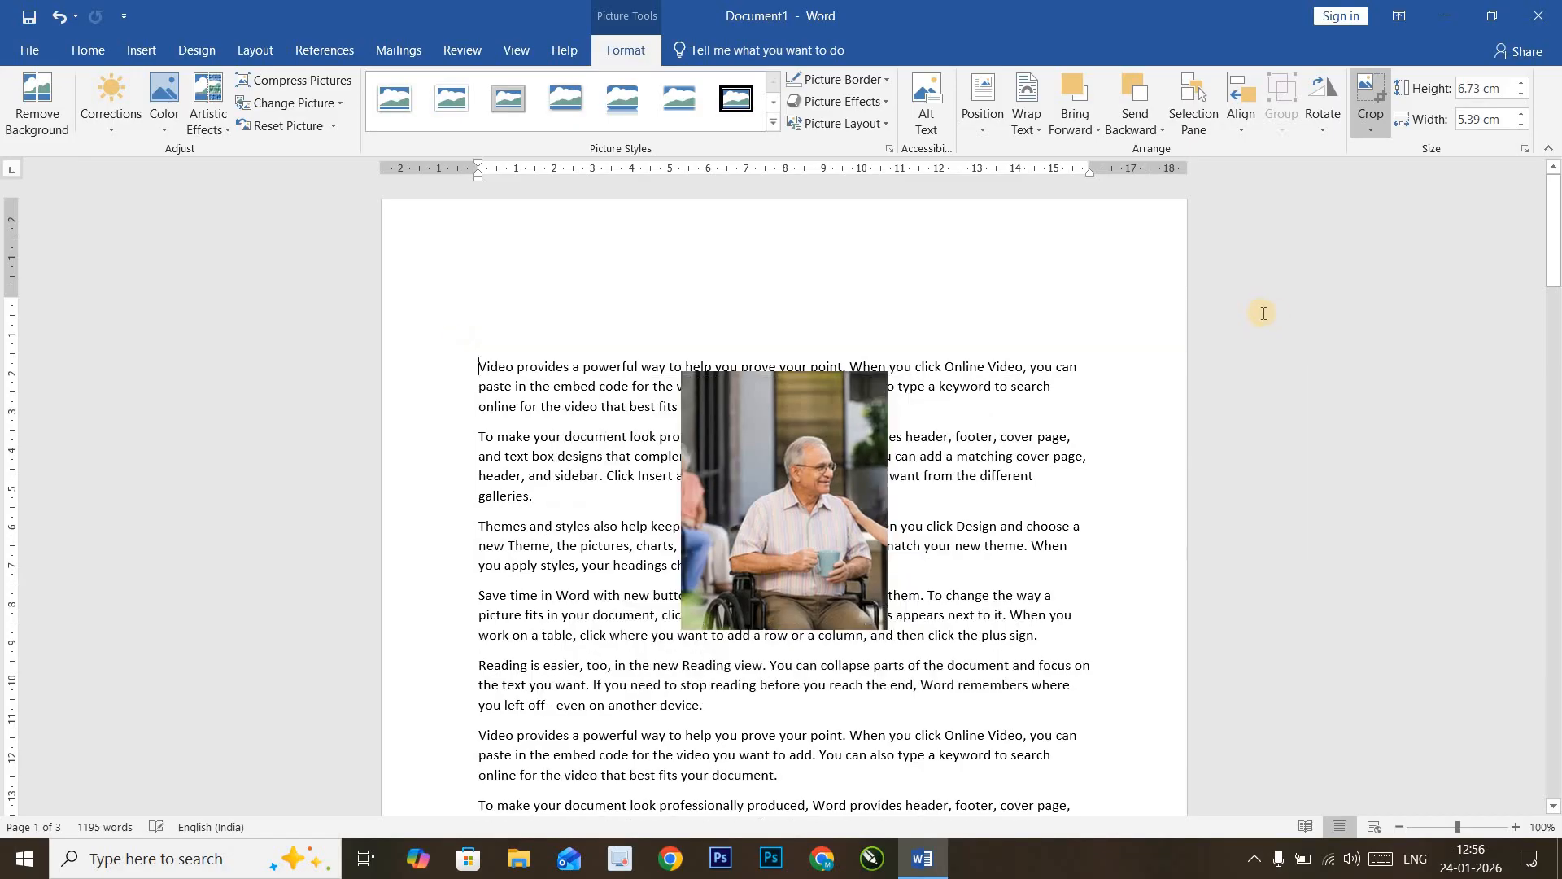
Step: Undo the aspect ratio crops and the stray blank line at the start of the text
key(ctrl+z)
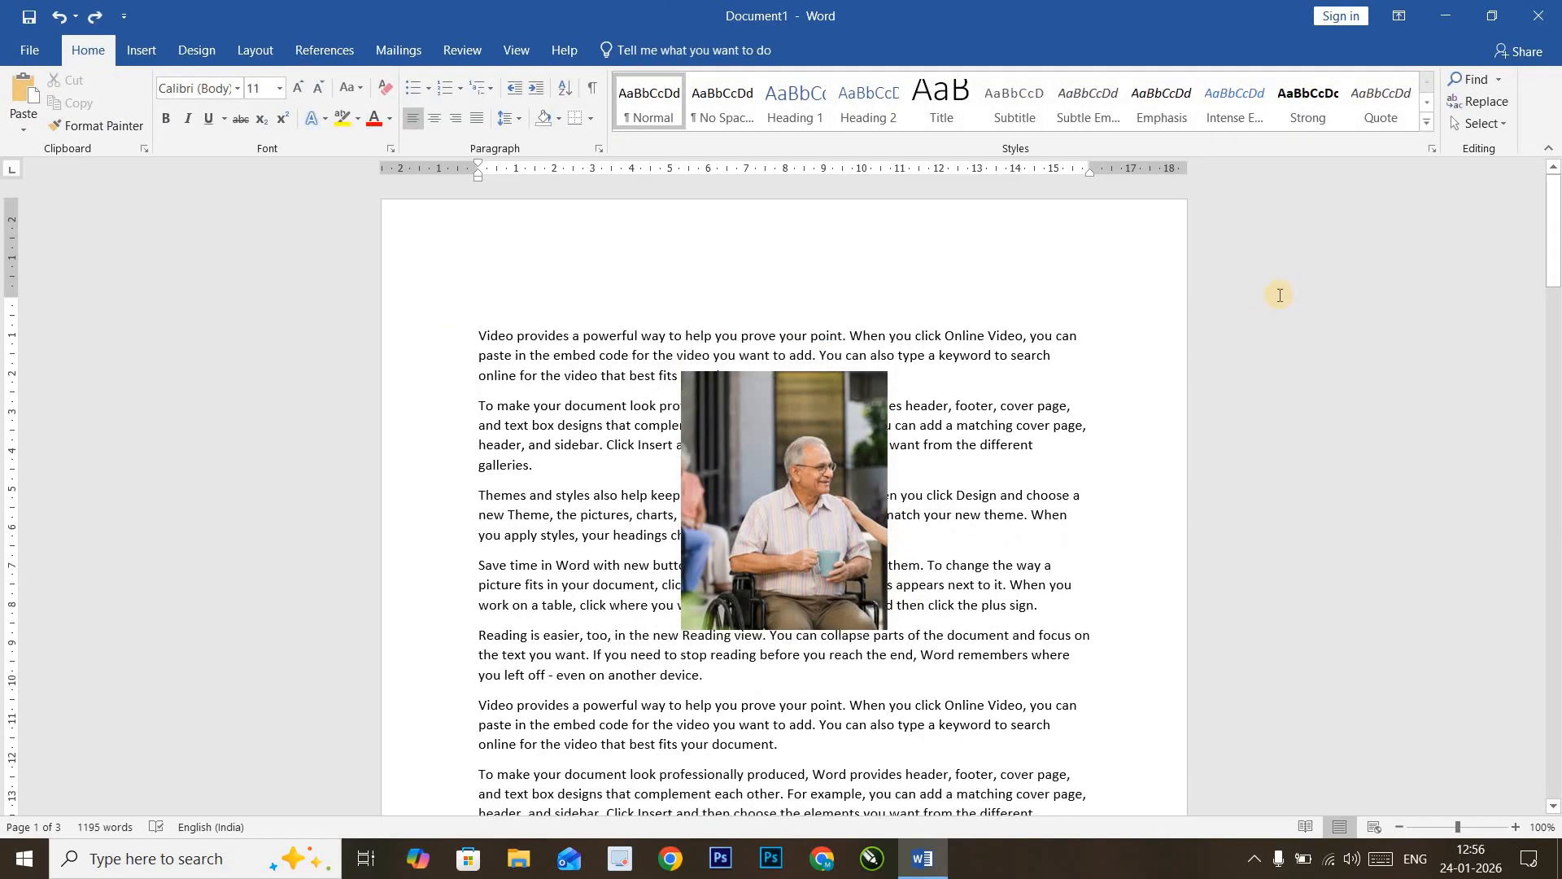
key(ctrl+z)
key(ctrl+z)
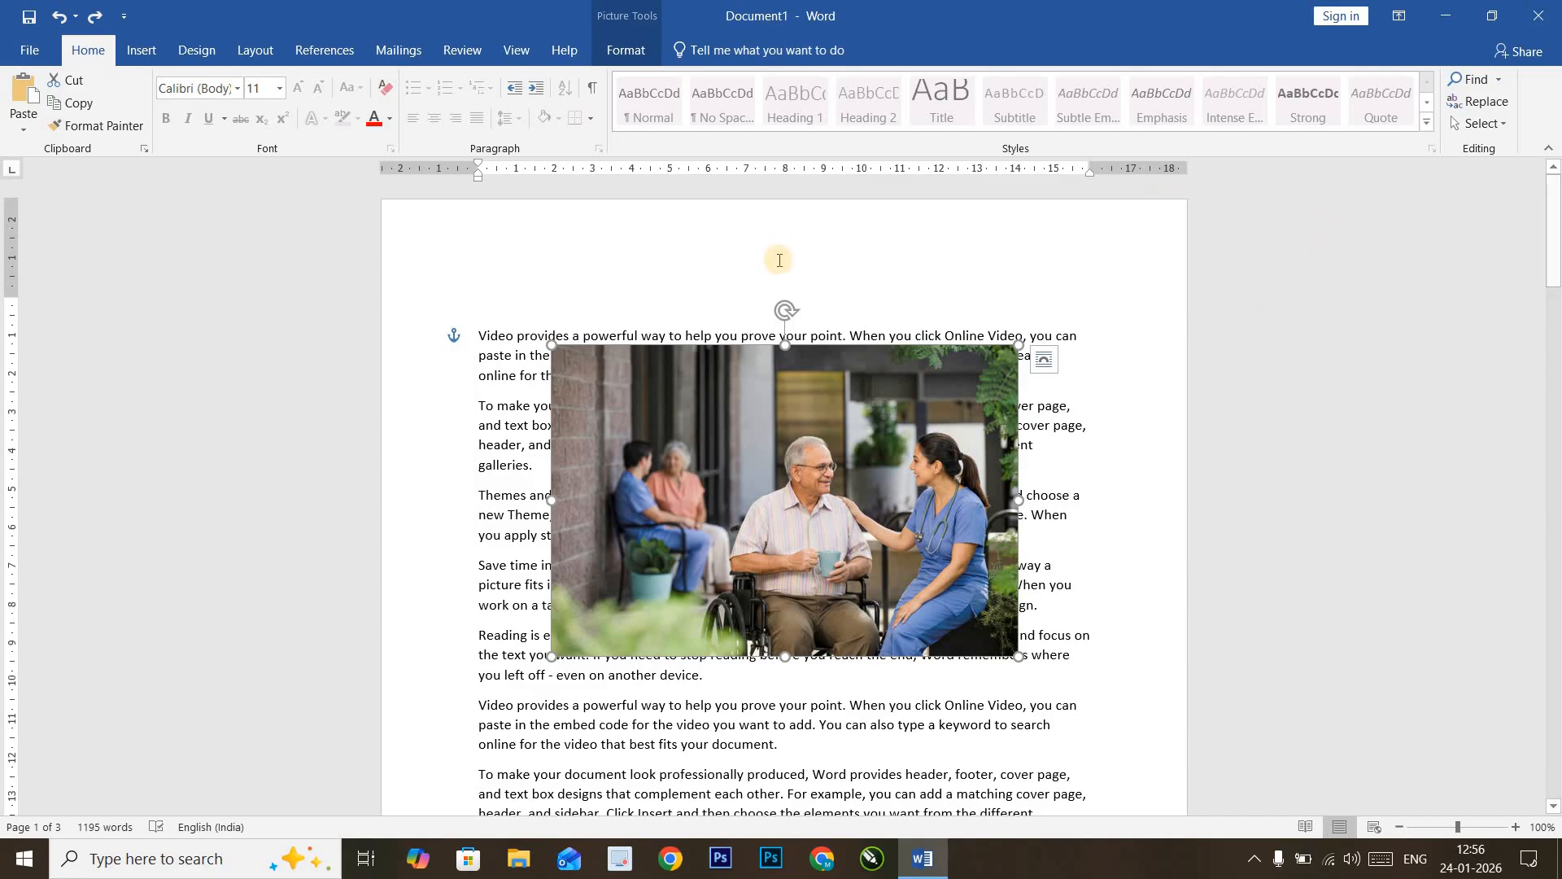
Step: Apply the Fill crop option to the picture, leave crop mode, and select the picture again
click(626, 50)
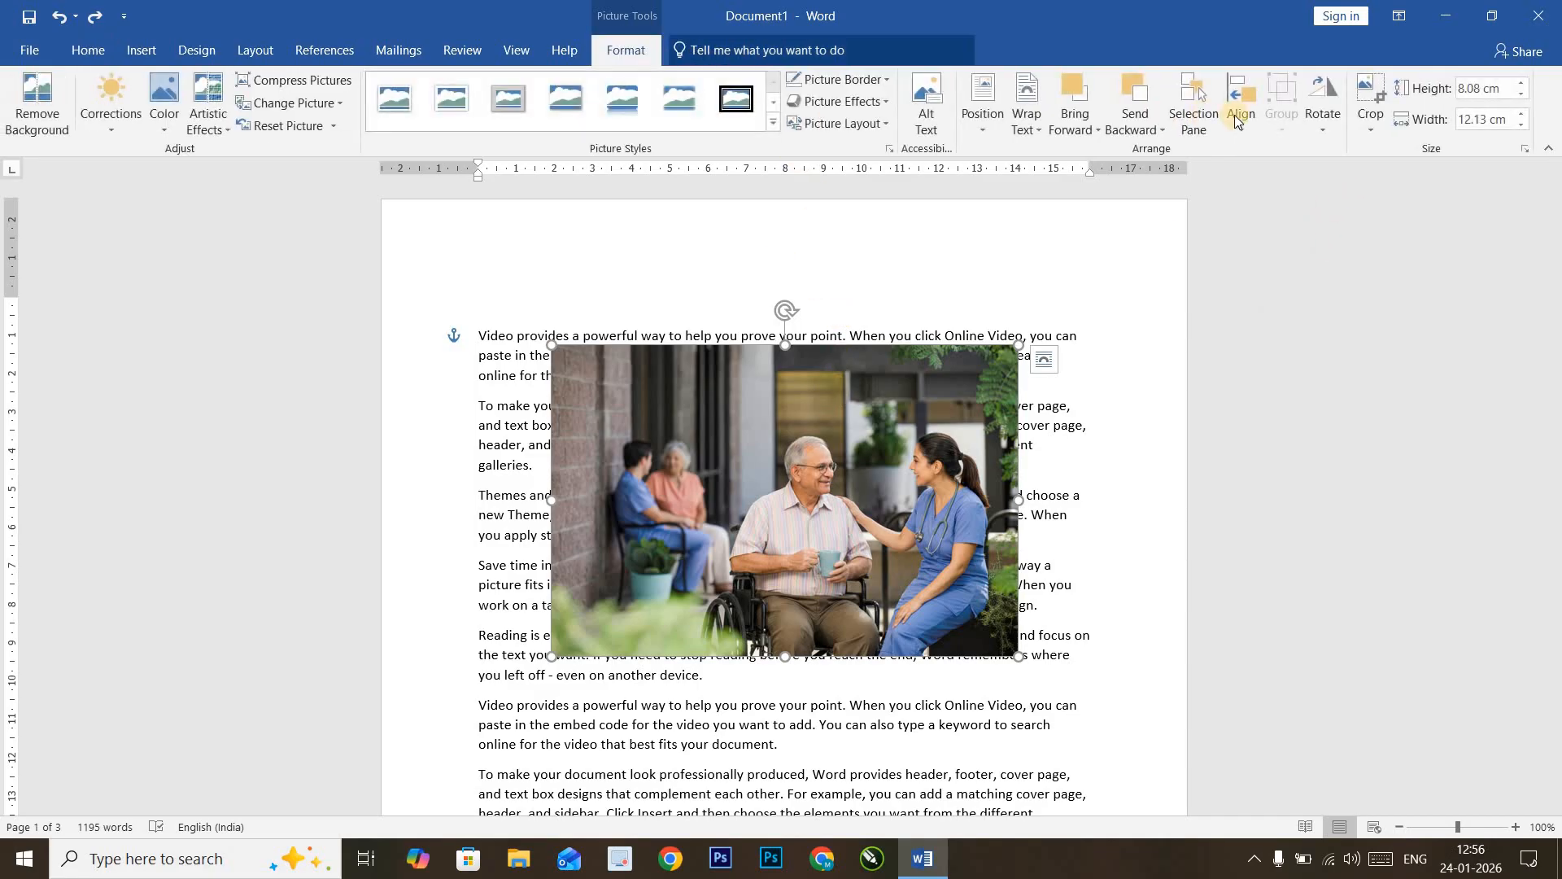
click(1370, 124)
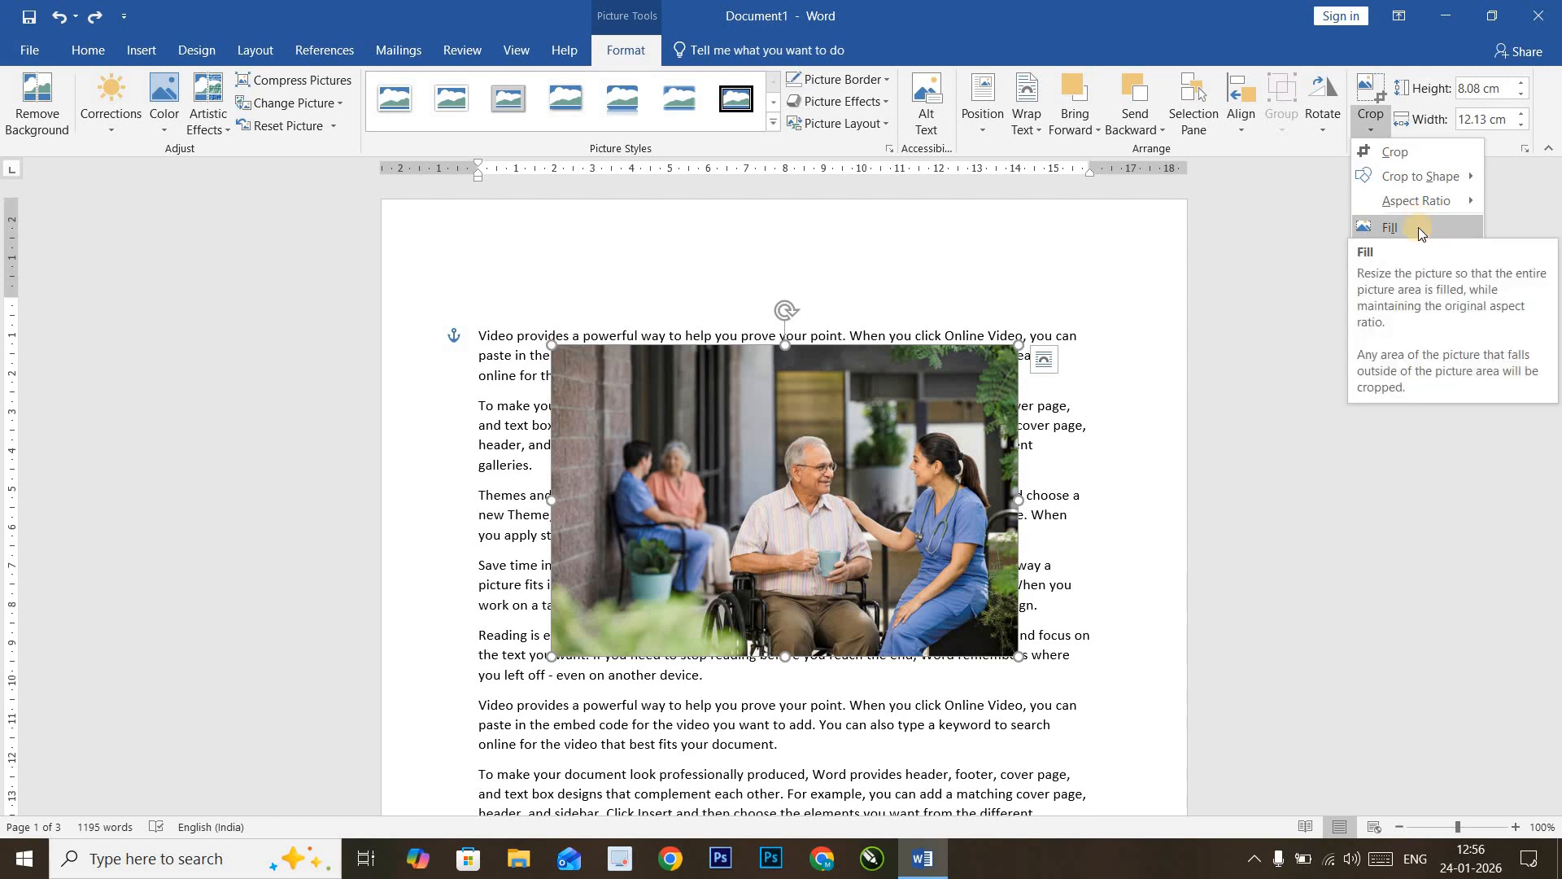
click(1418, 227)
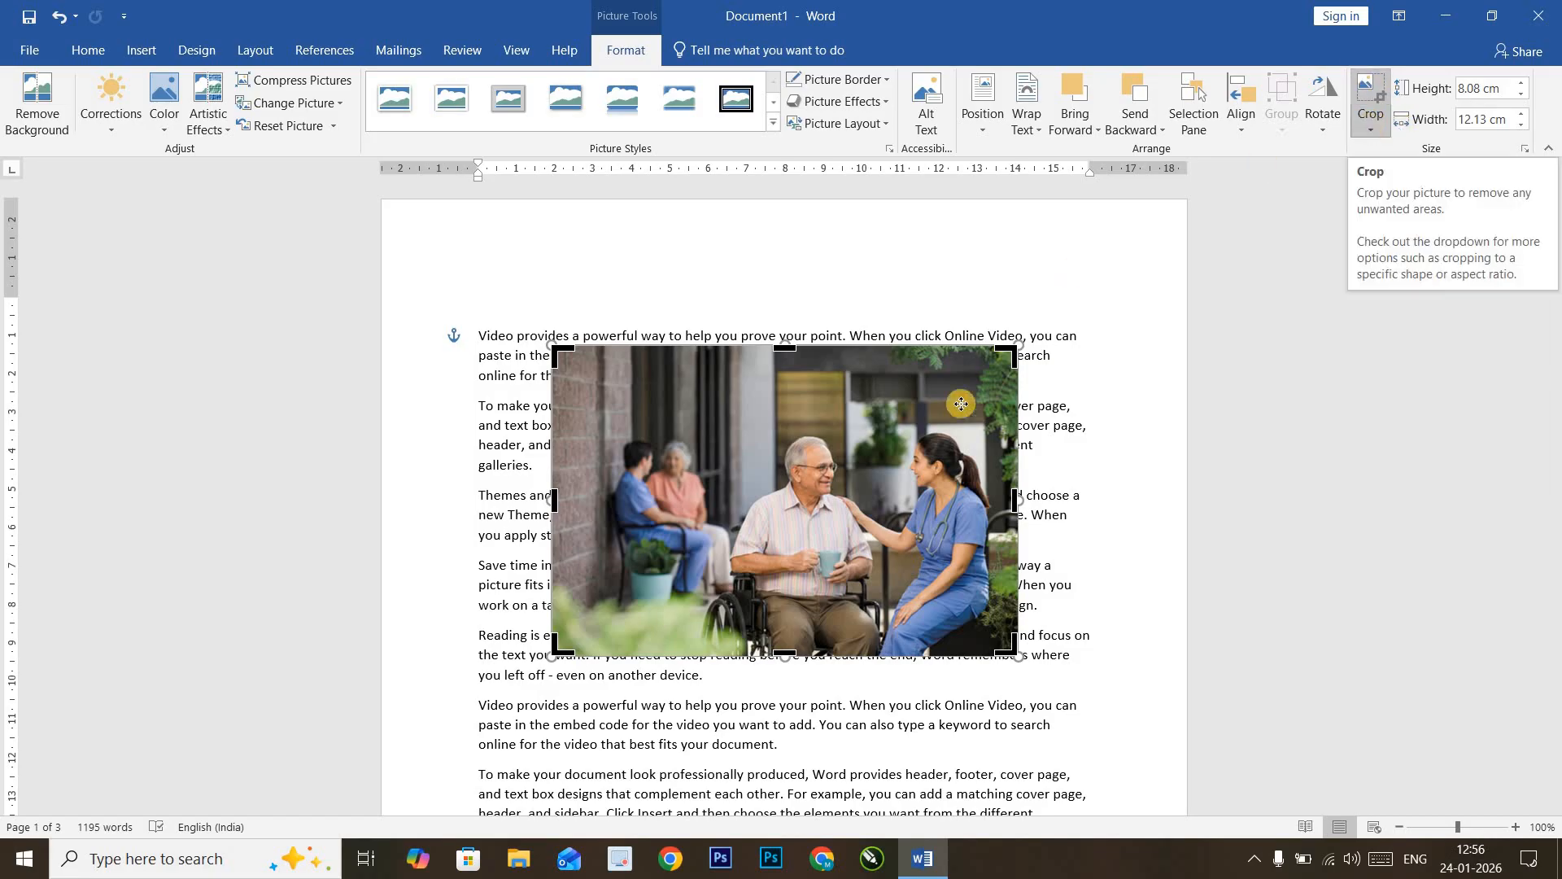
click(1066, 437)
click(985, 415)
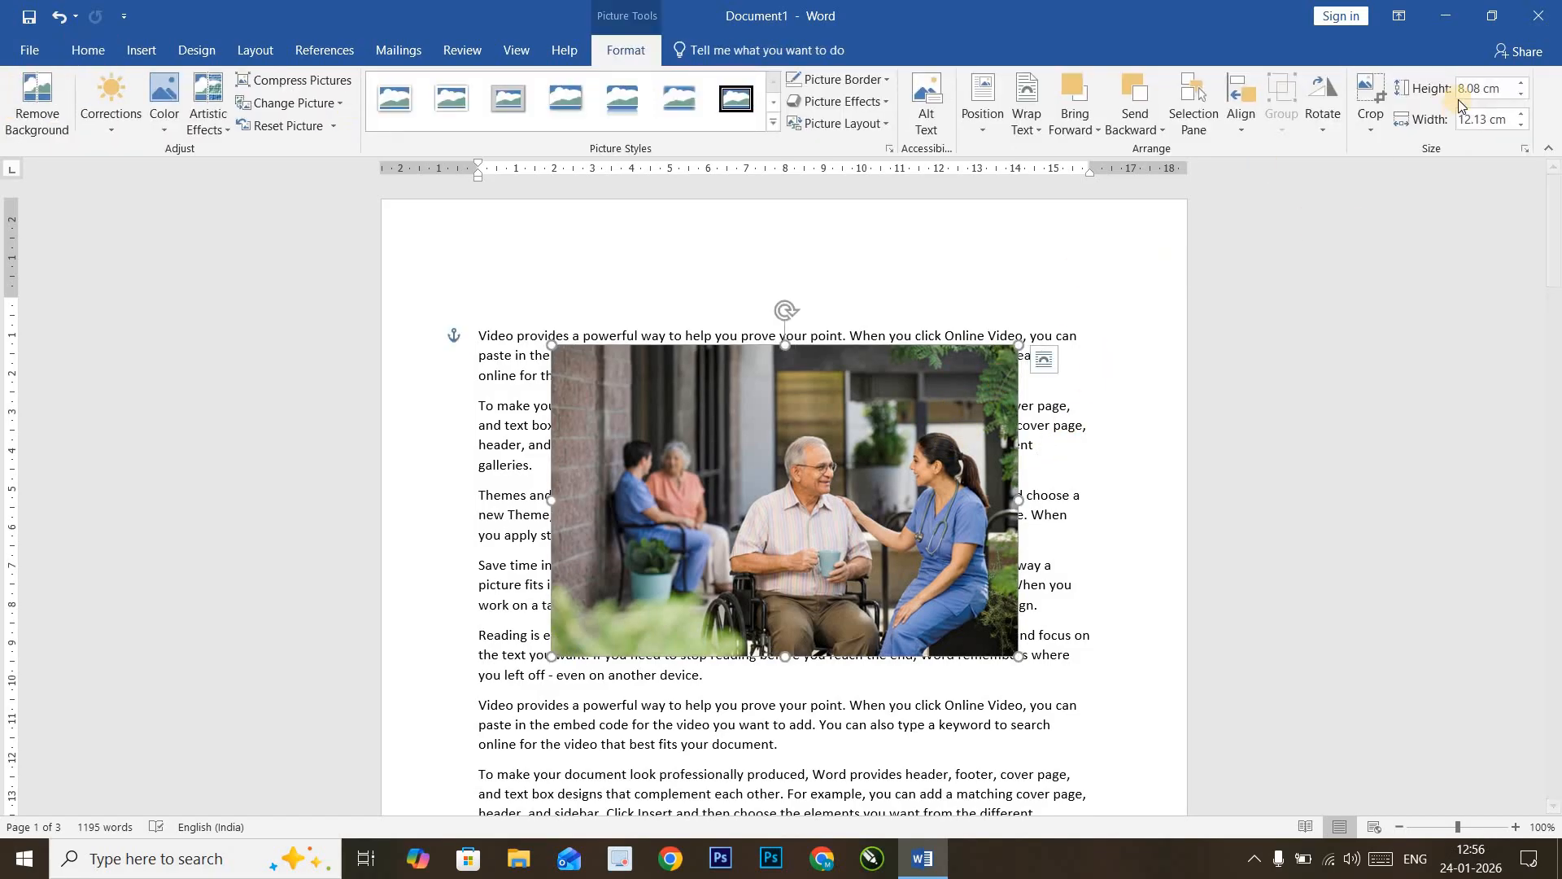
Step: Increase the picture's height in small increments to 9.8 cm
click(1520, 91)
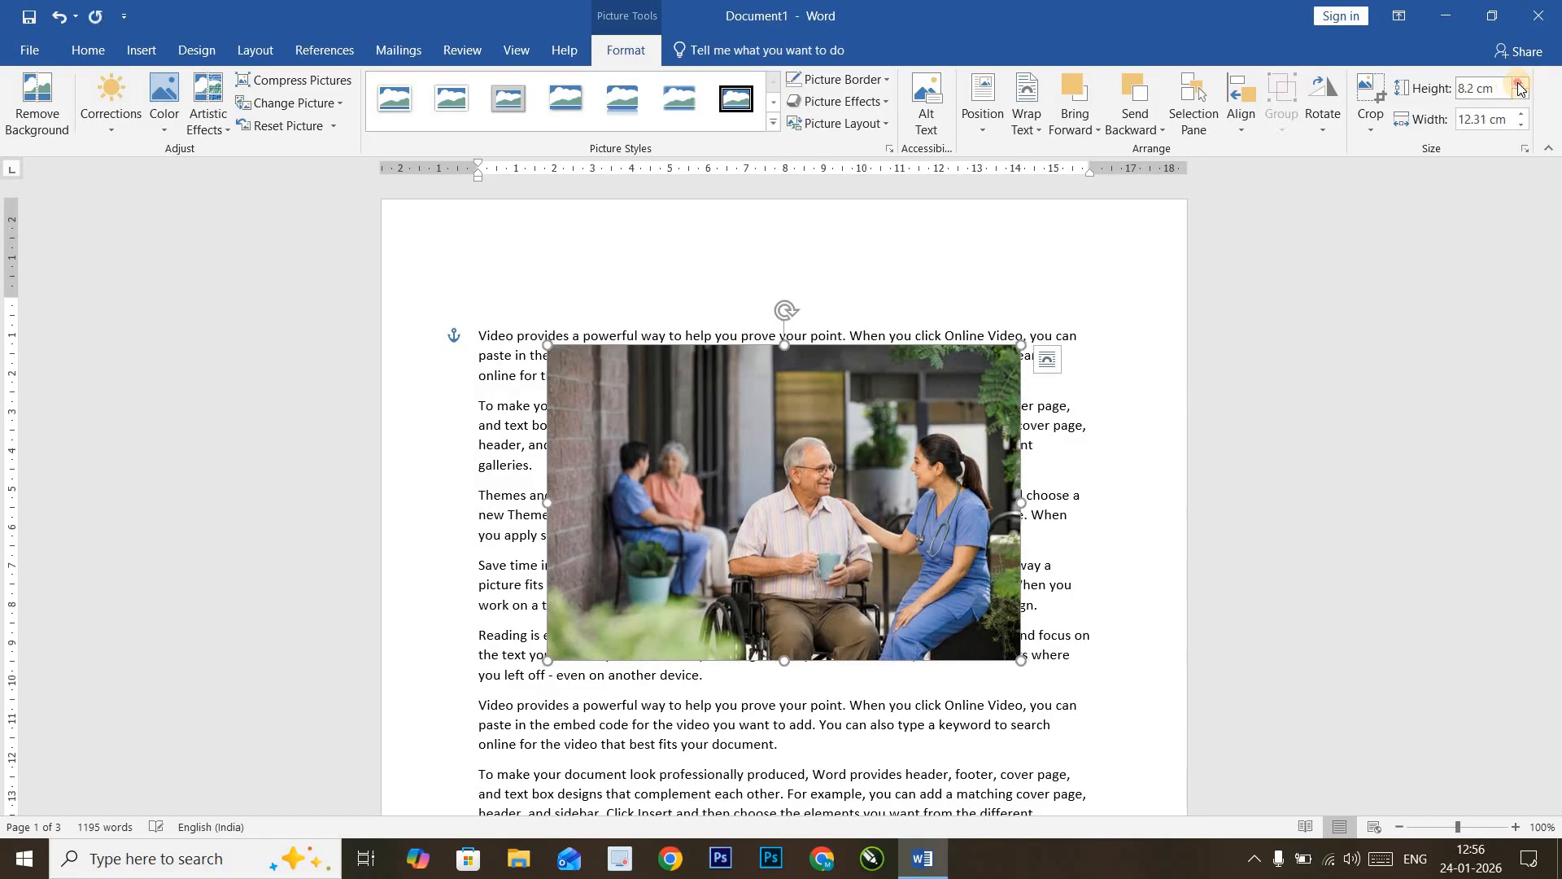
click(1519, 85)
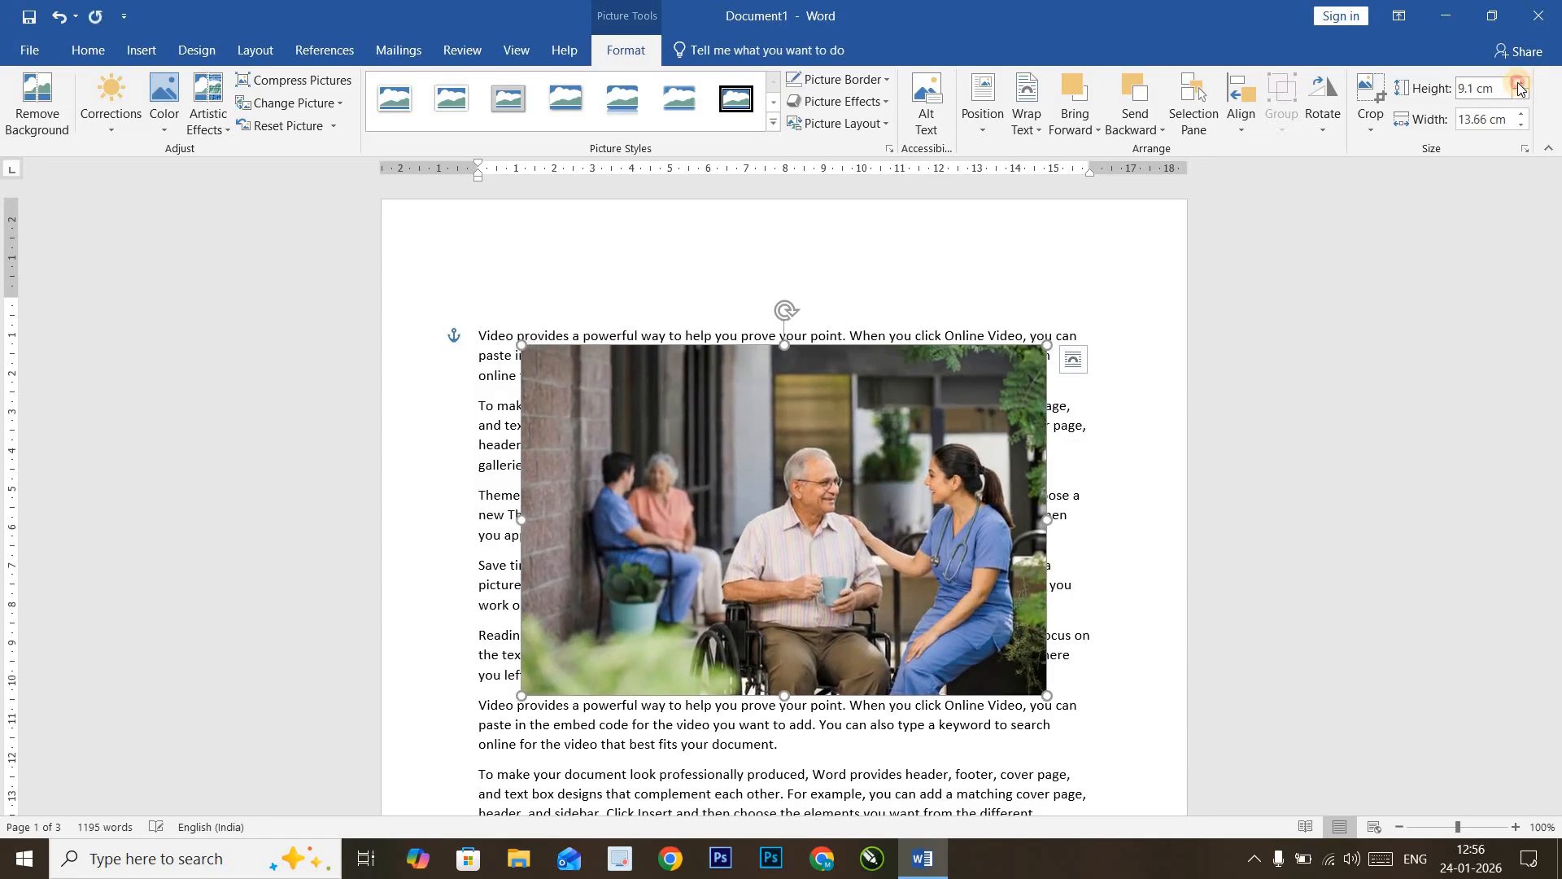
click(1519, 85)
click(1519, 85)
click(1519, 85)
click(1519, 86)
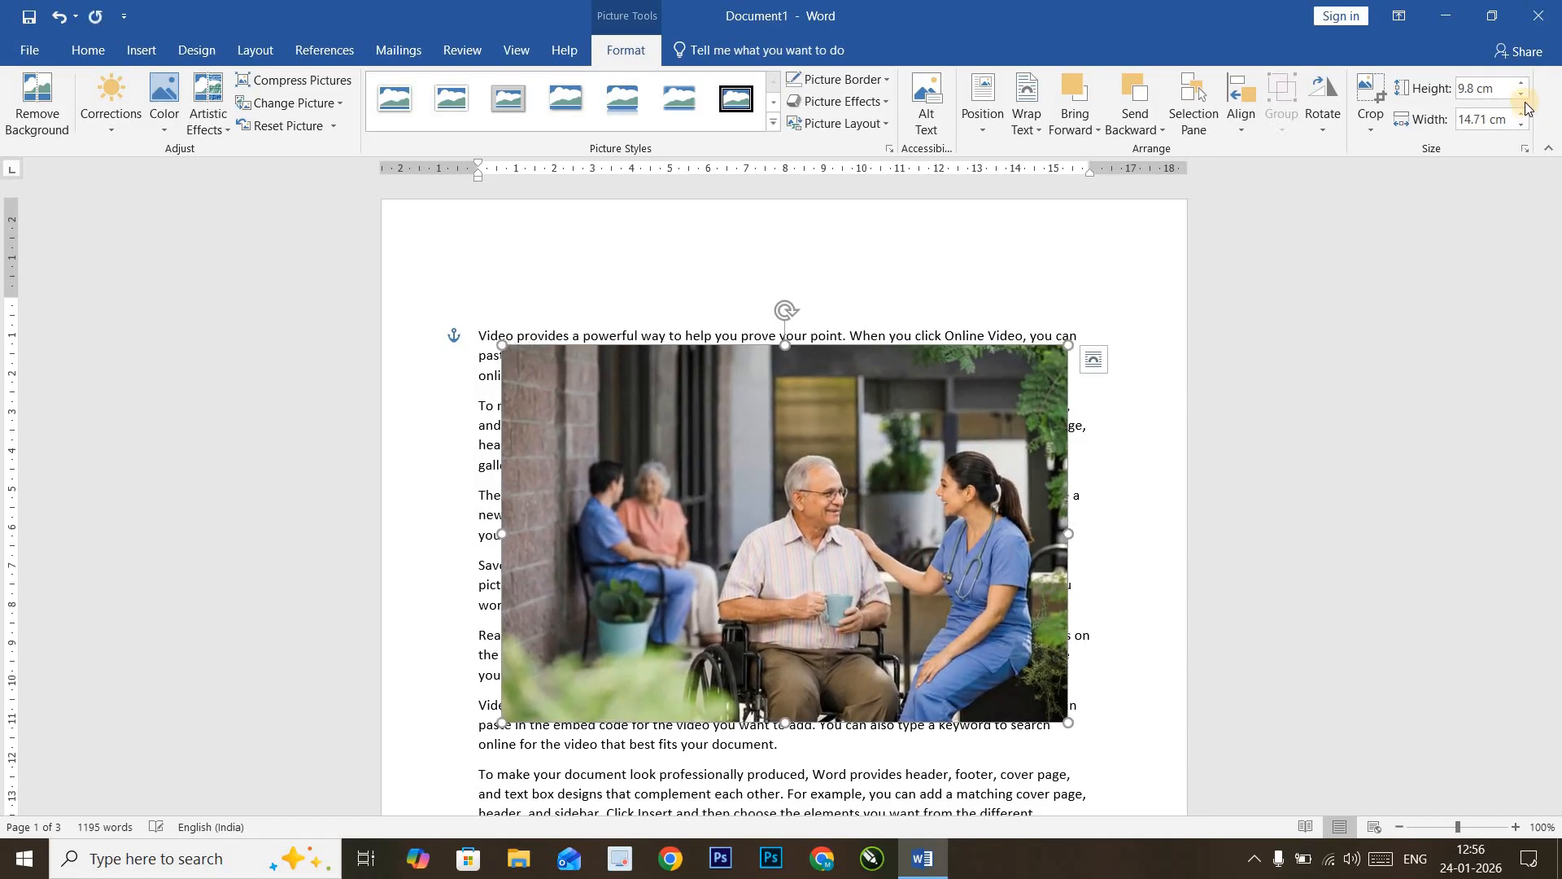
Step: Reduce the picture's width in small increments to 12.4 cm
click(1522, 125)
click(1522, 126)
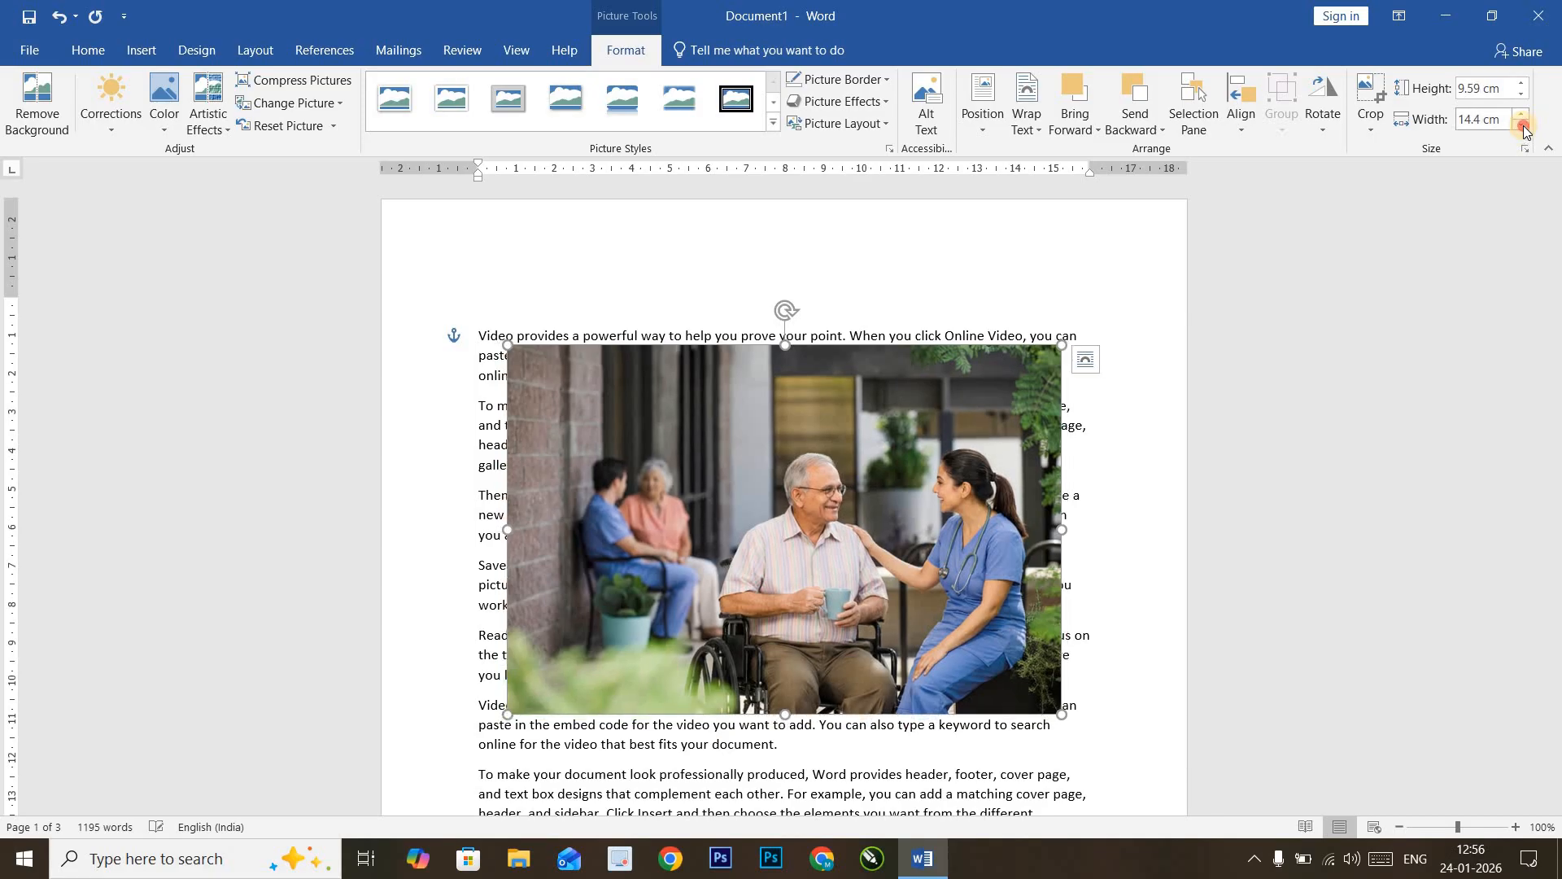
click(1521, 125)
click(1521, 126)
click(1522, 125)
click(1521, 125)
click(1522, 125)
click(1521, 125)
click(1521, 125)
click(1521, 125)
click(1521, 125)
click(1521, 125)
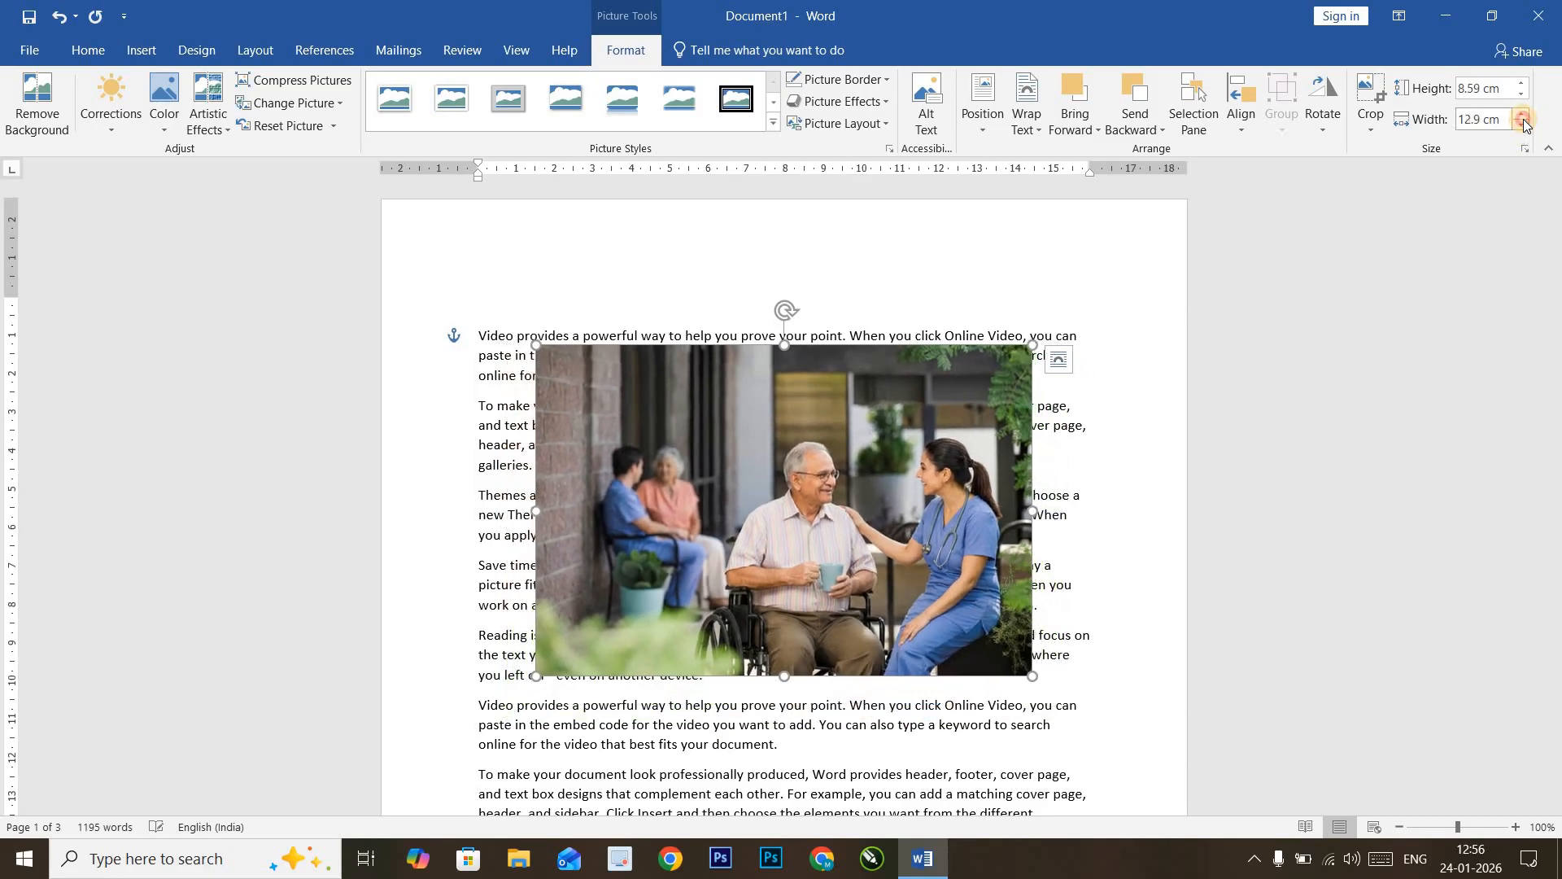
click(1521, 126)
click(1521, 126)
click(1521, 126)
click(1521, 126)
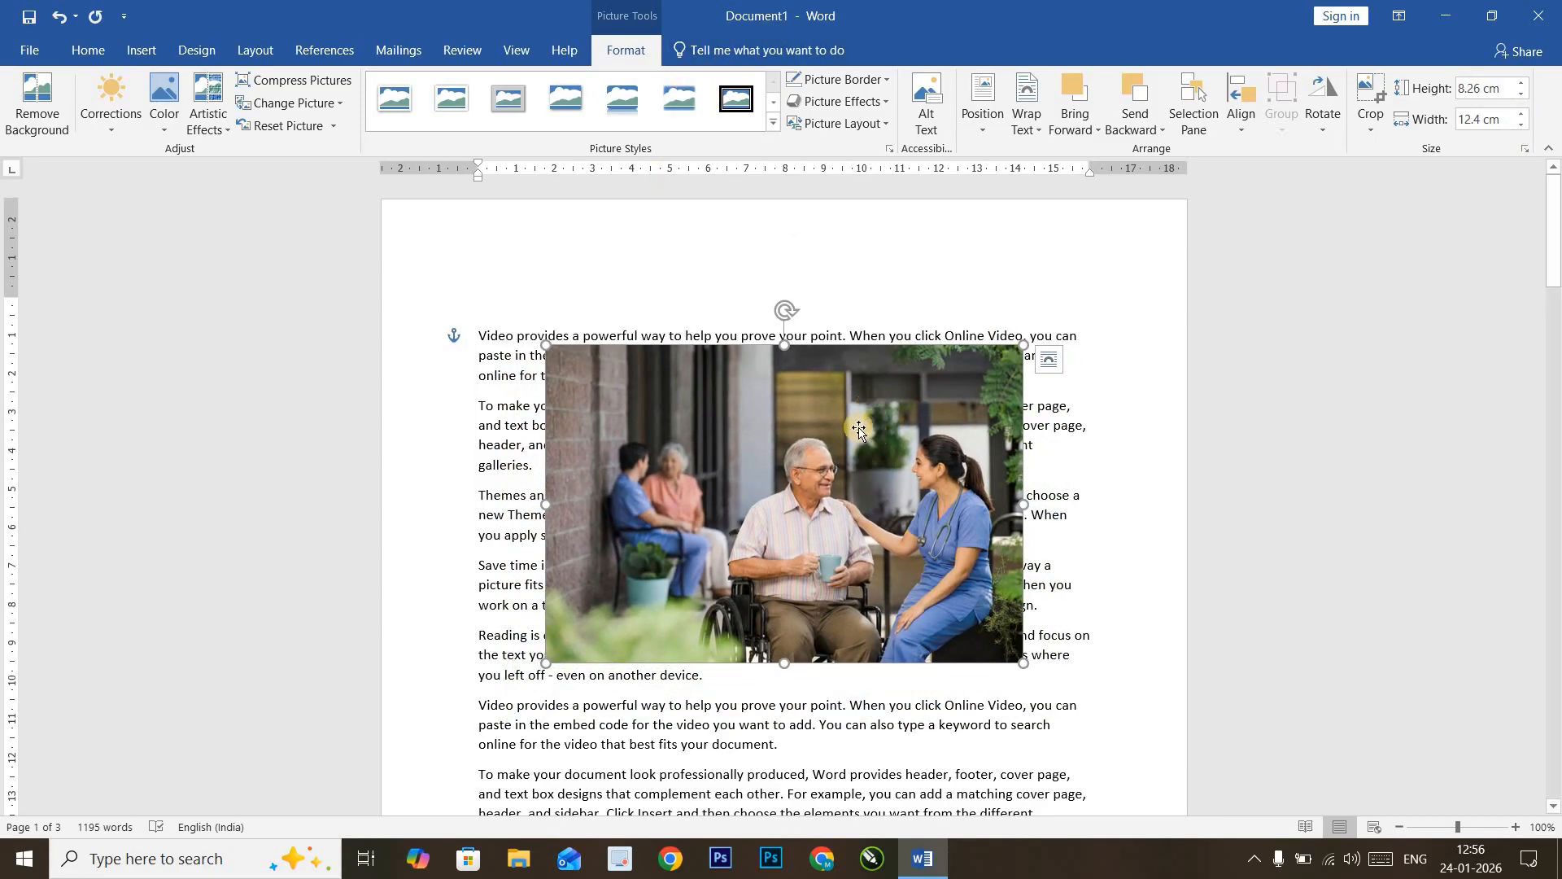